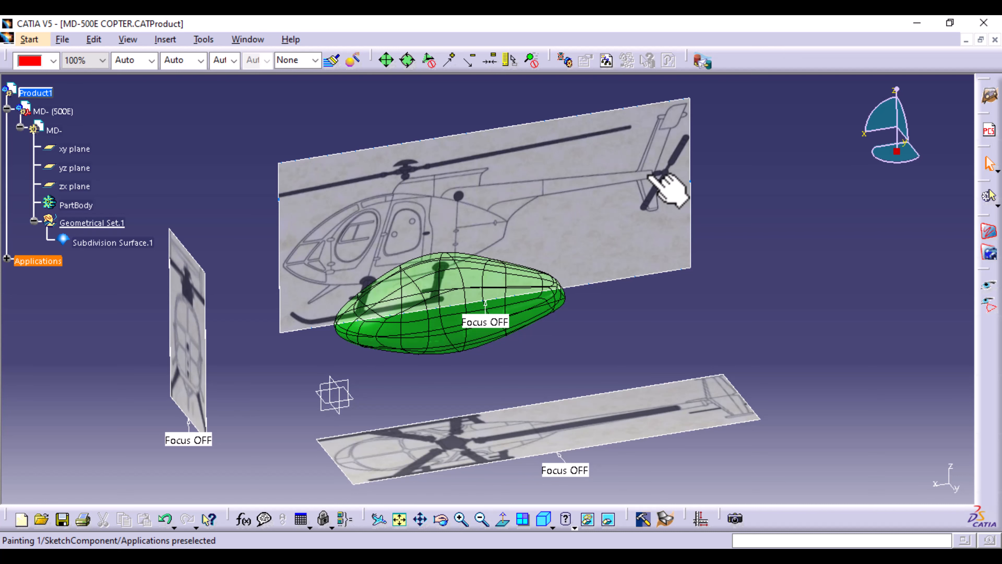
Activate the MD- part for editing and face the helicopter end-on
double_click(63, 130)
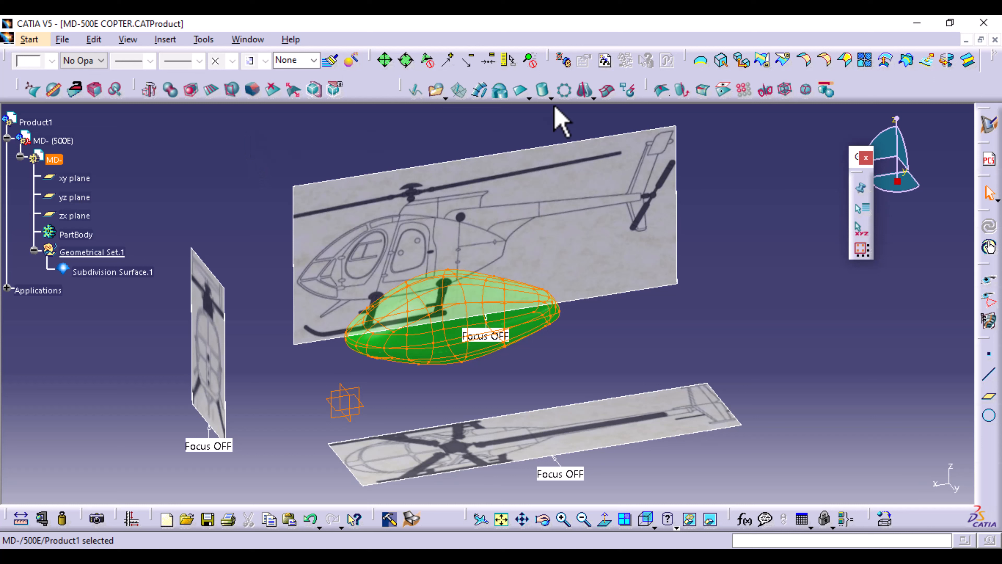
click(544, 130)
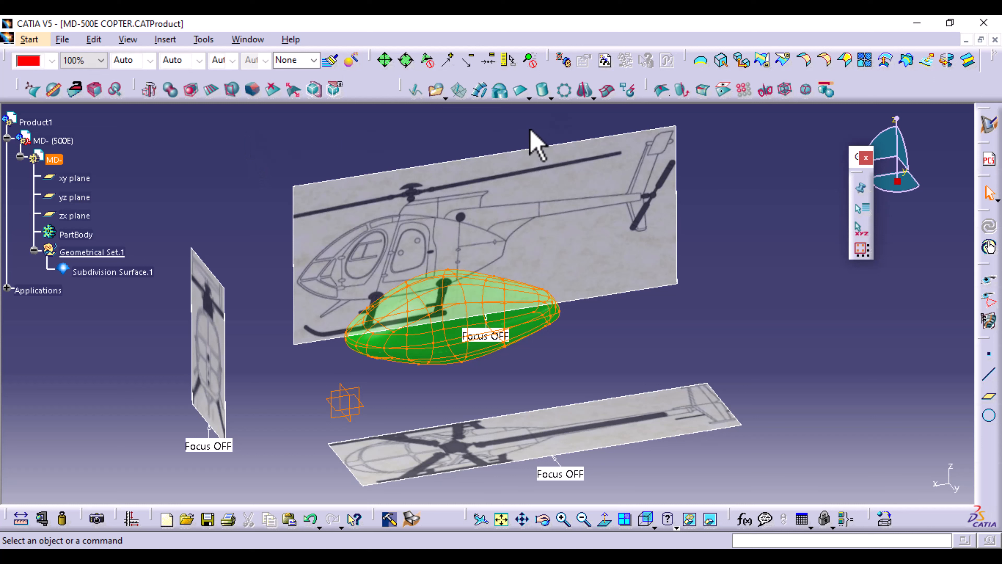
double_click(528, 305)
click(649, 290)
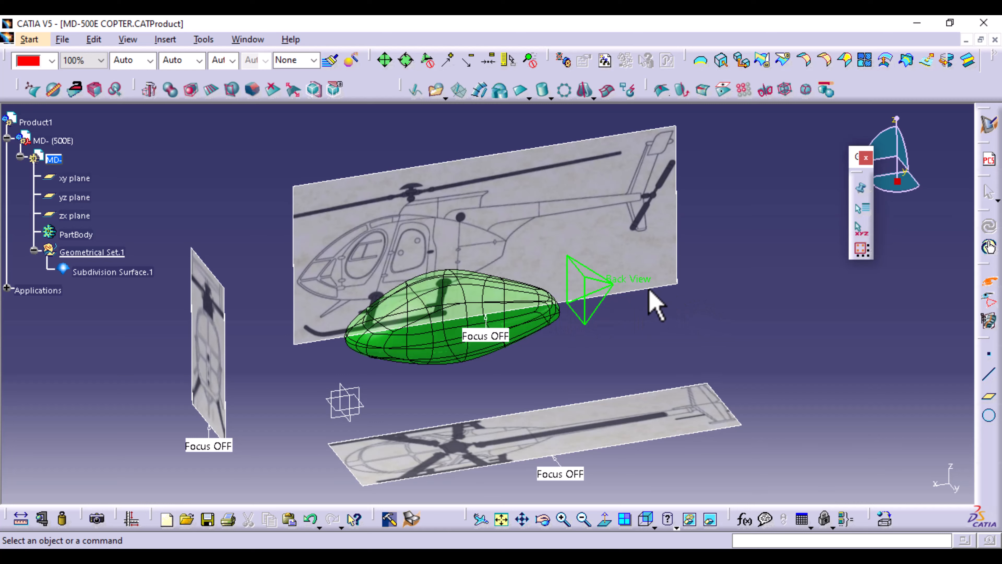
middle_drag(650, 290, 650, 290)
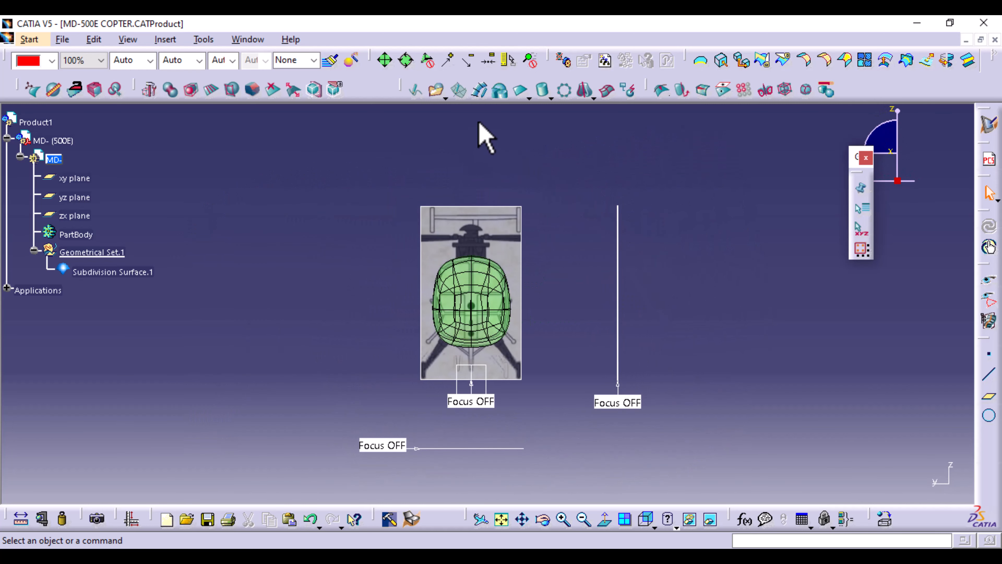
Create a subdivision surface cylinder and scale its cross-section uniformly to about 255.6 mm in Y and Z
click(545, 92)
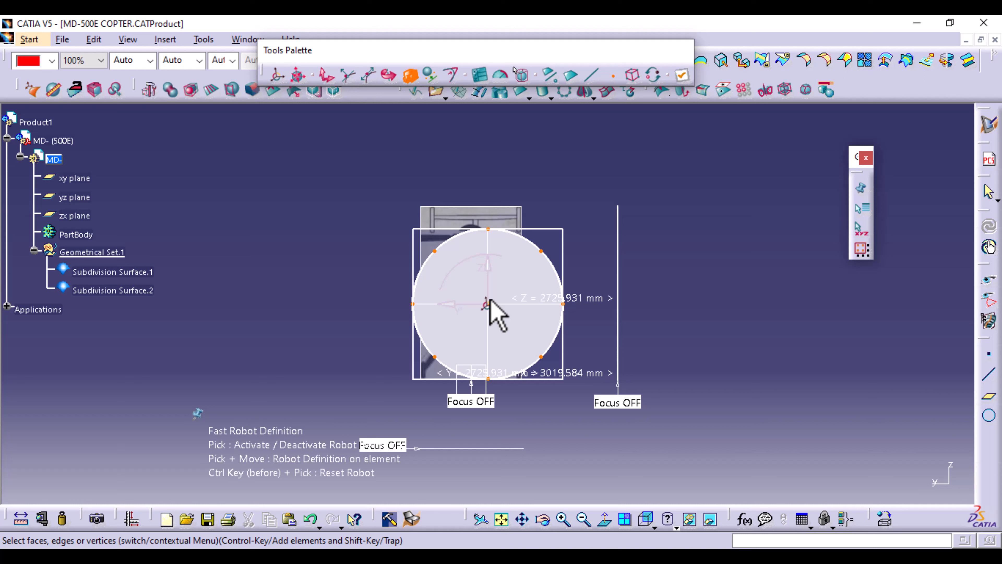
drag(454, 265, 479, 304)
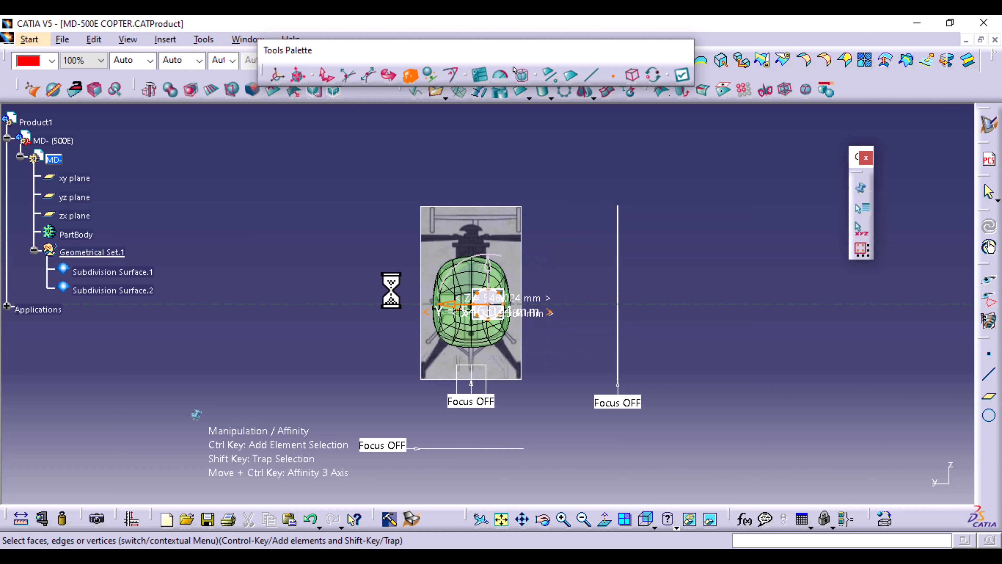
click(681, 75)
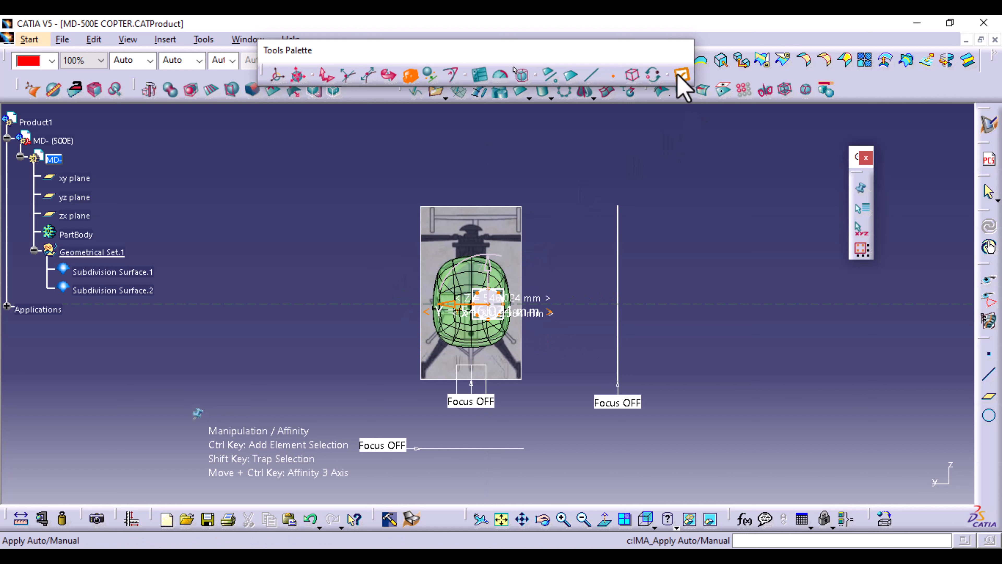
middle_drag(564, 407, 548, 231)
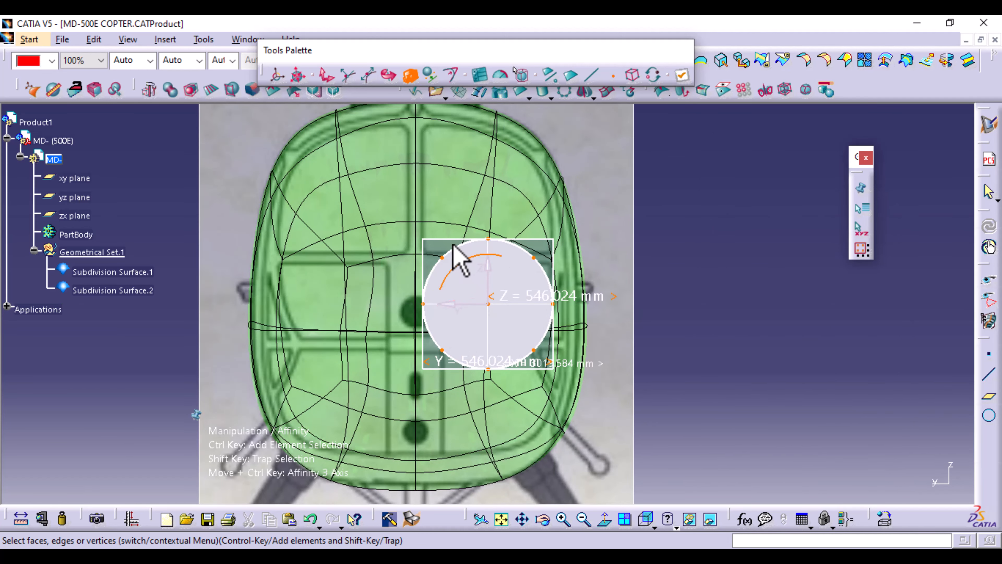
drag(448, 262, 501, 282)
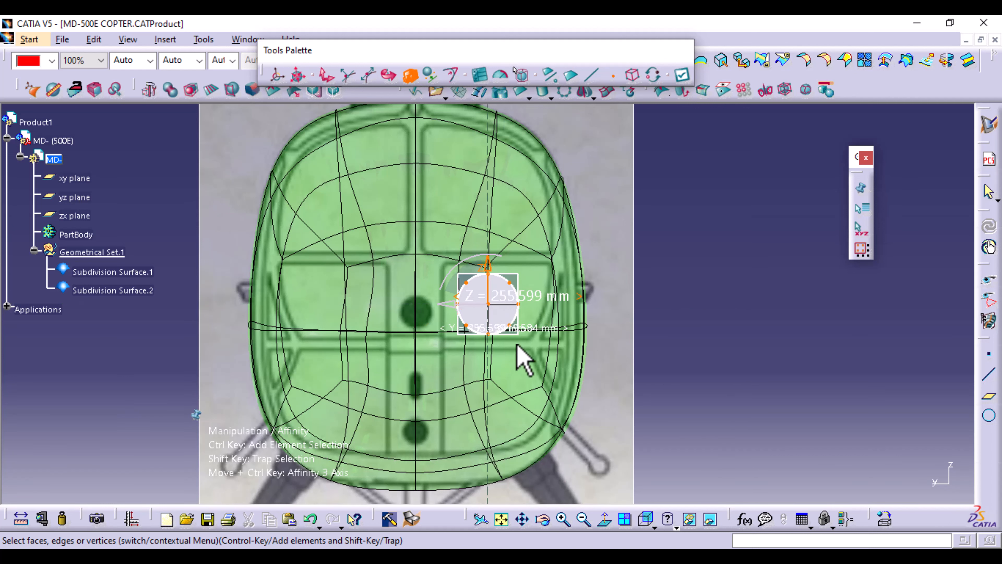
Translate the cylinder upward and rearward in the side view onto the front of the blueprint's tail boom
click(648, 342)
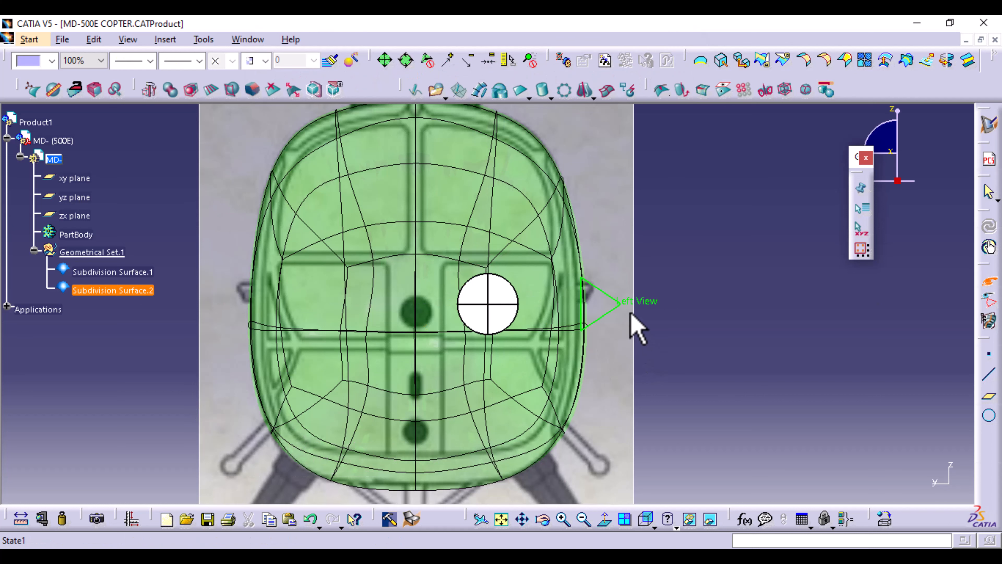
click(643, 303)
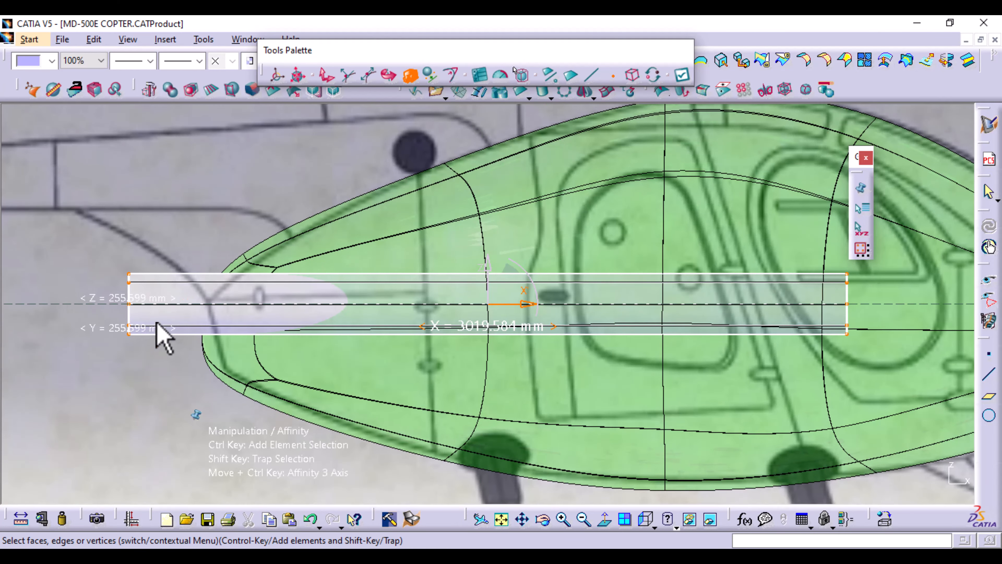
key(Escape)
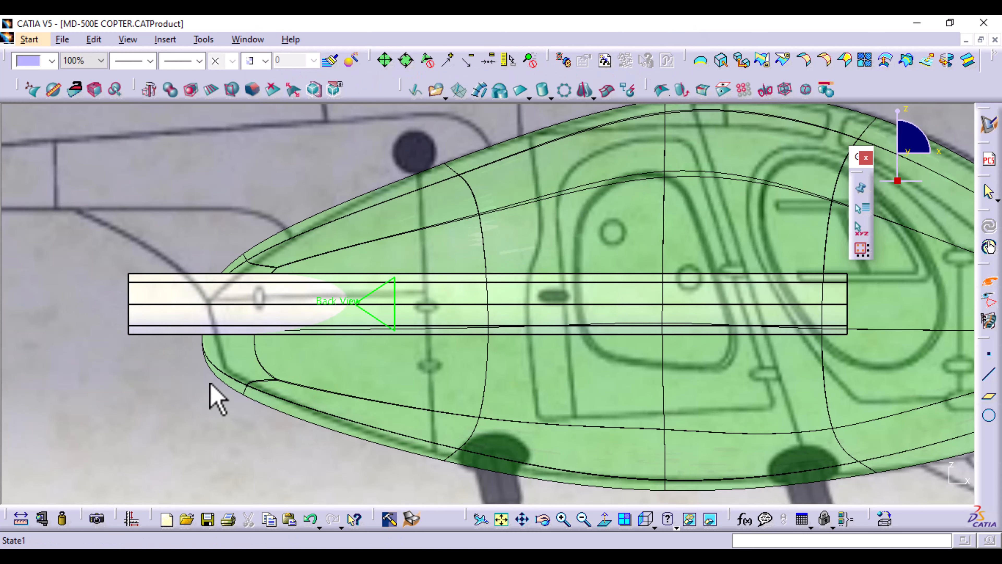
double_click(258, 339)
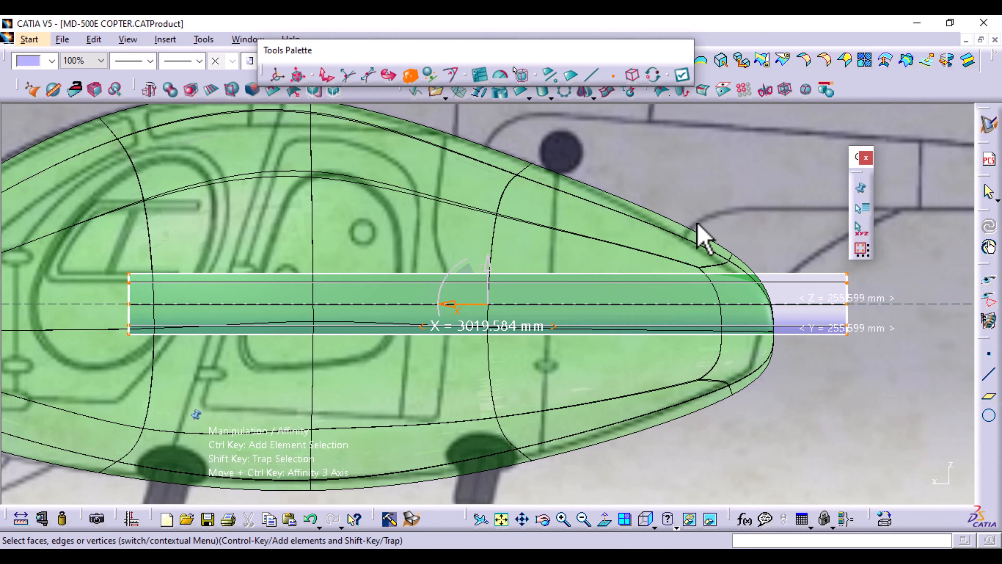
middle_drag(660, 225, 671, 340)
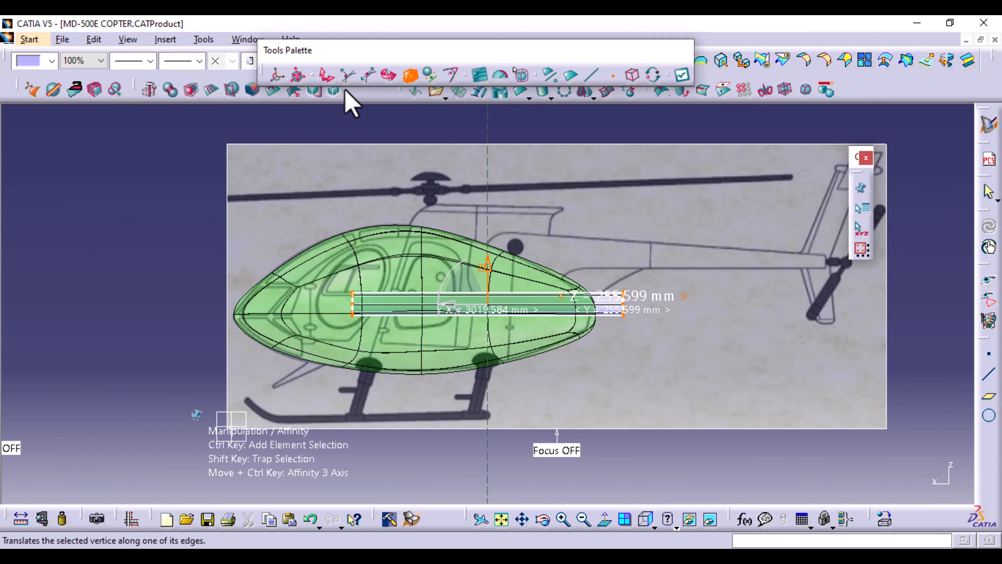
click(329, 77)
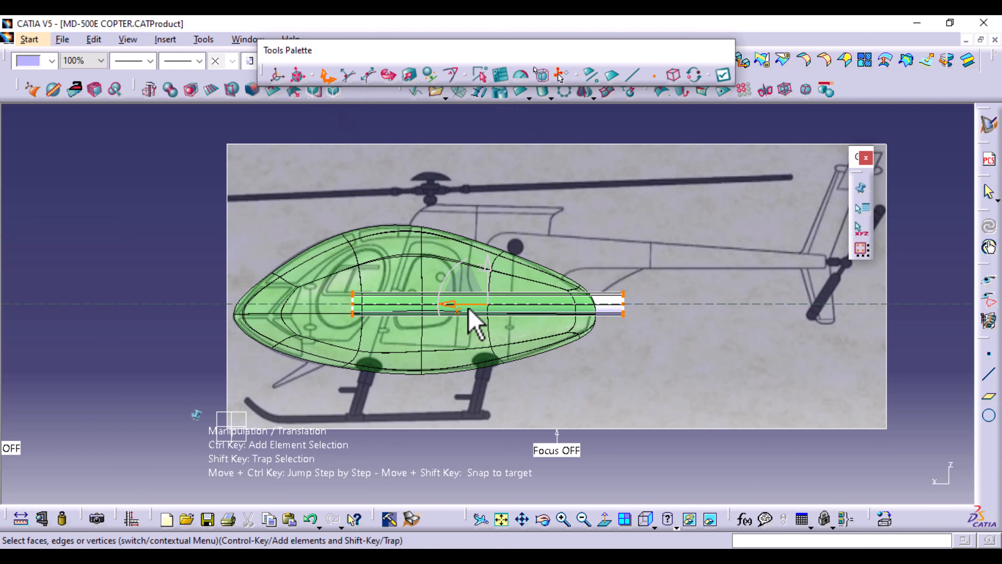
drag(476, 306, 576, 253)
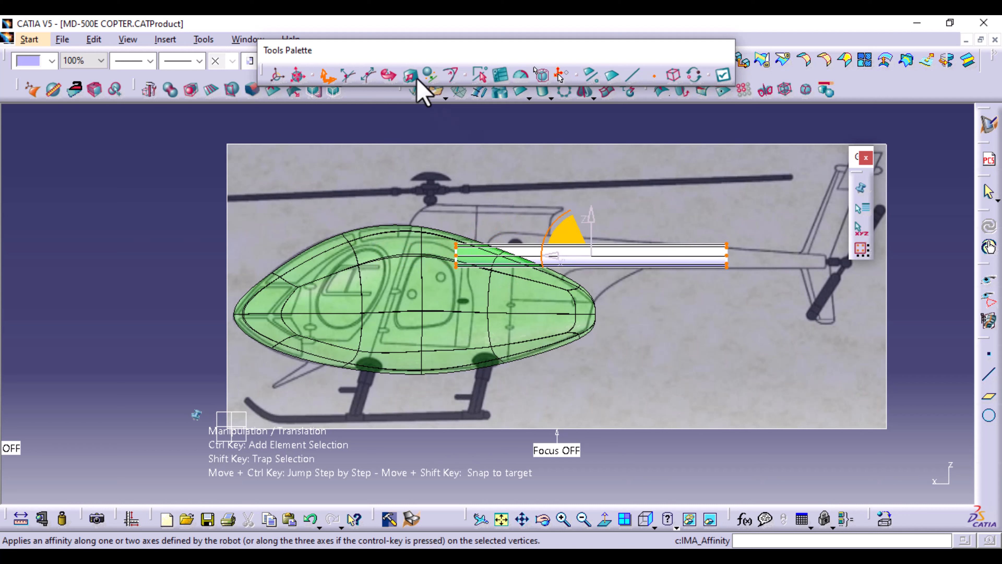
Scale the cylinder to about 1322.3 mm long in X and about 227.6 mm high in Z
click(410, 74)
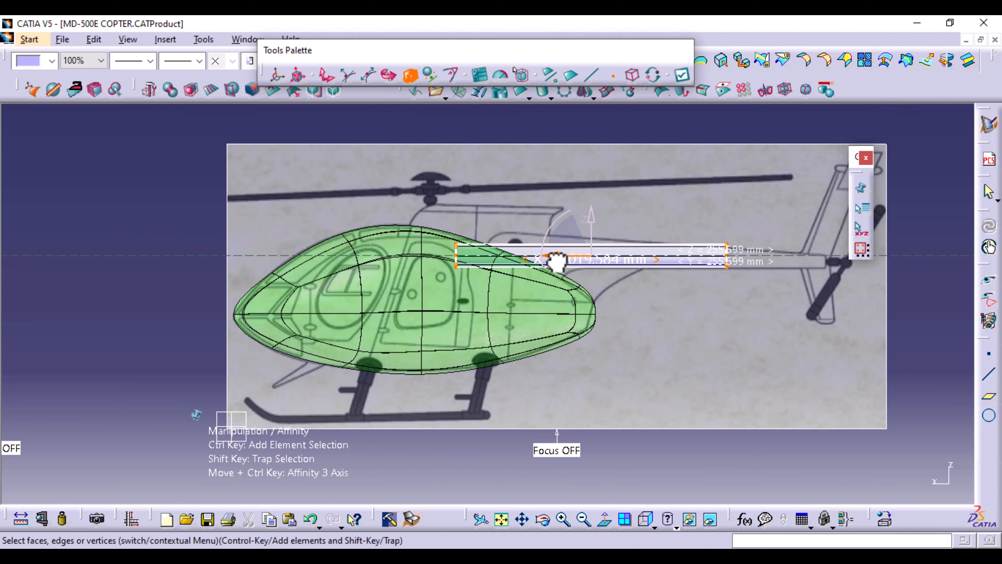
drag(555, 262, 575, 263)
middle_drag(690, 329, 514, 430)
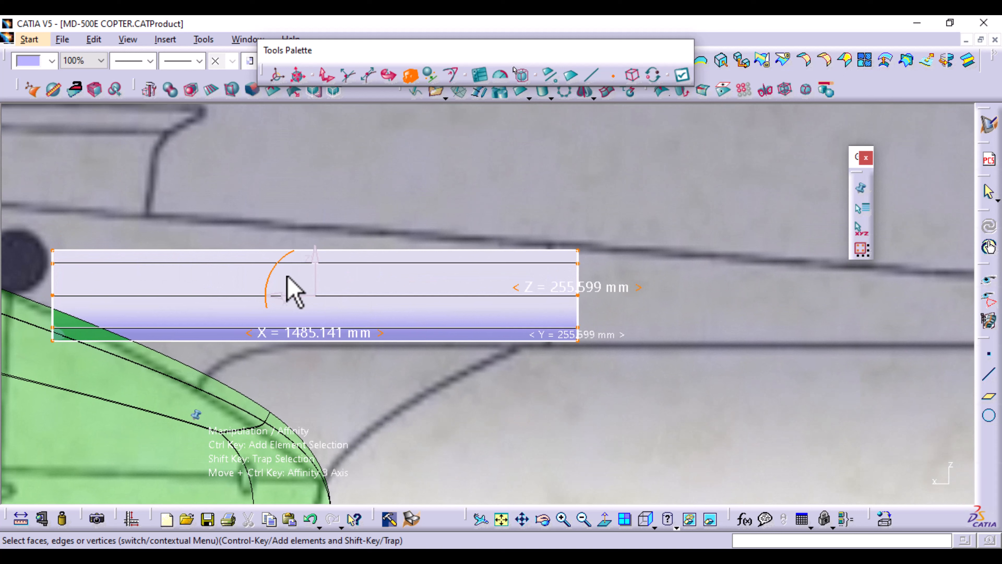
drag(287, 277, 289, 285)
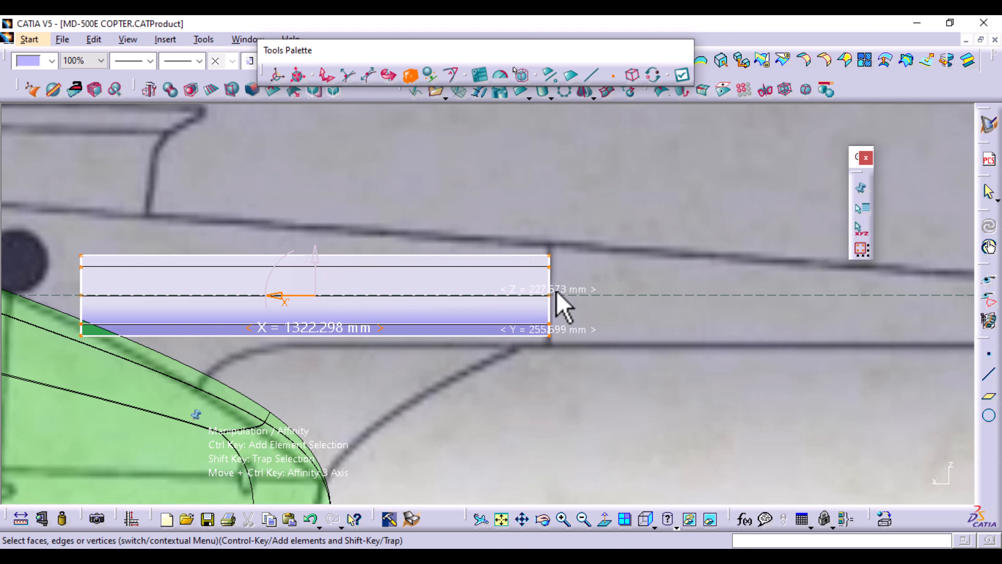
click(682, 75)
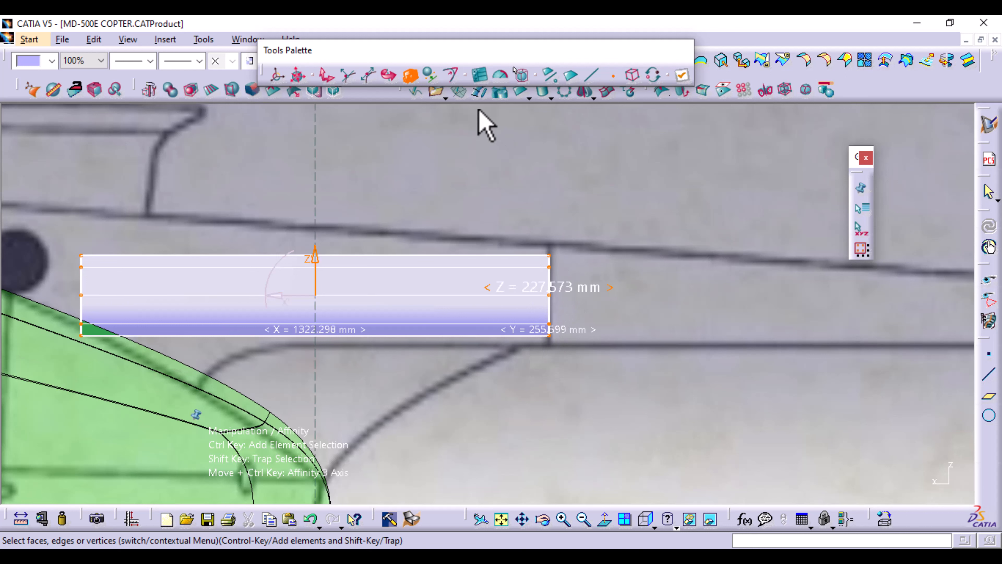
Nudge the cylinder vertically to centre it between the tail boom's upper and lower outlines
click(328, 76)
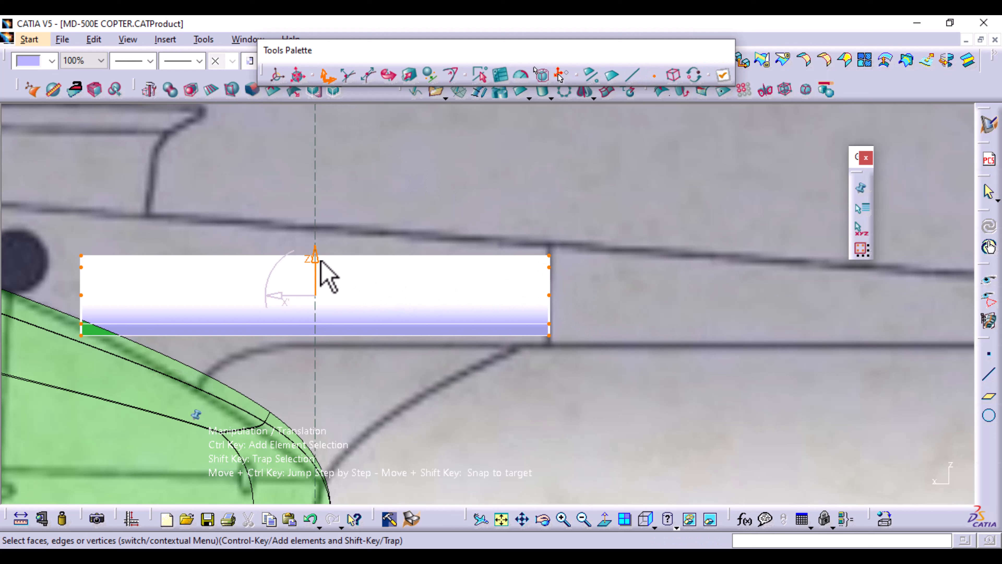
drag(315, 260, 317, 255)
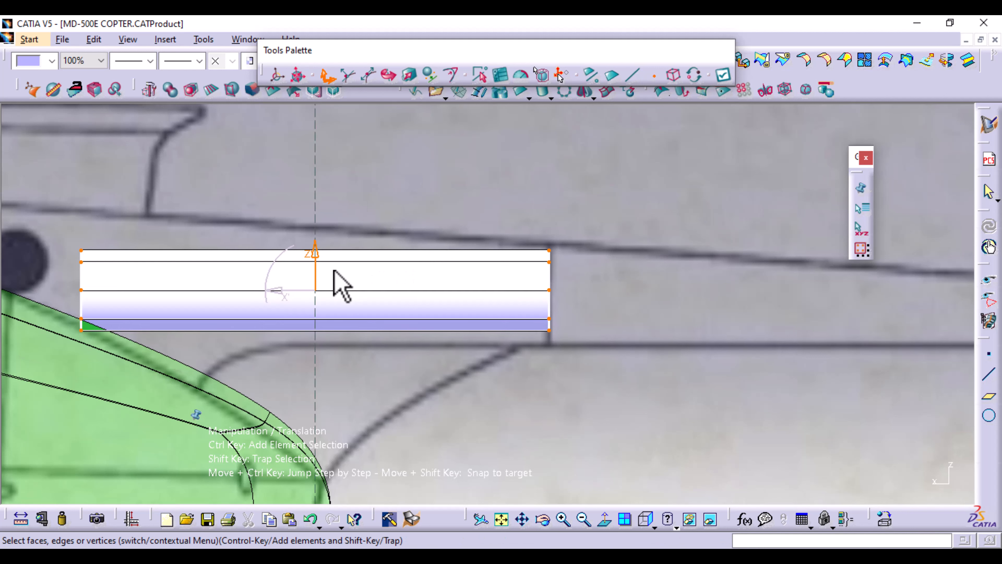
drag(315, 263, 315, 268)
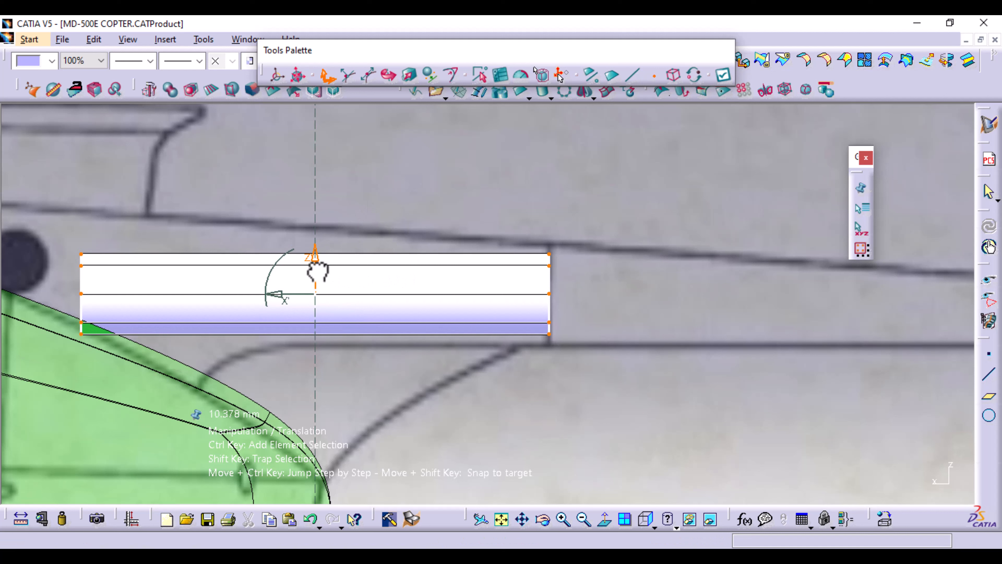
Scale the cylinder's Z height to about 291.4 mm to match the tail boom outline, and finish editing it
click(407, 76)
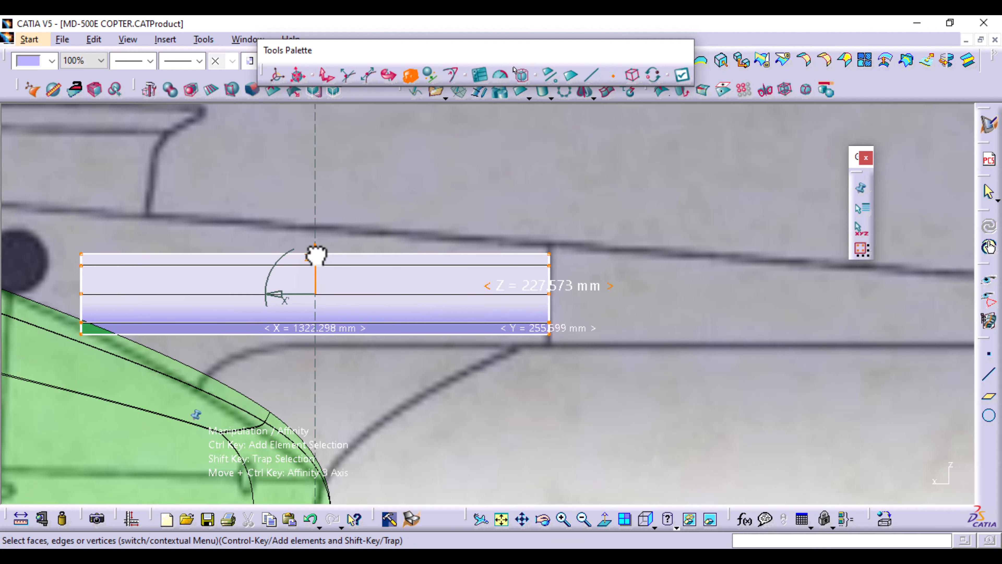
drag(316, 256, 317, 246)
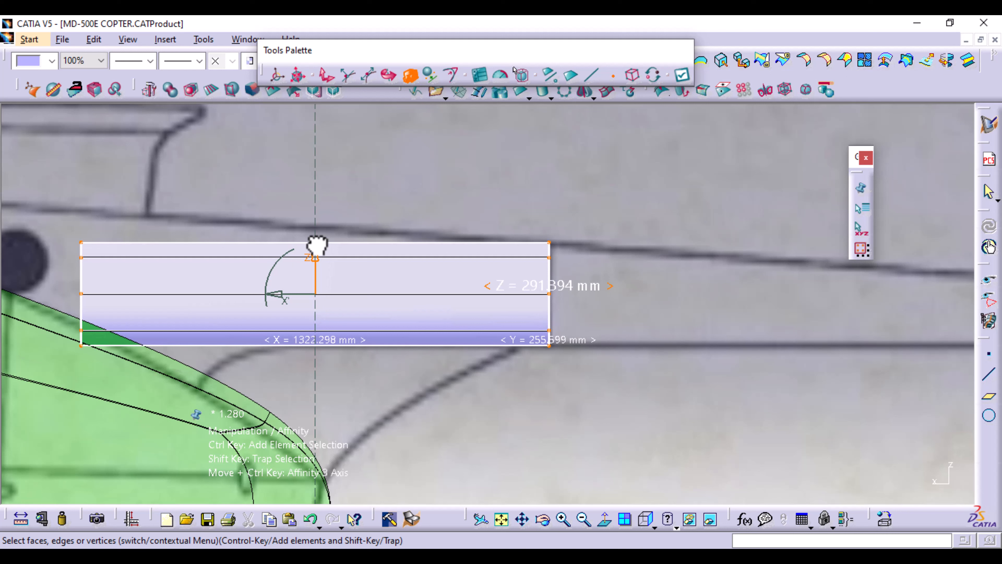
click(684, 72)
key(Escape)
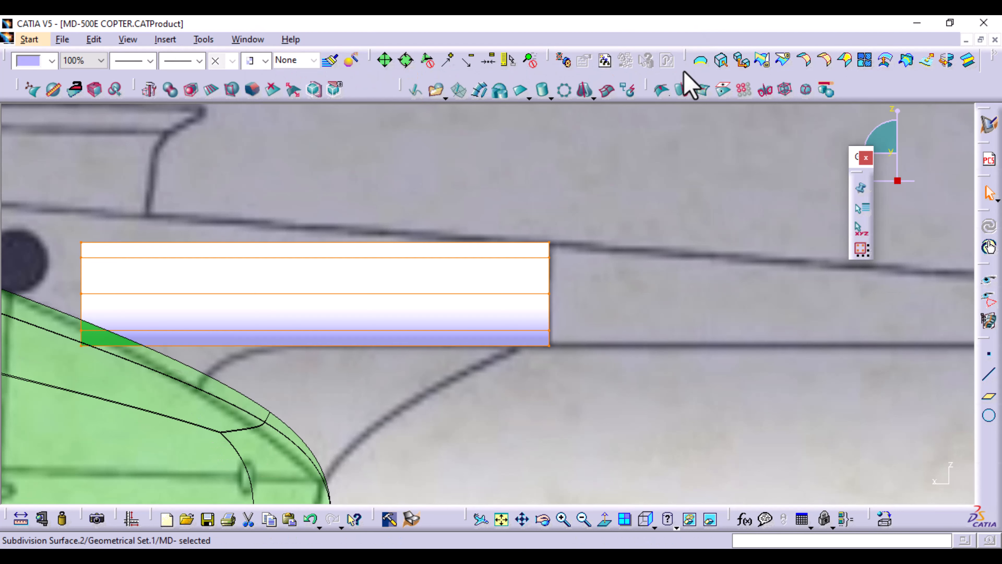
Set the cylinder's transparency to 50% and its colour to red
middle_drag(567, 182, 588, 266)
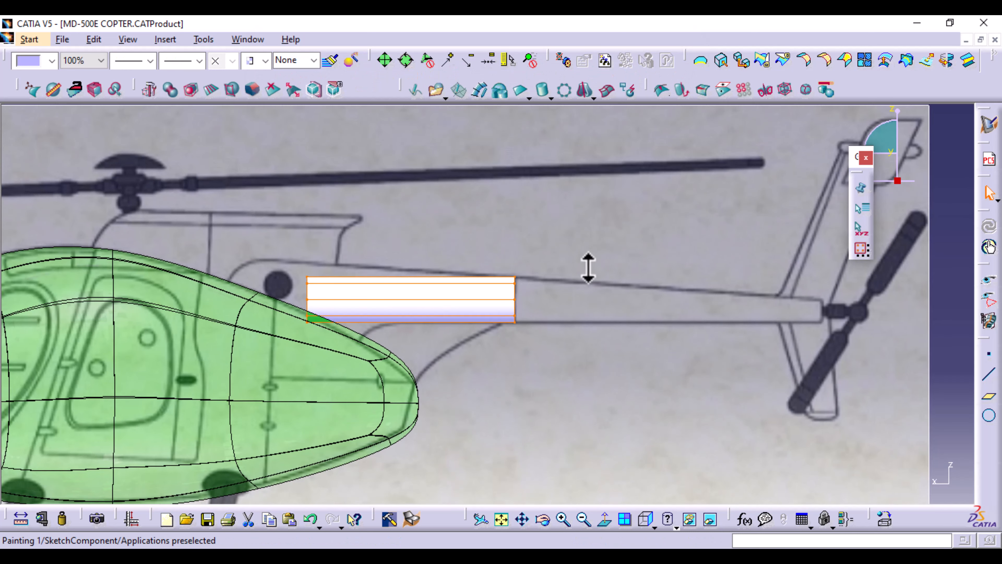
click(102, 61)
click(75, 107)
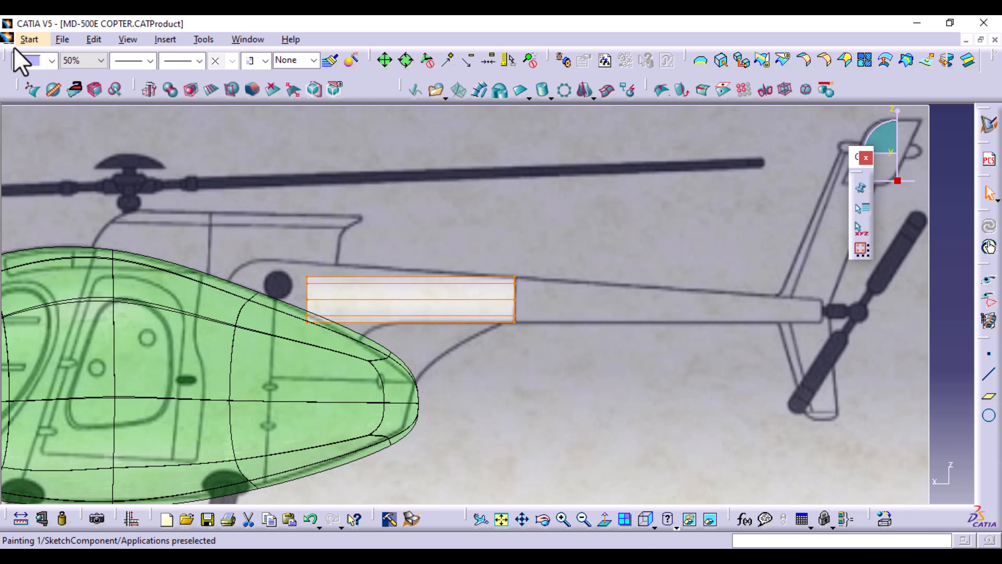
click(51, 61)
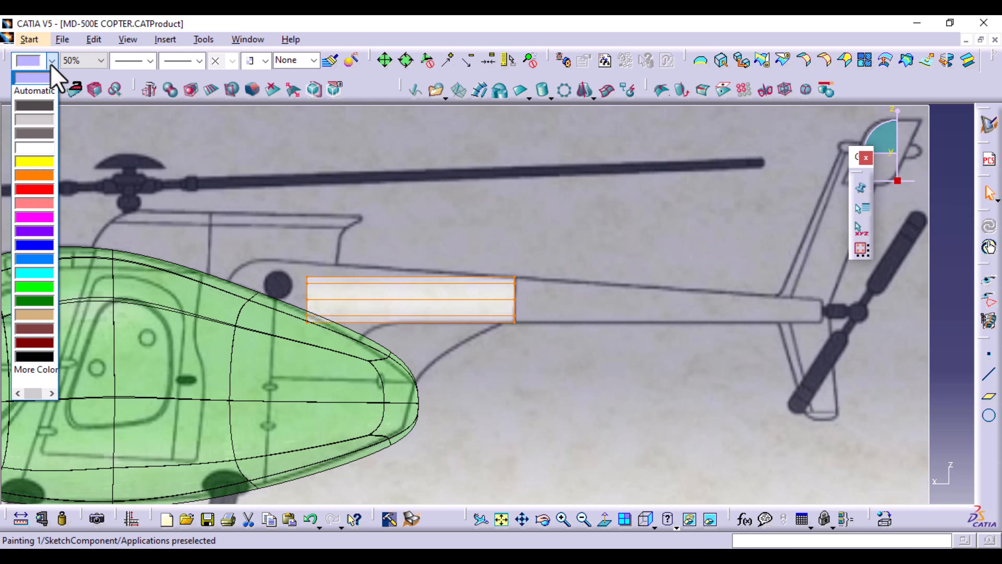
click(45, 190)
Move the whole cylinder along Y in the top view until it is centred on the blueprint's tail boom
middle_drag(600, 399, 596, 478)
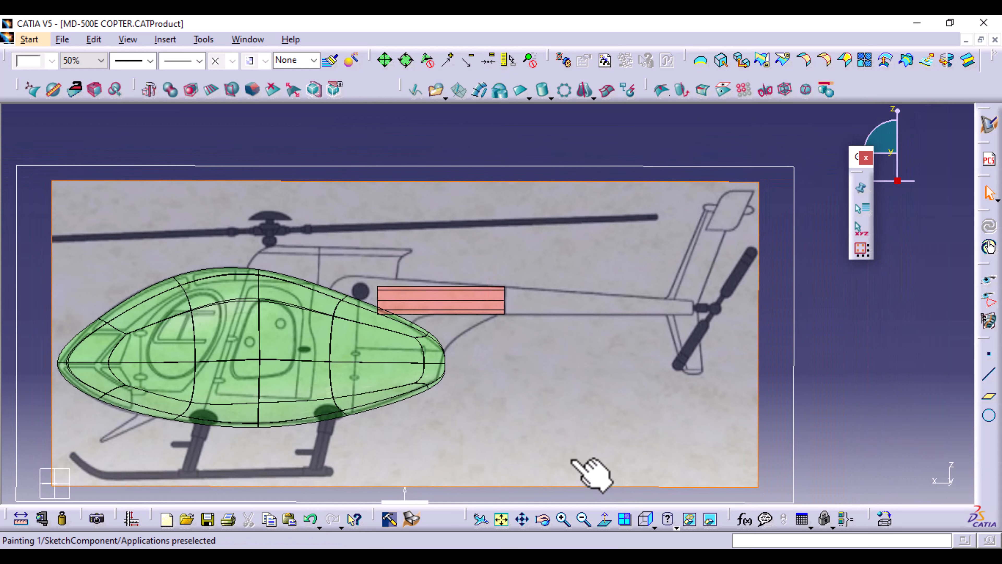
key(space)
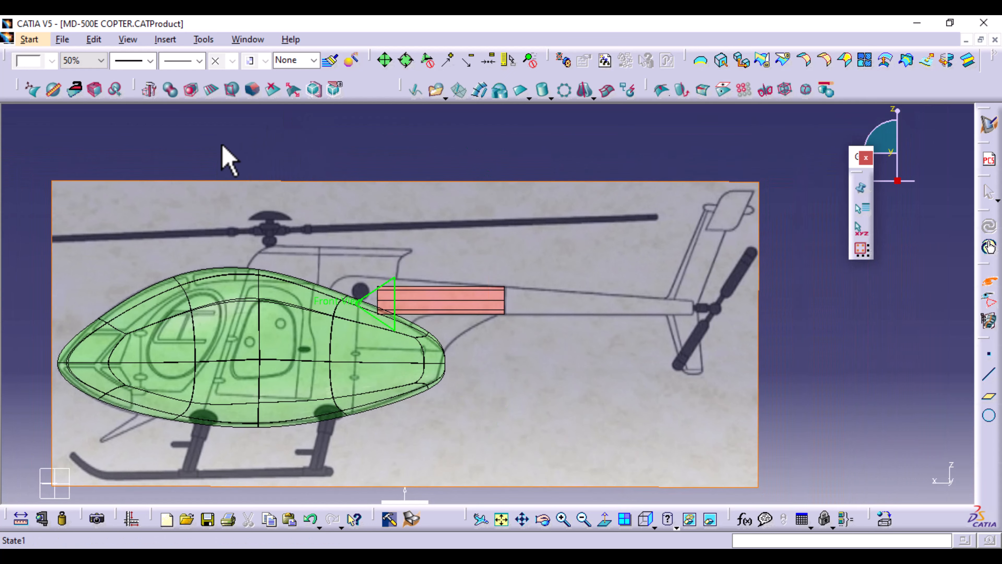
click(391, 137)
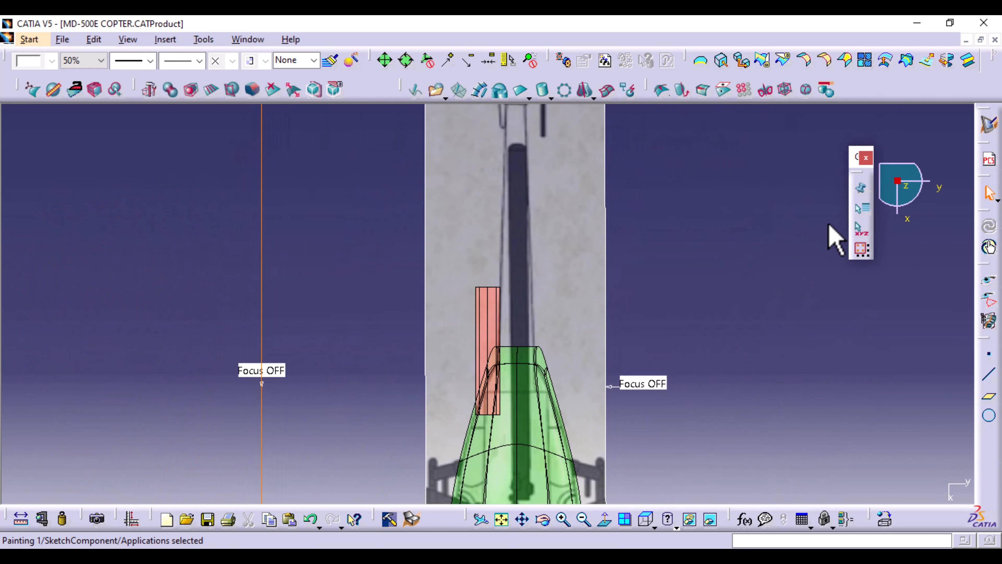
click(488, 339)
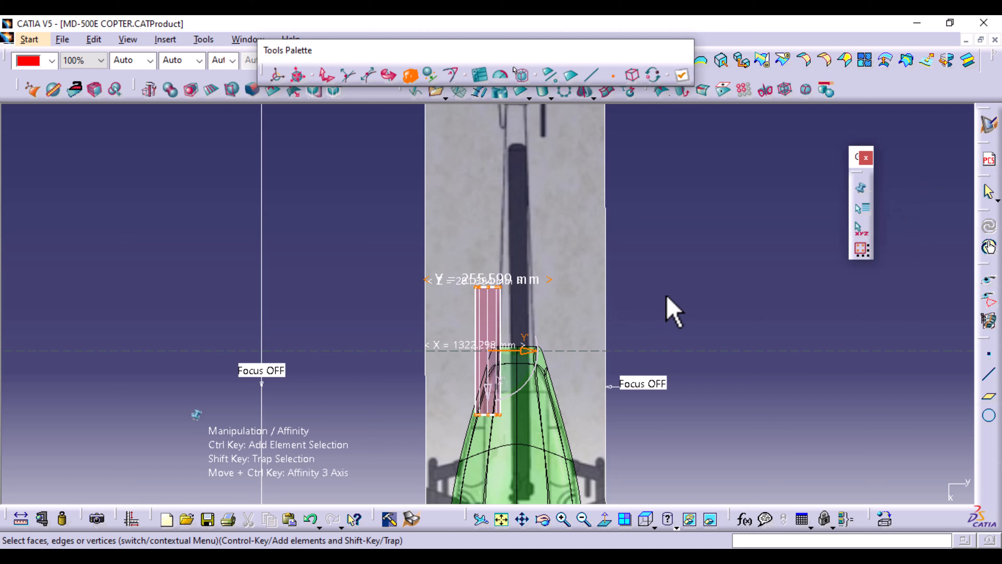
click(326, 76)
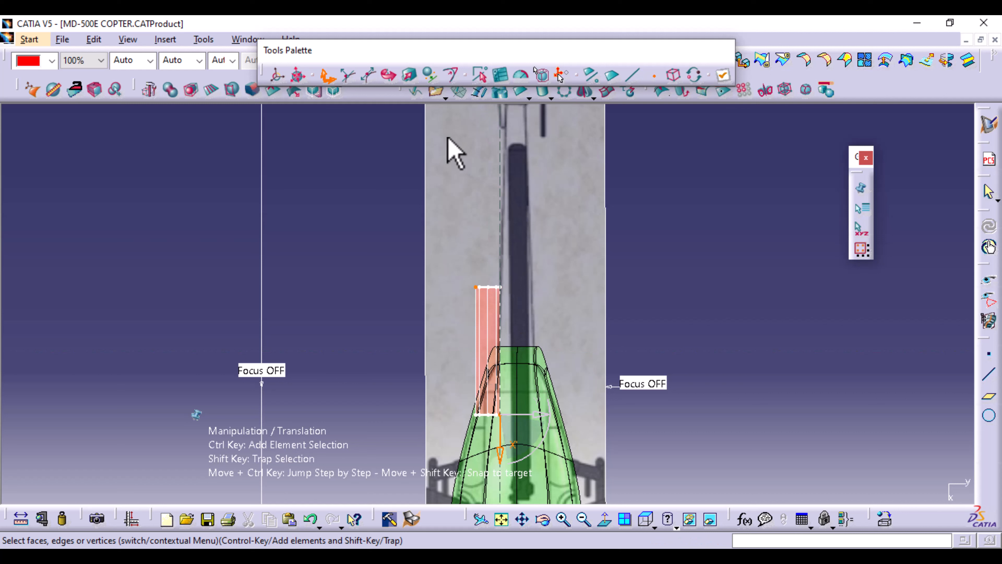
click(673, 77)
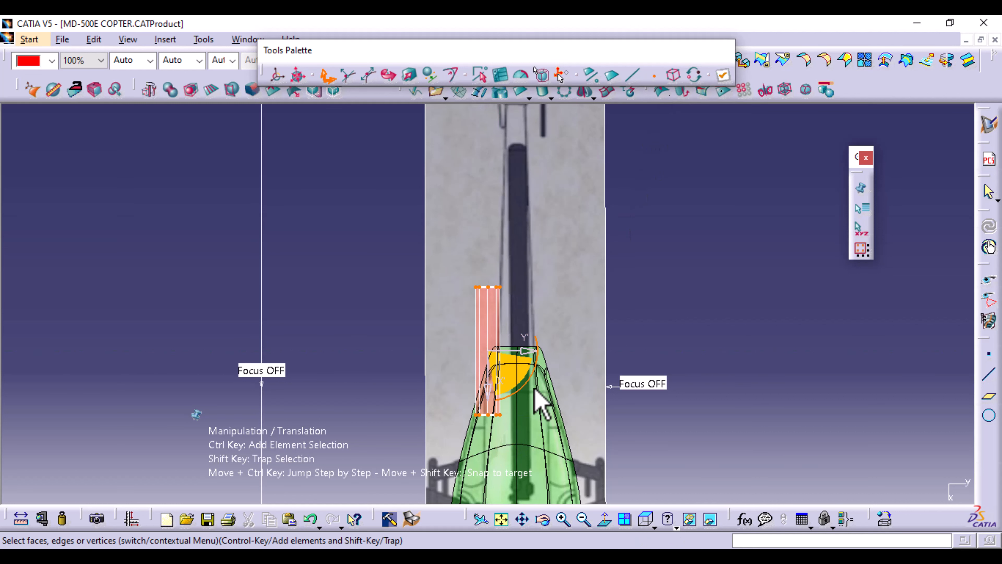
drag(531, 352, 563, 355)
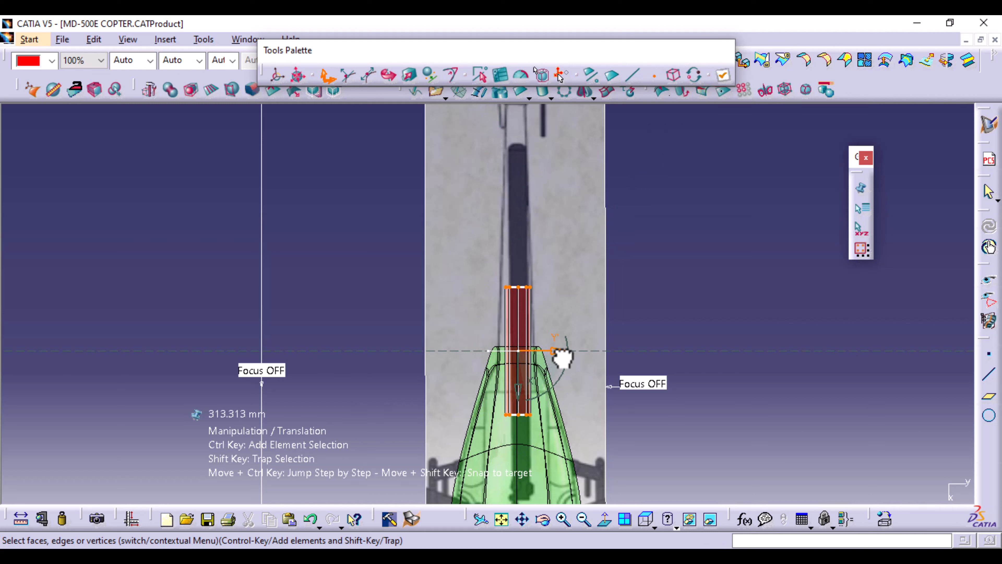
drag(562, 357, 562, 362)
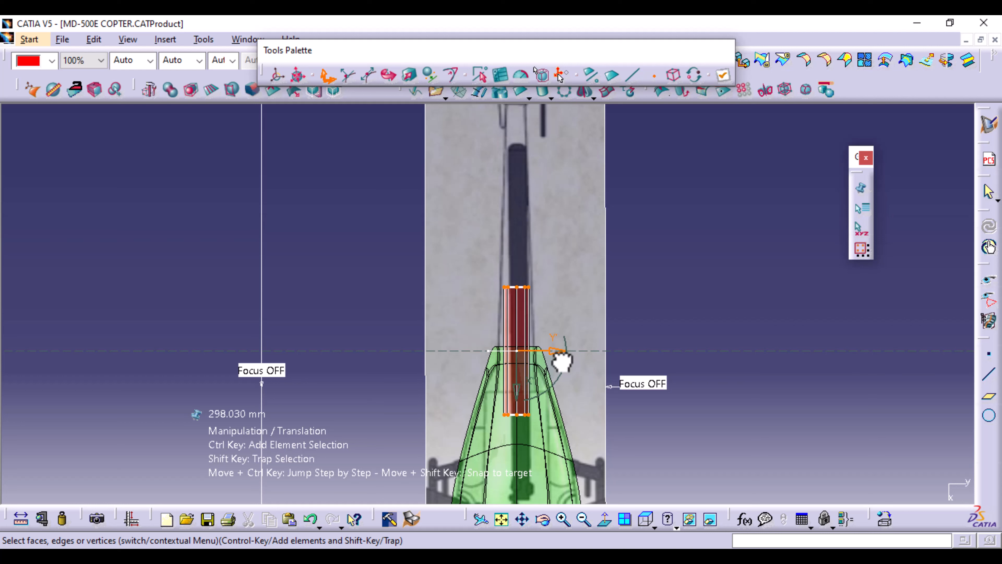
drag(563, 362, 562, 361)
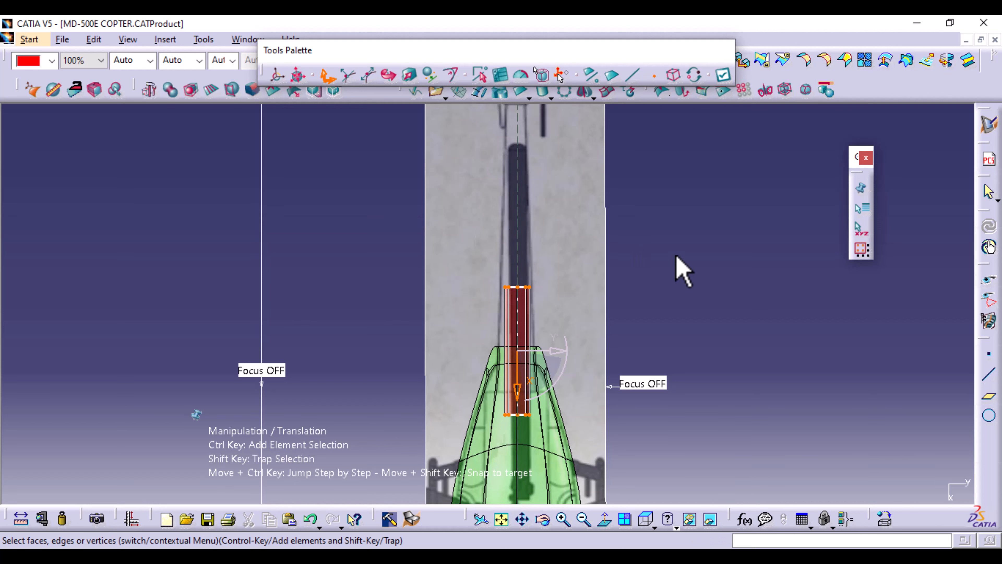
middle_drag(703, 332, 638, 277)
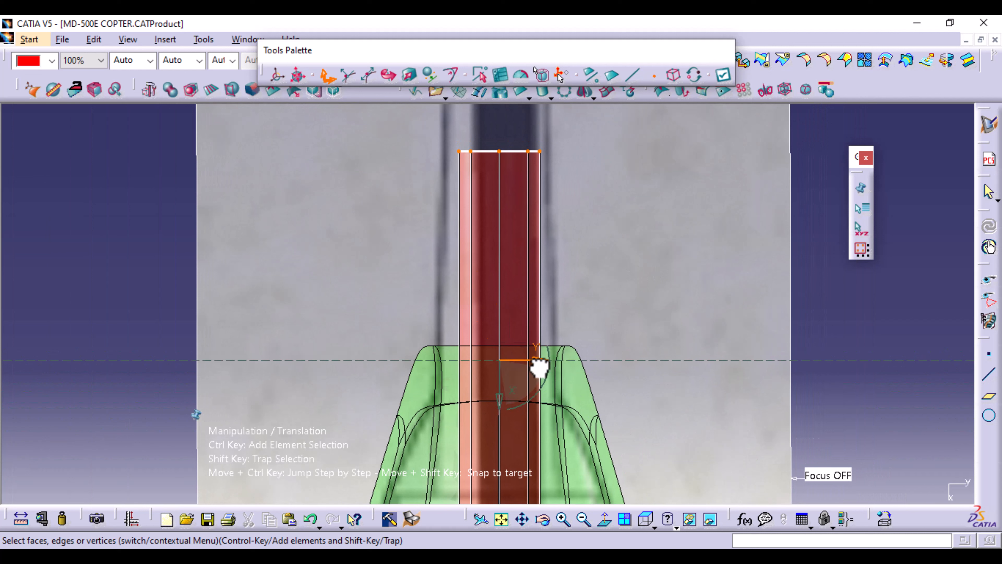
drag(539, 366, 537, 367)
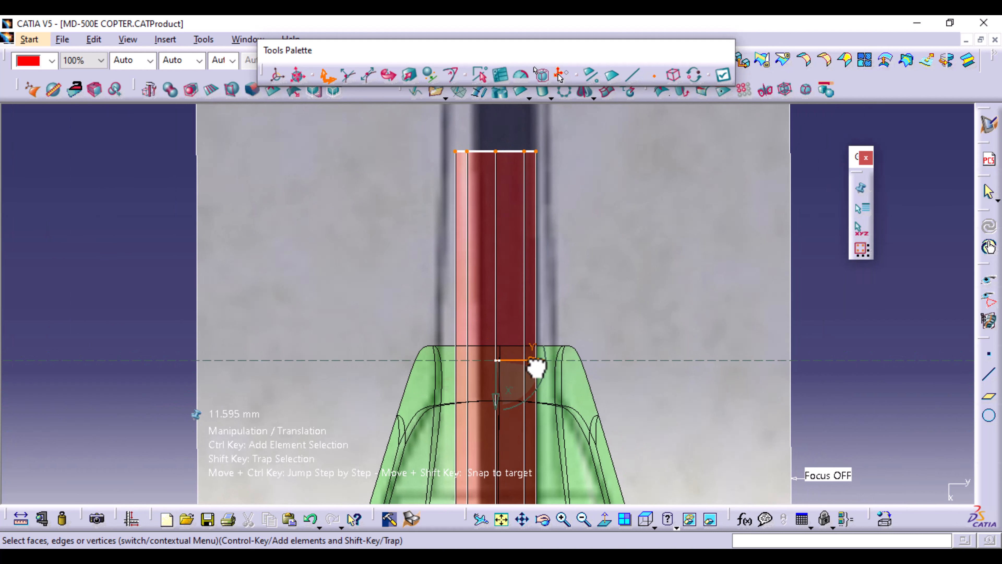
Scale the cylinder's Y width to about 341.9 mm to match the tail boom outline in the top view
click(410, 75)
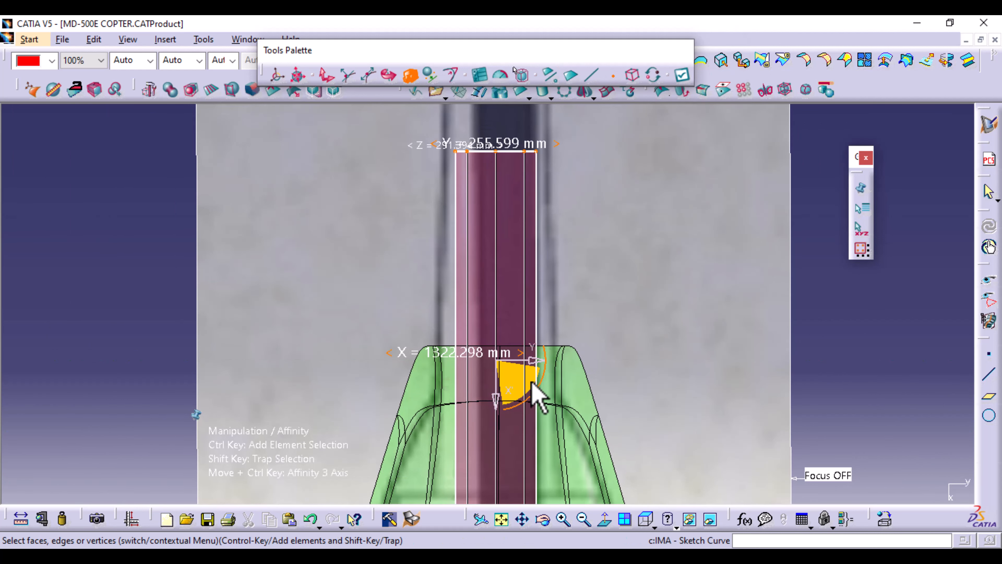
drag(537, 359, 546, 369)
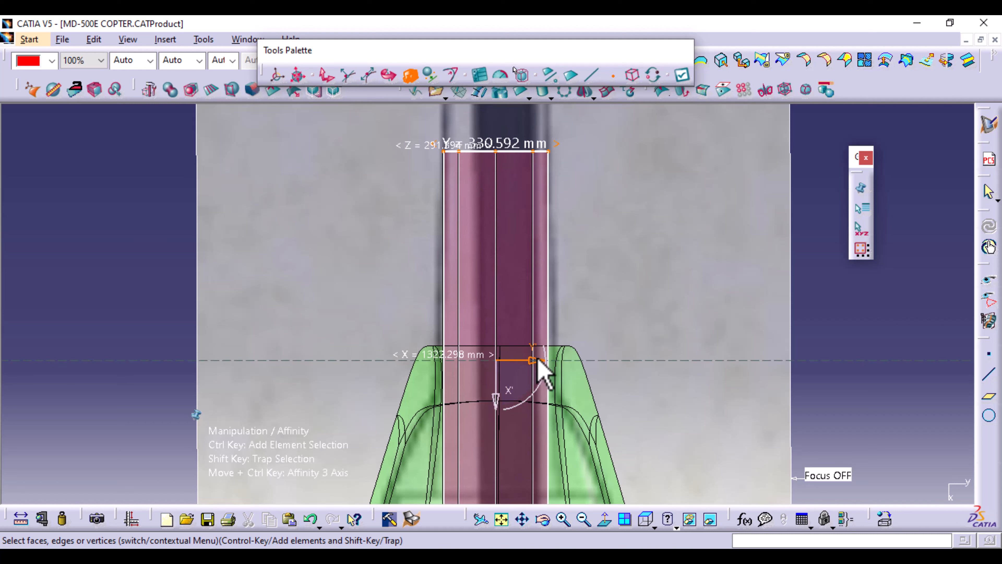
drag(540, 362, 537, 364)
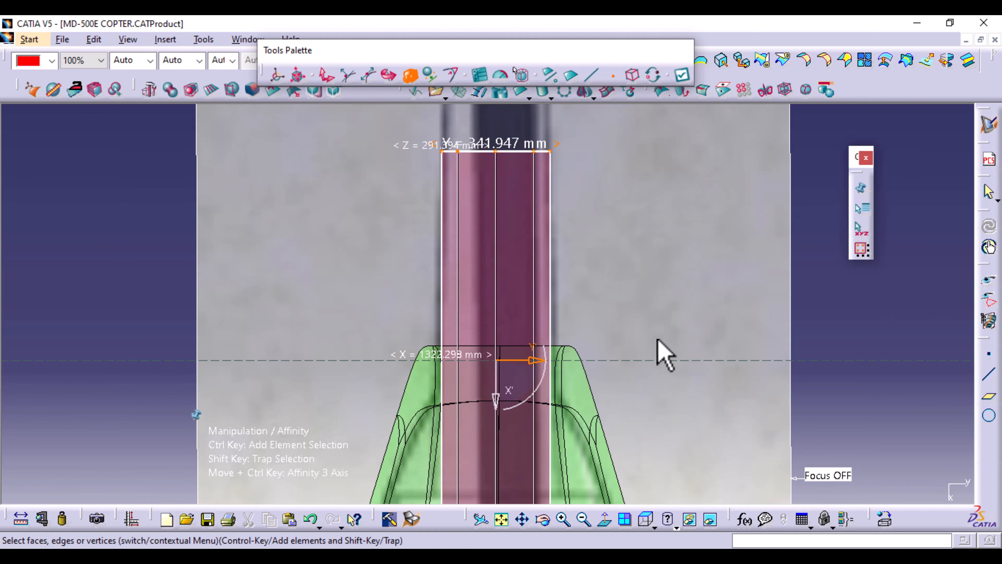
middle_drag(663, 354, 640, 156)
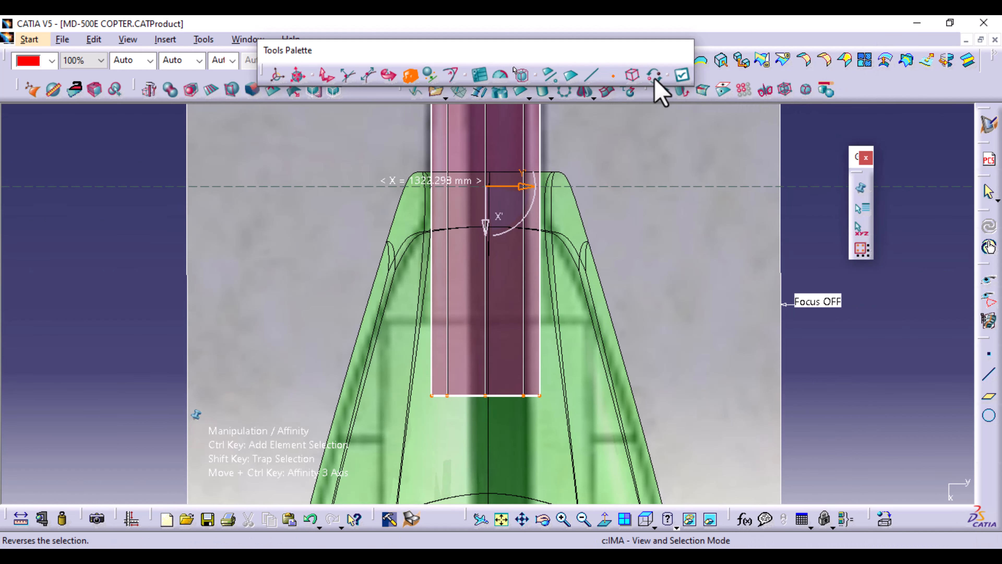
click(682, 74)
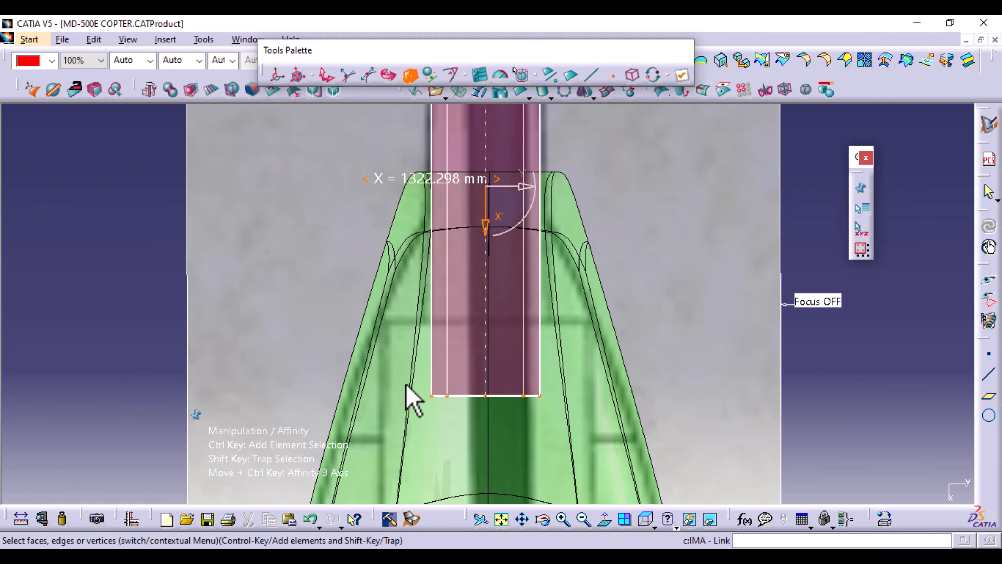
Widen only the cylinder's fuselage-side end to about 443.6 mm in Y, and finish editing it
shift+drag(399, 315, 616, 440)
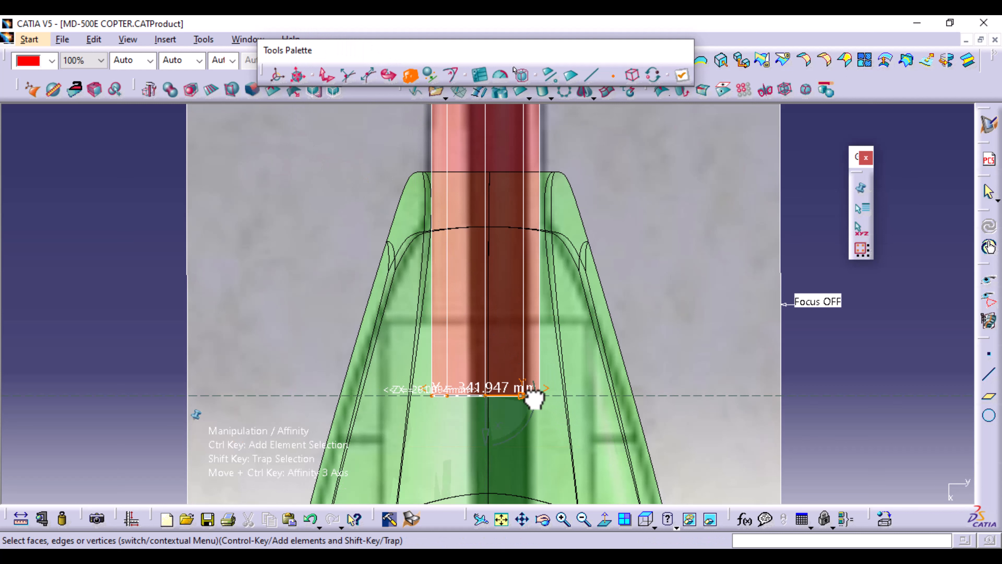
drag(532, 397, 548, 403)
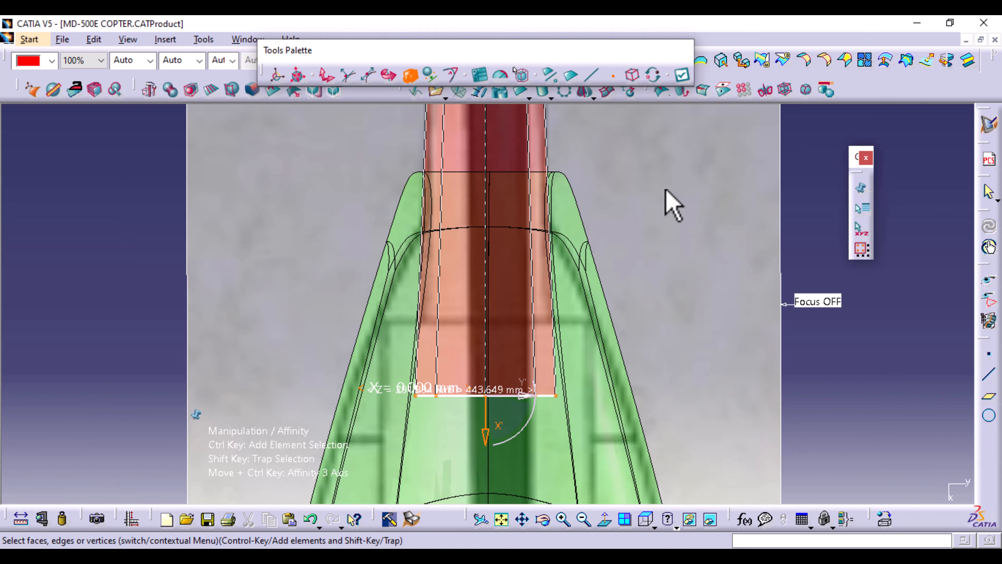
middle_drag(671, 201, 671, 315)
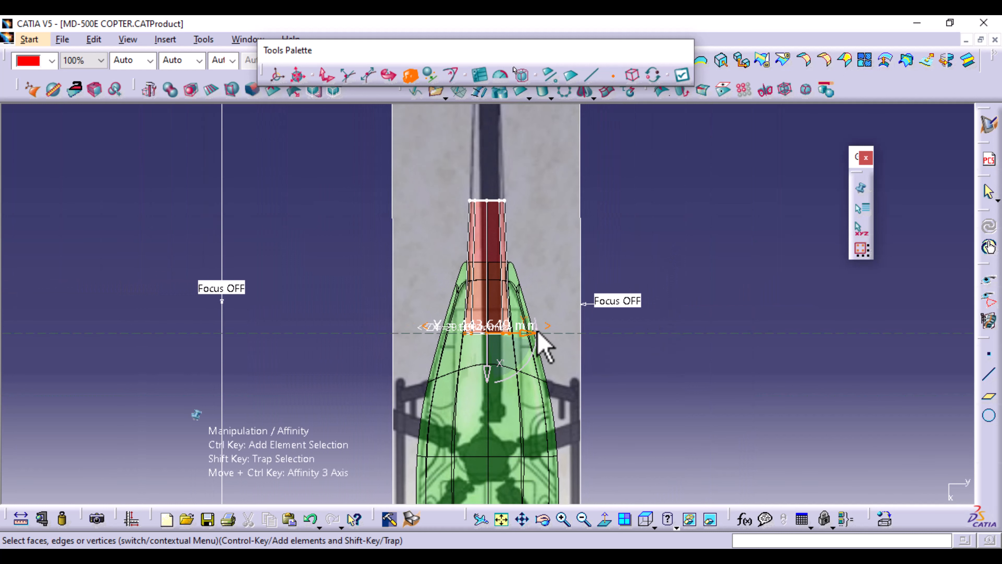
middle_drag(611, 365, 604, 257)
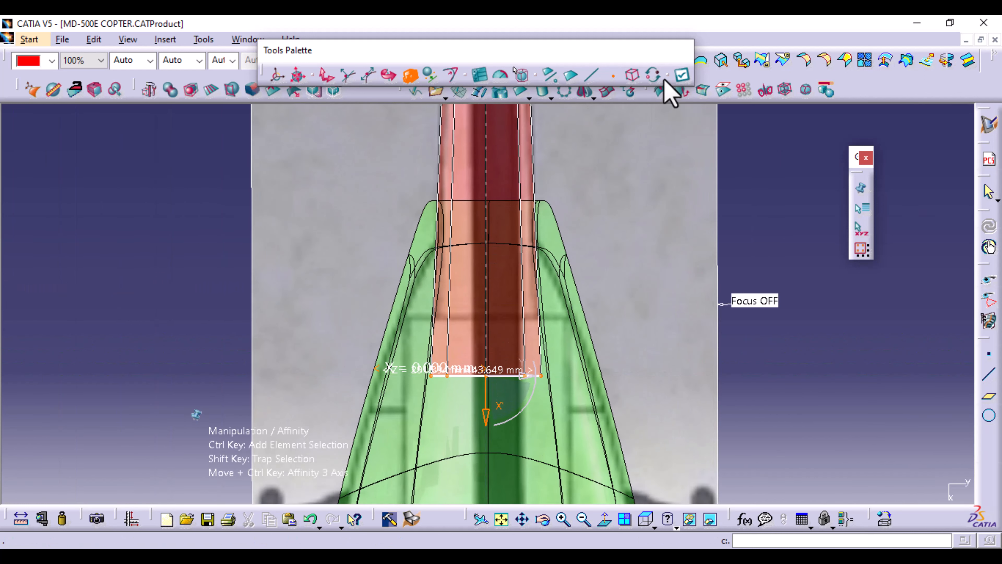
click(683, 75)
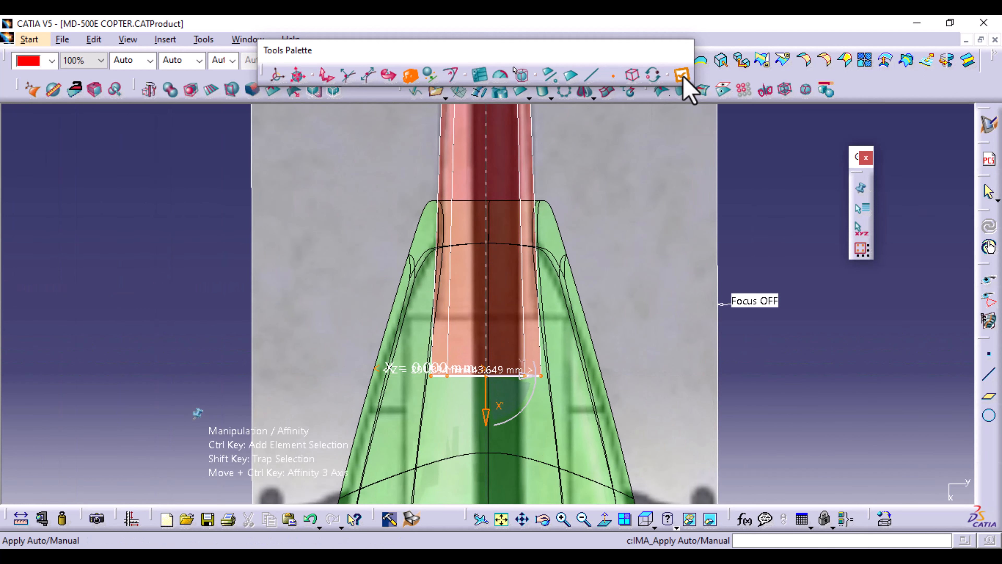
click(651, 242)
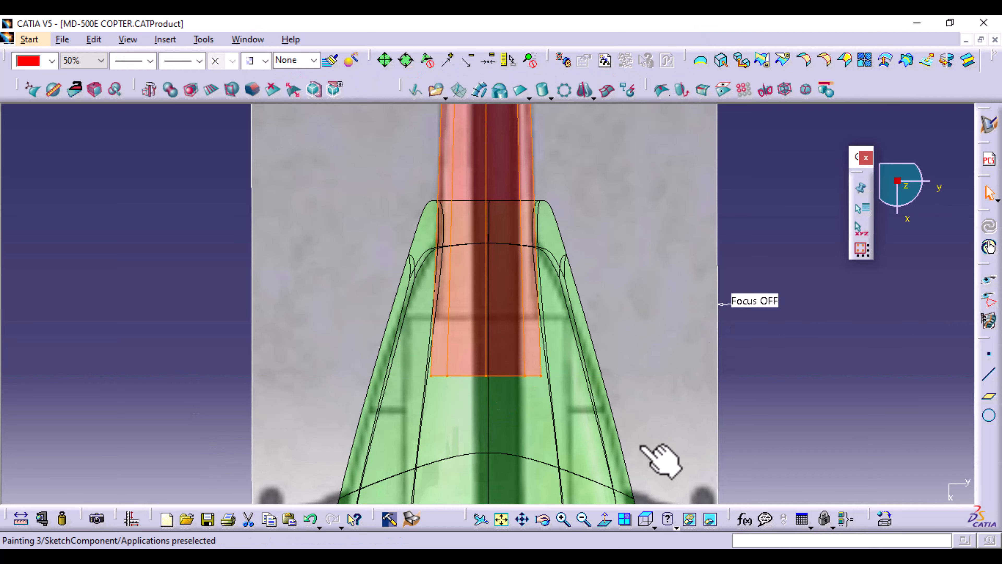
Cut the cylinder's faces with one section near its fuselage-side end, at a ratio of about 0.986, working in the side view
key(F8)
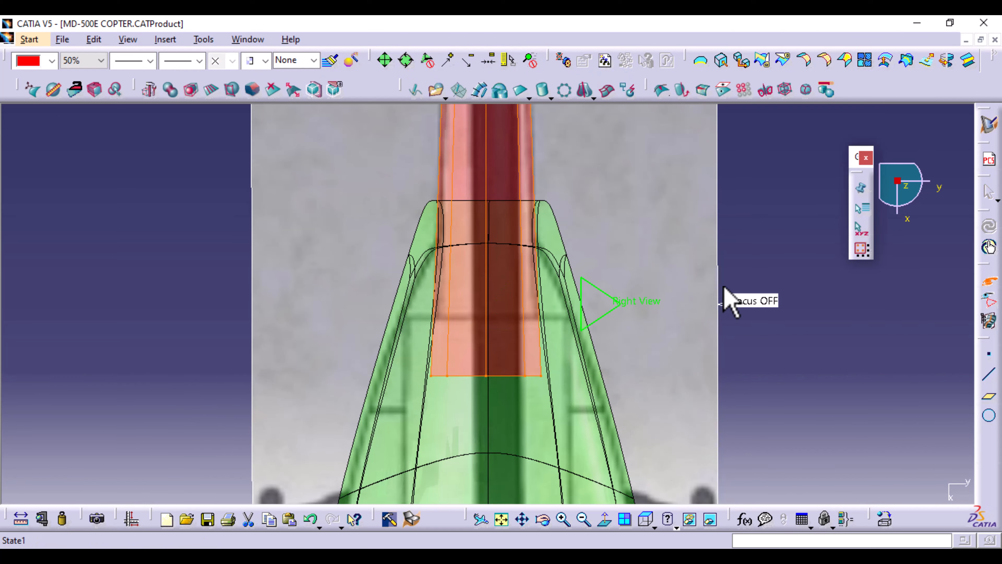
click(722, 291)
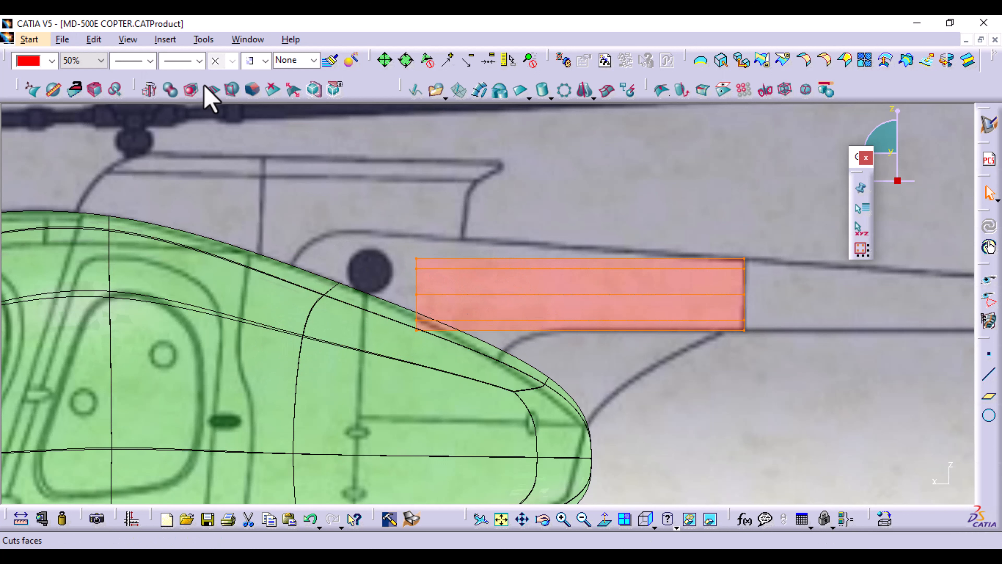
click(211, 89)
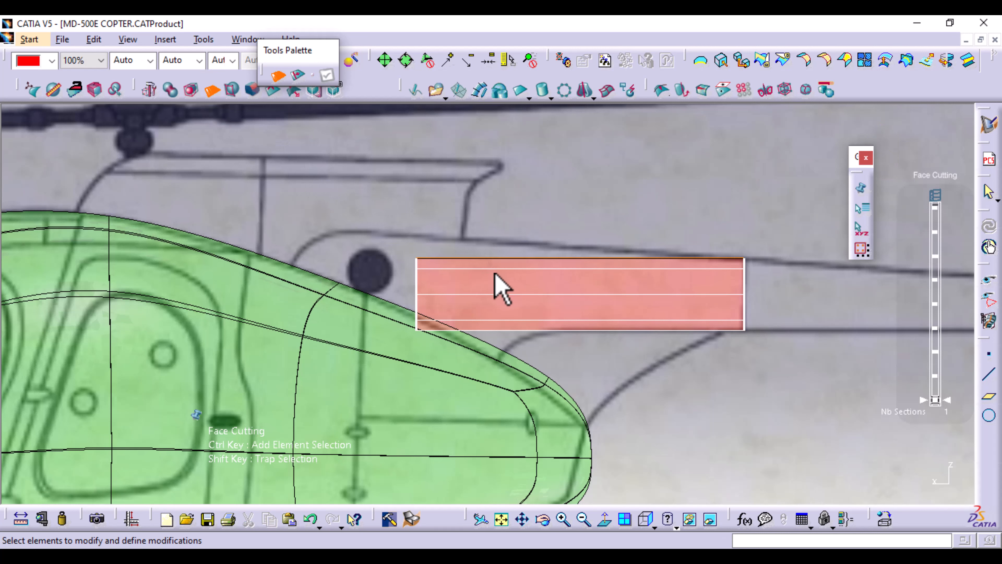
click(495, 264)
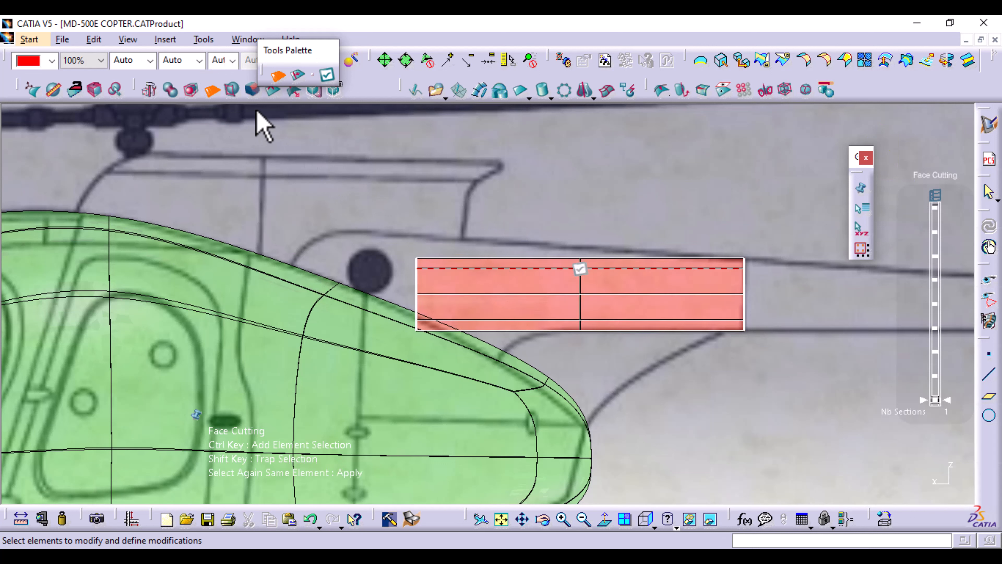
click(297, 74)
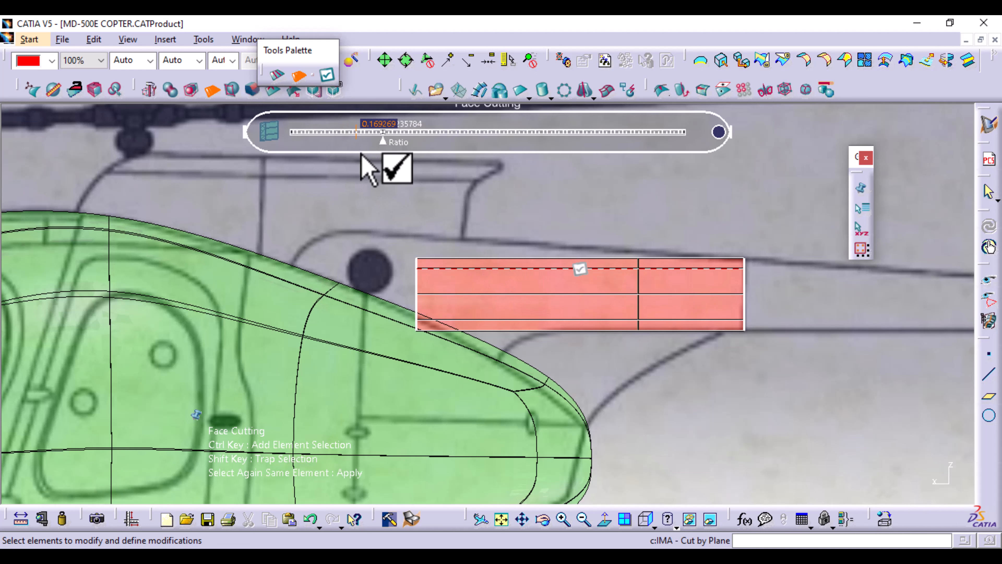
mouse_move(386, 143)
mouse_down()
mouse_move(249, 163)
mouse_move(555, 161)
mouse_move(656, 171)
mouse_move(682, 185)
mouse_up()
click(589, 269)
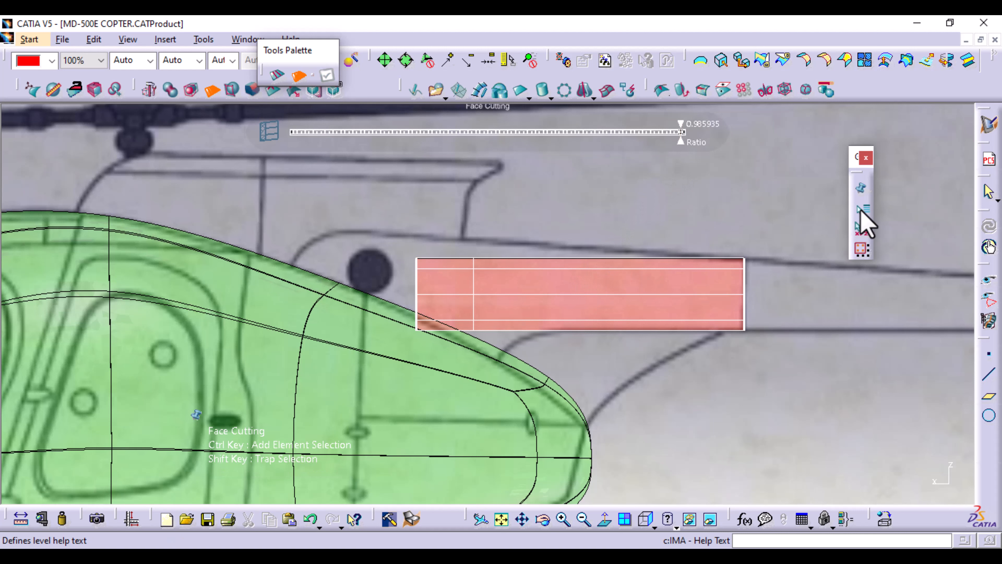
click(704, 219)
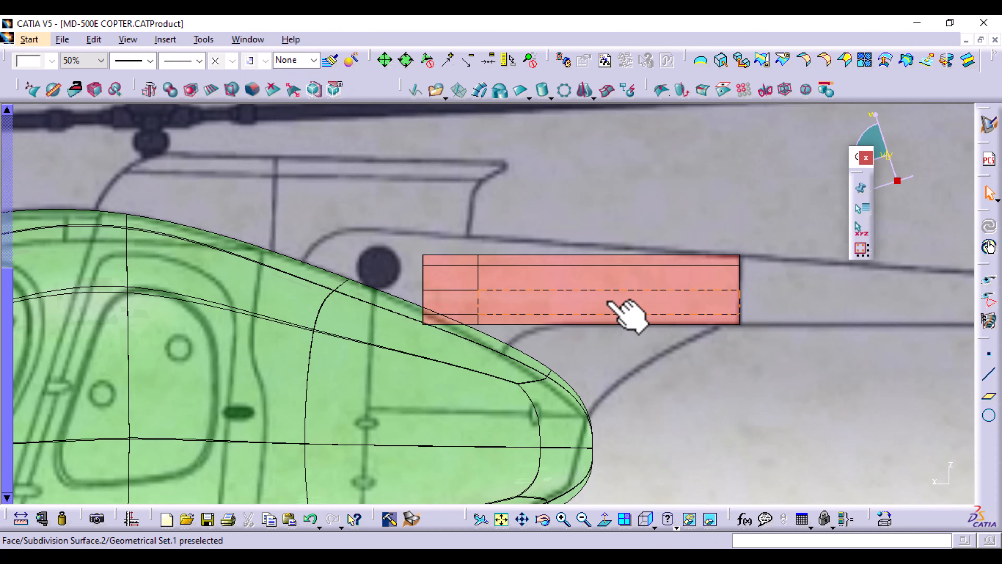
Edit the cylinder and scale only the vertices of its fuselage-side section to about 843.3 mm in Z
double_click(594, 294)
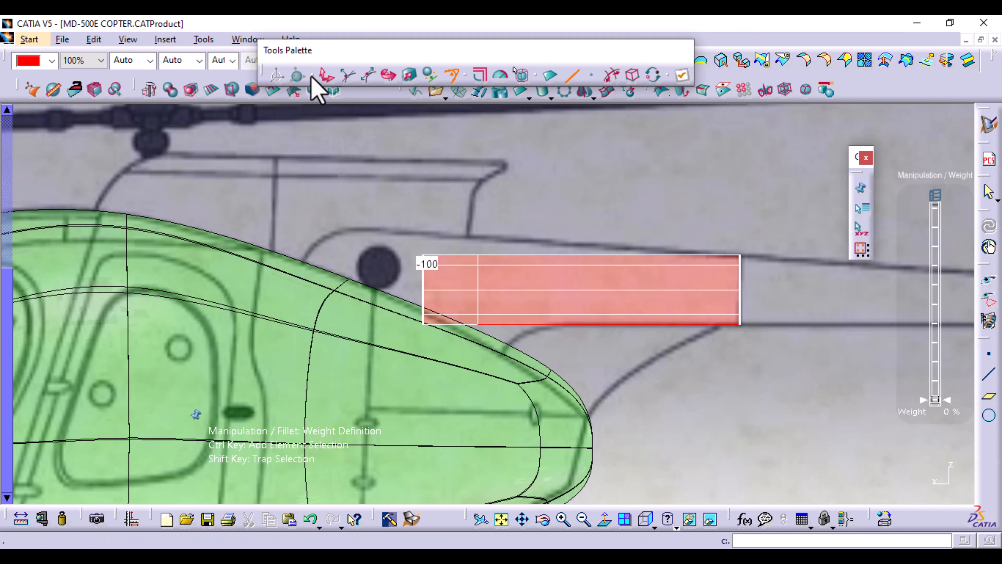
click(321, 78)
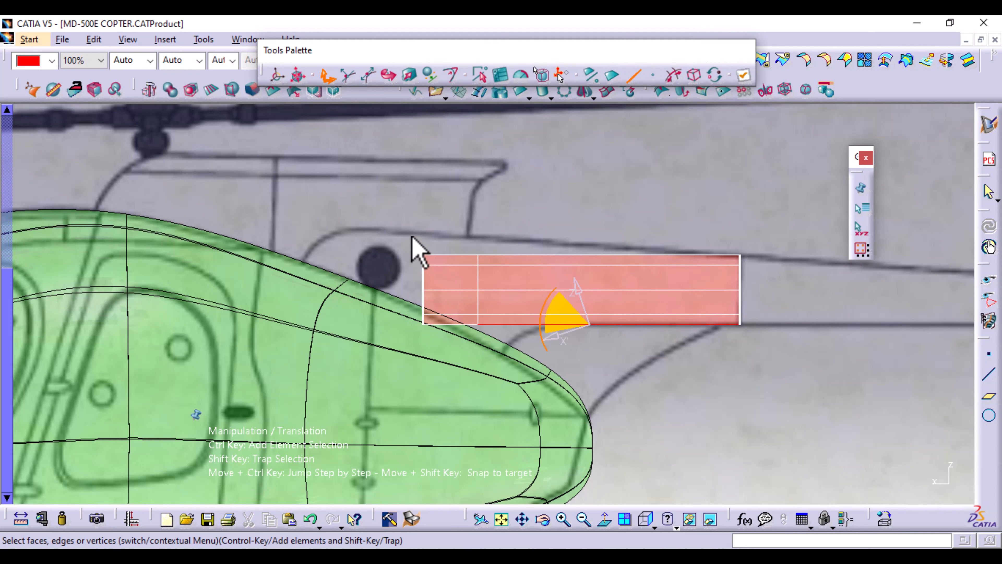
click(654, 75)
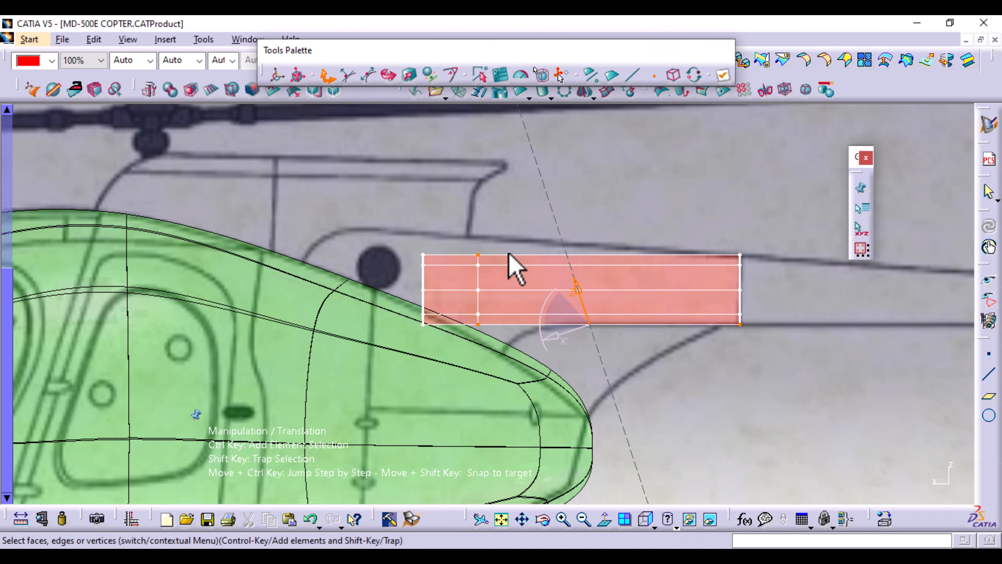
shift+drag(407, 231, 509, 361)
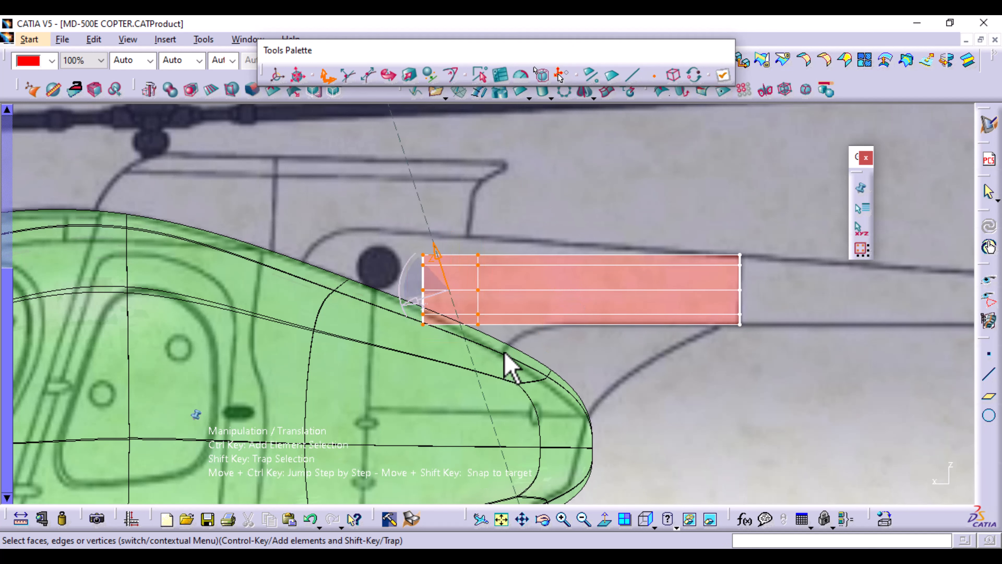
click(409, 75)
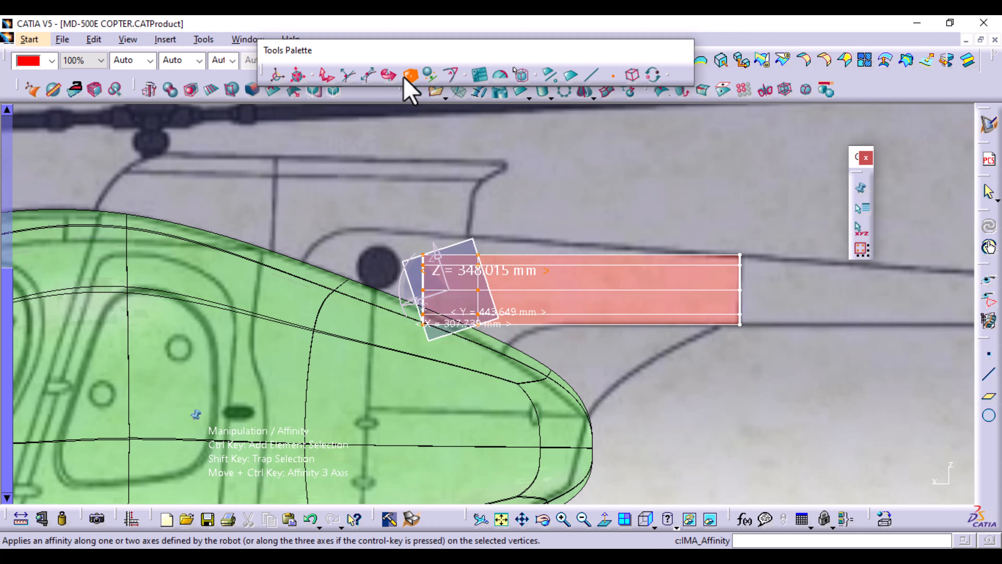
click(300, 76)
drag(450, 257, 453, 204)
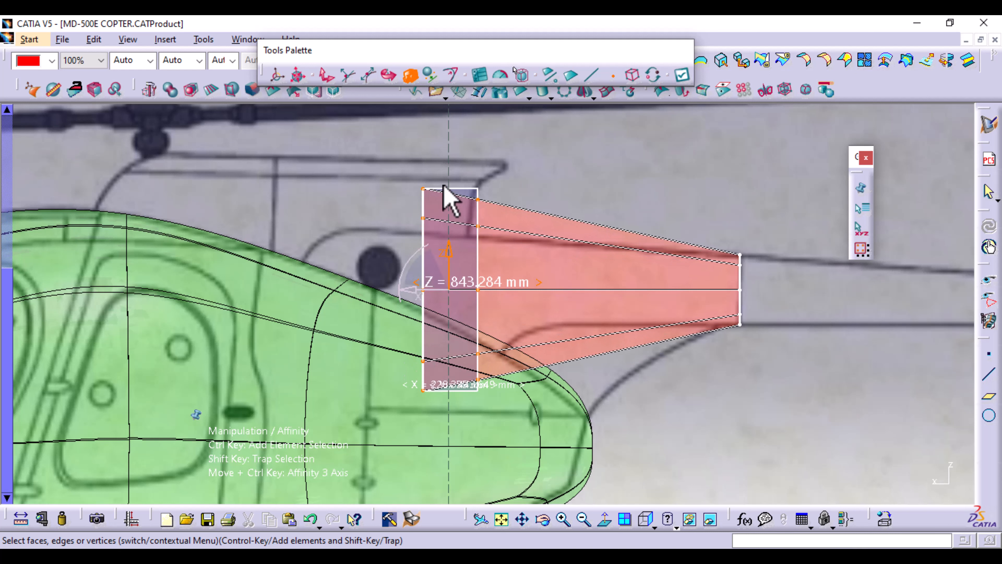
Rotate the fuselage-side section in the side view until it slopes along the rear of the fuselage and its upper edge follows the blueprint
click(387, 75)
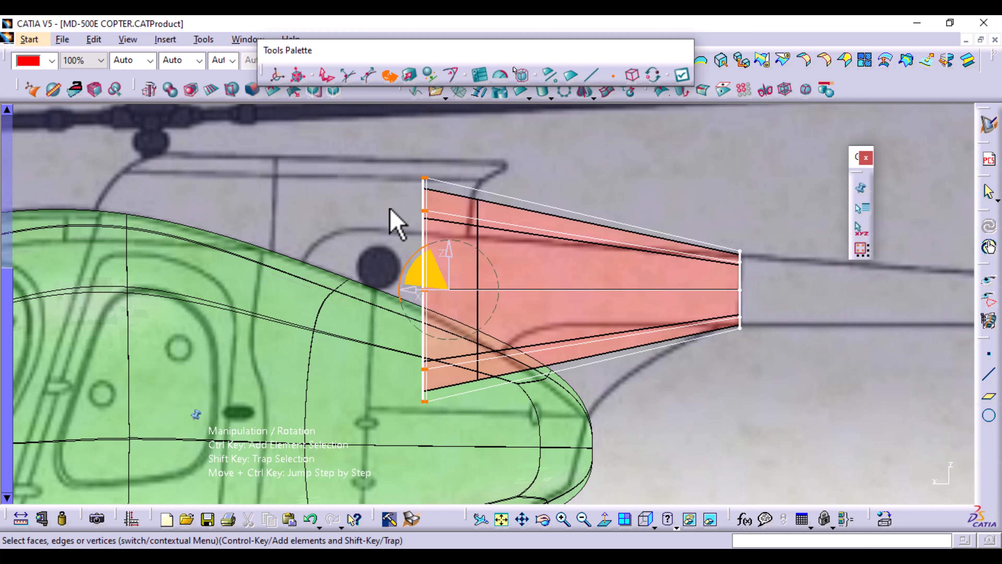
drag(415, 273, 411, 262)
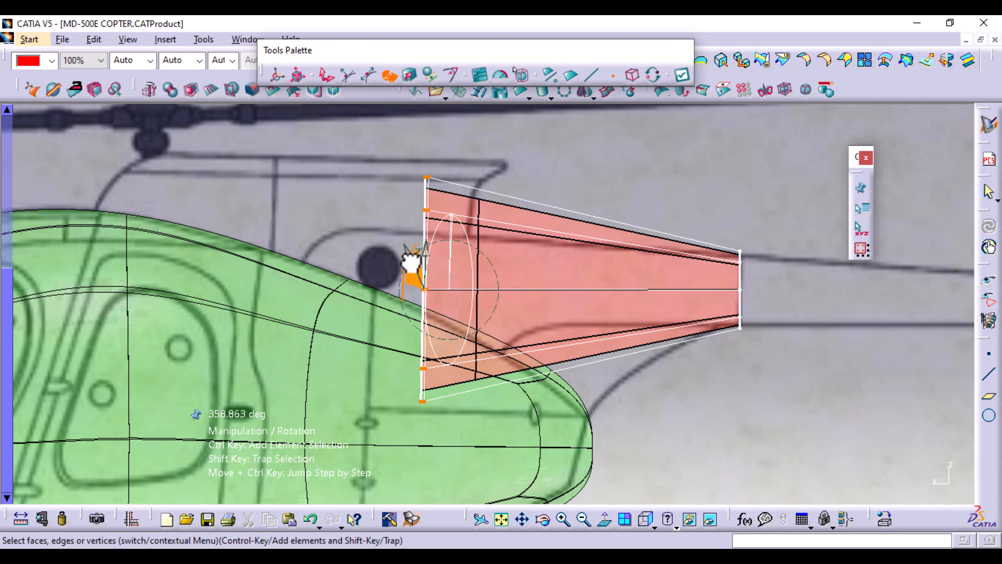
click(312, 520)
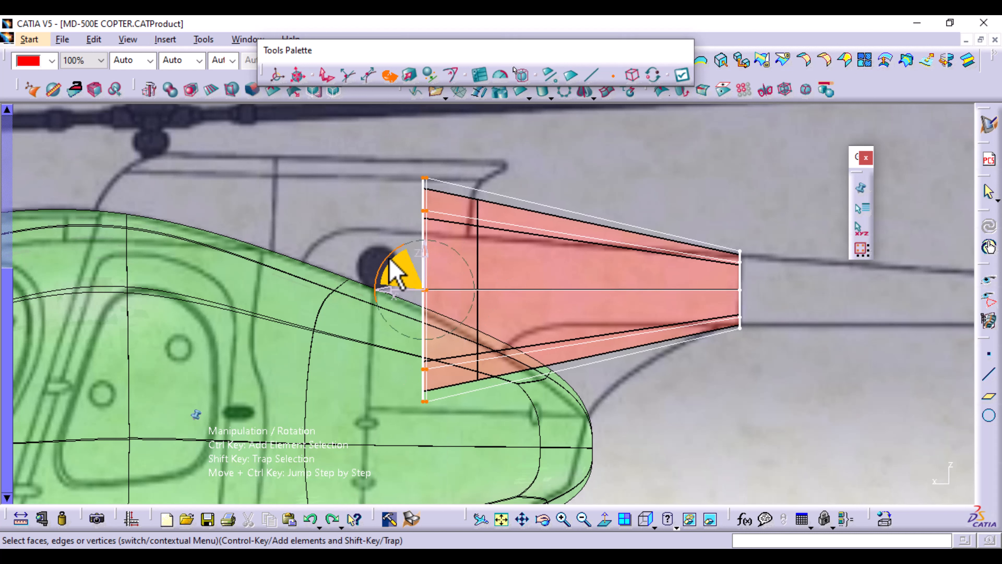
drag(393, 259, 377, 303)
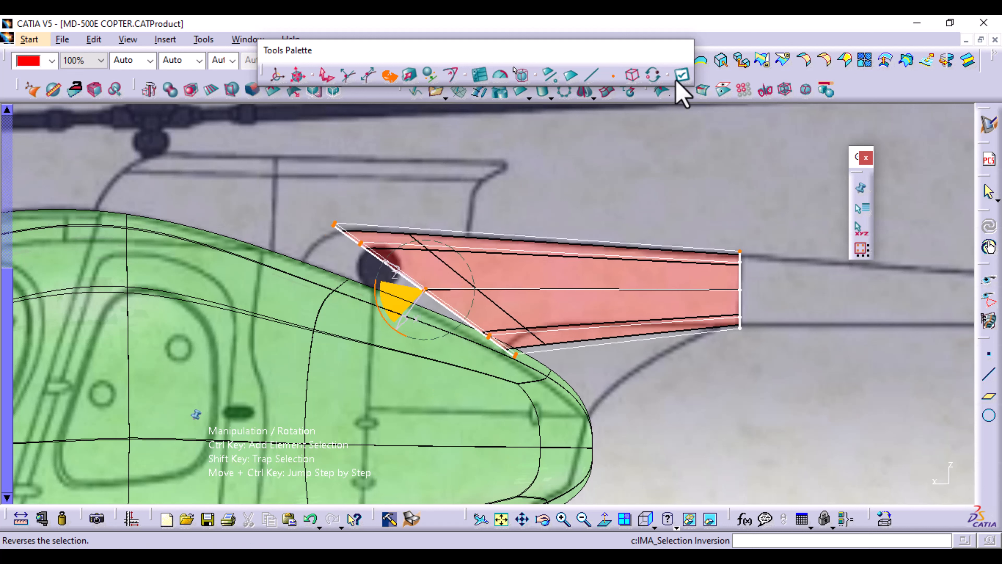
click(682, 75)
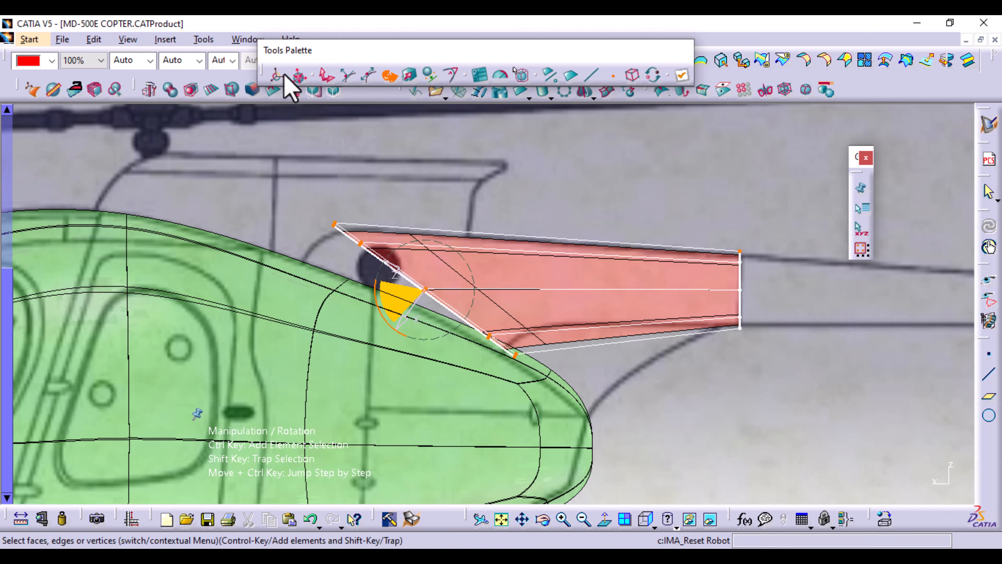
Slide the tilted section down along its slope and scale its local Z to about 1254.5 mm to match the blueprint's boom root
click(326, 76)
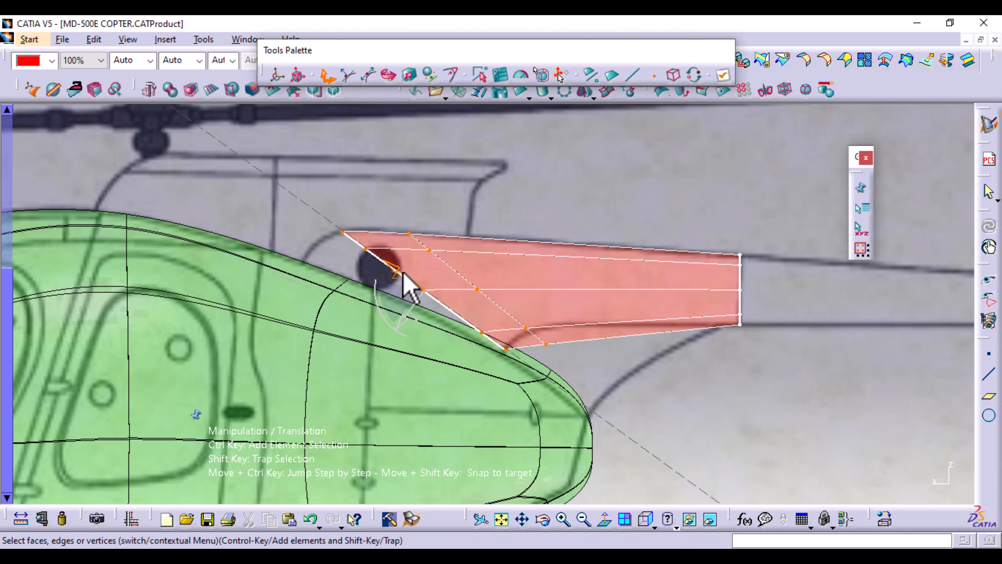
drag(398, 268, 417, 323)
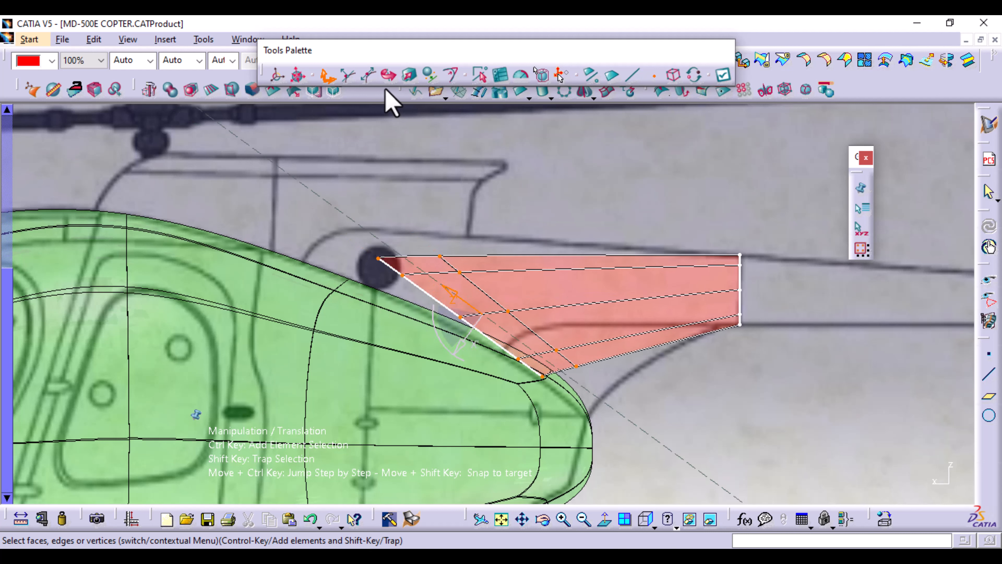
click(412, 77)
drag(458, 300, 431, 292)
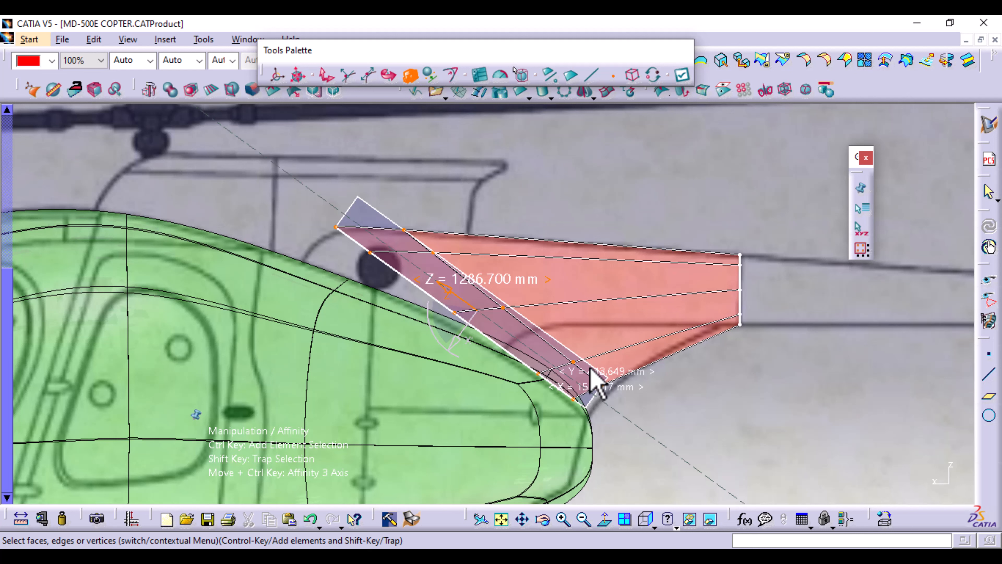
drag(448, 290, 398, 225)
click(682, 76)
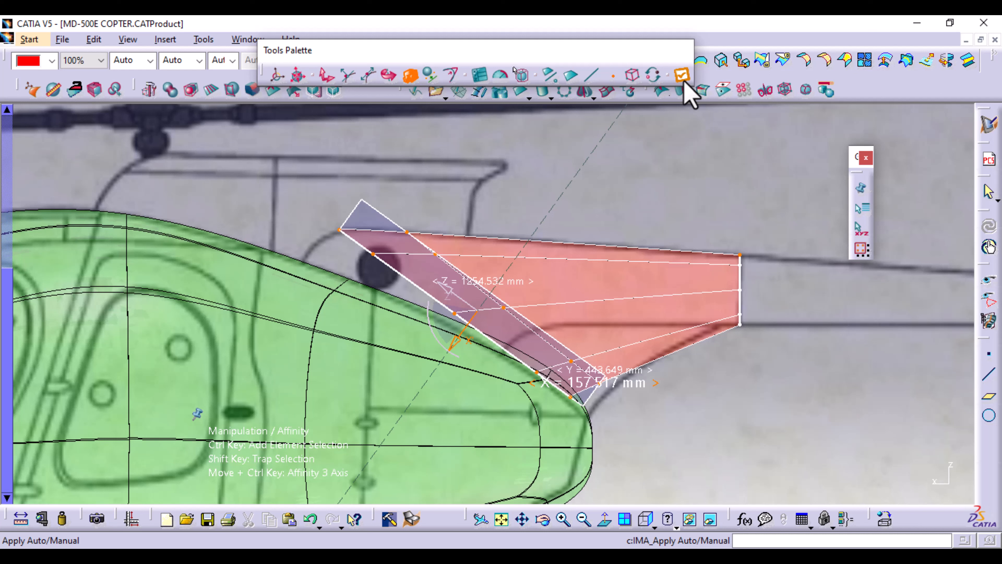
Move only the vertices of the boom's open front edge perpendicular to its slope, well into the fuselage
click(326, 75)
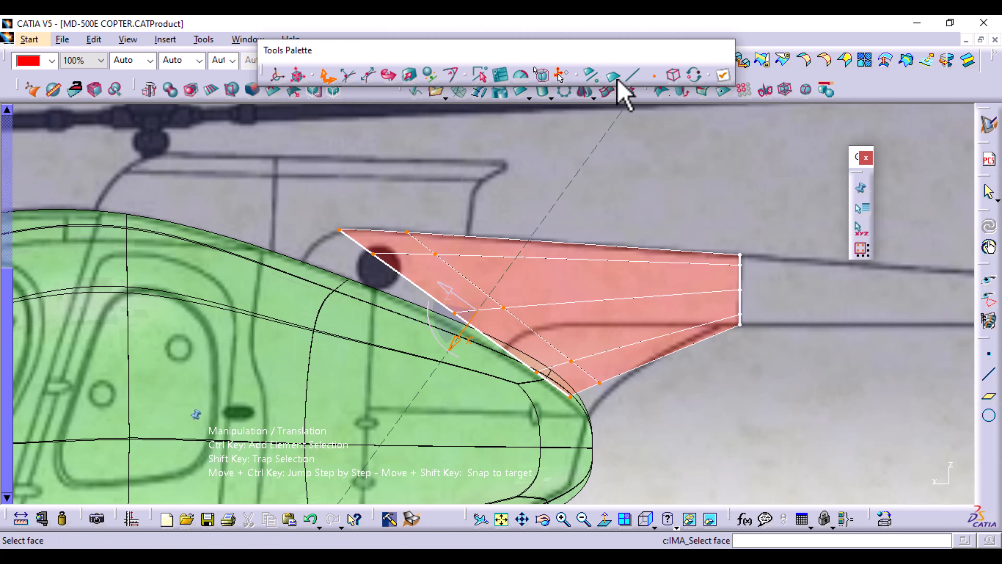
click(631, 77)
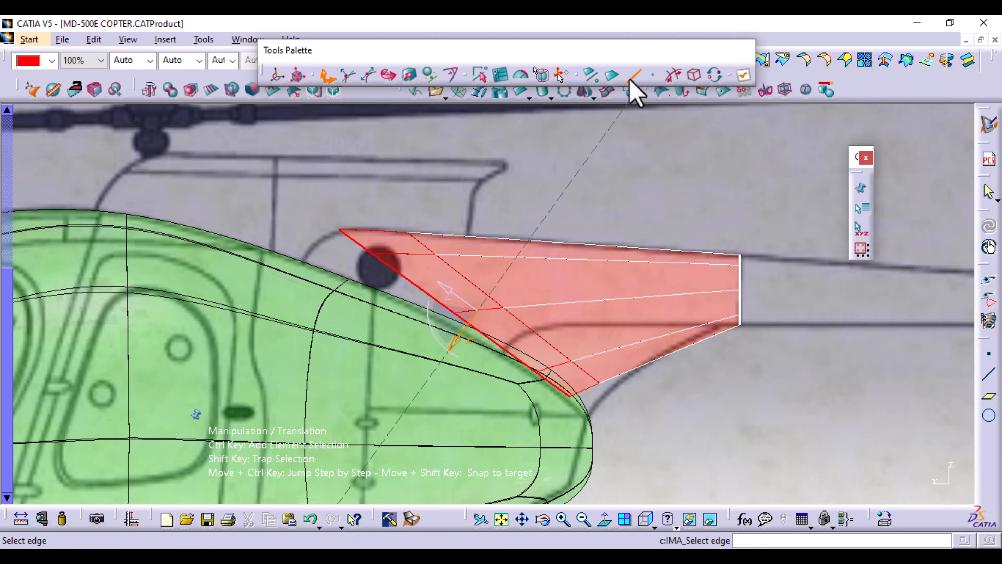
click(674, 74)
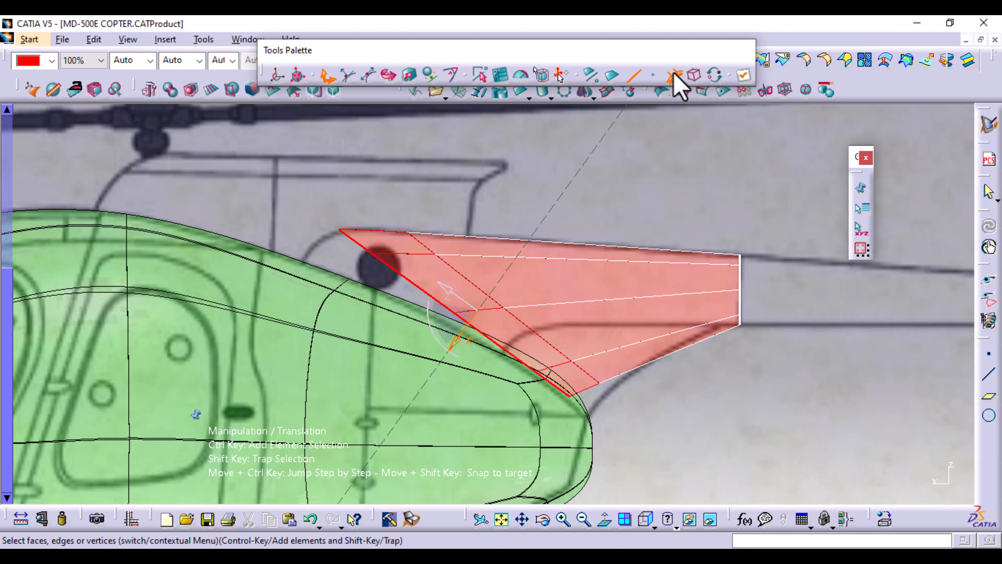
click(361, 249)
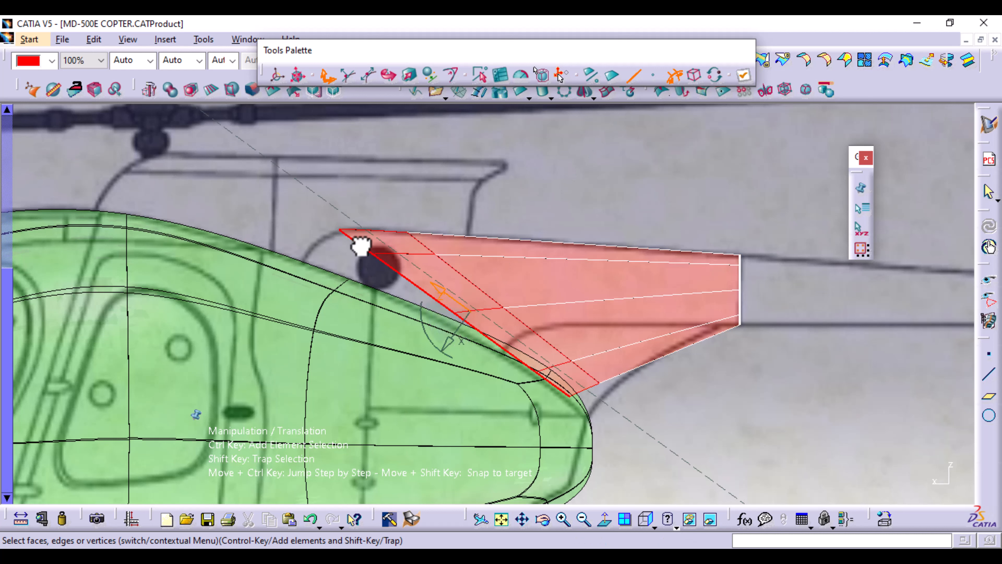
click(361, 247)
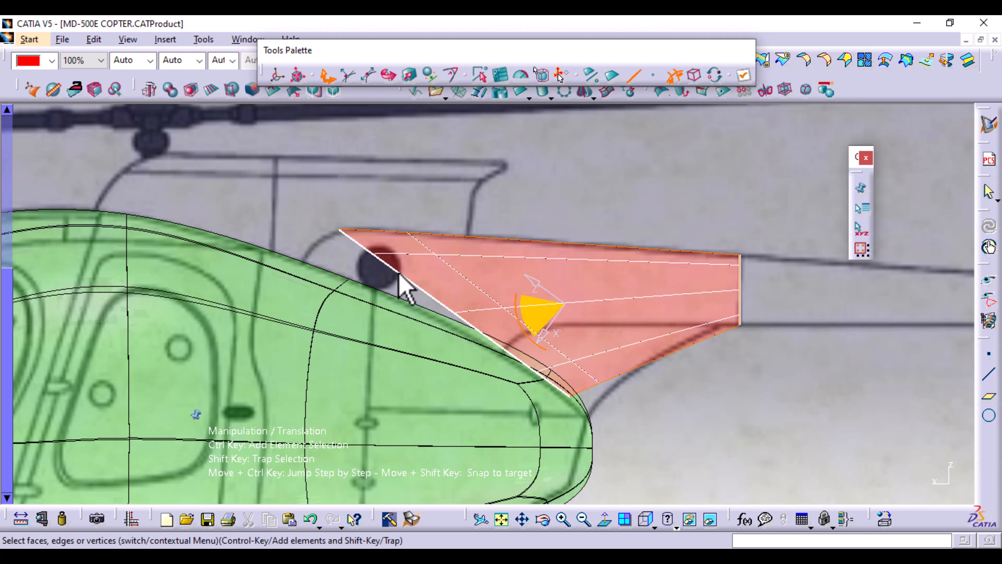
click(367, 253)
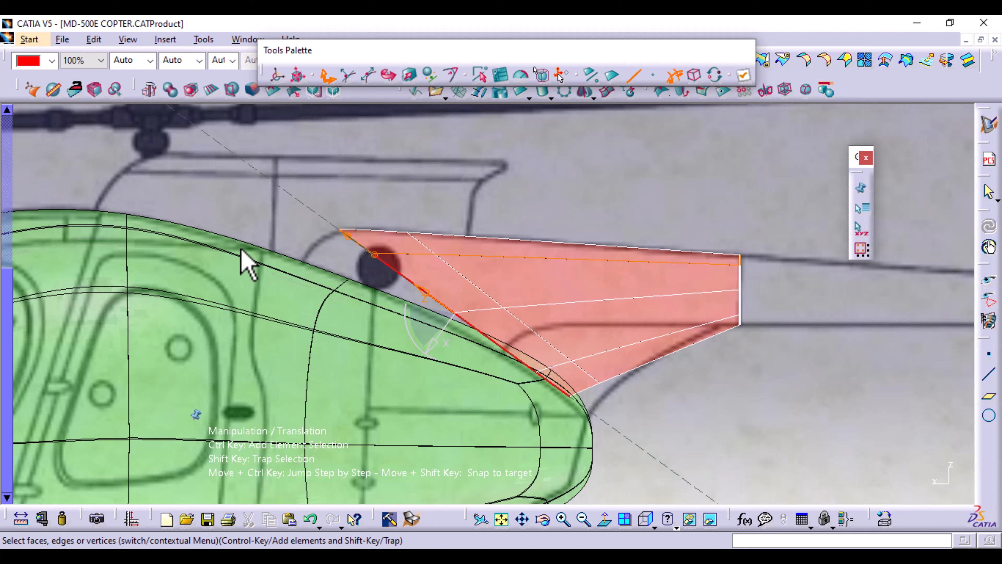
click(653, 75)
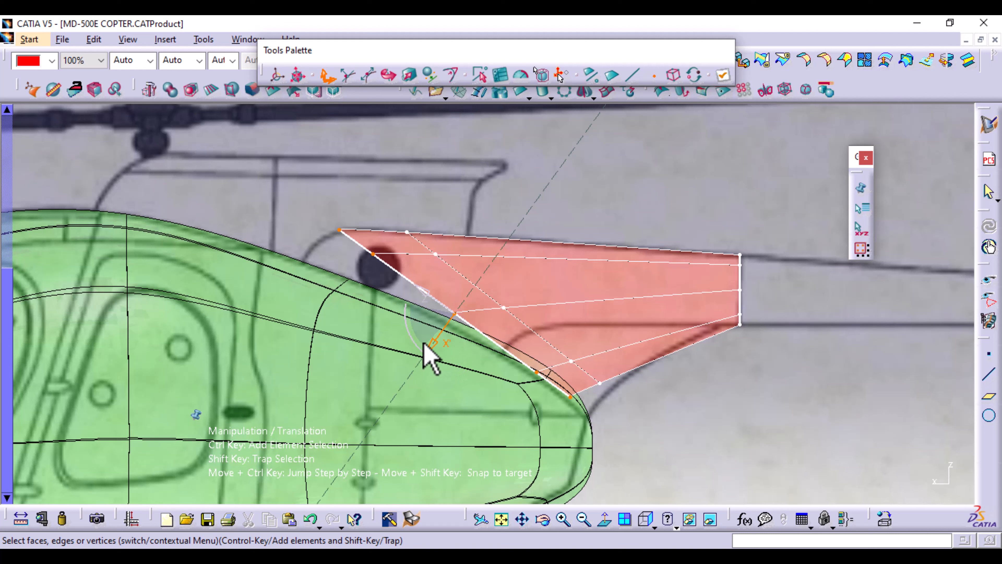
drag(434, 336, 394, 401)
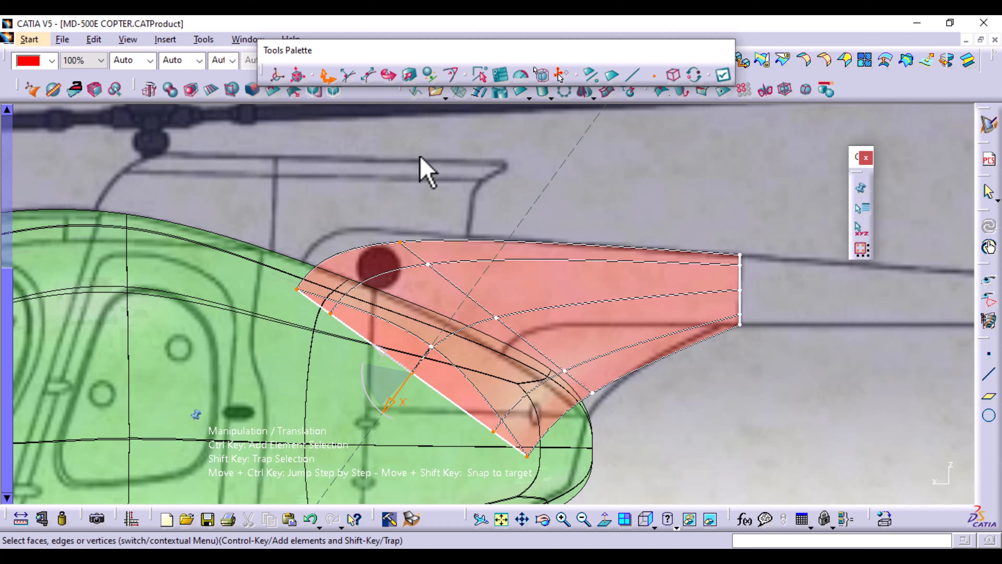
click(726, 75)
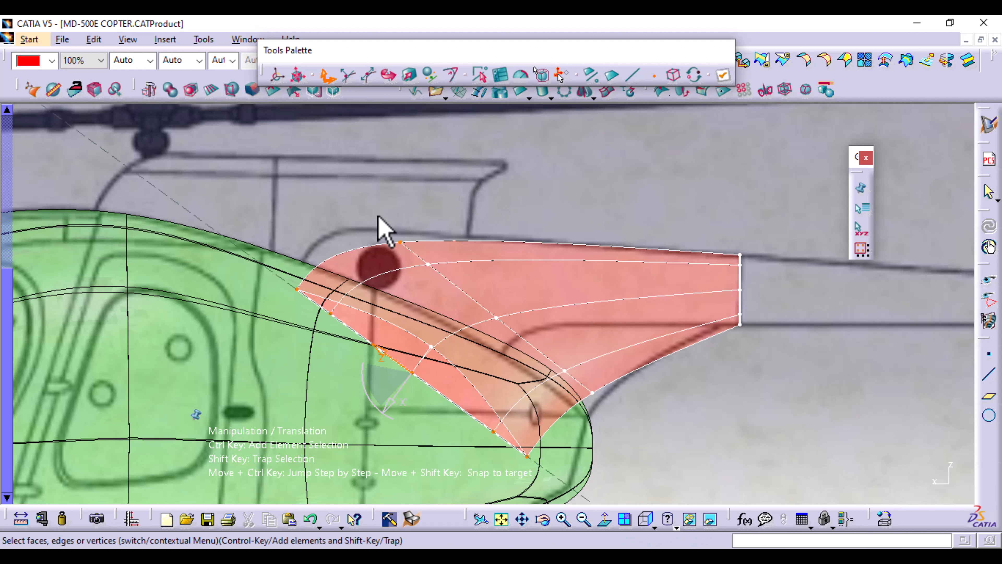
Rotate the boom's front edge inside the fuselage to a shallower slope
click(389, 79)
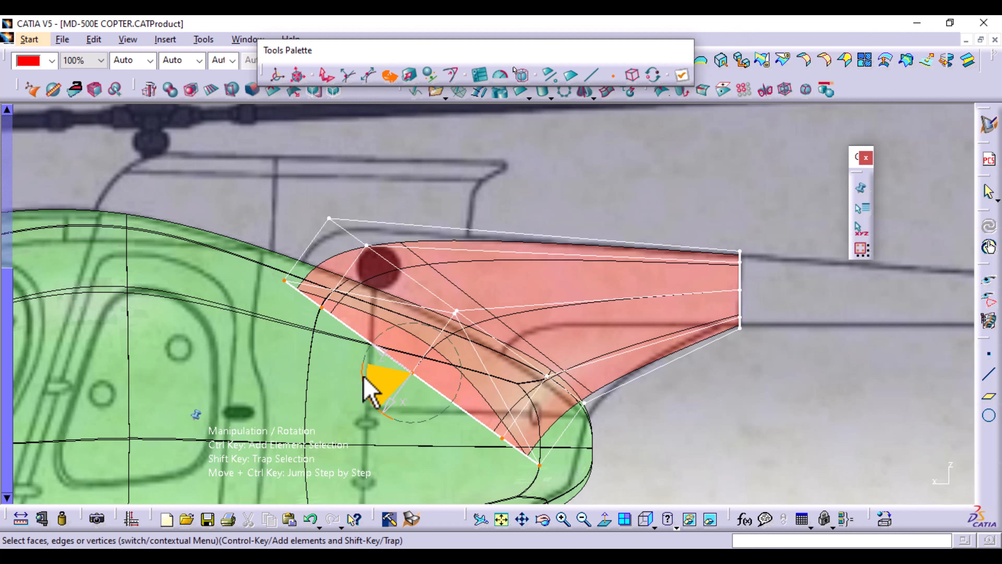
drag(365, 382, 370, 390)
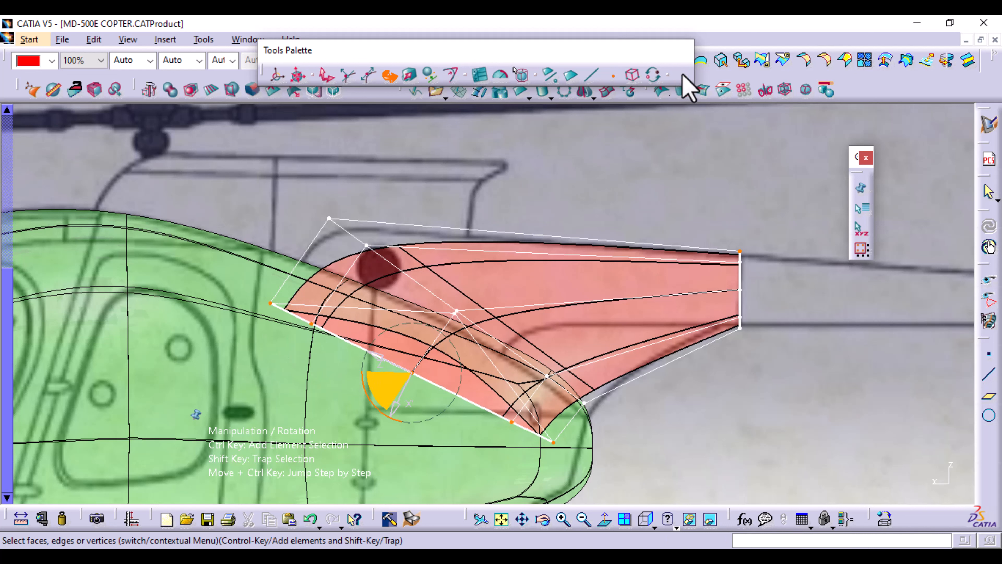
click(682, 75)
Undo the latest boom edits back to the section's first tilt along the fuselage
mouse_move(241, 416)
middle_down()
mouse_move(420, 353)
mouse_move(467, 282)
mouse_move(496, 331)
mouse_move(458, 392)
mouse_move(331, 377)
mouse_move(311, 394)
mouse_move(336, 354)
mouse_move(329, 373)
middle_up()
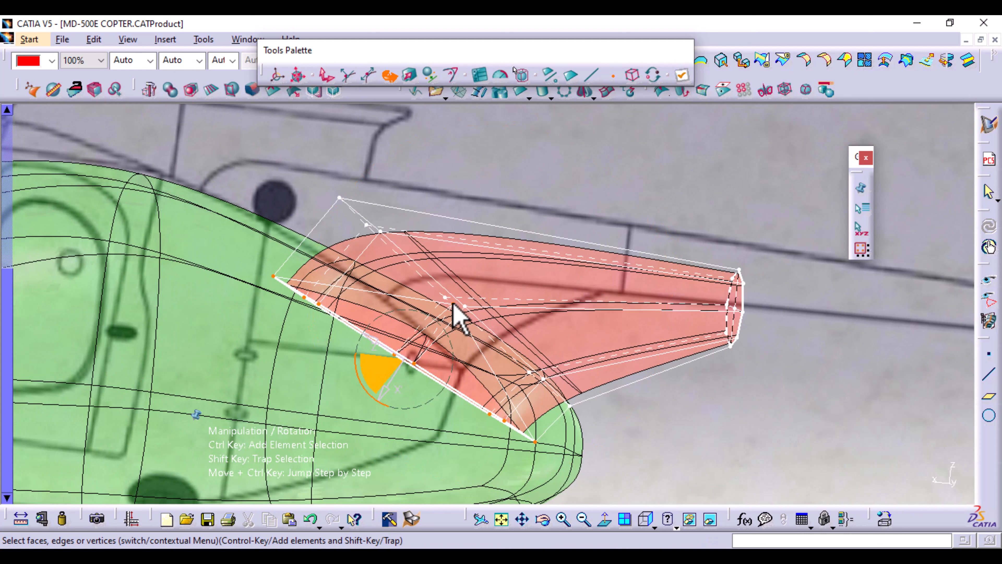
click(311, 519)
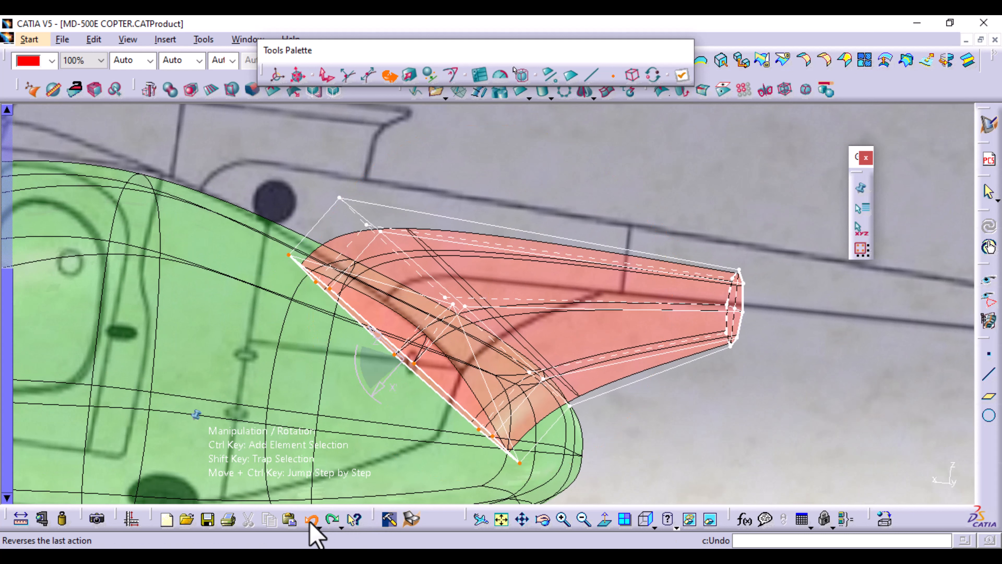
click(311, 519)
click(311, 519)
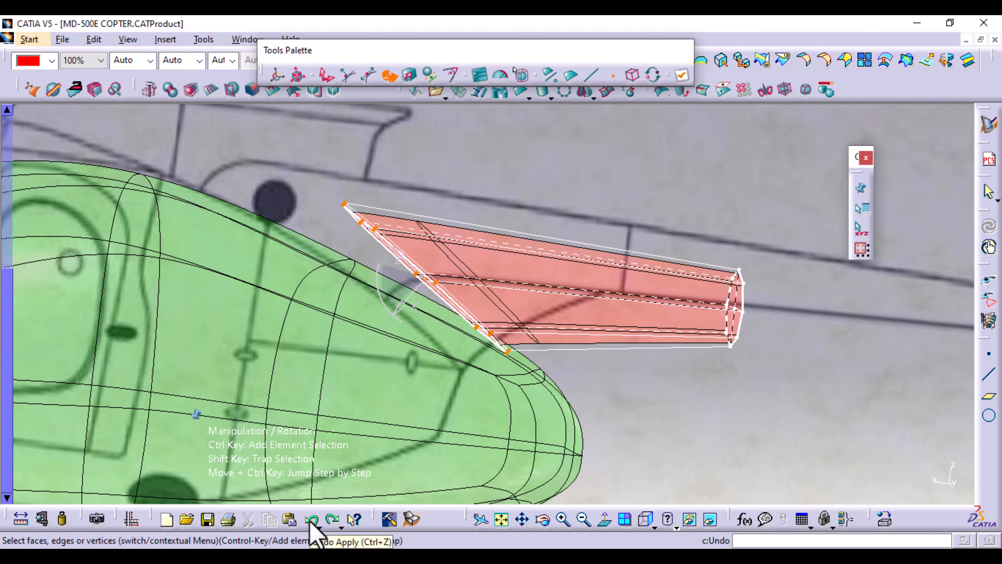
In the side view, slide the tilted section about 220 mm down its slope and scale its local Z to about 1251.1 mm
click(647, 521)
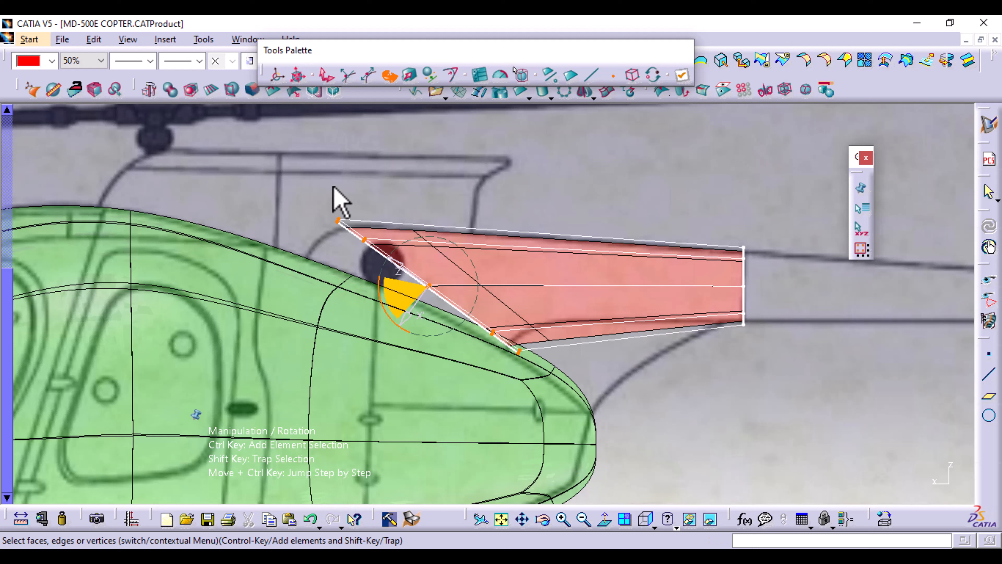
click(326, 75)
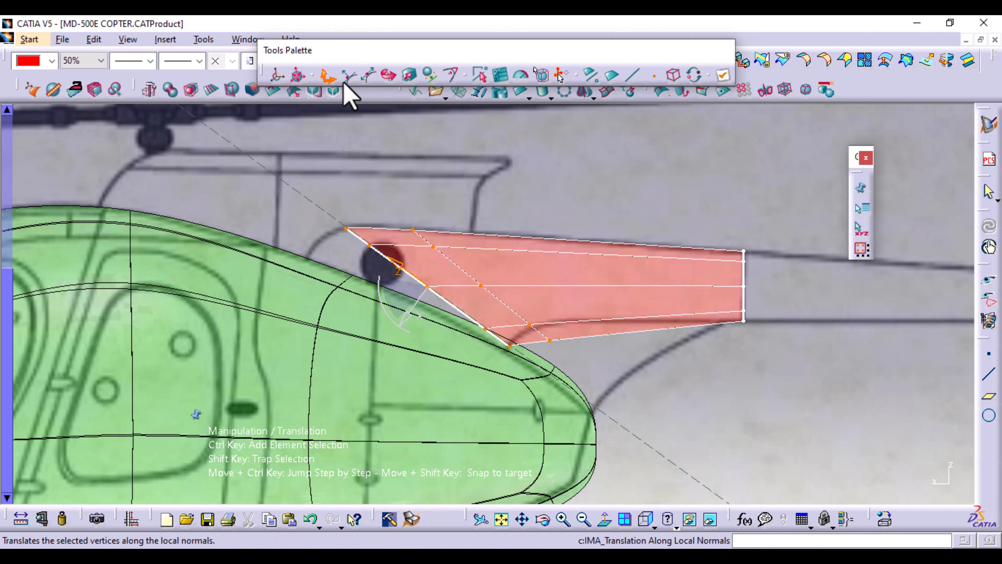
drag(400, 269, 428, 321)
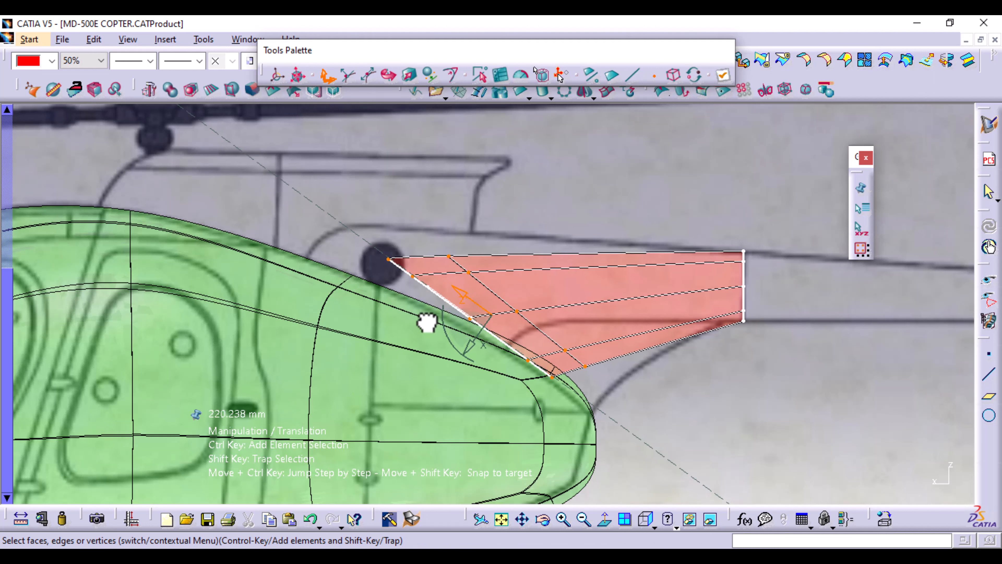
click(406, 75)
drag(466, 302, 455, 285)
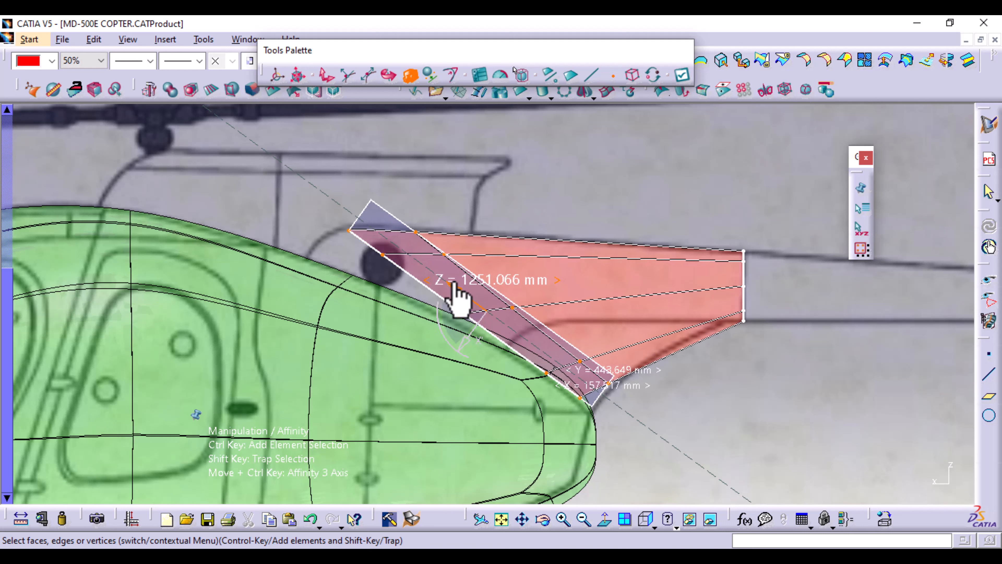
click(682, 75)
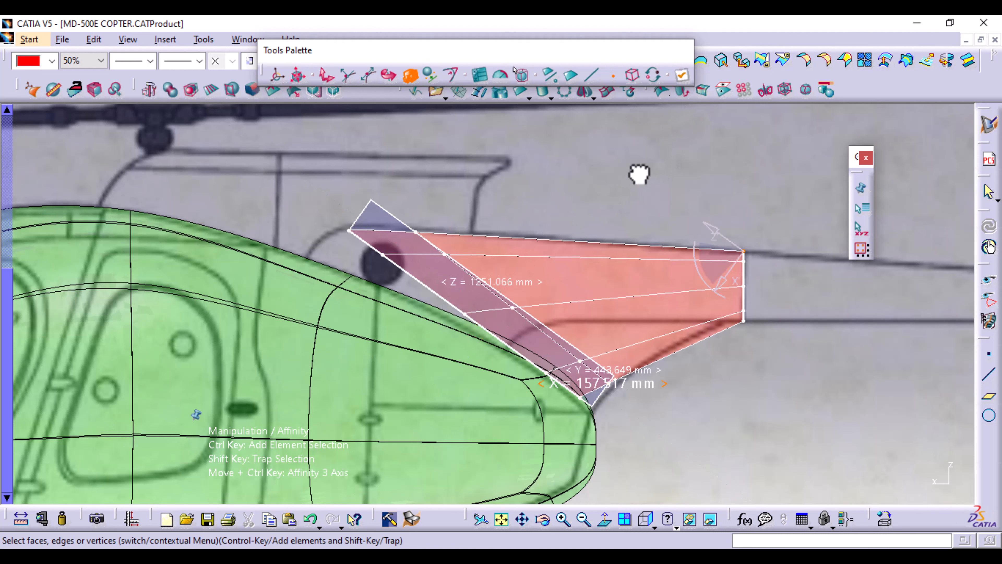
middle_drag(371, 382, 383, 294)
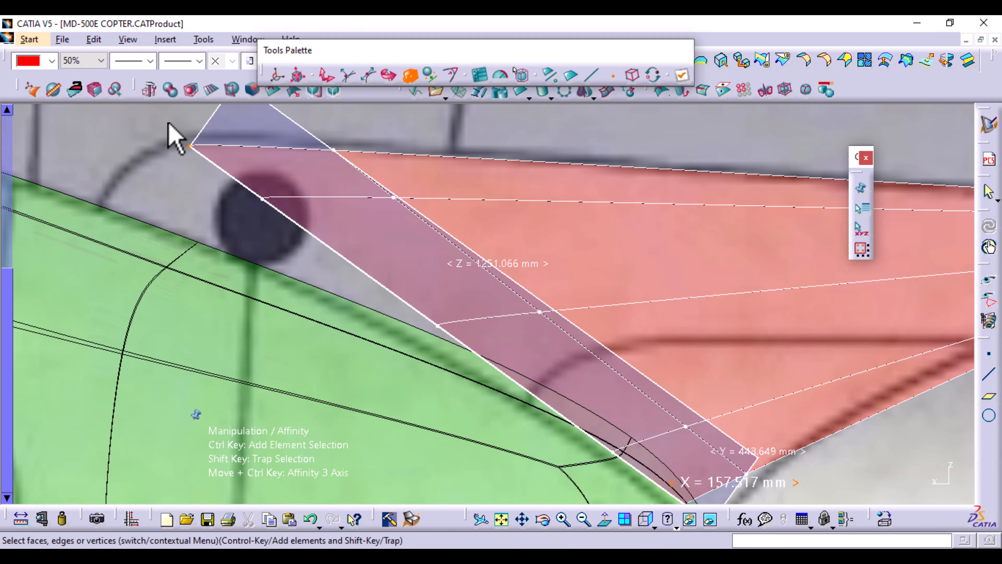
Select the boom's open front-edge vertices in the side view and move them about 205 mm perpendicular to the slope into the fuselage
shift+drag(167, 123, 285, 237)
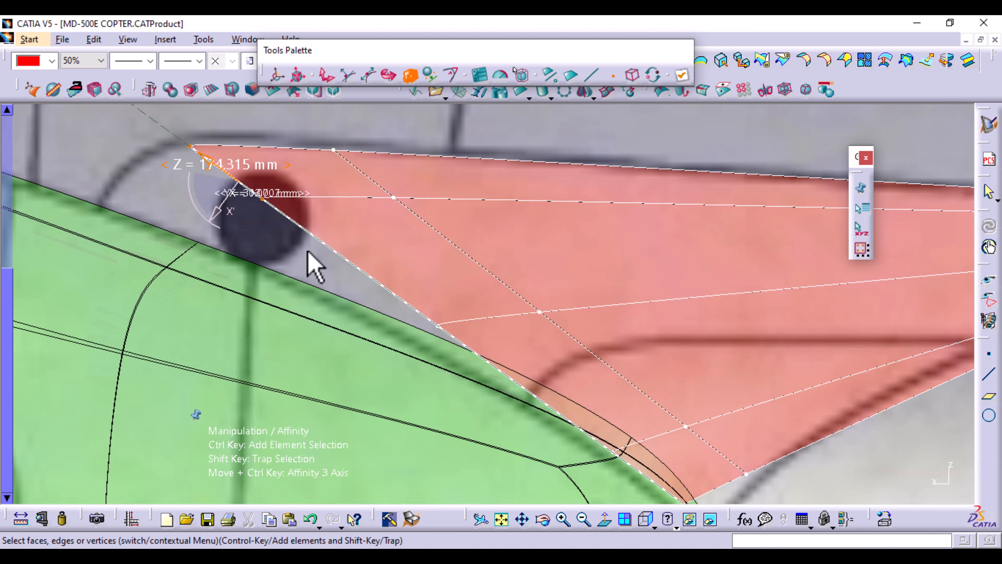
drag(410, 281, 459, 376)
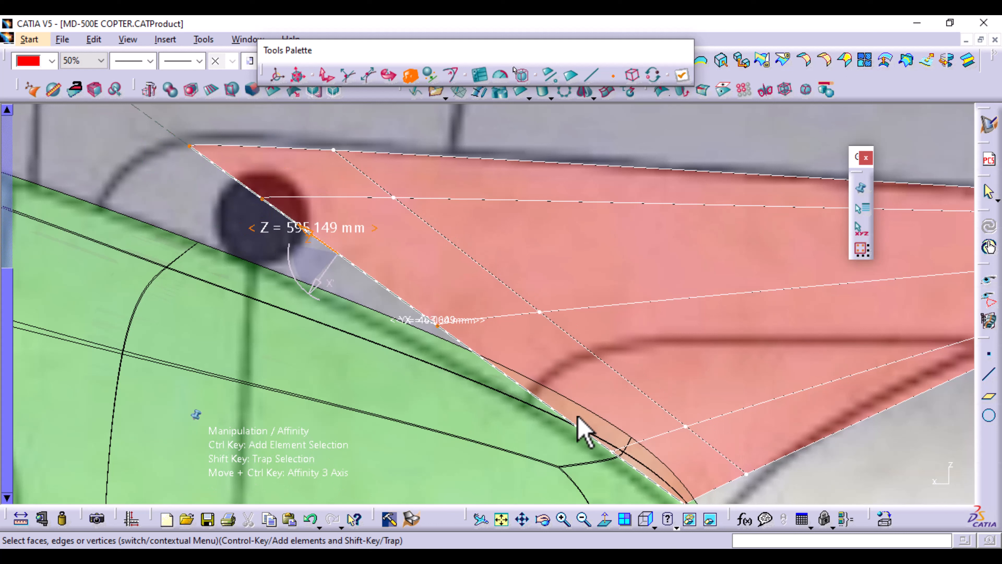
shift+drag(578, 416, 631, 492)
middle_drag(700, 470, 689, 318)
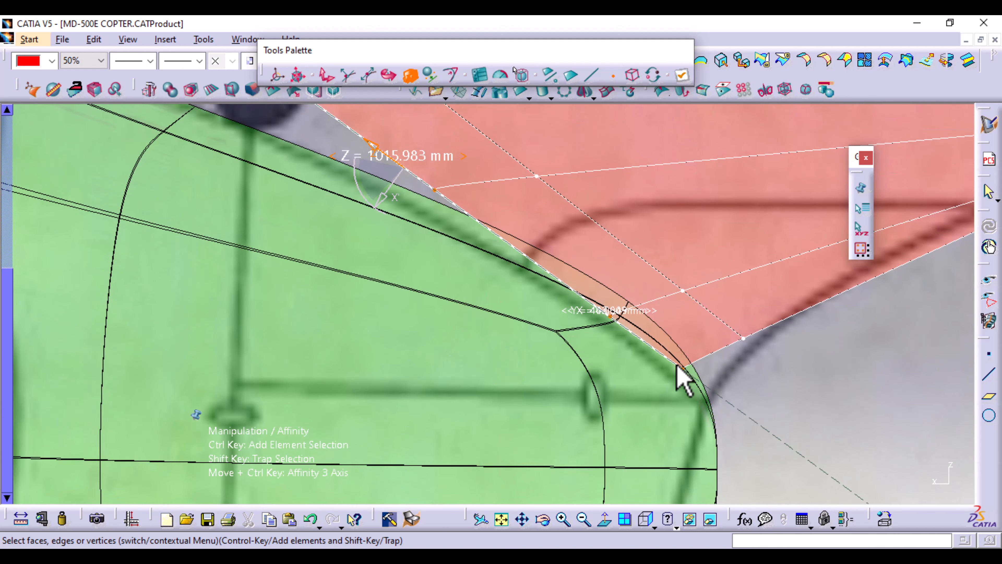
drag(667, 344, 707, 414)
middle_drag(814, 391, 825, 420)
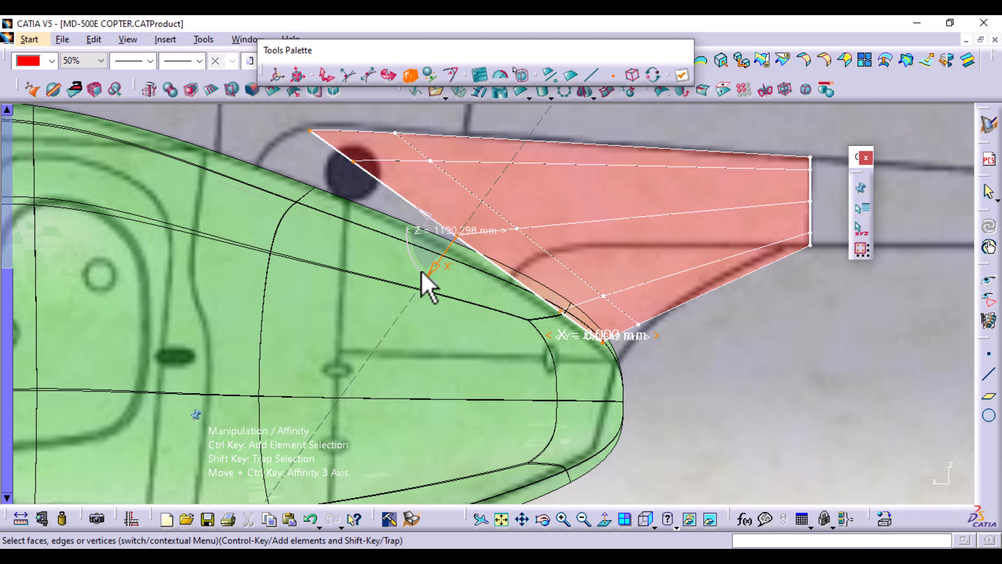
drag(434, 265, 427, 284)
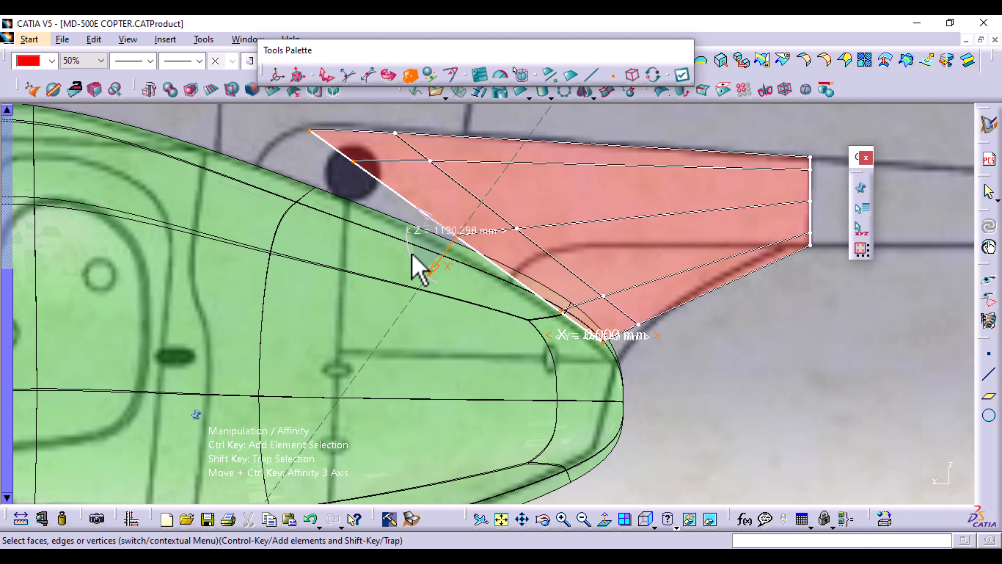
click(325, 75)
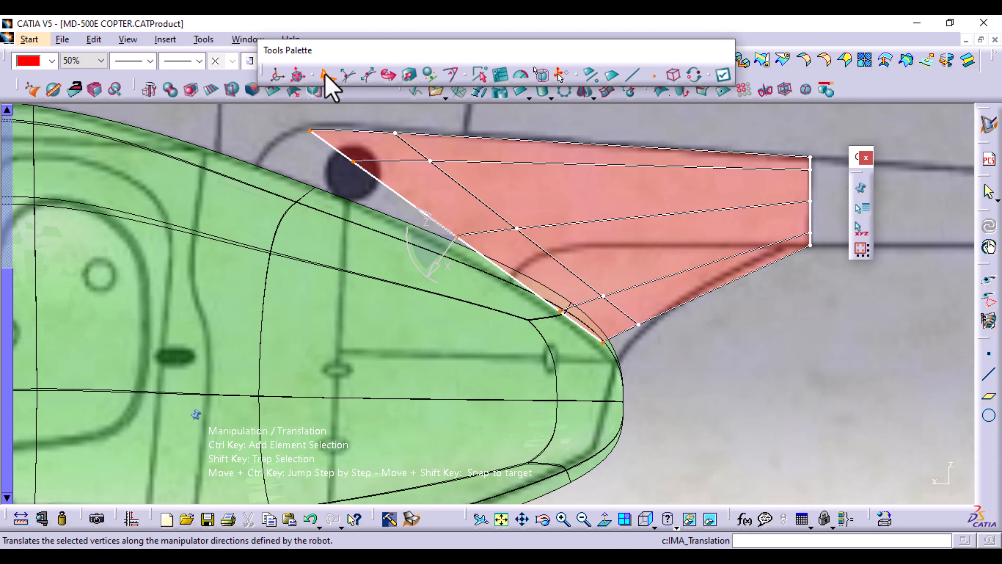
drag(432, 263, 392, 315)
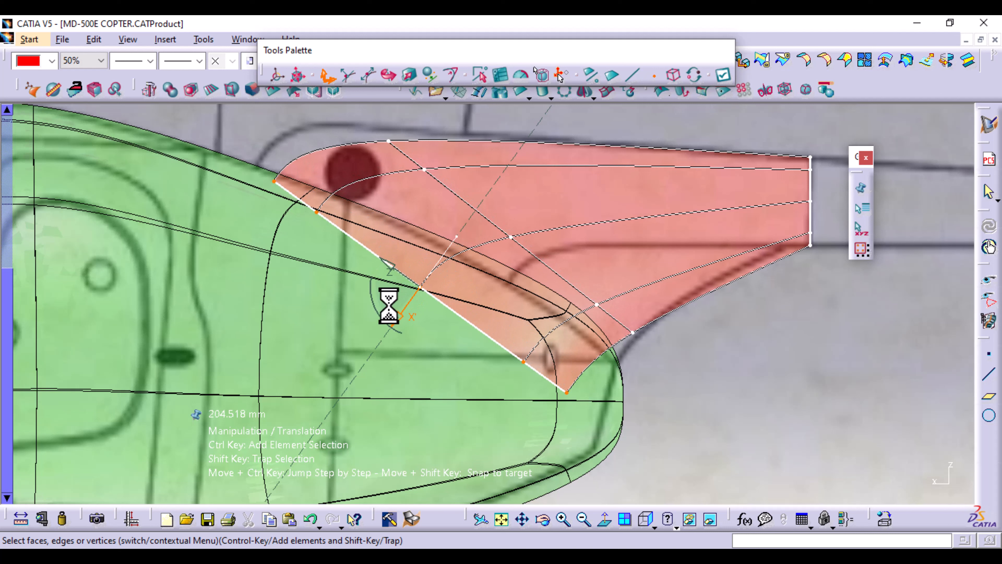
click(725, 75)
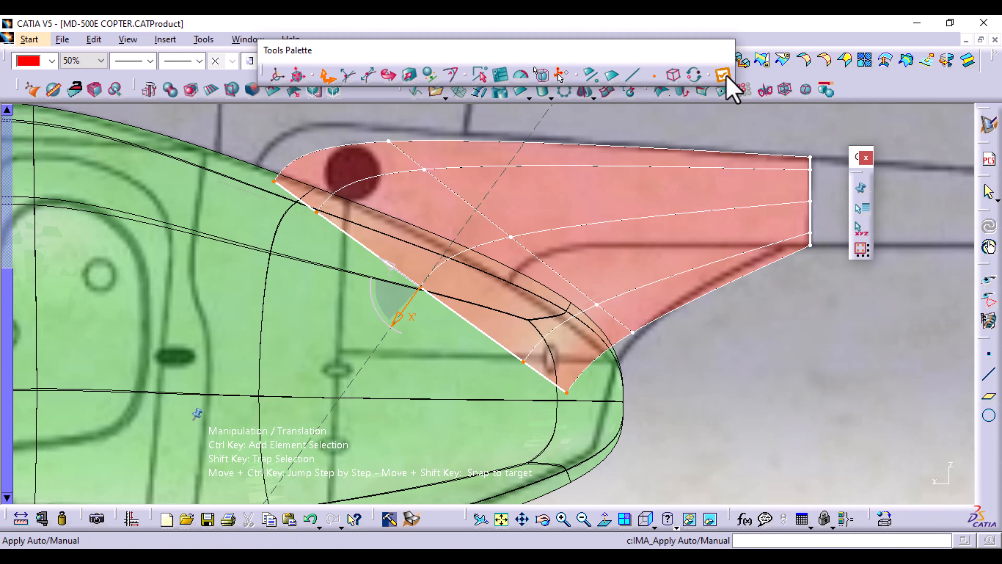
Rotate the boom's front edge to a slightly shallower slope inside the fuselage
click(388, 75)
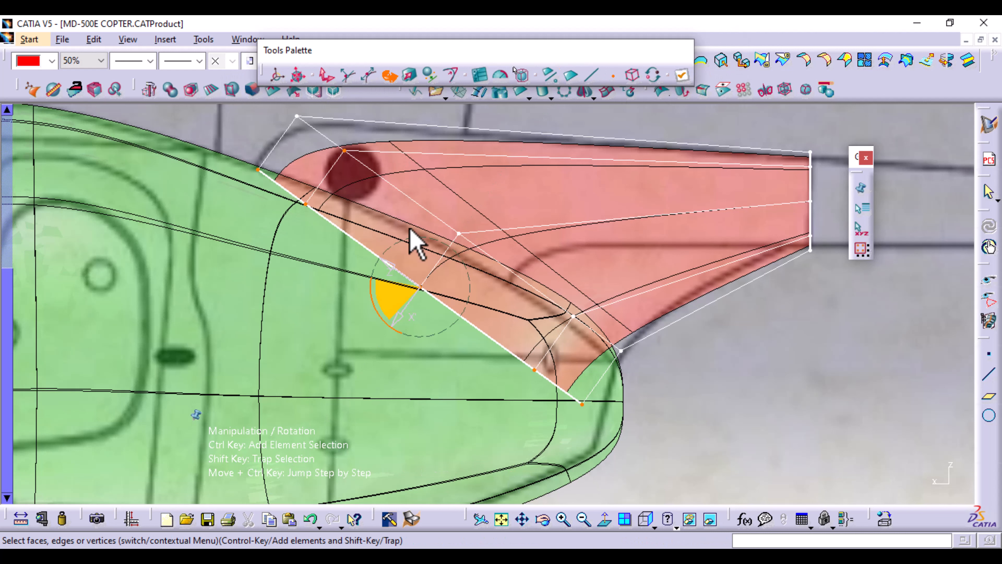
drag(371, 296, 375, 304)
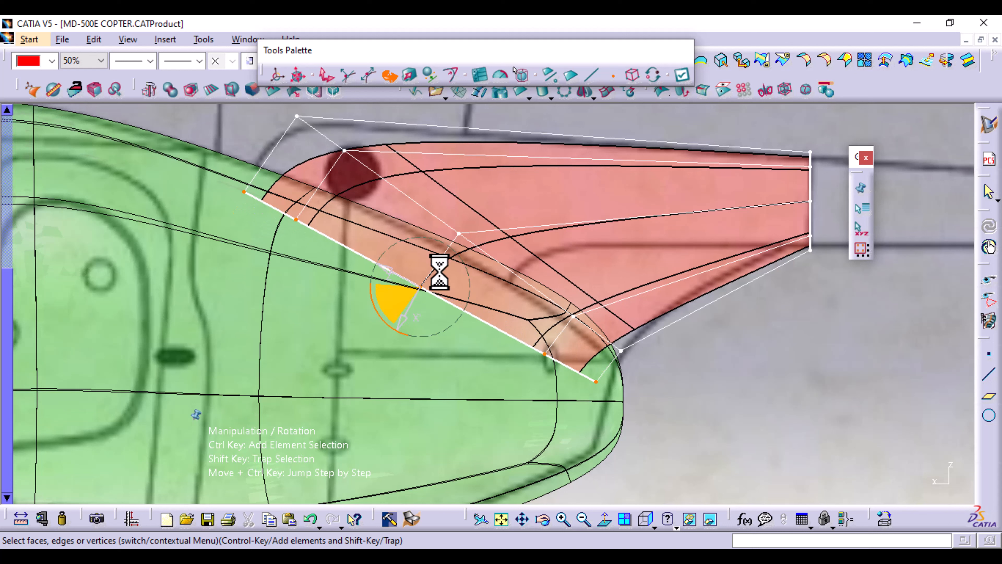
click(685, 77)
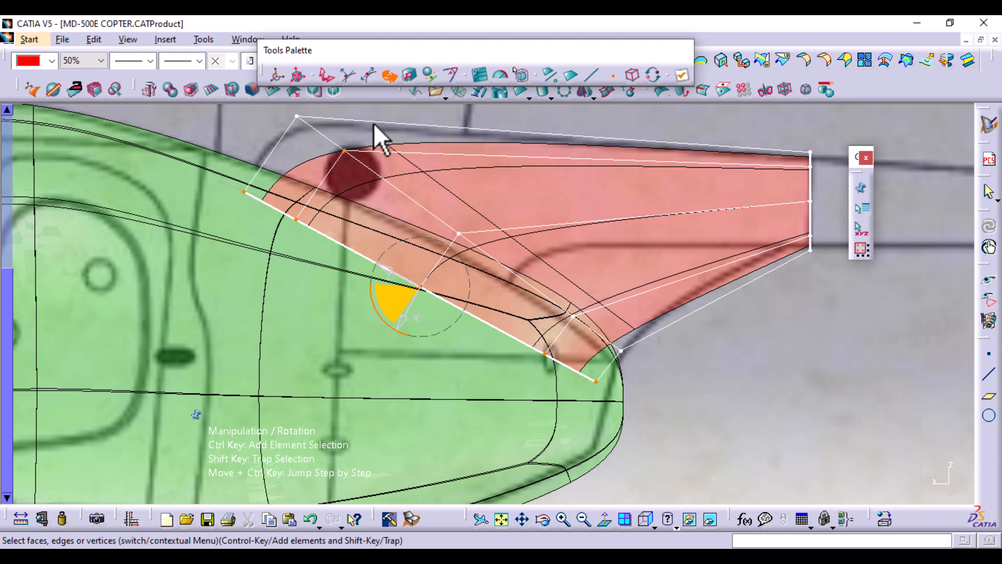
Slide the front edge about 40 mm up along its slope and scale its local Z to about 1319 mm
click(326, 75)
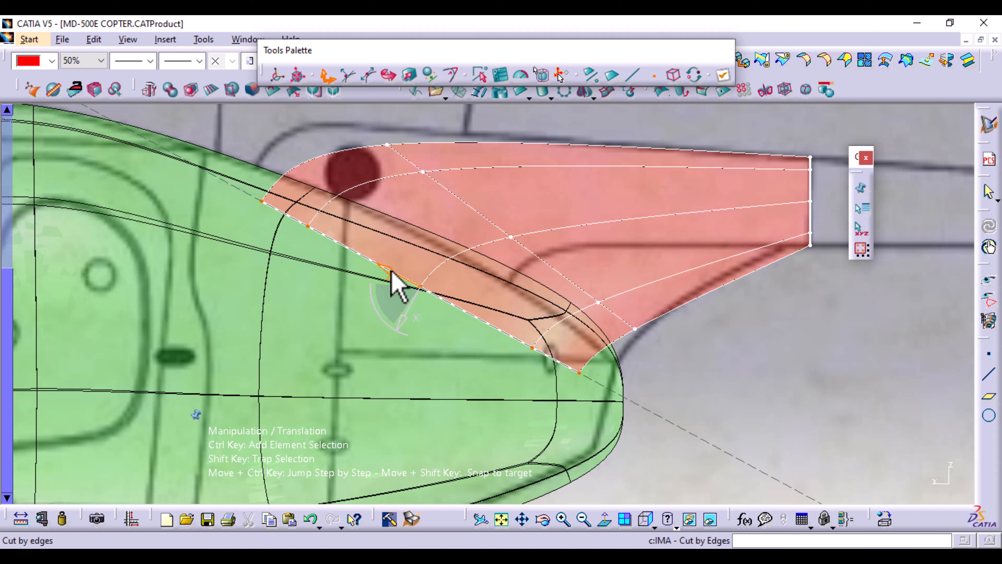
drag(393, 273, 385, 263)
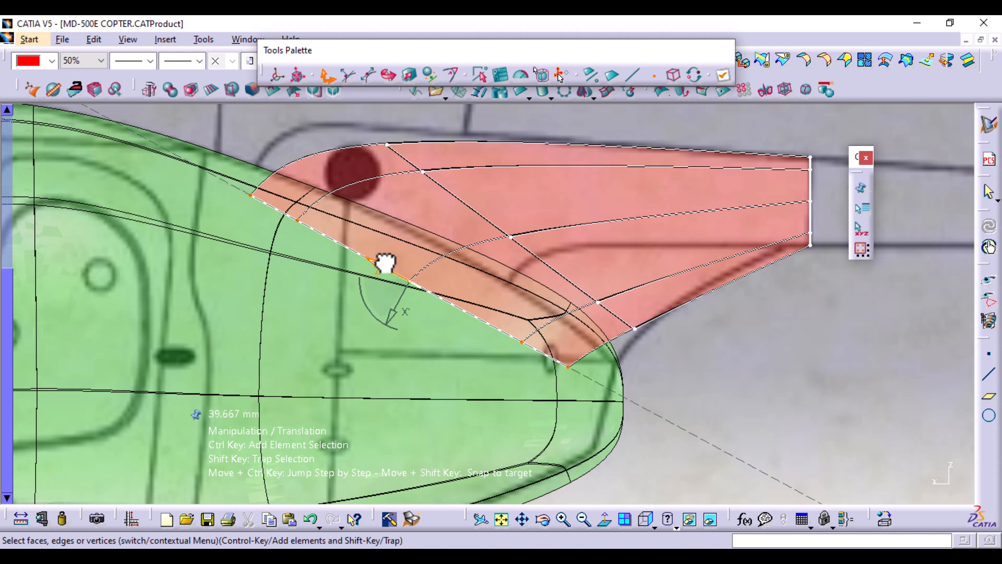
click(411, 76)
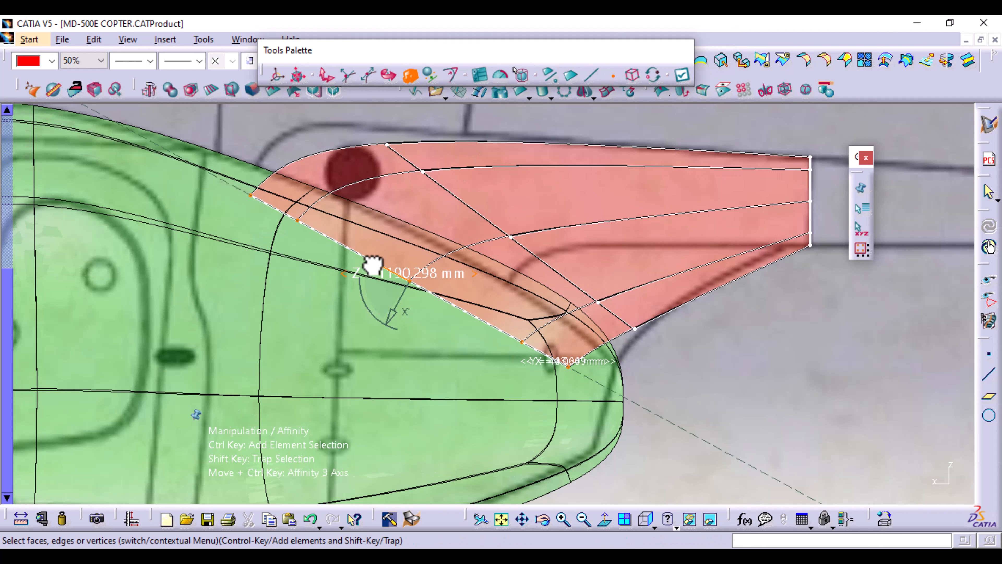
drag(369, 262, 371, 258)
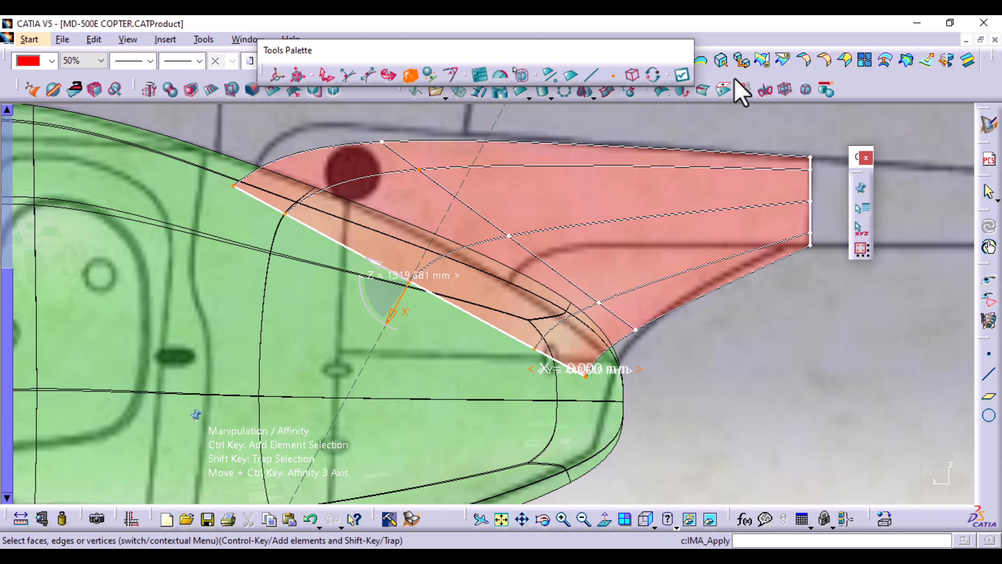
click(682, 75)
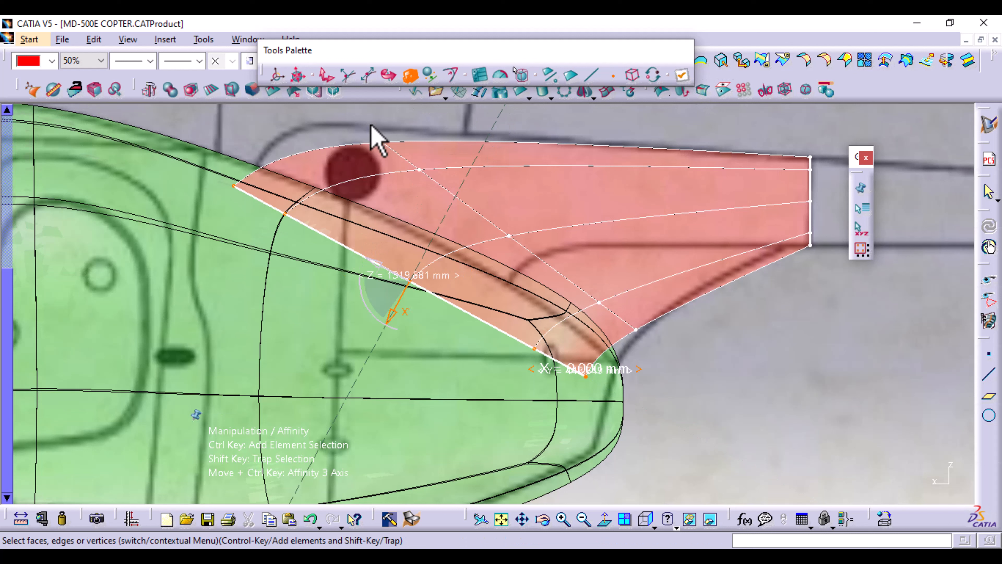
Select all vertices of the boom's second section behind the front edge and slide them forward and up, parallel to the front edge's slope
shift+drag(370, 124, 480, 202)
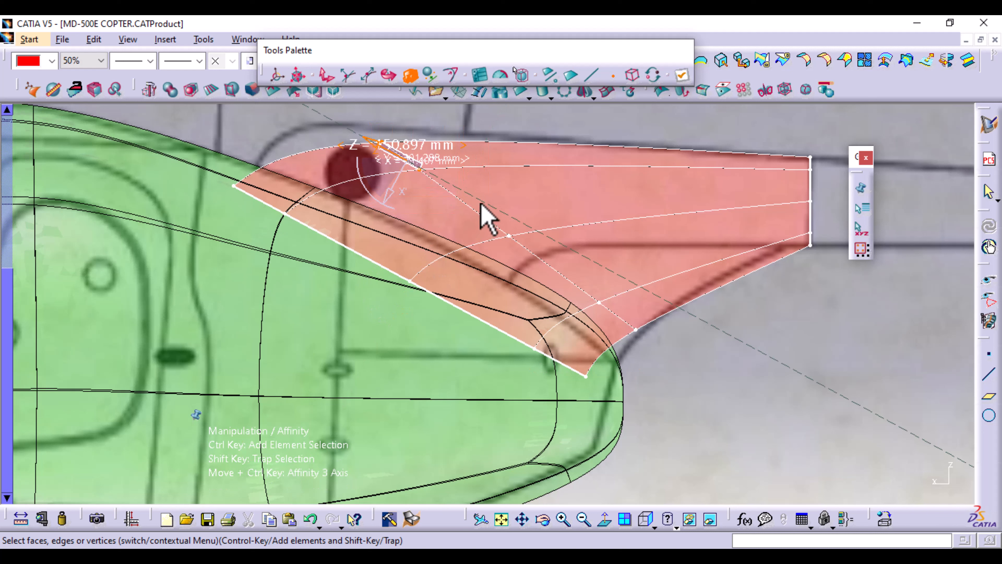
key(ctrl)
shift+drag(489, 213, 536, 276)
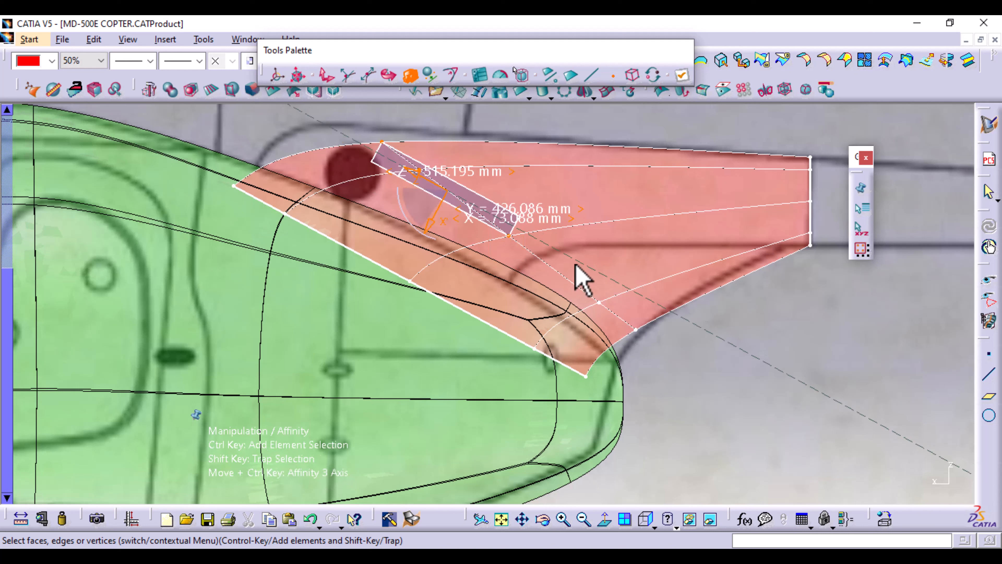
shift+drag(588, 293, 617, 341)
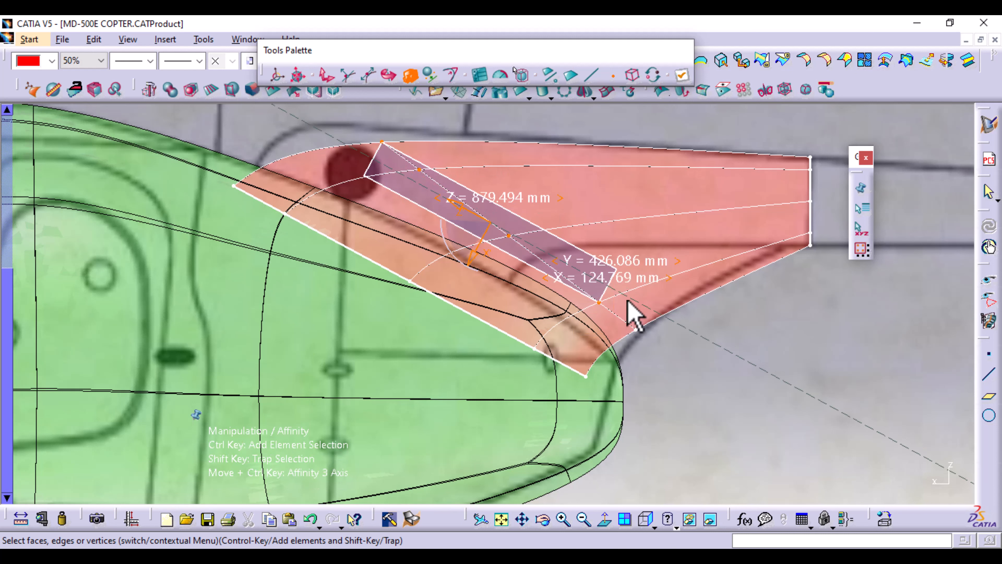
shift+drag(628, 294, 652, 367)
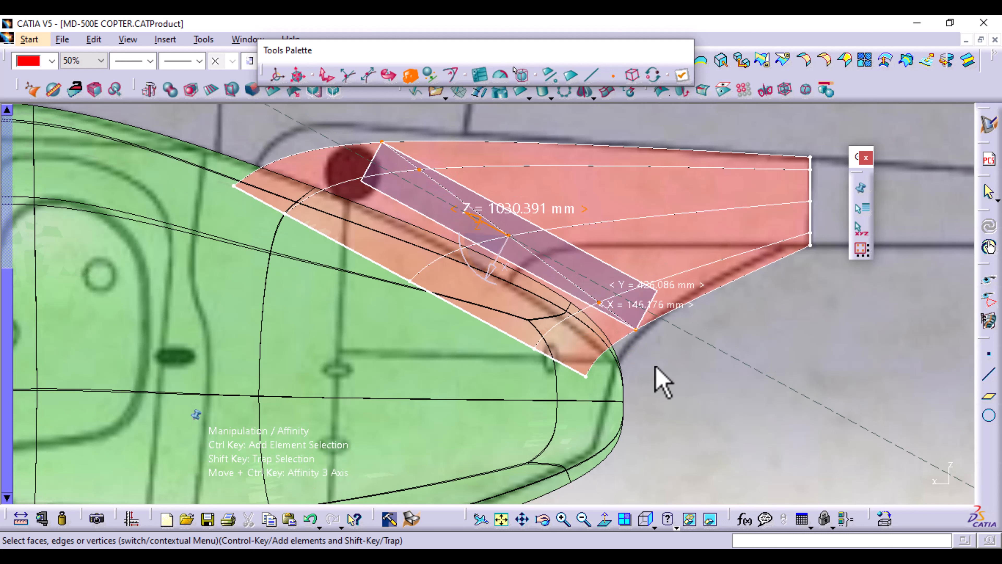
click(328, 75)
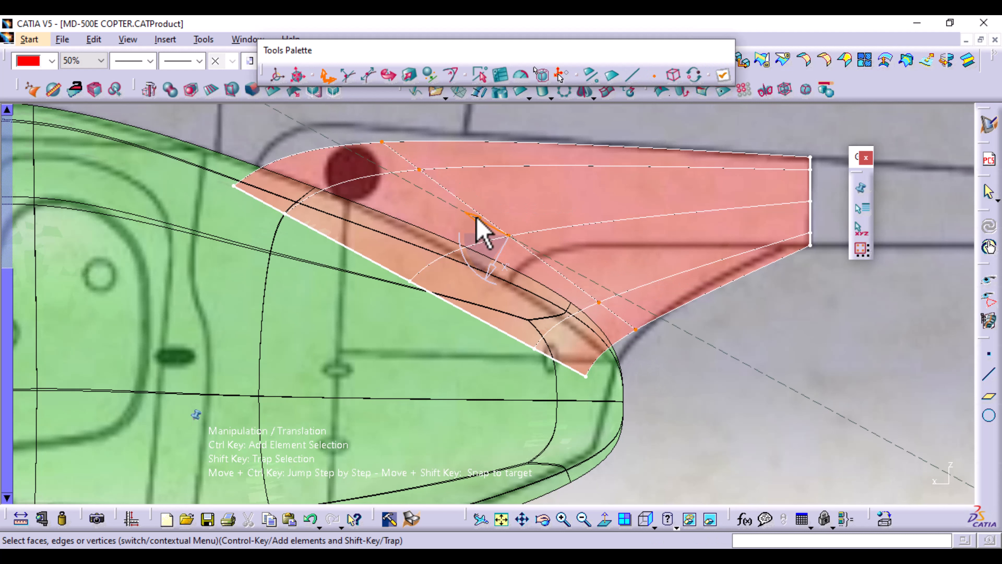
drag(477, 218, 454, 211)
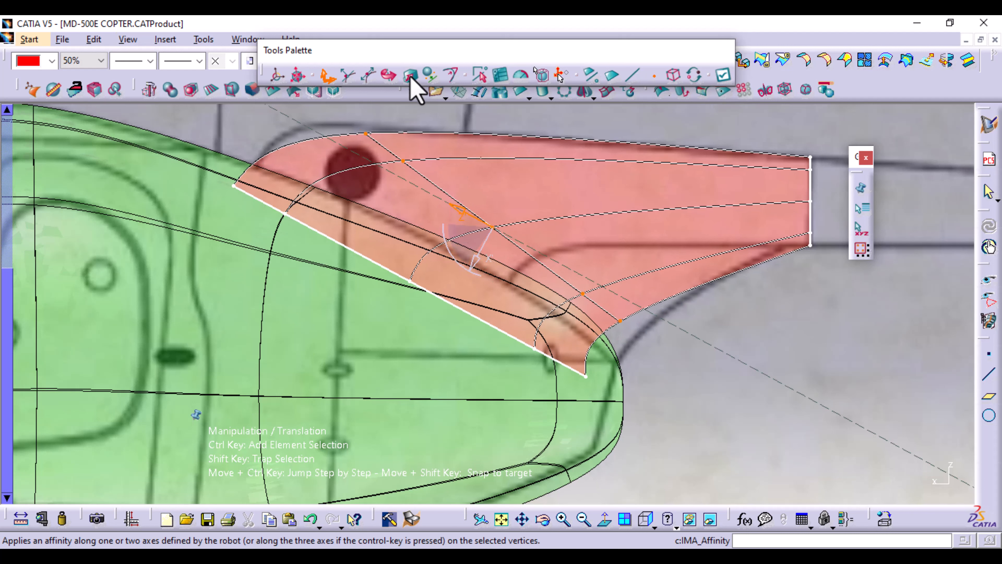
Rotate the second section to a shallower tilt and stretch it along its local X
click(389, 75)
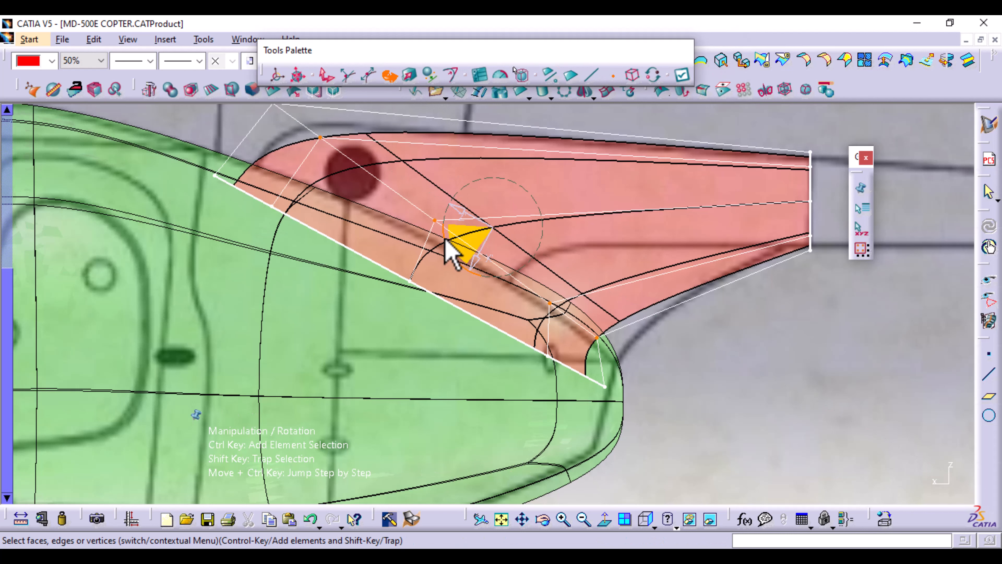
drag(453, 251, 448, 248)
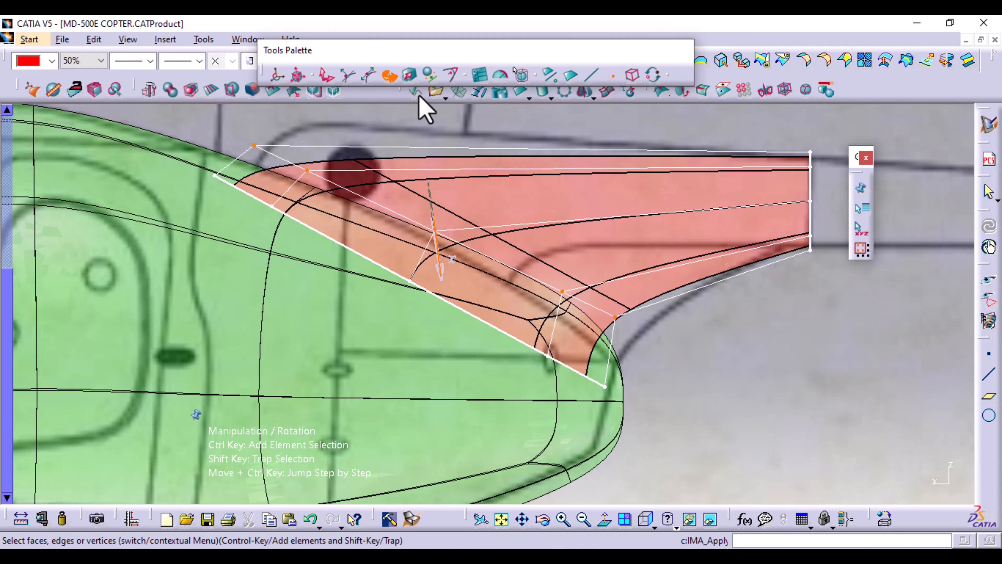
click(410, 75)
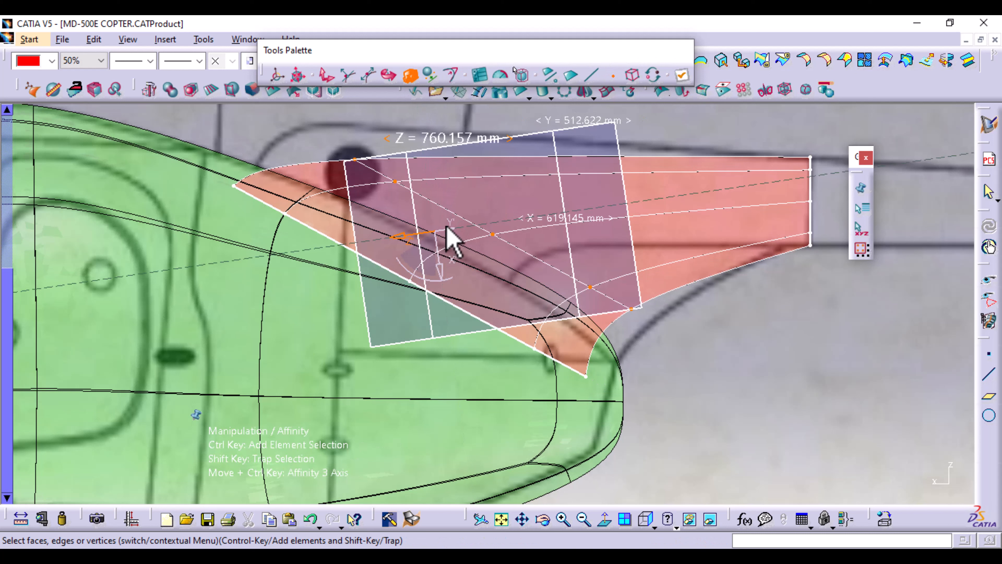
drag(439, 266, 447, 277)
Move the second section forward and upward so the boom's top curve follows the blueprint's upper outline
click(327, 75)
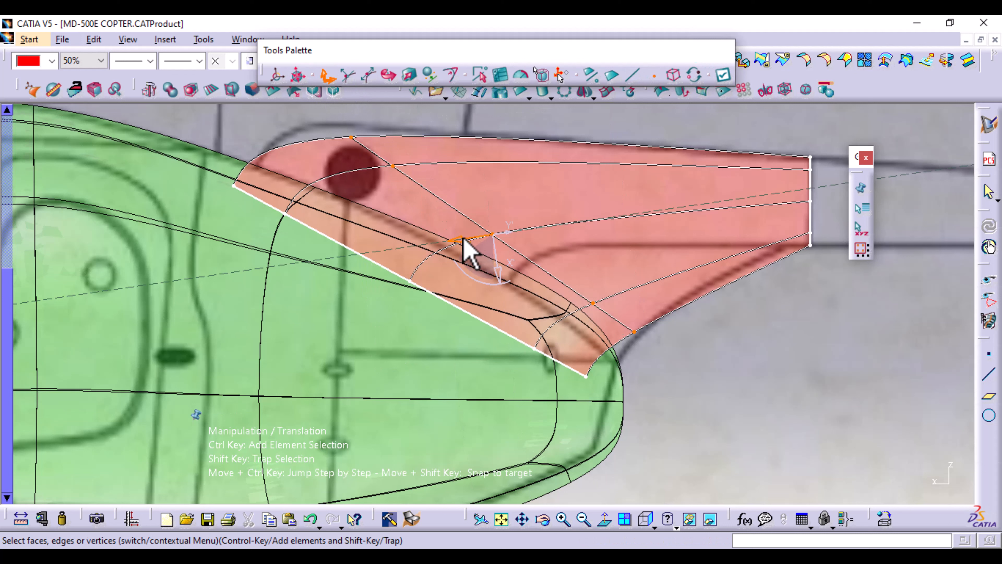
drag(465, 241, 450, 238)
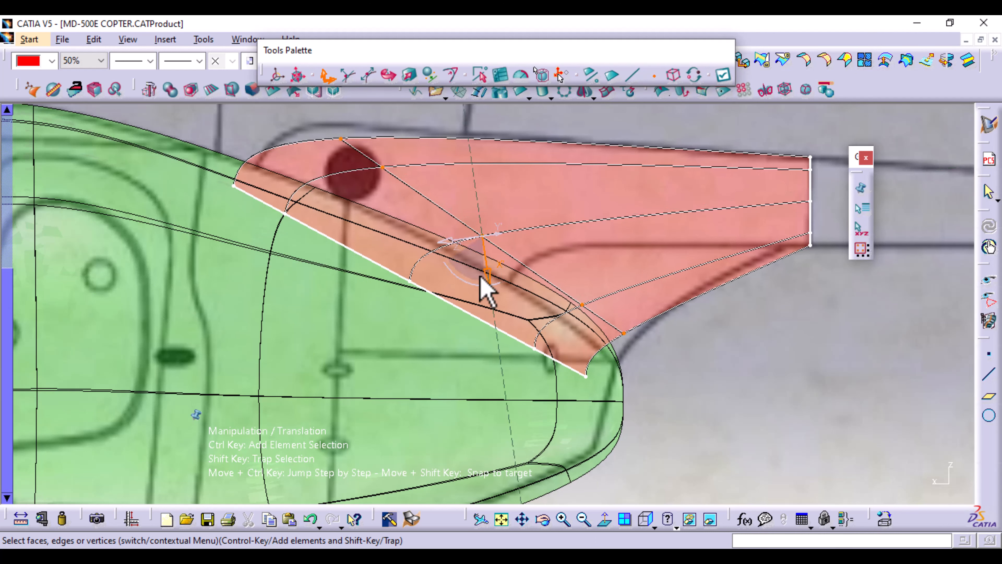
mouse_move(488, 272)
mouse_down()
mouse_move(482, 256)
mouse_move(481, 264)
mouse_up()
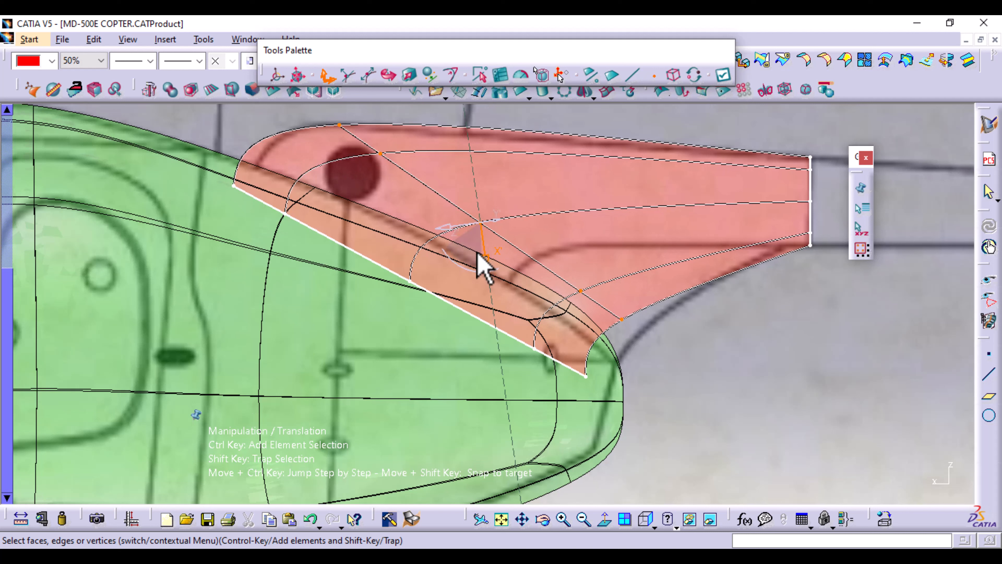
click(724, 75)
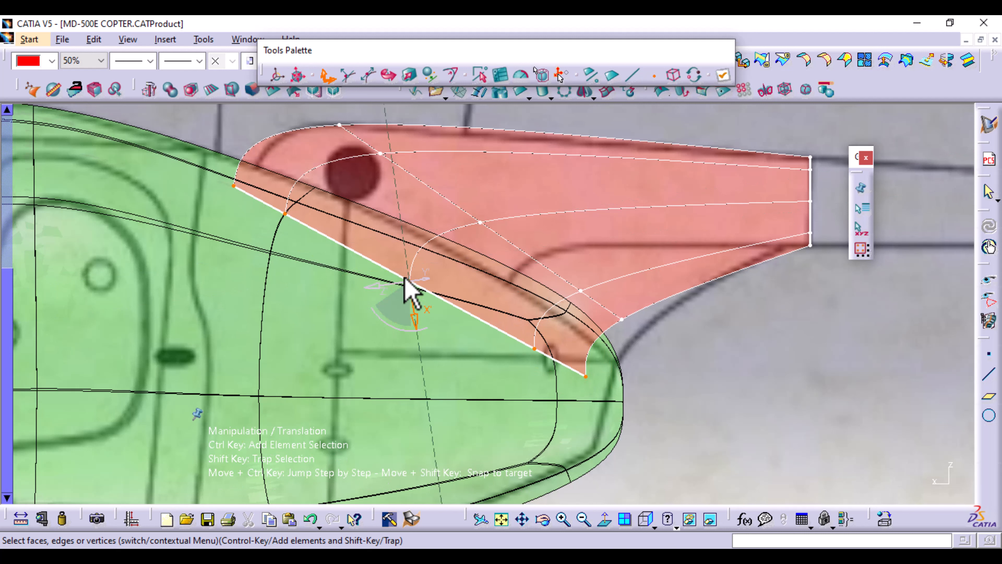
Nudge the front-edge vertices slightly upward and shift them rearward and down with the manipulator aligned to the horizontal and vertical directions
drag(416, 326, 405, 314)
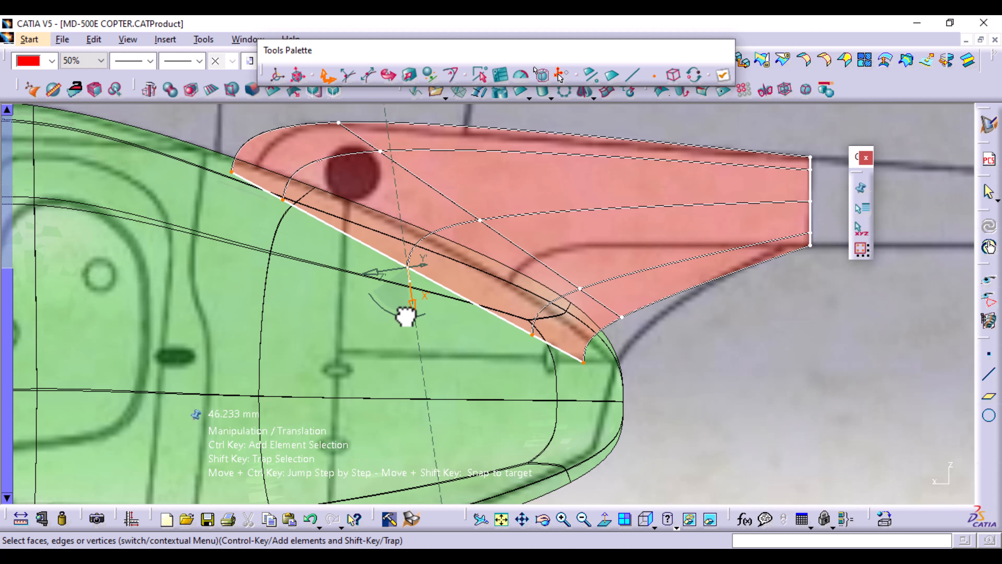
click(298, 75)
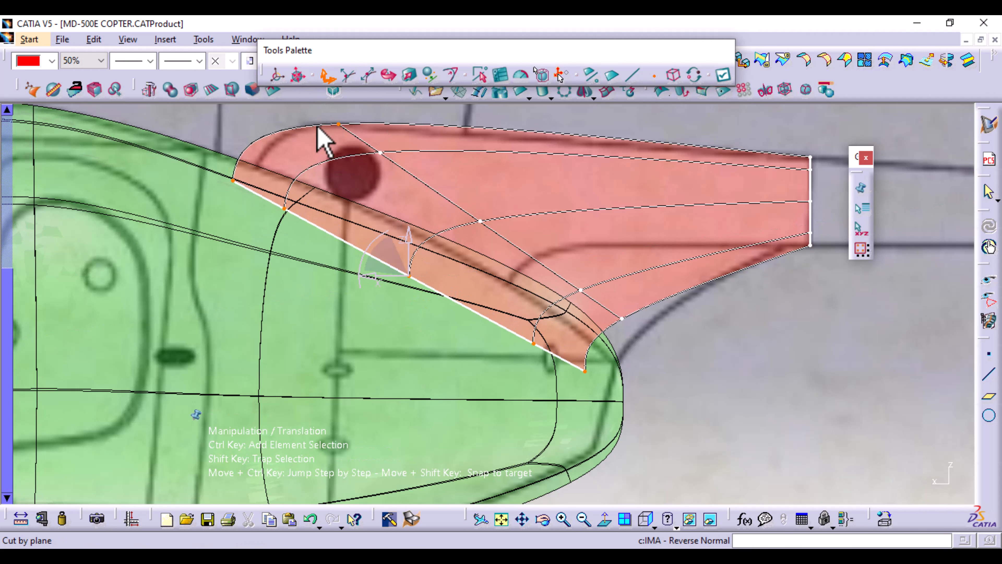
drag(380, 279, 416, 279)
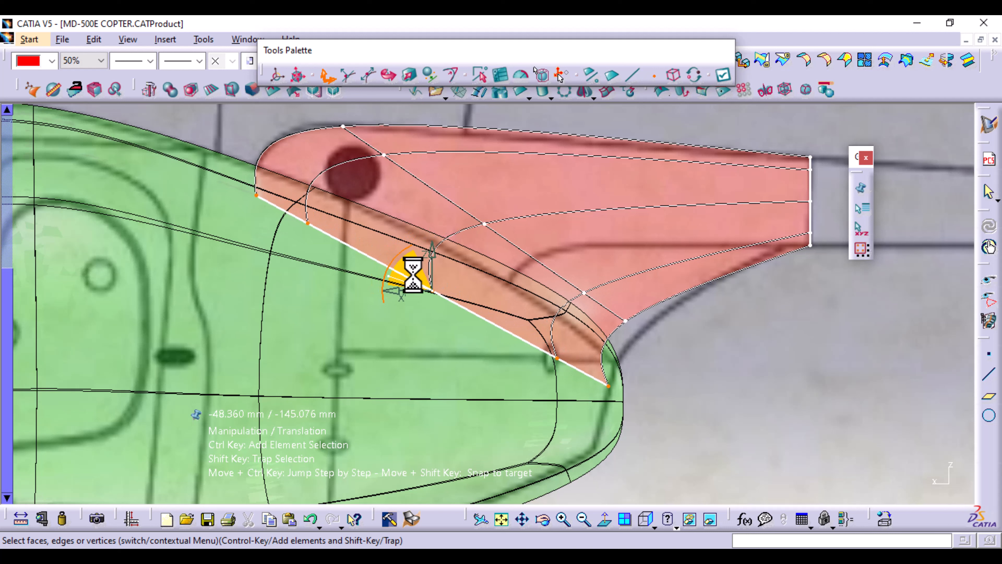
Rotate the front-edge vertices slightly and shift the edge forward and down into the fuselage
click(388, 74)
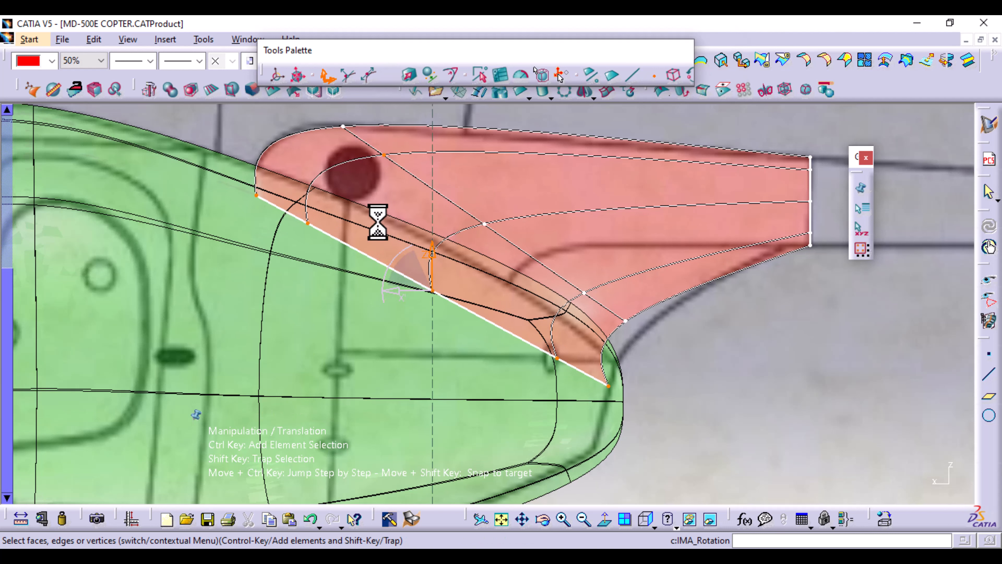
drag(392, 268, 387, 262)
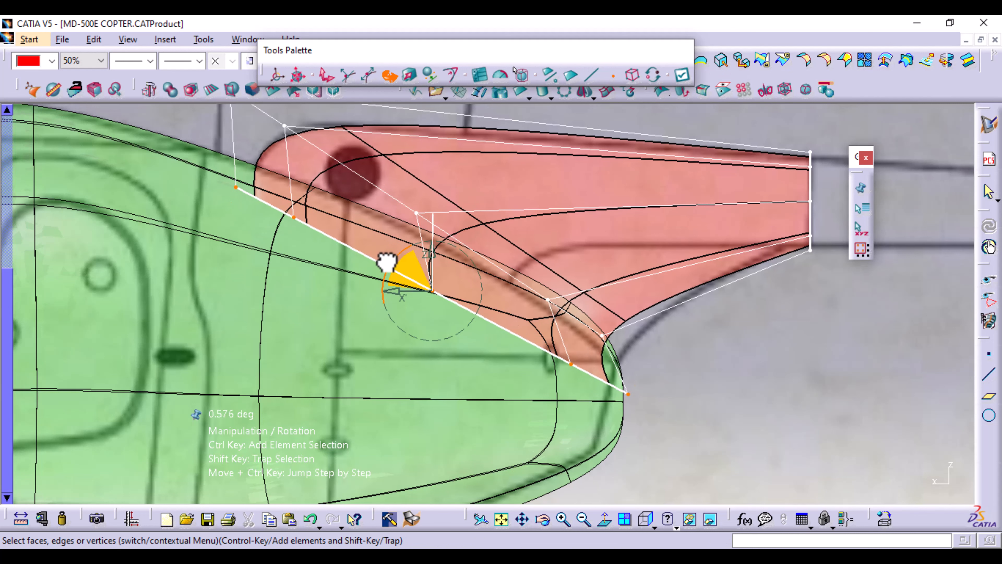
click(329, 76)
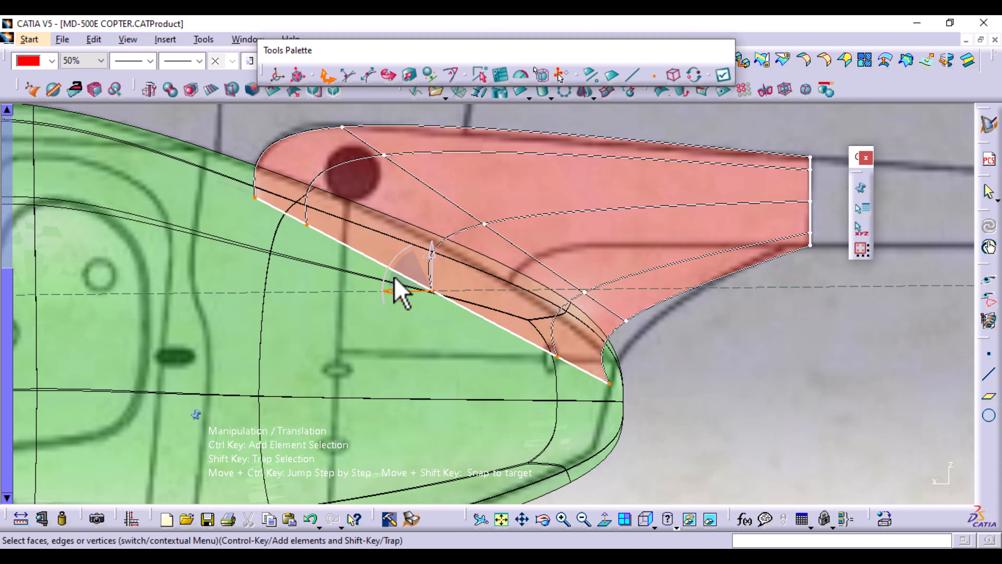
drag(420, 281, 383, 281)
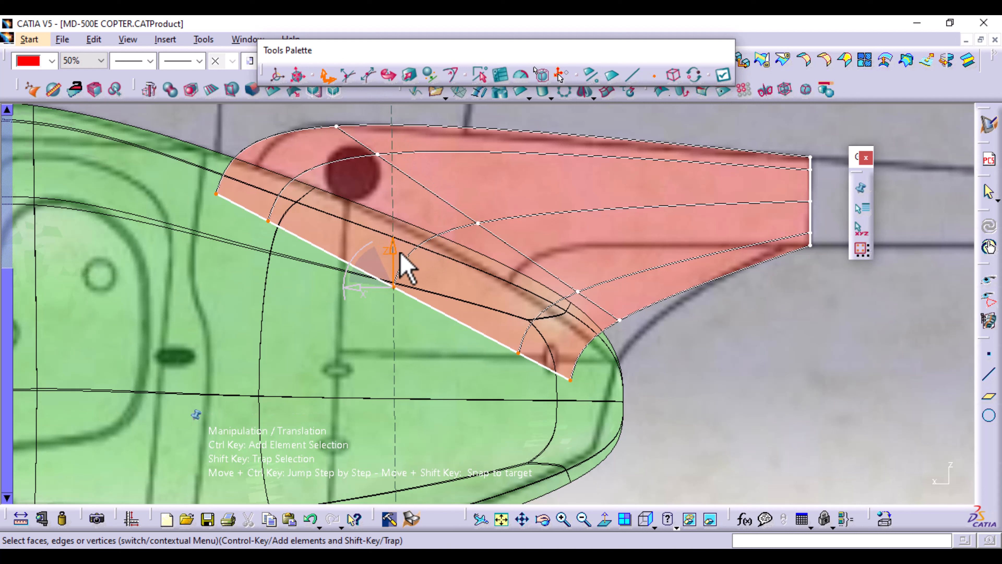
mouse_move(372, 272)
mouse_down()
mouse_move(394, 290)
mouse_move(373, 284)
mouse_up()
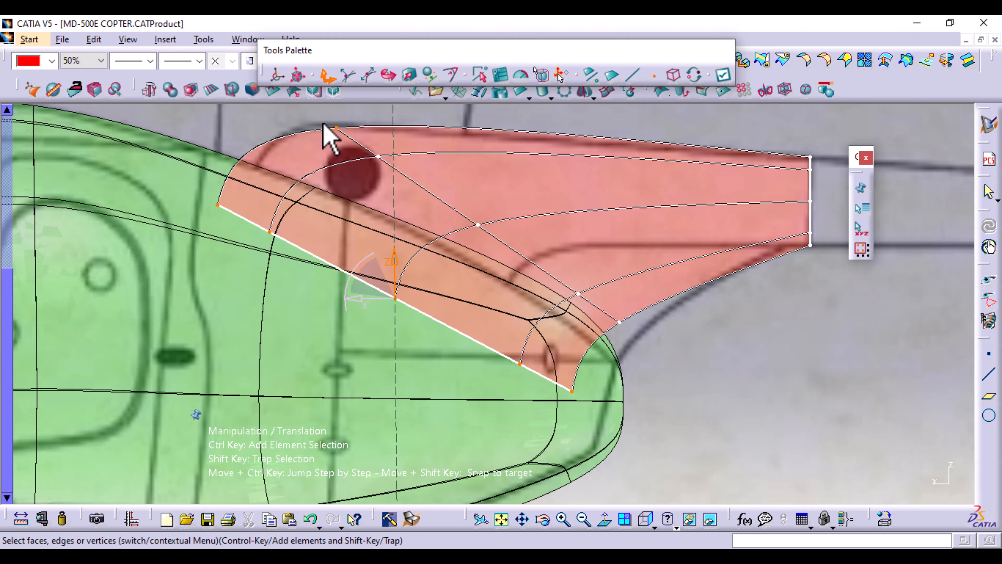
Select all vertices of the second section behind the front edge and rotate them to a shallower tilt
click(726, 78)
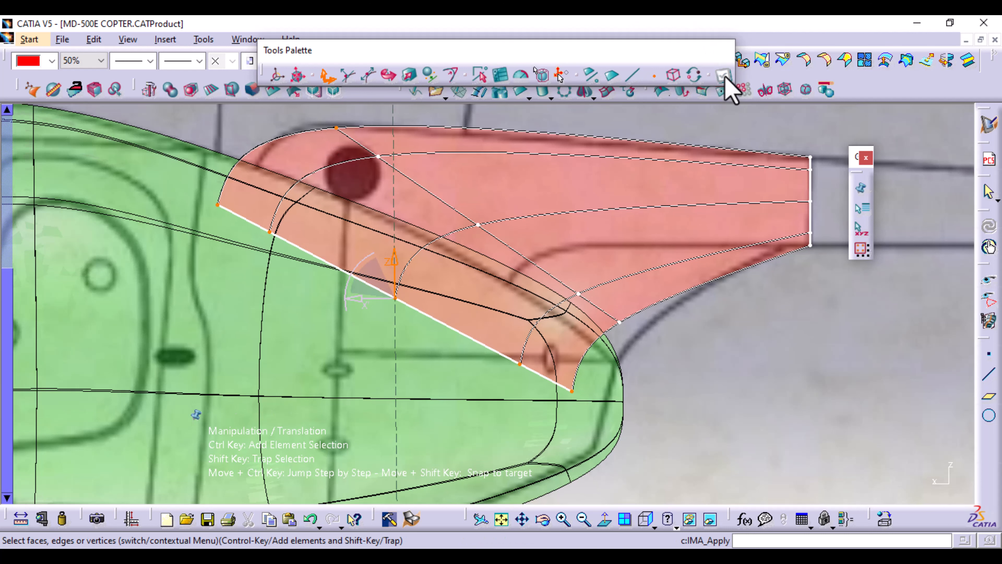
click(336, 128)
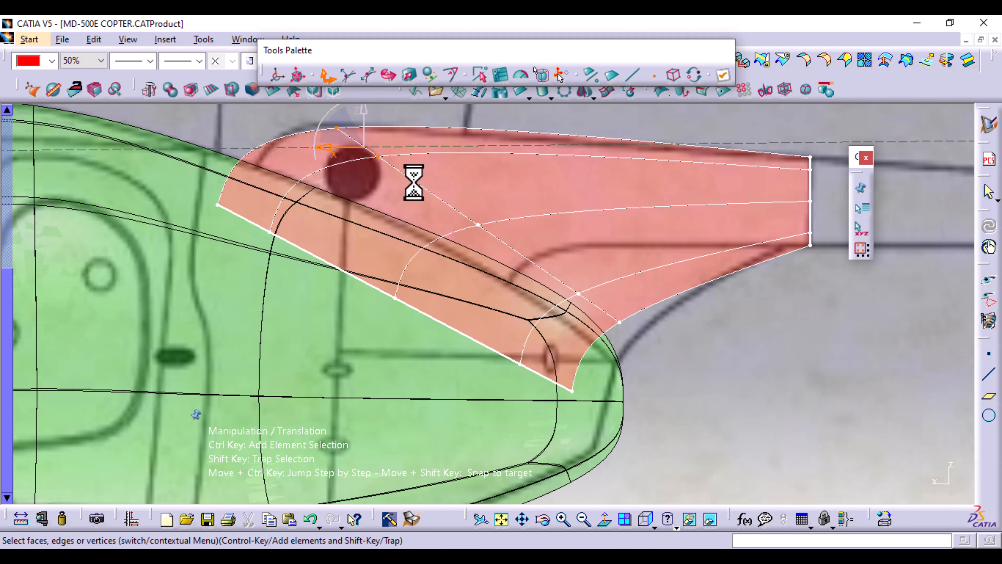
ctrl+click(477, 225)
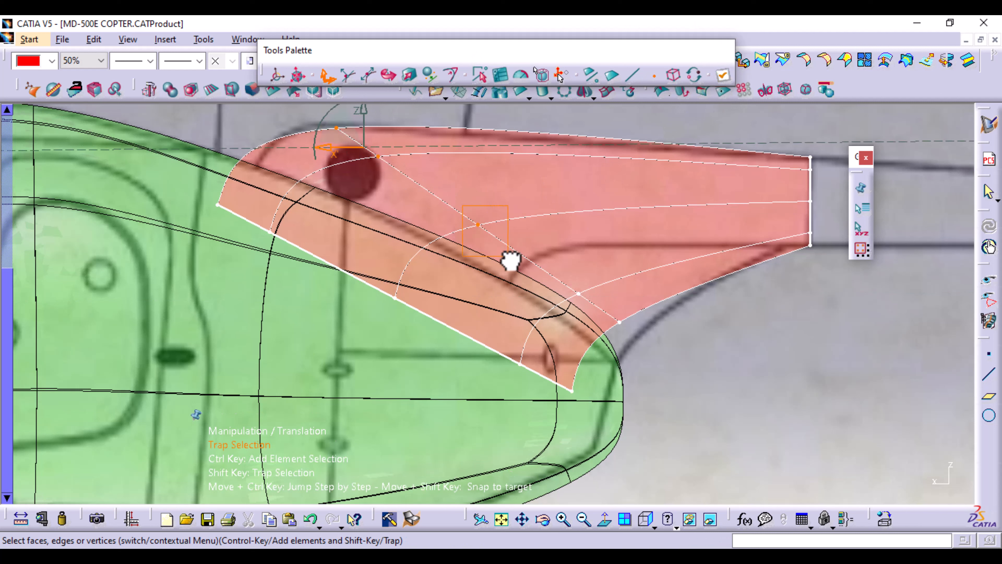
ctrl+click(578, 294)
ctrl+click(620, 322)
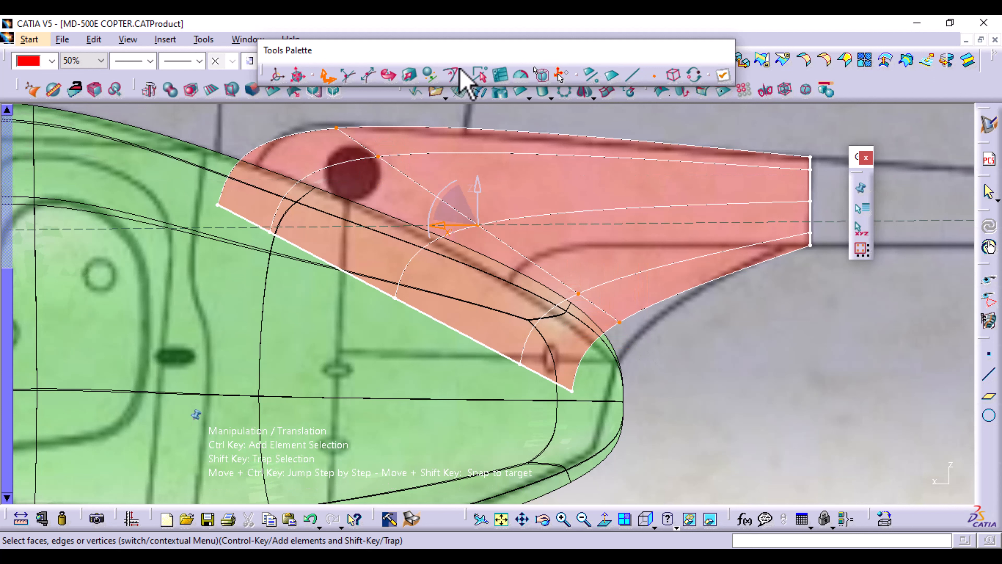
click(383, 70)
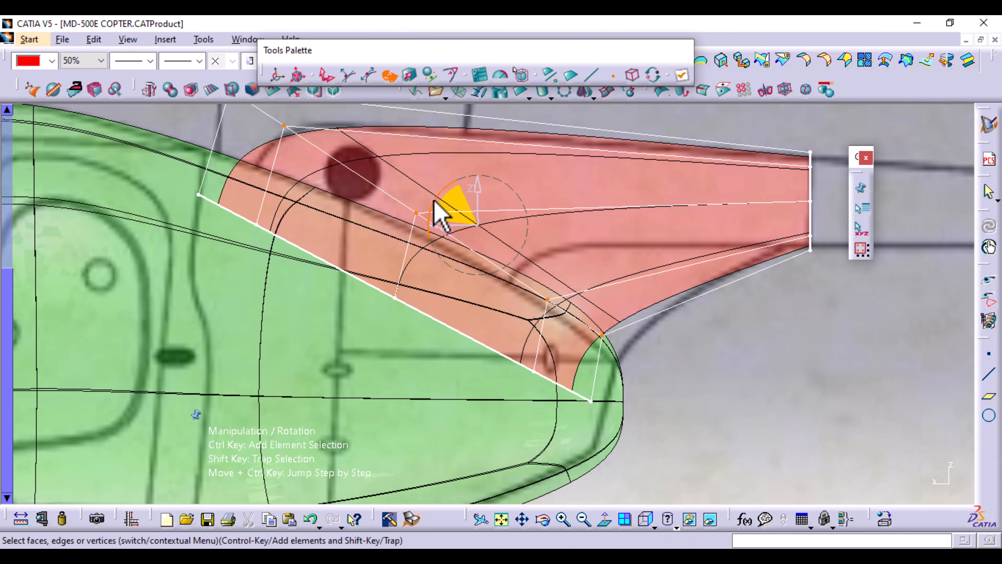
drag(440, 205, 436, 213)
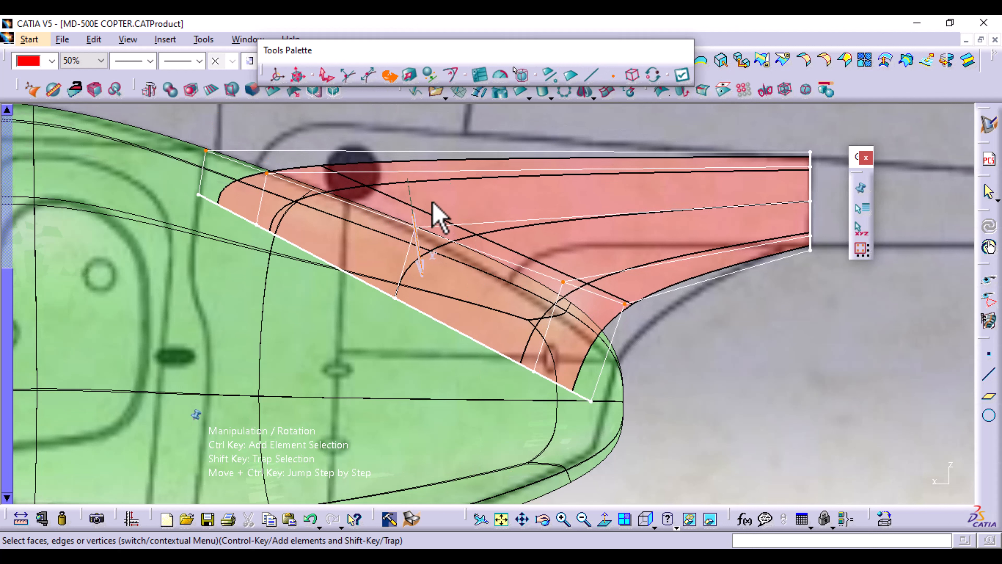
Stretch the second section along the global Z axis to about 647 mm and rotate it to a still shallower tilt
click(410, 75)
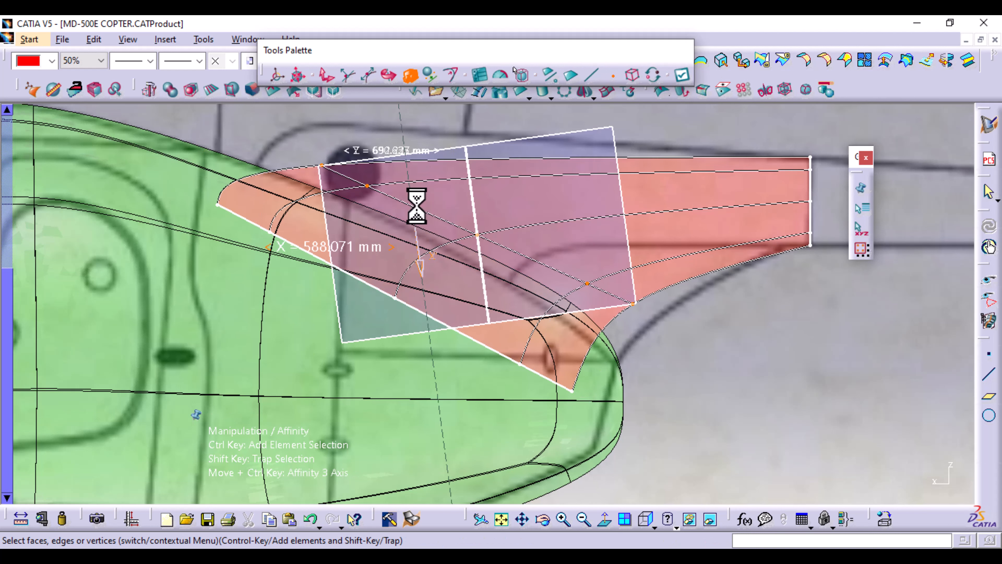
click(299, 75)
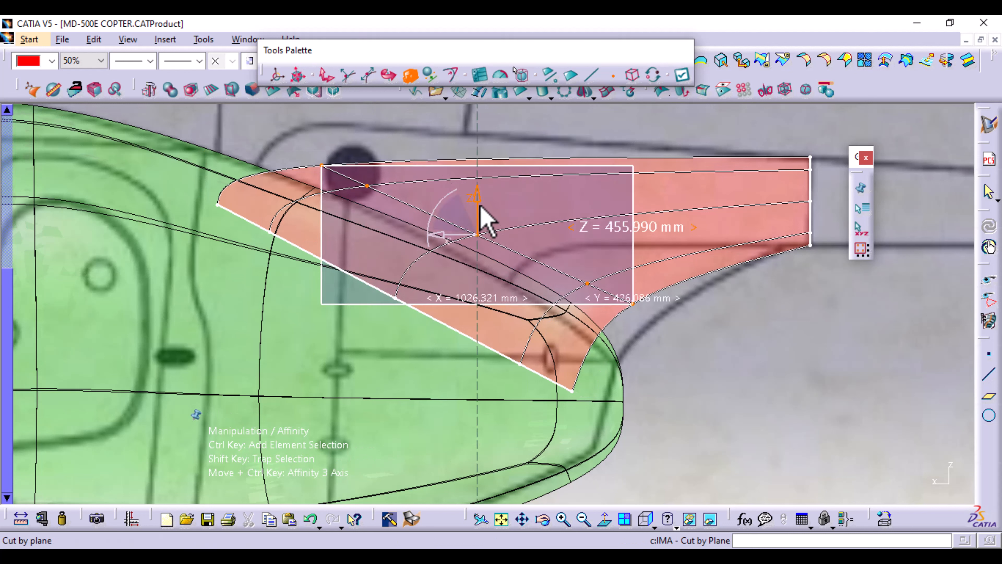
drag(477, 201, 477, 170)
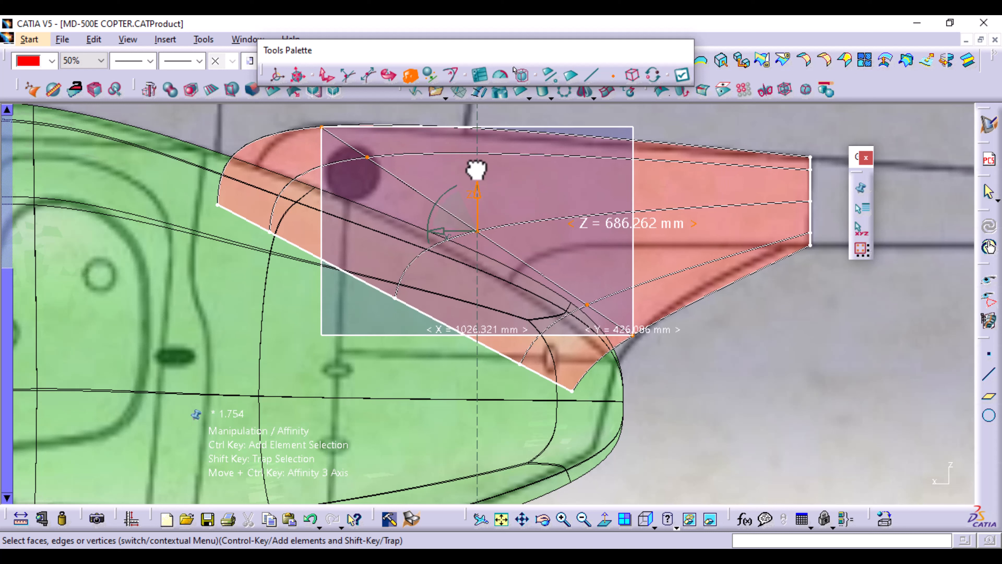
drag(477, 170, 476, 175)
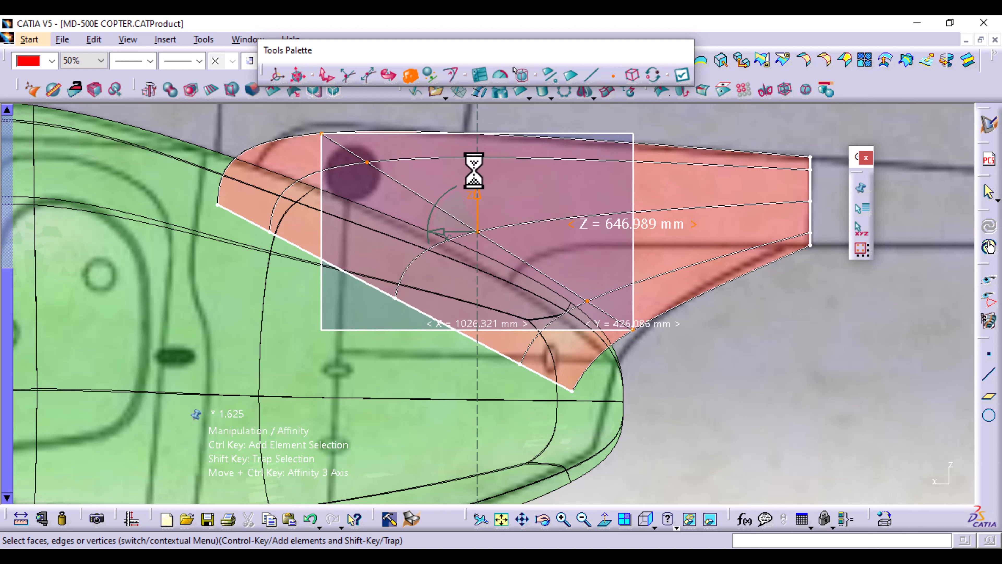
click(389, 75)
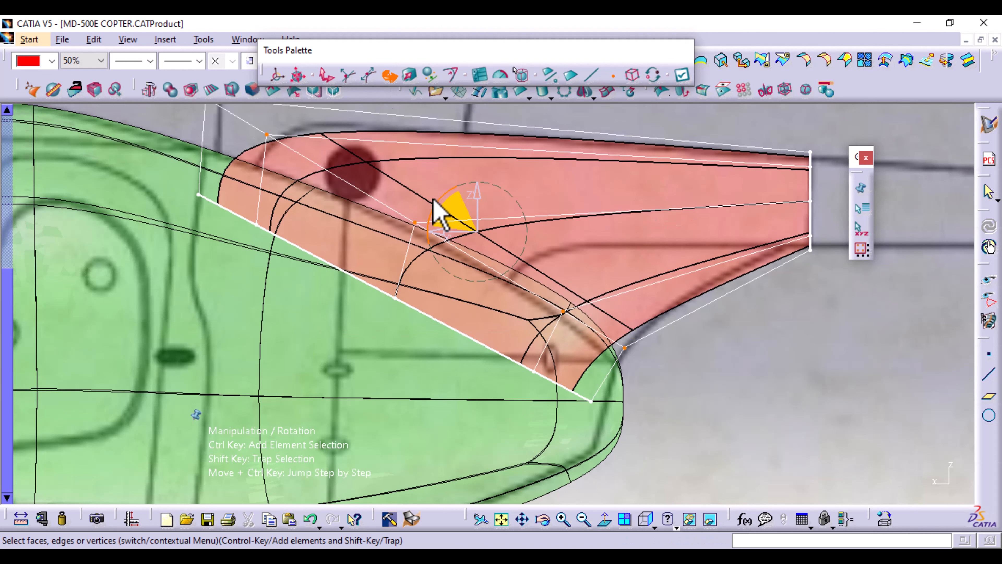
drag(437, 208, 434, 208)
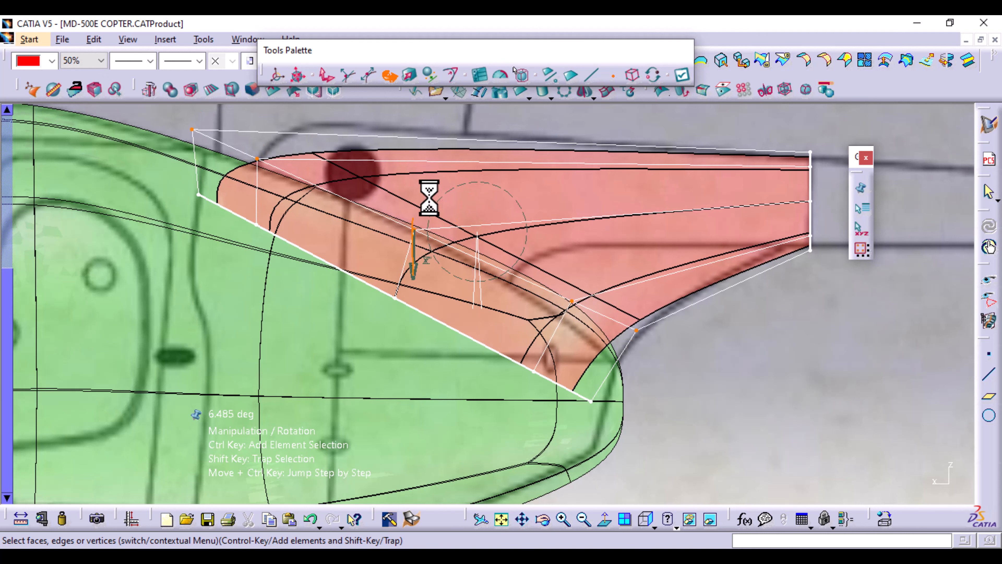
Scale the second section in the global axes to about 565 mm along Z and about 1224 mm along X
click(410, 76)
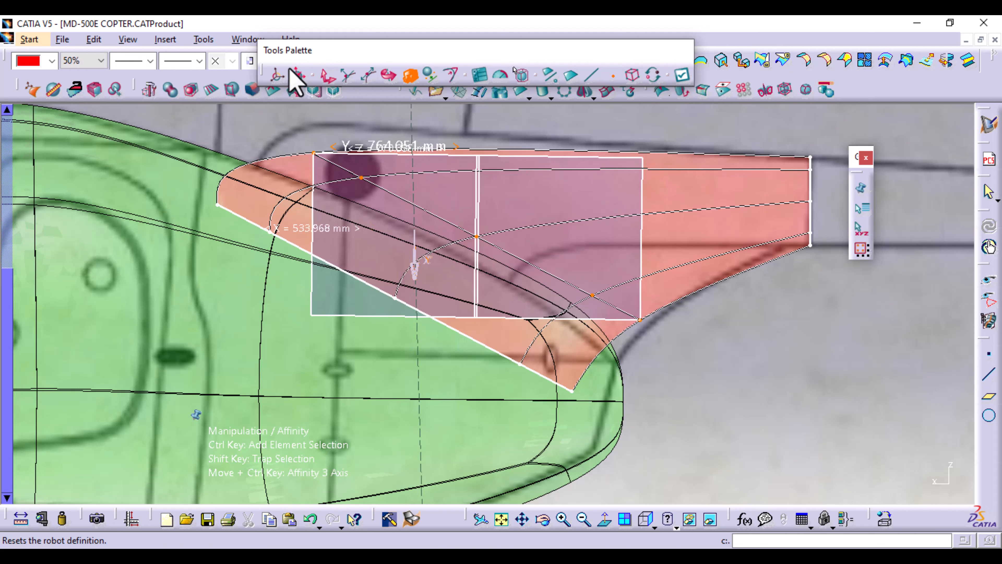
click(297, 75)
mouse_move(477, 213)
mouse_down()
mouse_move(476, 189)
mouse_move(476, 200)
mouse_up()
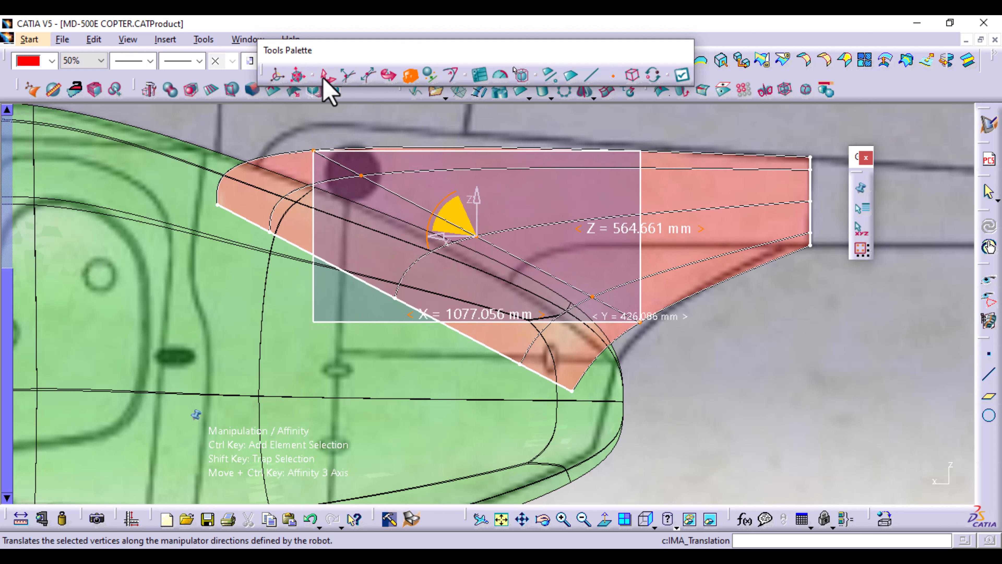
click(410, 75)
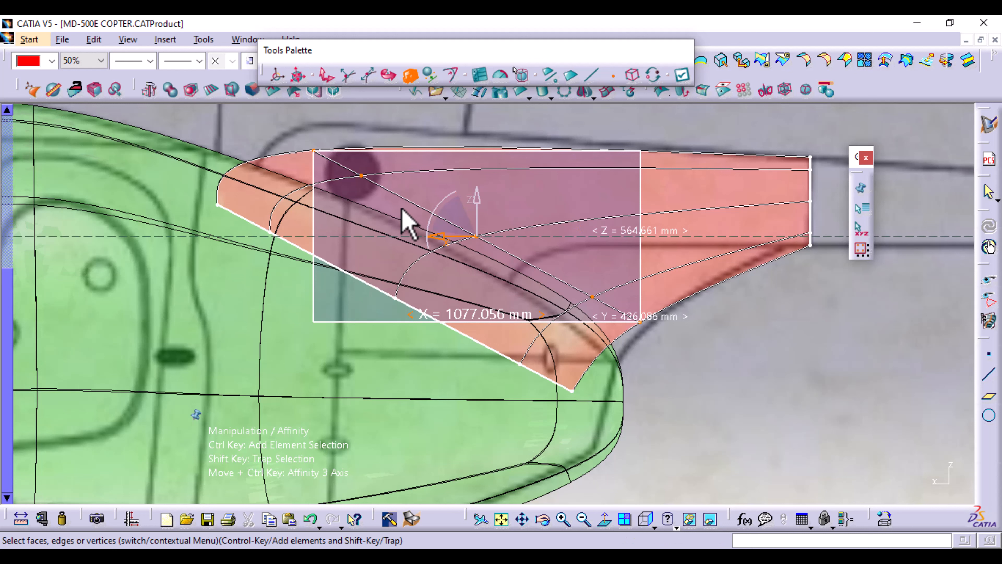
mouse_move(437, 237)
mouse_down()
mouse_move(425, 240)
mouse_move(432, 238)
mouse_up()
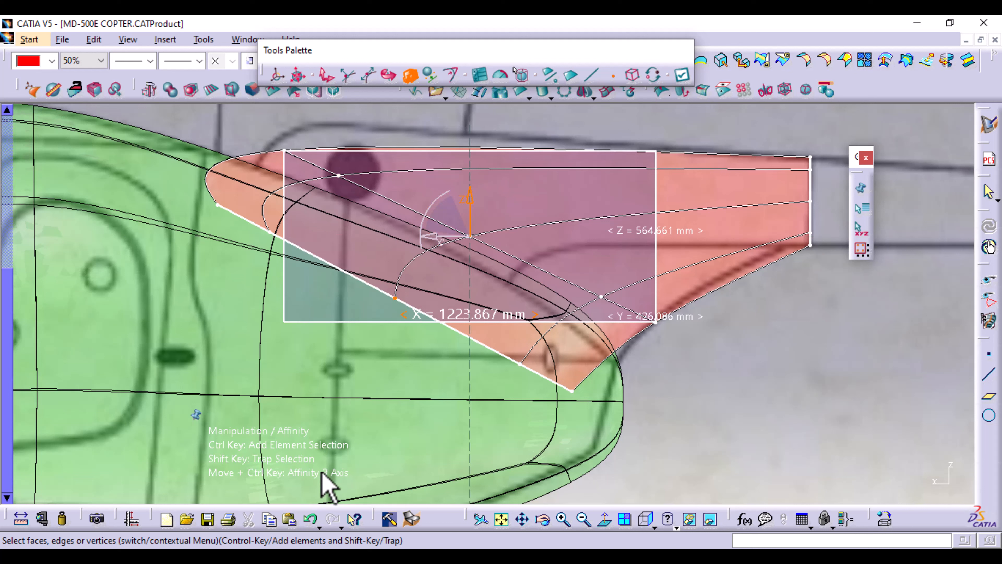
Move the second section upward and rearward so the boom's top and bottom curves follow the blueprint outline
click(312, 520)
click(335, 92)
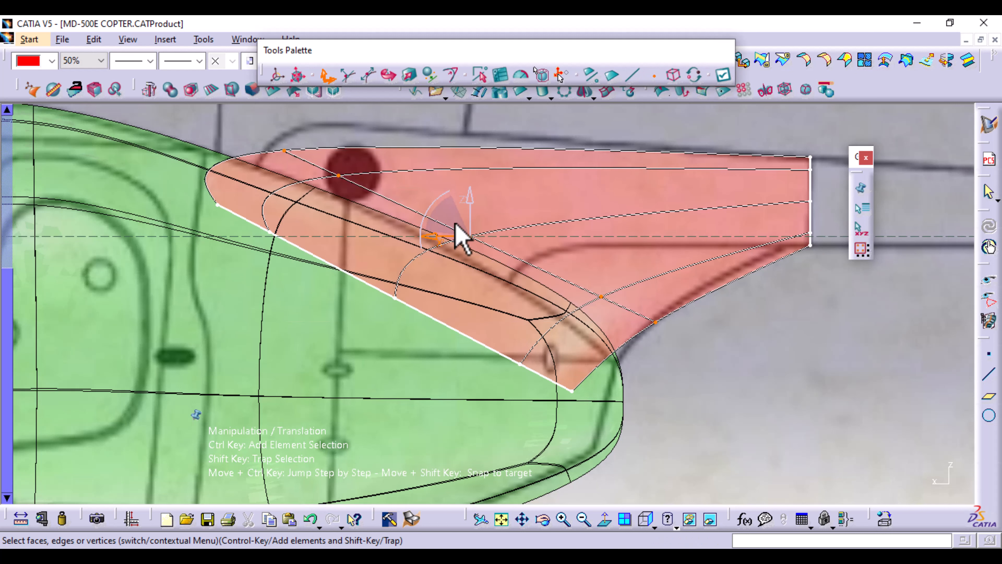
drag(471, 207, 508, 181)
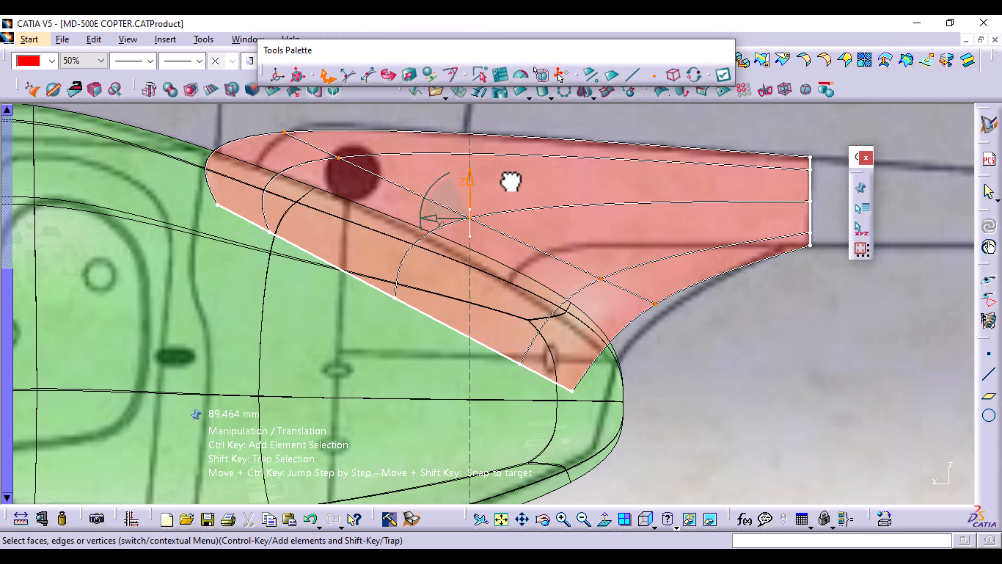
drag(445, 206, 475, 205)
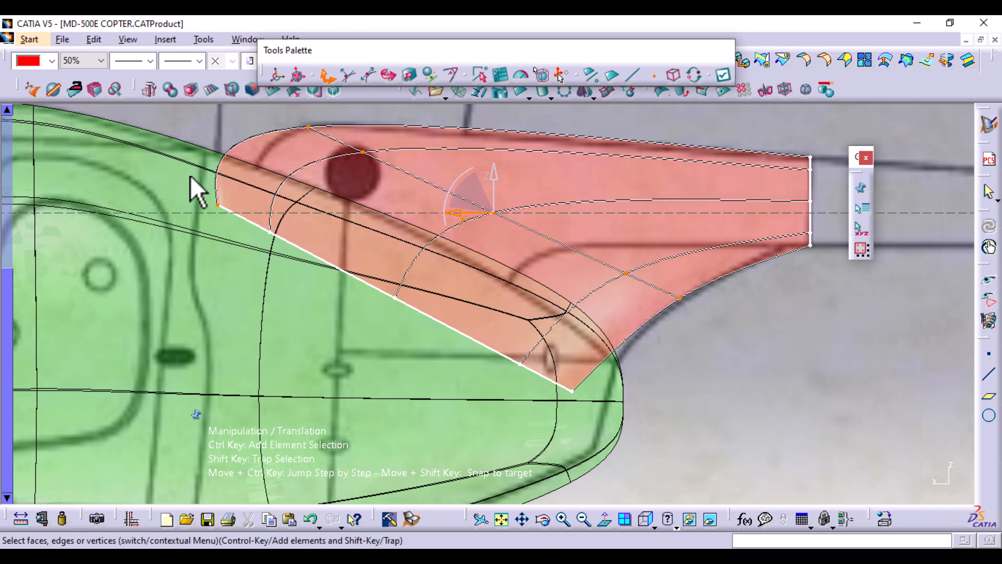
click(722, 77)
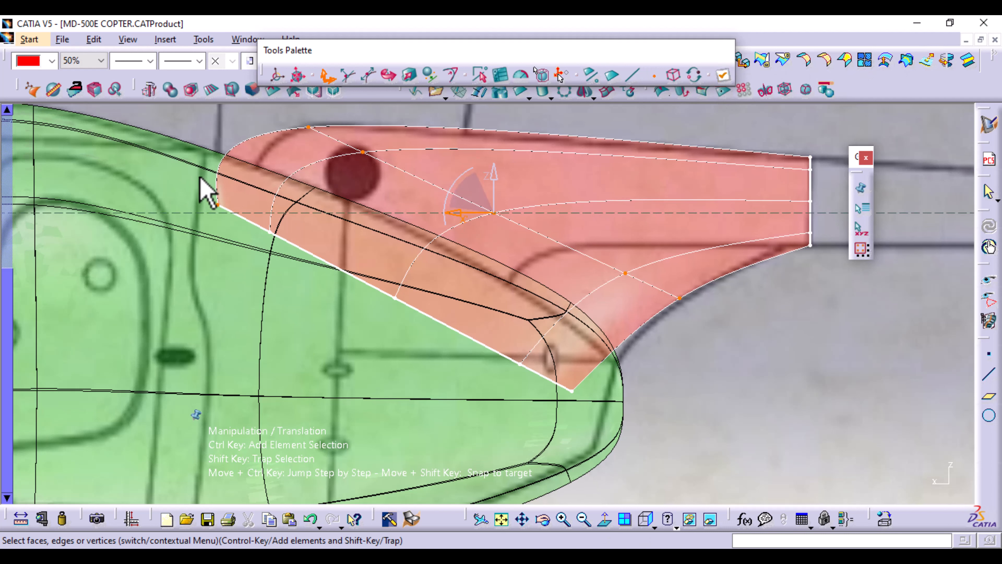
drag(200, 179, 221, 189)
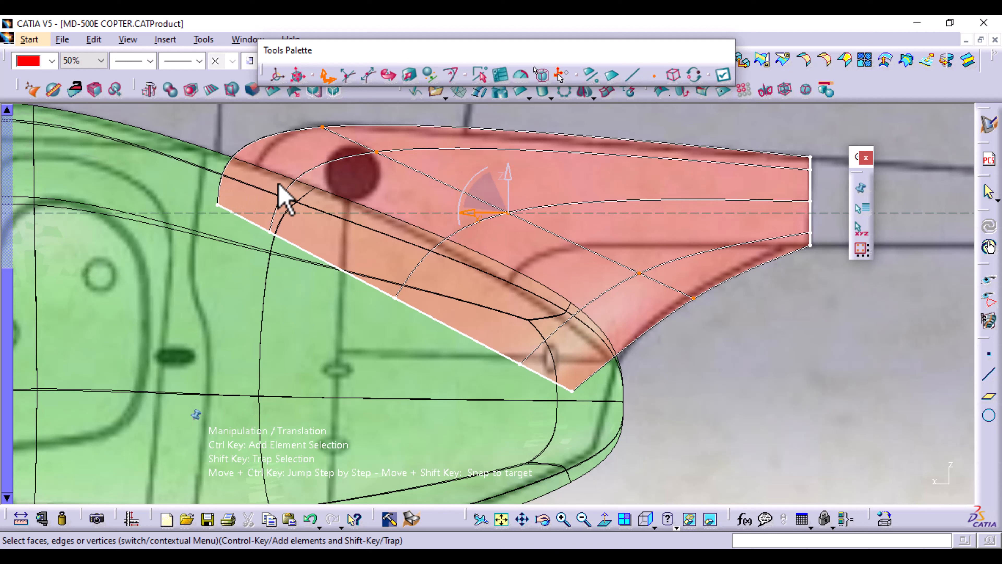
drag(486, 205, 445, 201)
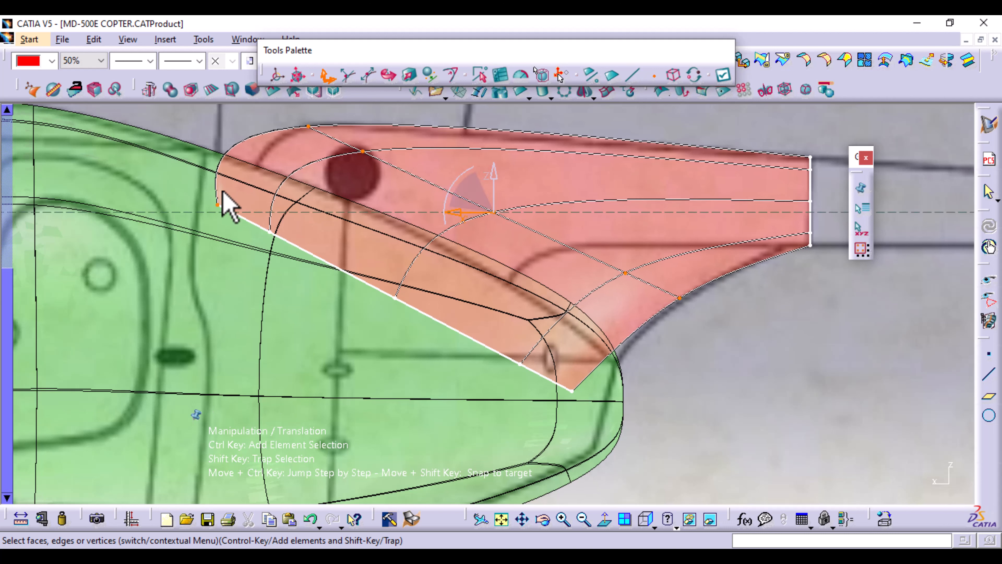
Select all front-edge vertices, rotate the edge to a shallower tilt and move it forward and down inside the fuselage
click(214, 183)
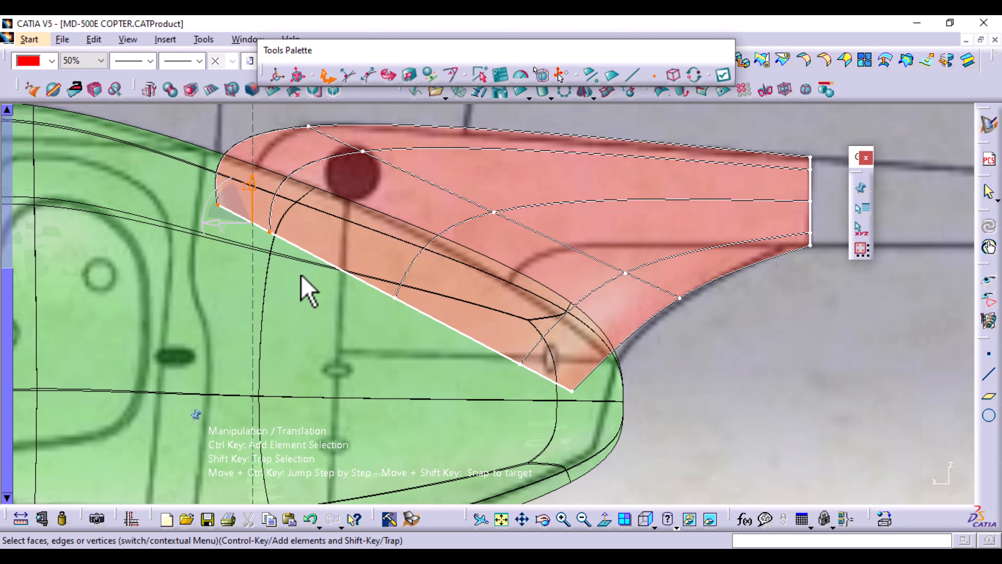
ctrl+shift+drag(364, 252, 428, 333)
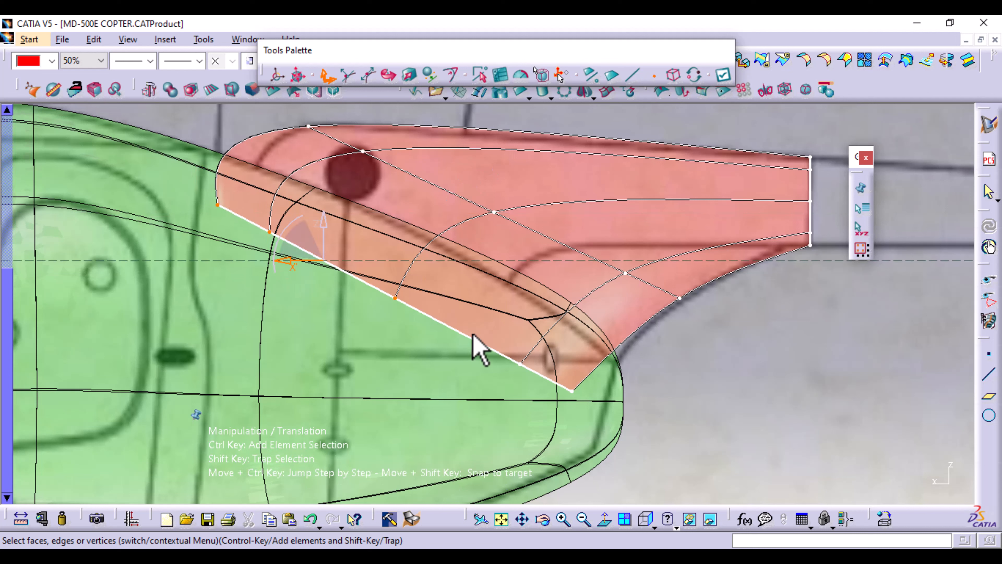
ctrl+shift+drag(502, 307, 592, 424)
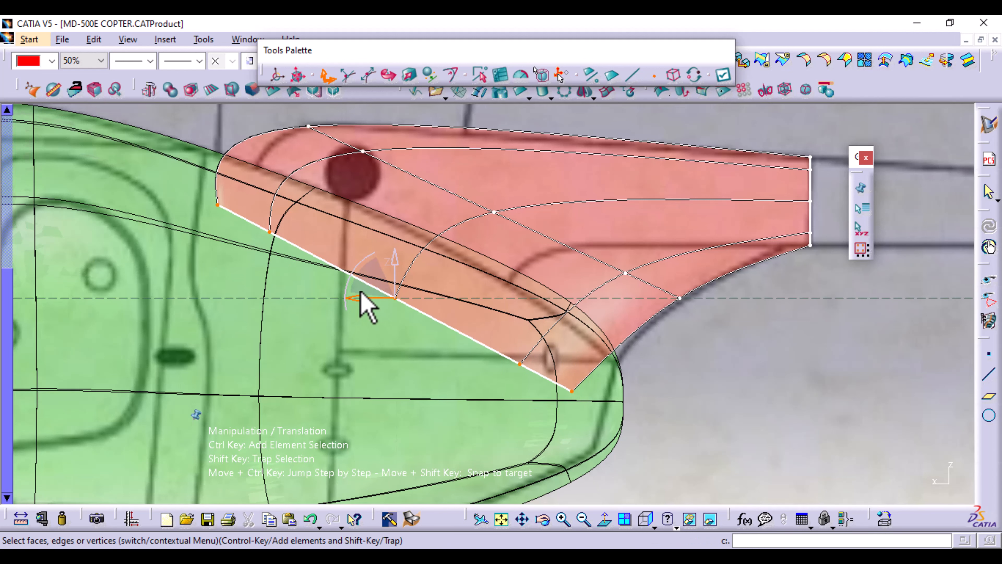
mouse_move(369, 291)
mouse_down()
mouse_move(394, 298)
mouse_move(387, 285)
mouse_move(371, 287)
mouse_move(385, 262)
mouse_move(380, 293)
mouse_move(382, 280)
mouse_up()
click(389, 75)
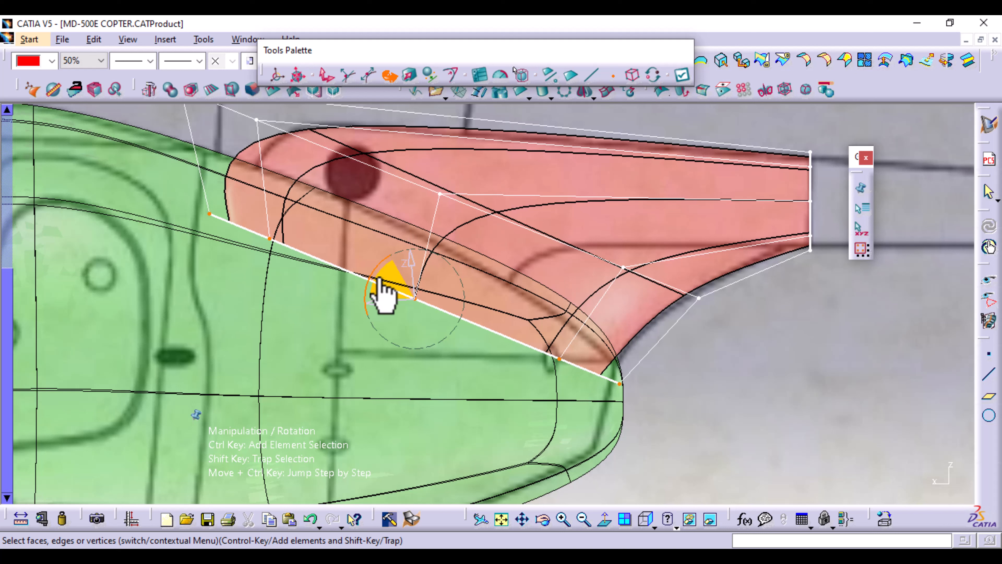
click(326, 75)
drag(422, 279, 377, 301)
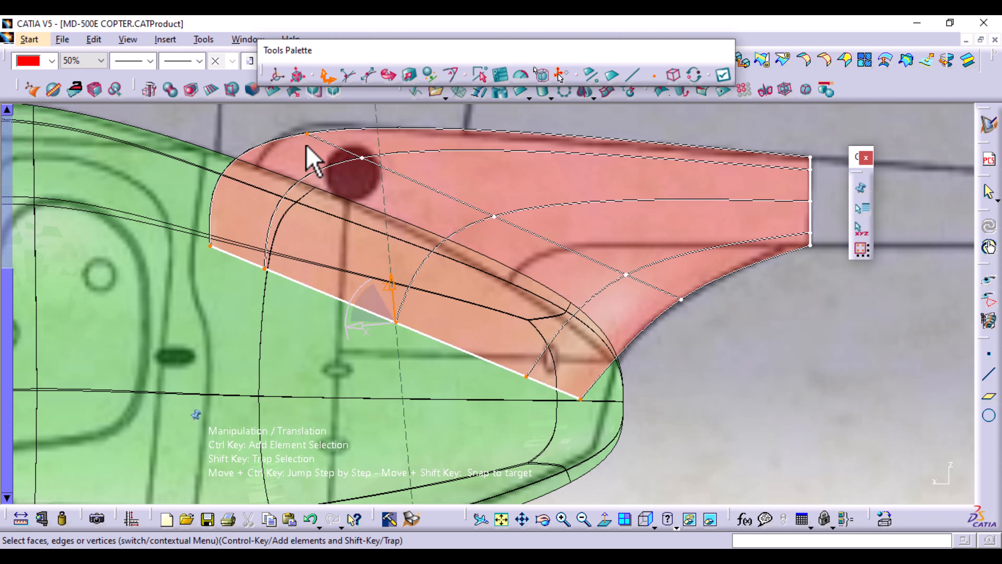
Raise the second section's top vertex slightly so the boom's upper curve follows the blueprint outline
mouse_move(294, 119)
mouse_down()
mouse_move(308, 127)
mouse_move(306, 105)
mouse_up()
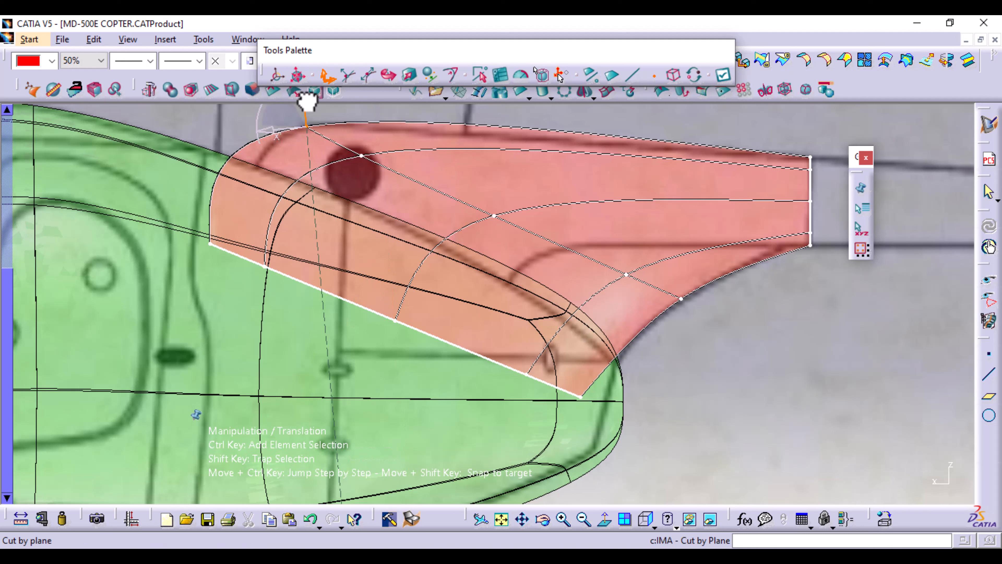
Try moving the forward vertices of the front edge further forward, and undo the move
click(211, 244)
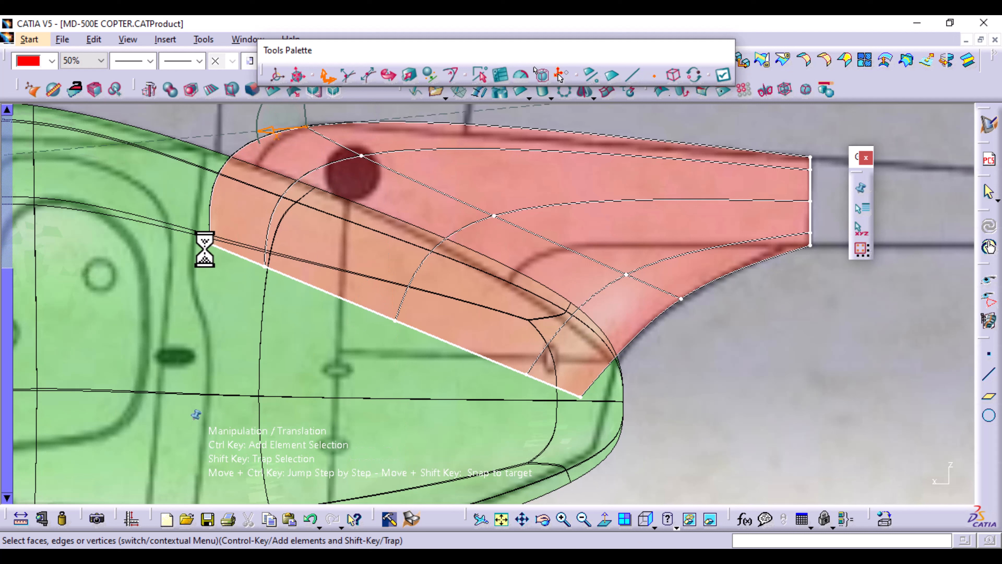
mouse_move(197, 243)
mouse_down()
mouse_move(177, 209)
mouse_move(166, 232)
mouse_move(181, 246)
mouse_move(233, 202)
mouse_move(231, 220)
mouse_move(163, 237)
mouse_move(190, 241)
mouse_up()
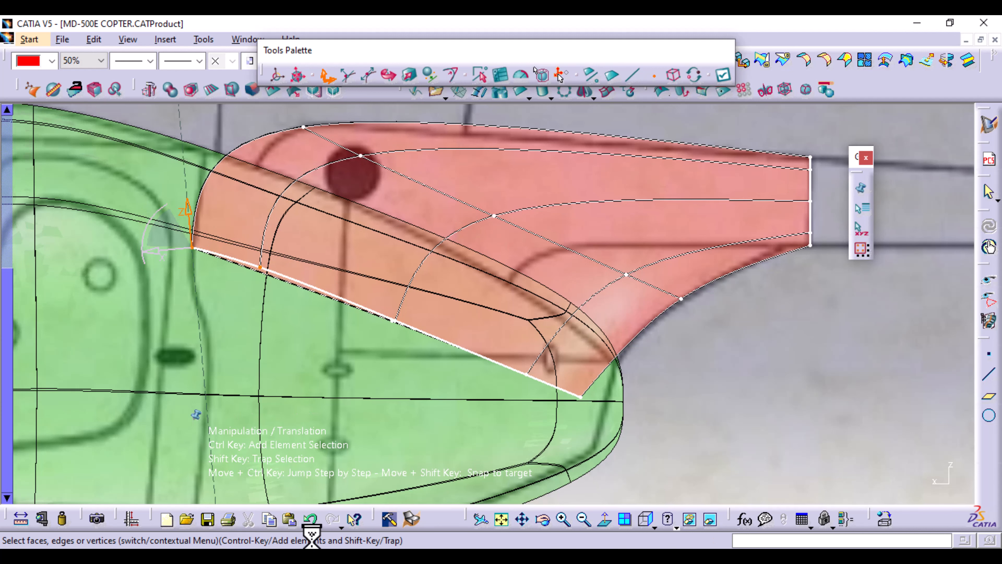
click(311, 521)
click(313, 521)
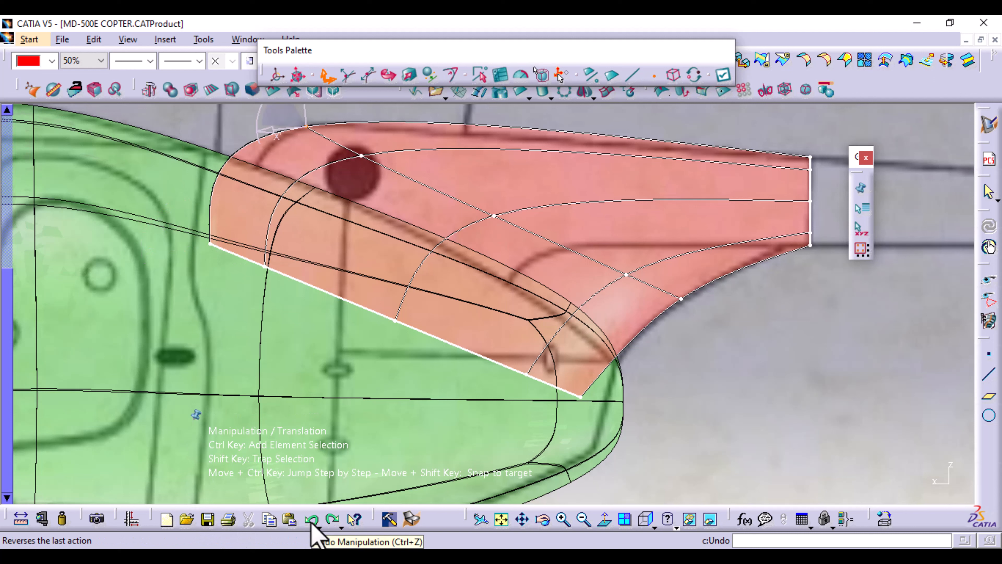
Try a 100% weight on the upper profile edge between the front edge and second section, and reset it to 0%
click(629, 72)
click(233, 157)
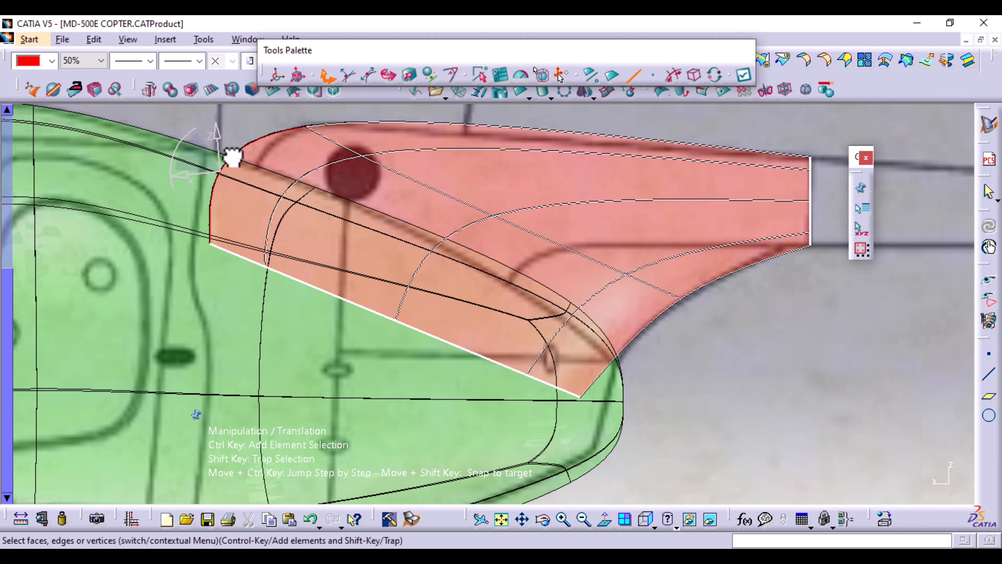
click(452, 75)
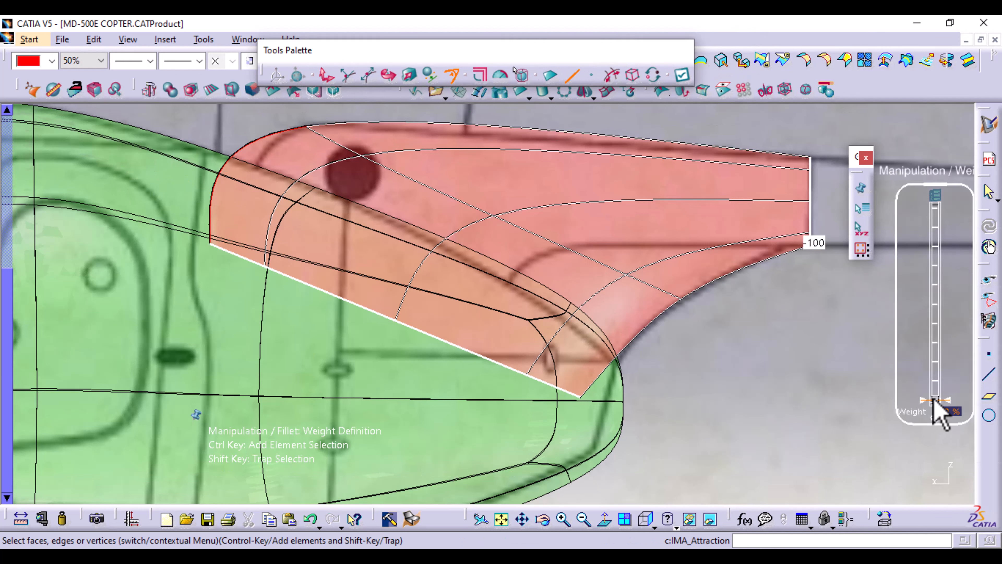
drag(935, 409, 974, 199)
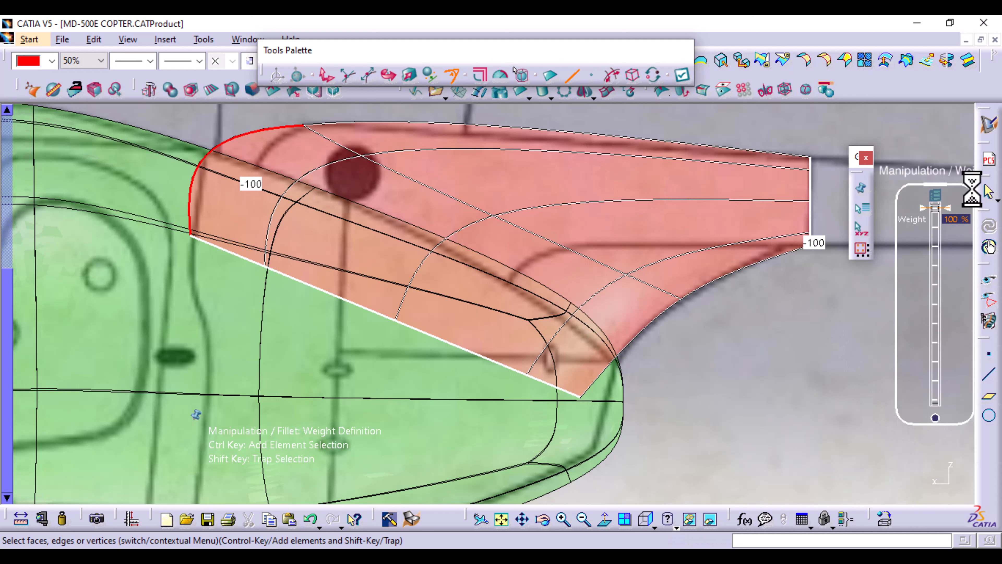
click(482, 76)
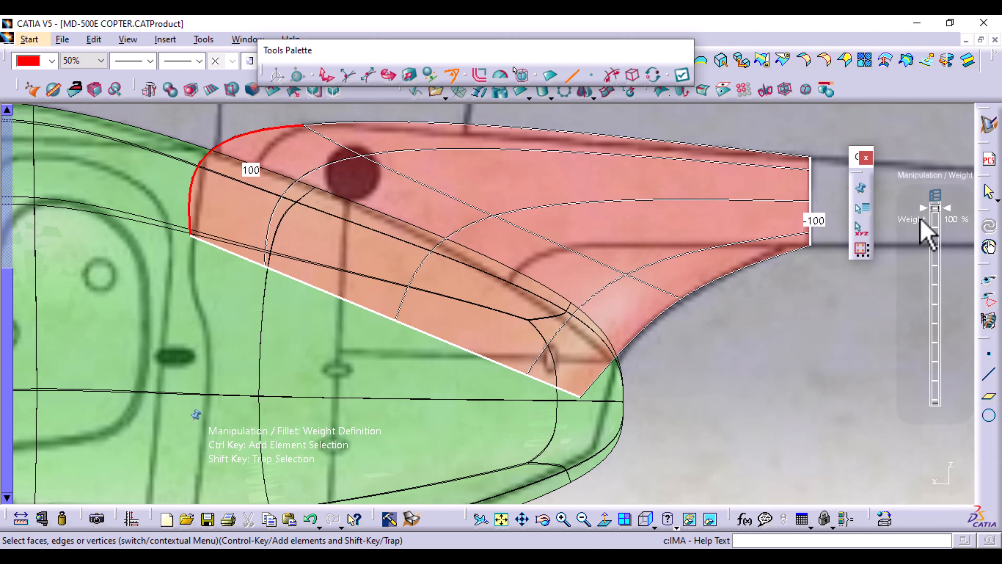
drag(952, 213, 947, 435)
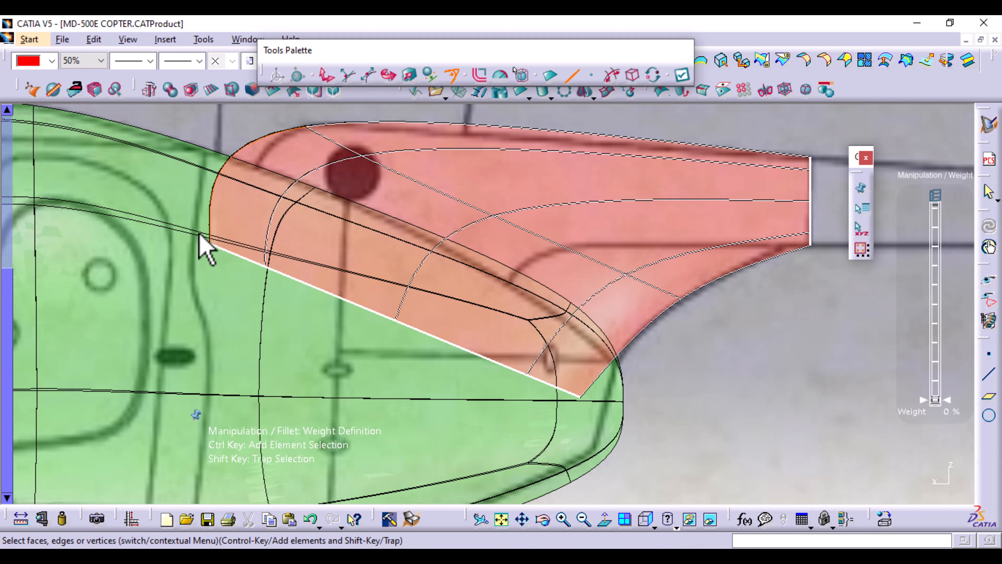
click(615, 74)
click(613, 78)
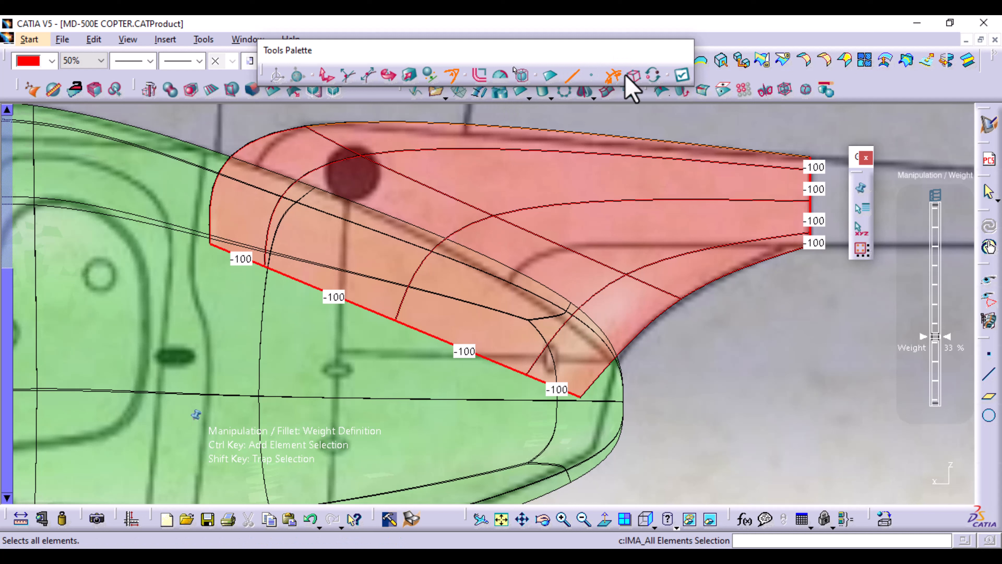
click(221, 248)
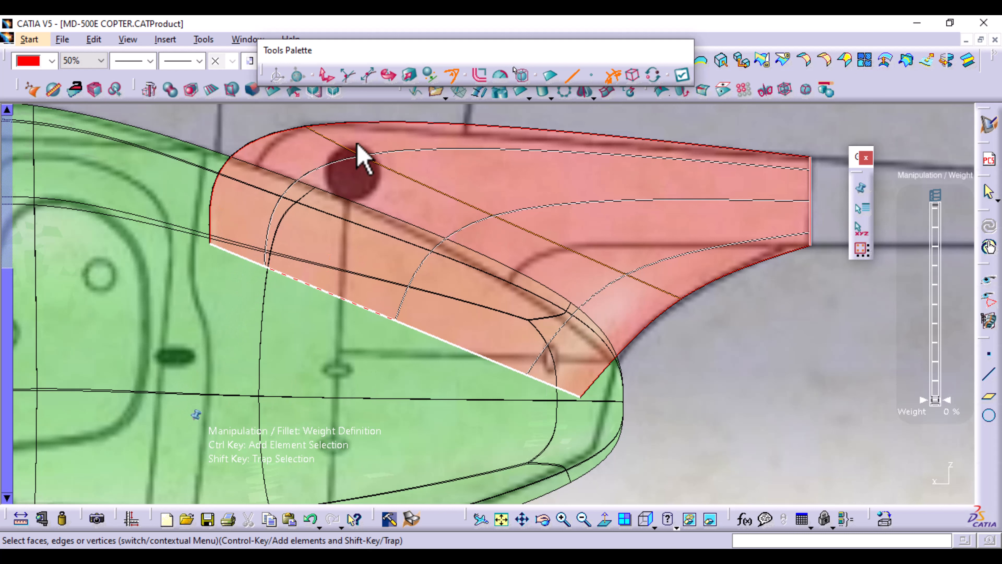
click(410, 75)
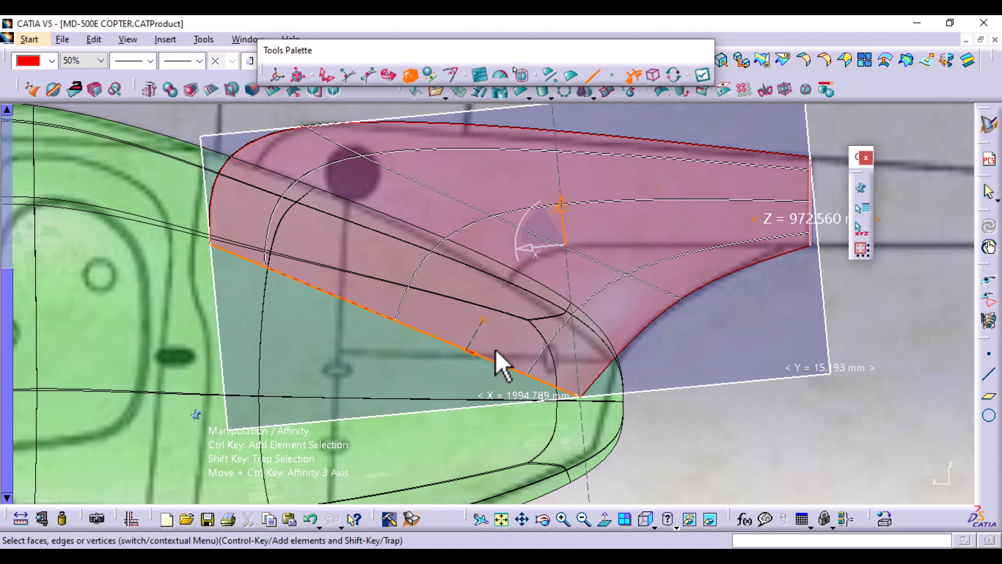
Select all front-edge vertices and scale them to about 1242 mm along X and about 589 mm along Z
middle_drag(826, 357, 813, 375)
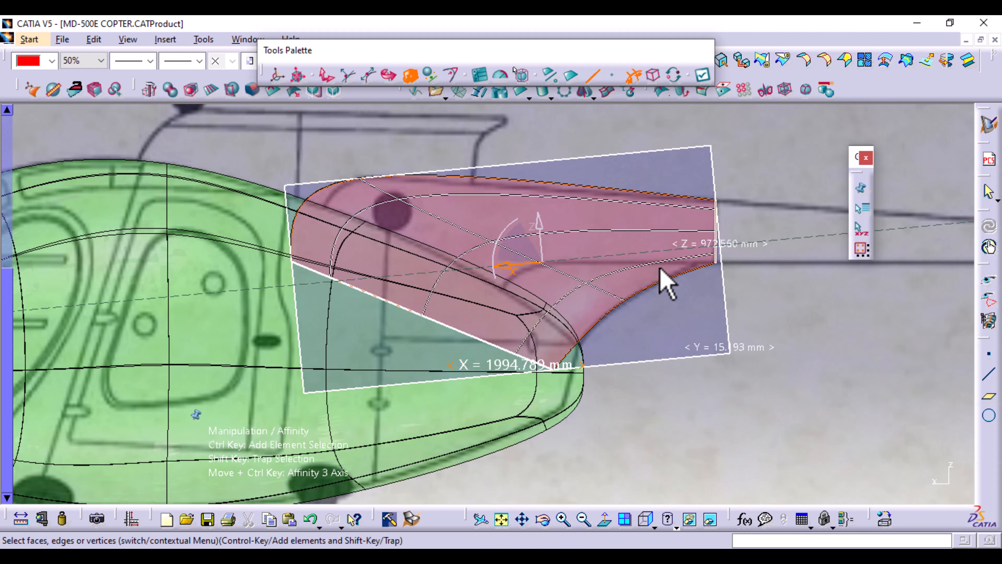
click(321, 276)
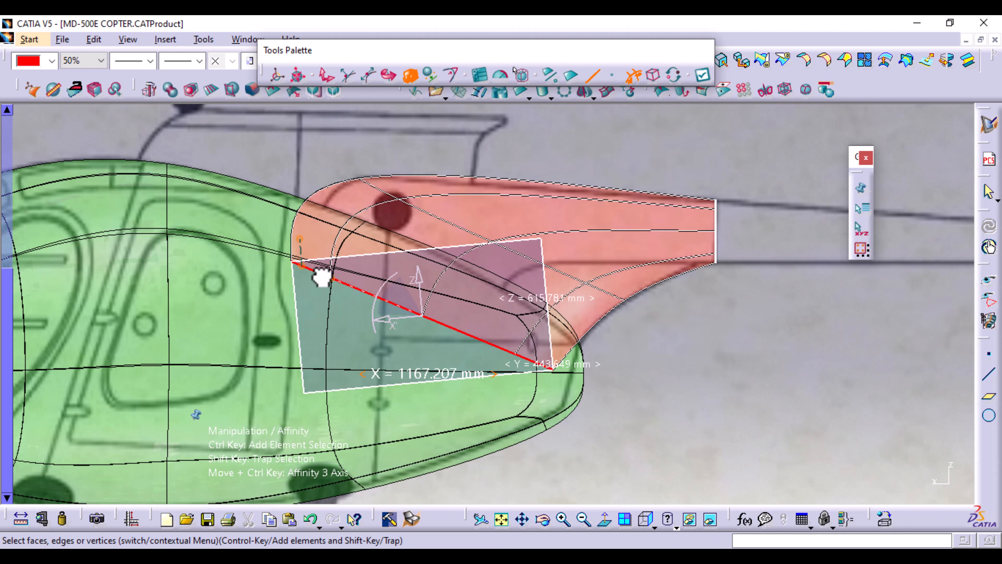
click(610, 77)
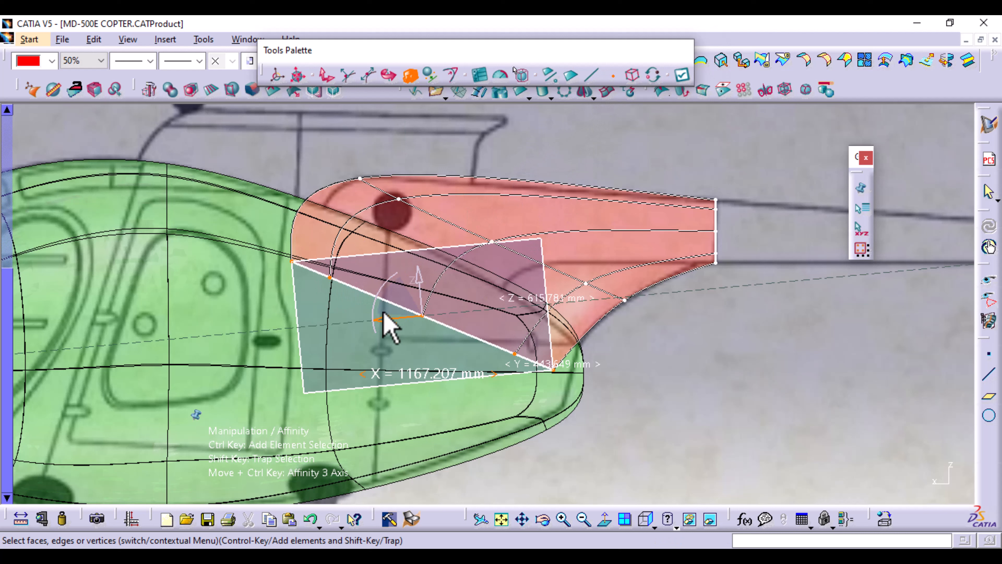
mouse_move(384, 324)
mouse_down()
mouse_move(369, 323)
mouse_move(380, 335)
mouse_up()
mouse_move(419, 276)
mouse_down()
mouse_move(423, 304)
mouse_move(422, 281)
mouse_up()
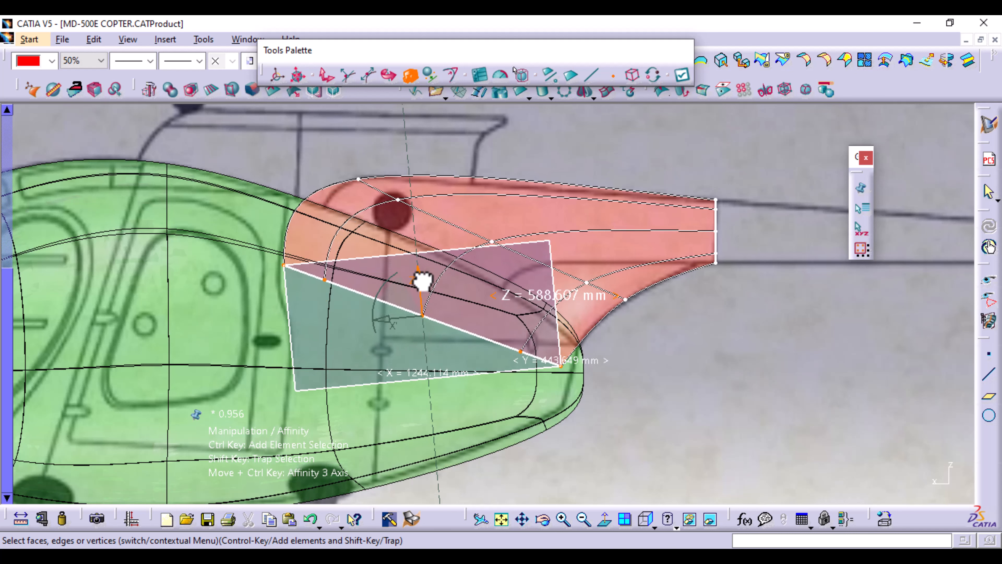
drag(422, 281, 420, 280)
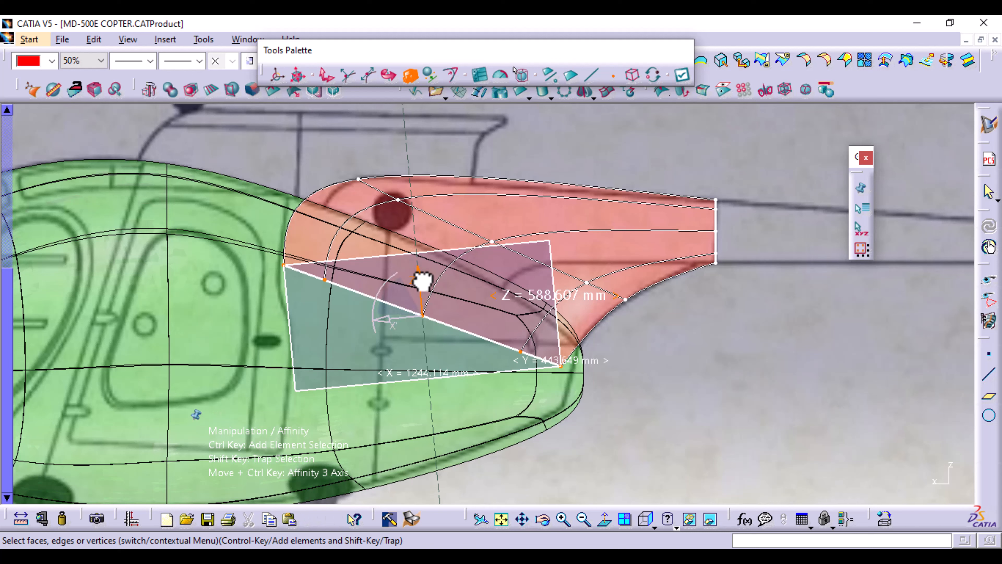
Move the front edge about 74 mm upward and about 55 mm rearward in the side view
click(325, 76)
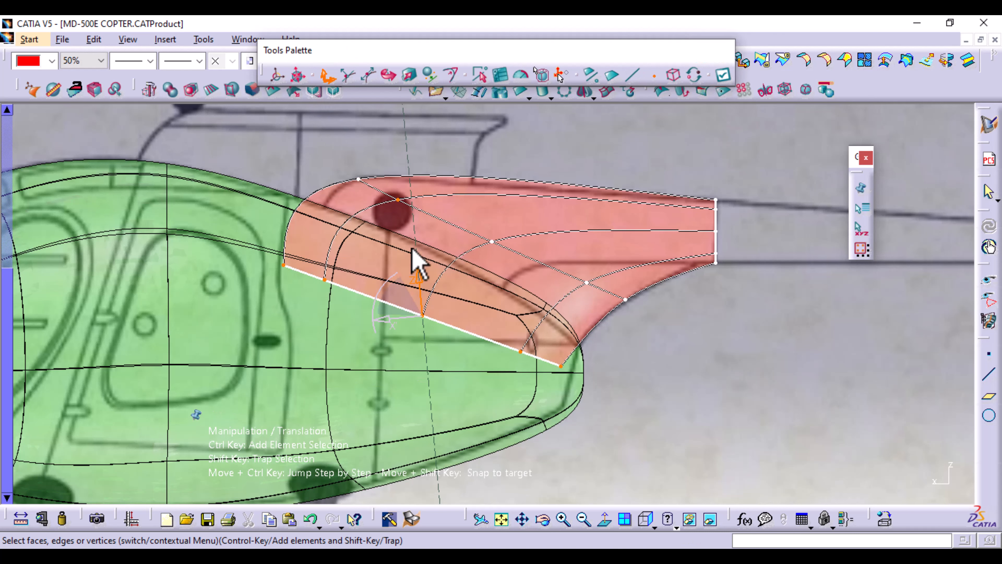
drag(398, 309, 406, 287)
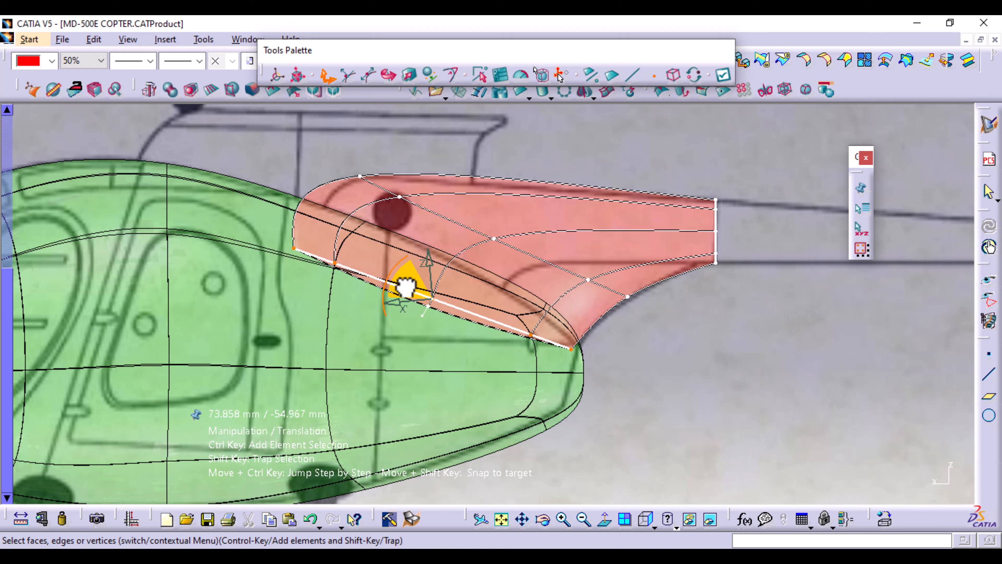
drag(406, 287, 406, 287)
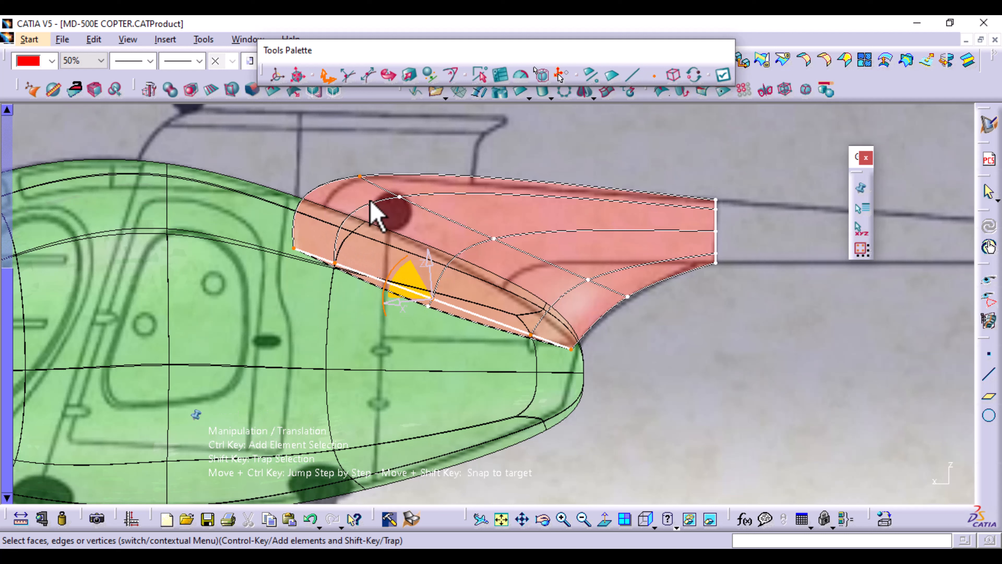
Try moving the second section's upper vertices and the front edge's forward vertices rearward
click(400, 197)
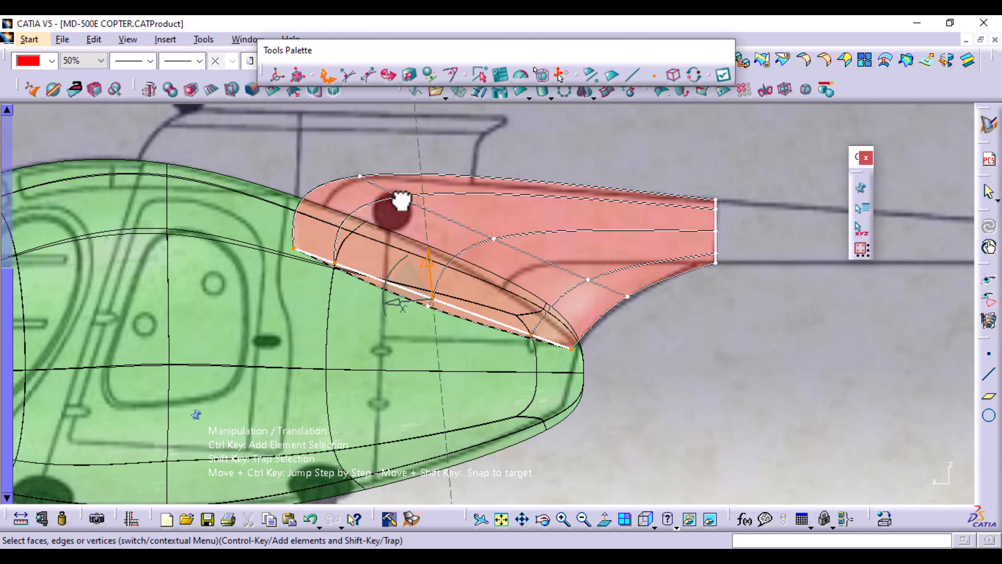
key(shift)
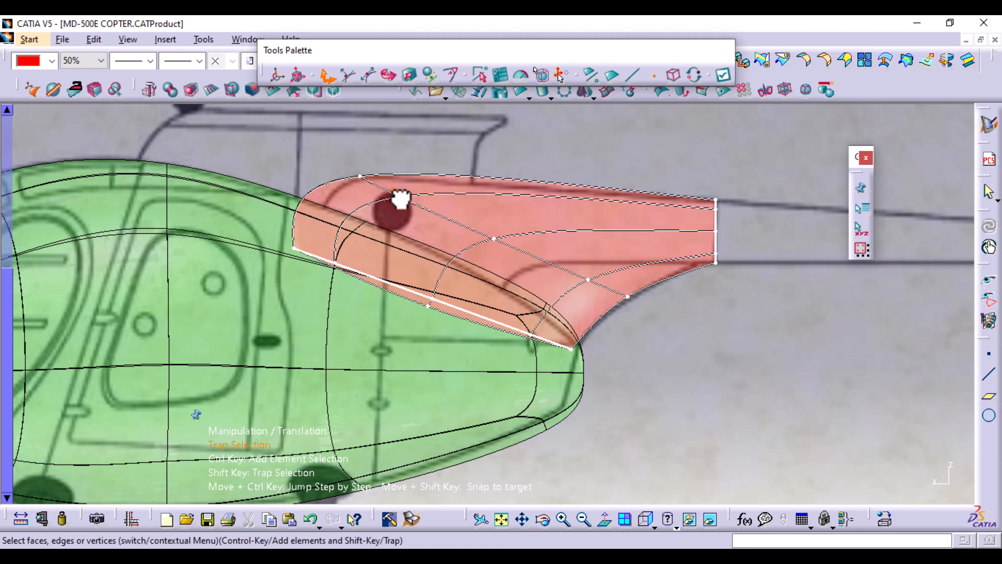
shift+drag(410, 212, 423, 196)
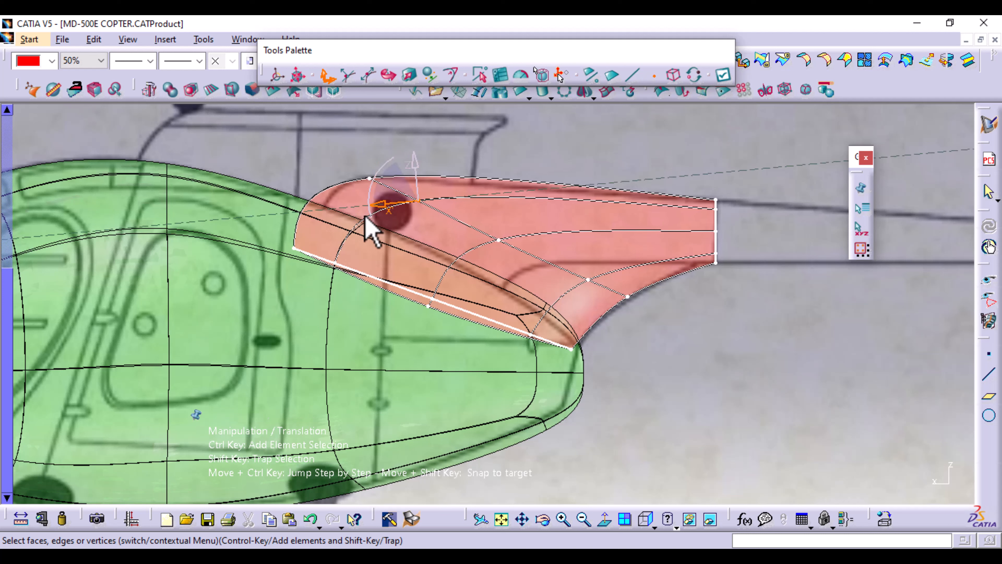
click(295, 247)
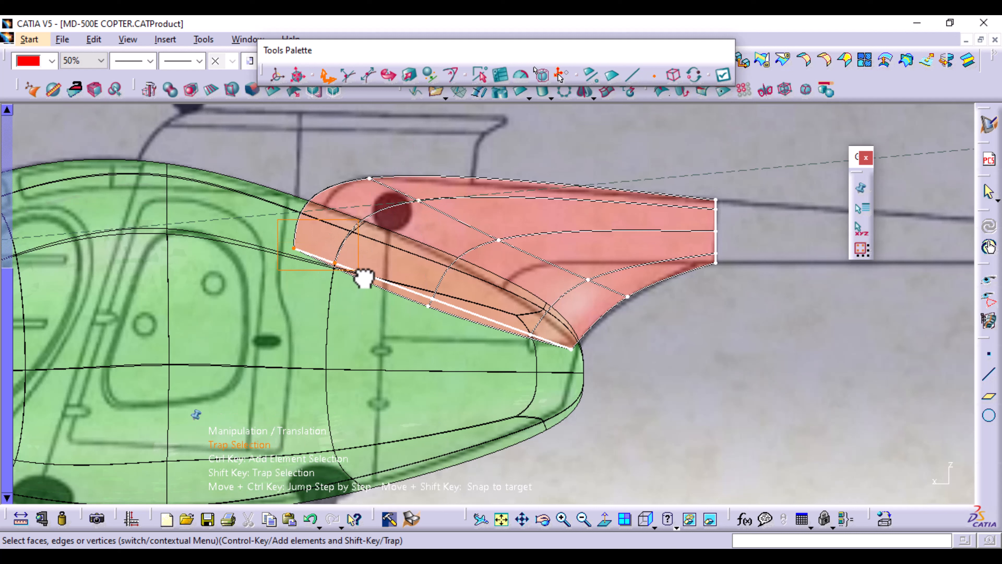
drag(306, 250, 331, 243)
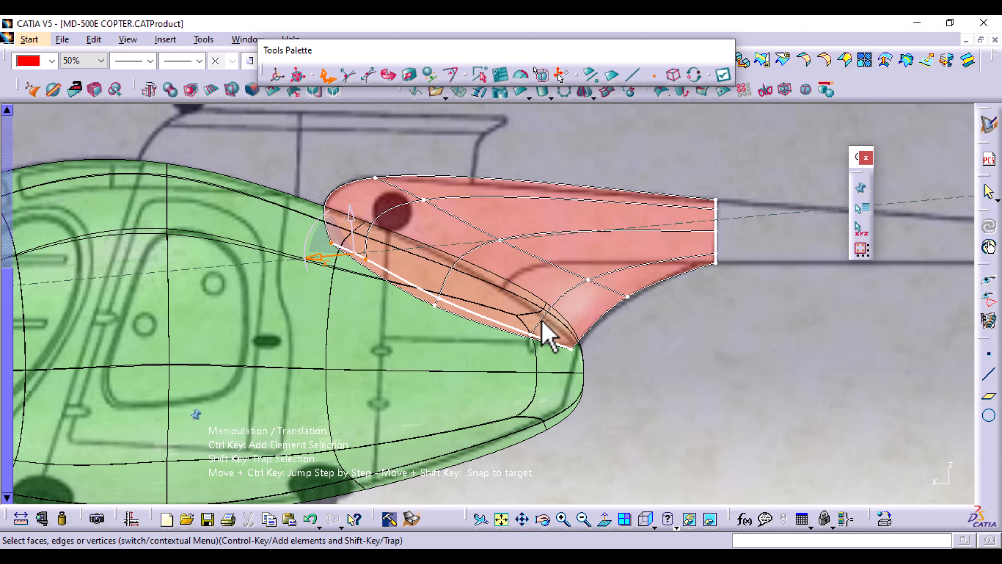
Undo the rearward moves of the second section's upper vertices and the front edge's forward vertices
click(310, 518)
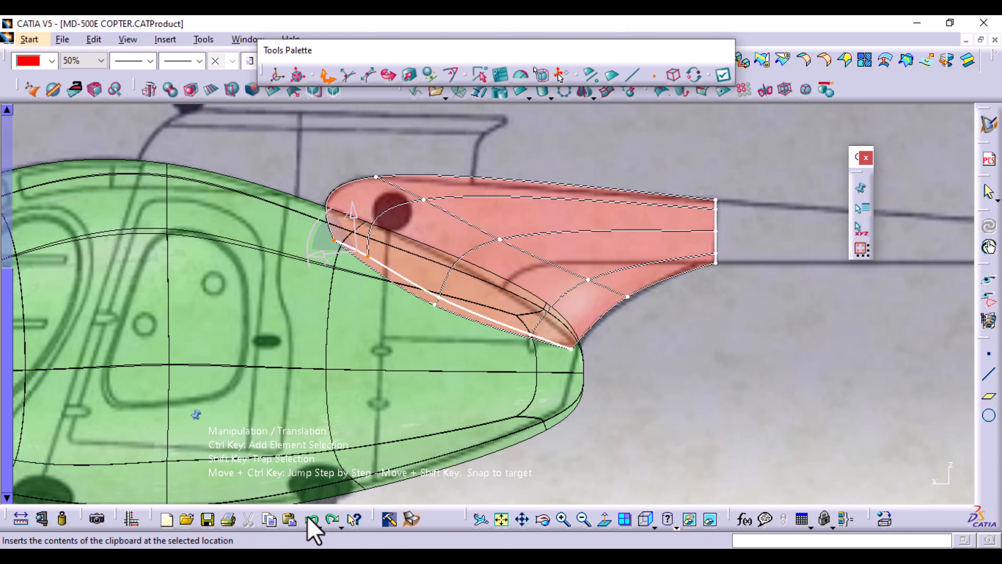
click(310, 518)
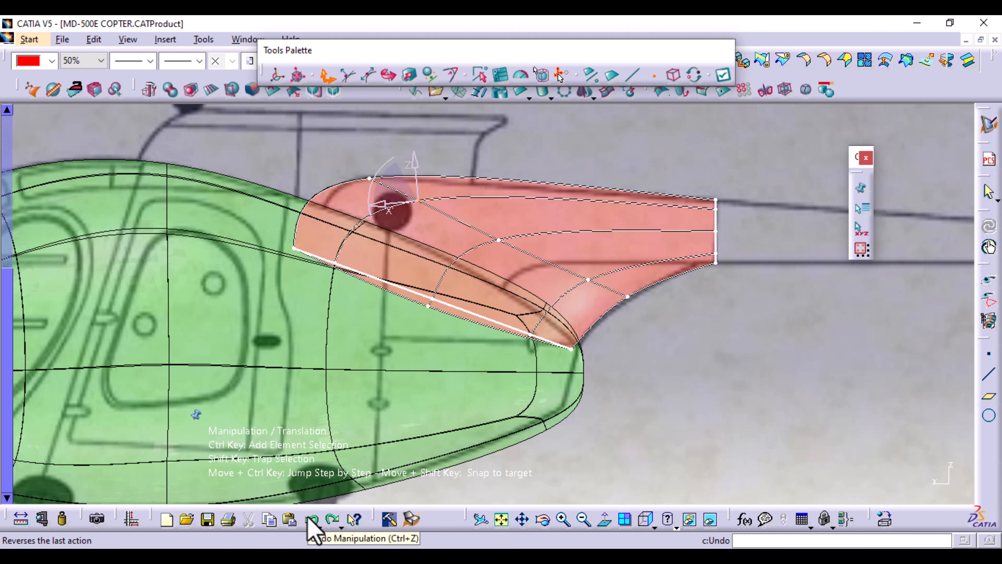
click(310, 519)
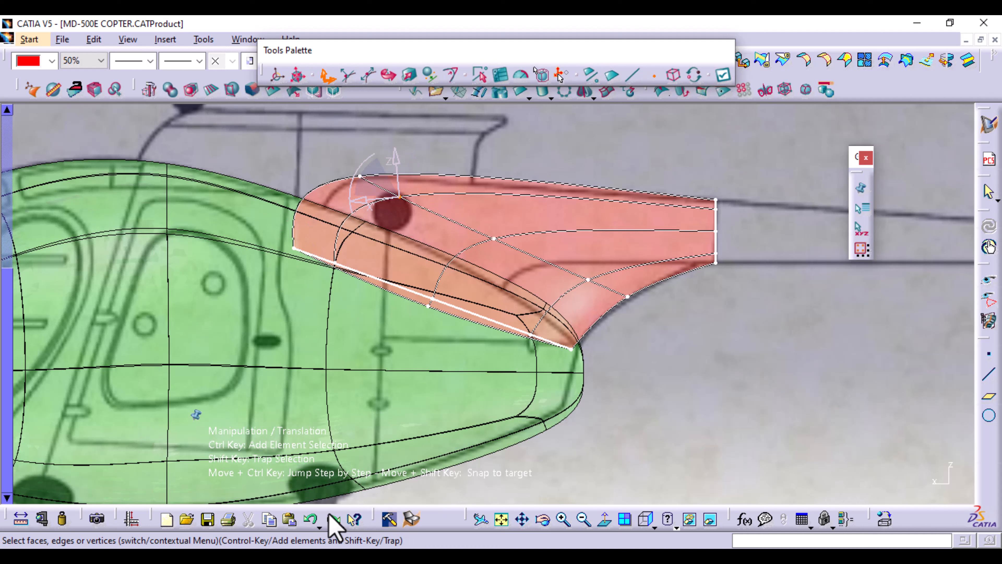
click(310, 518)
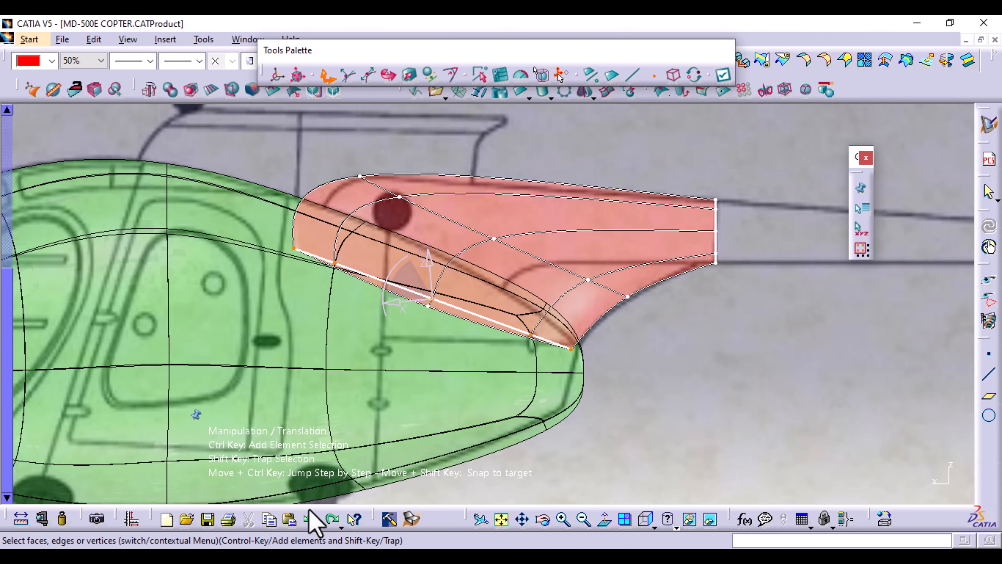
Trap-select the lower rear vertices of the tail boom root and scale them to about 157 mm along Y in the top view
middle_drag(242, 286, 347, 336)
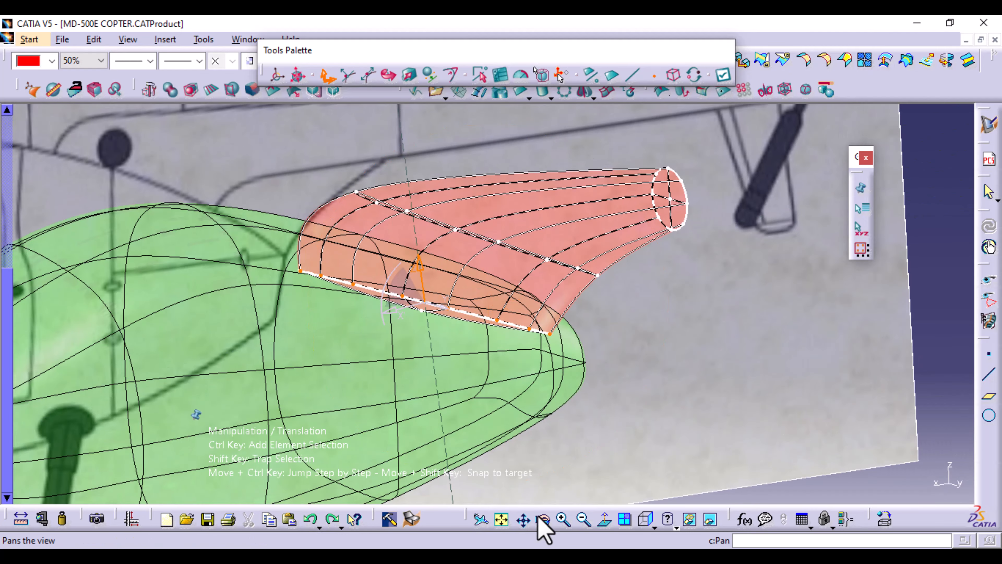
click(643, 520)
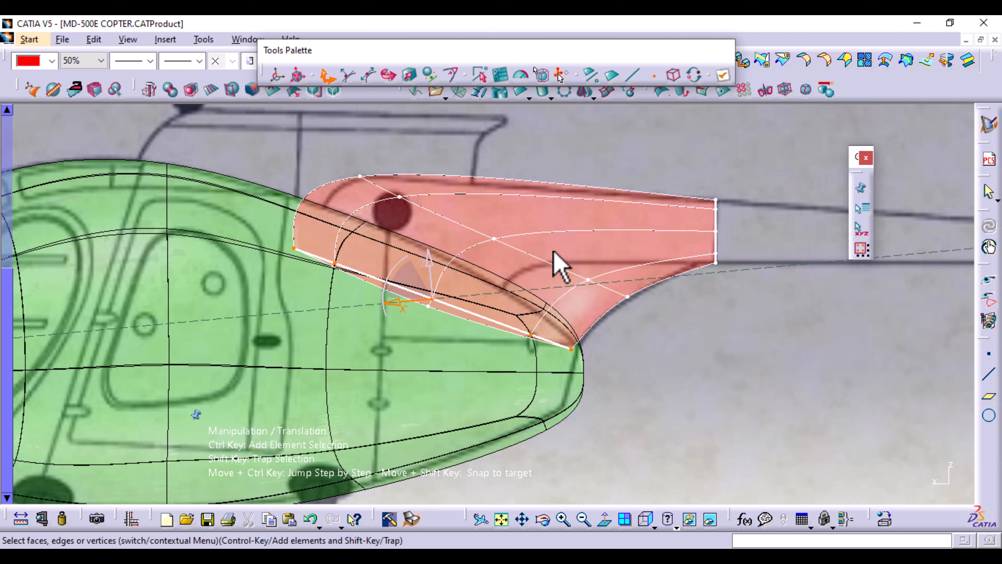
shift+drag(556, 255, 590, 294)
shift+drag(654, 338, 655, 337)
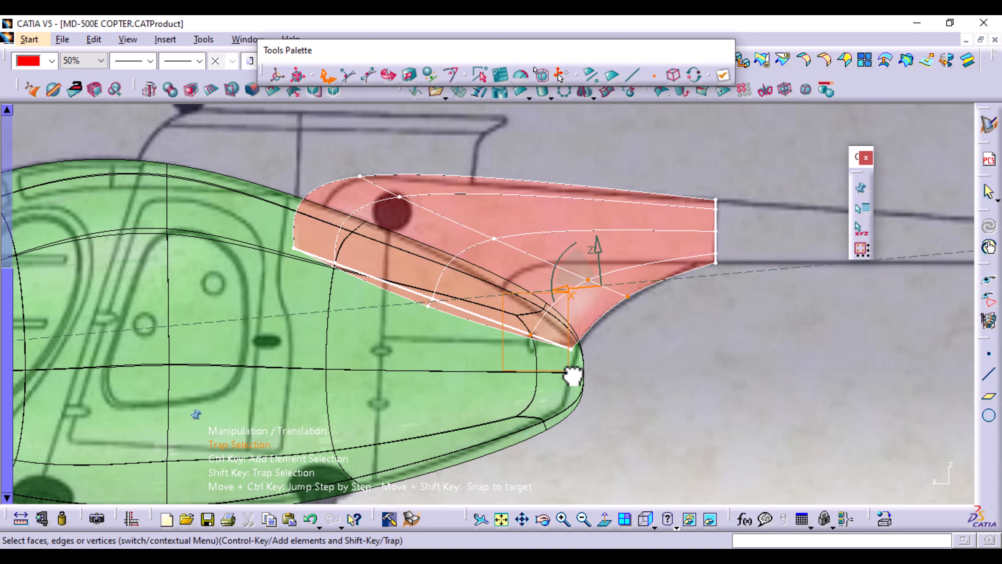
shift+drag(590, 389, 590, 389)
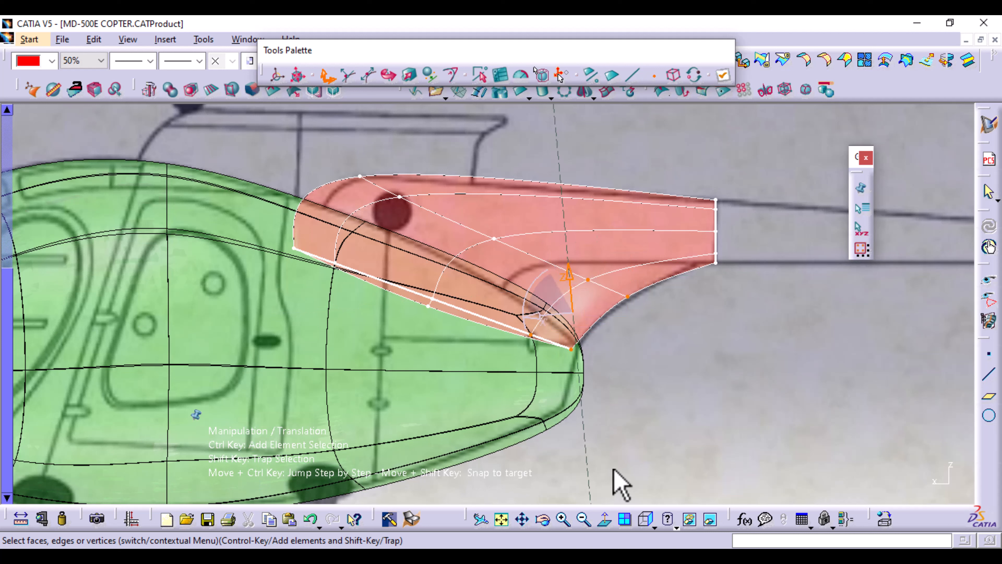
key(F8)
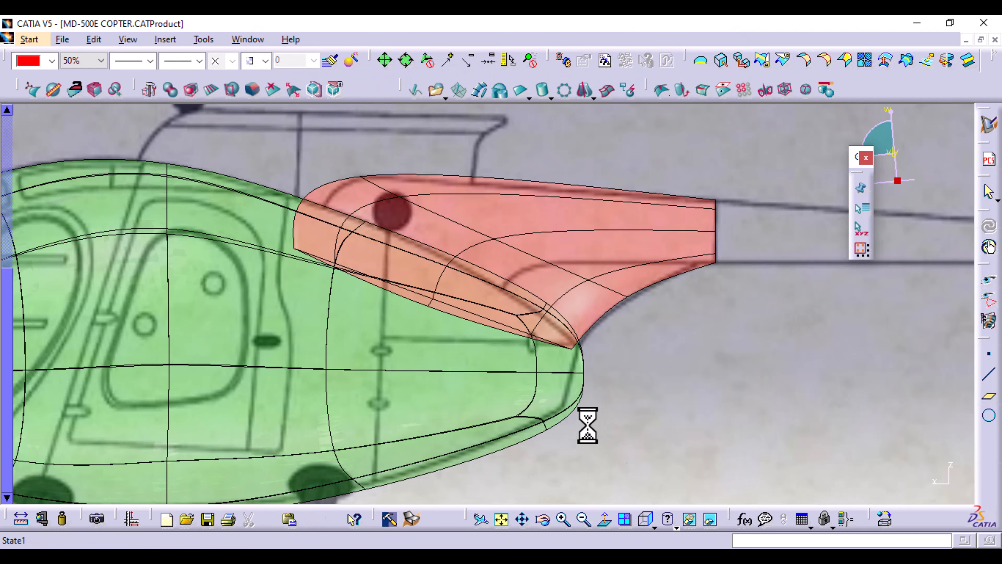
click(517, 129)
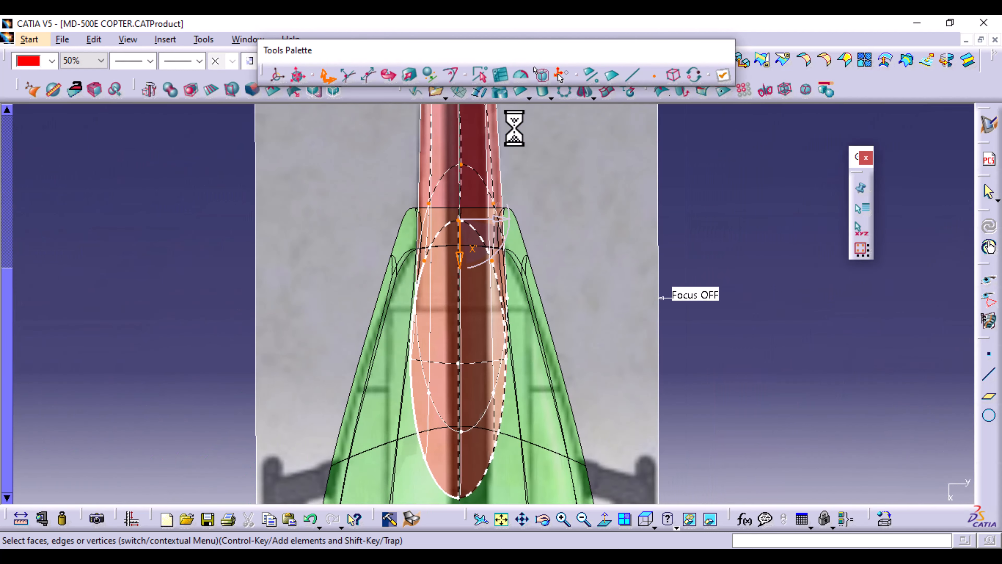
click(413, 75)
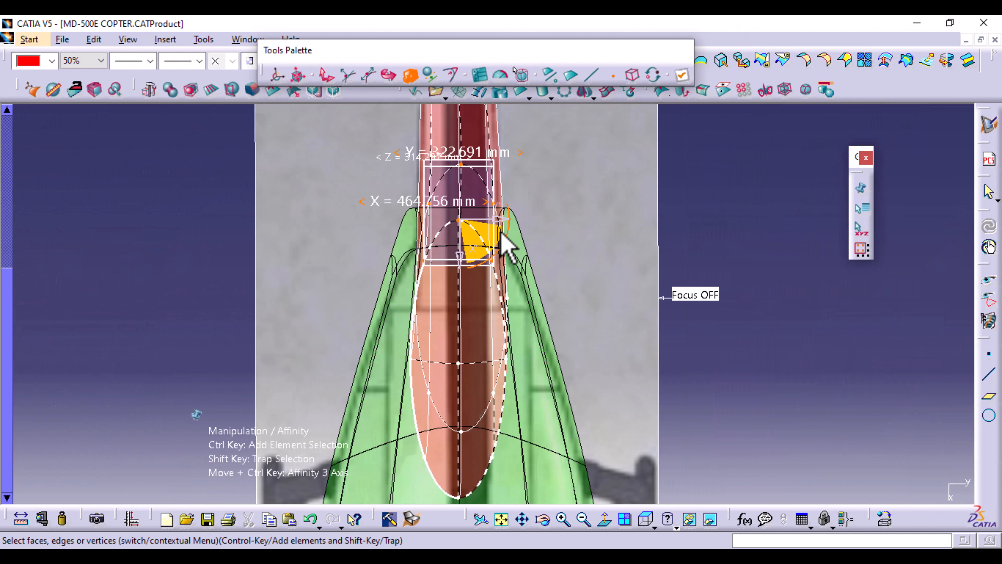
mouse_move(503, 220)
mouse_down()
mouse_move(466, 240)
mouse_move(515, 211)
mouse_up()
middle_drag(591, 213, 578, 314)
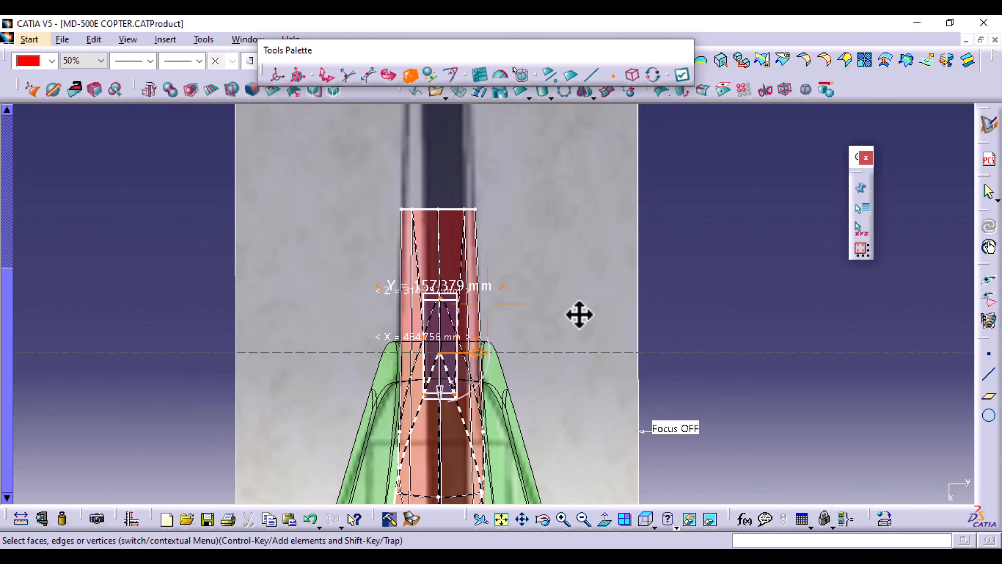
click(682, 75)
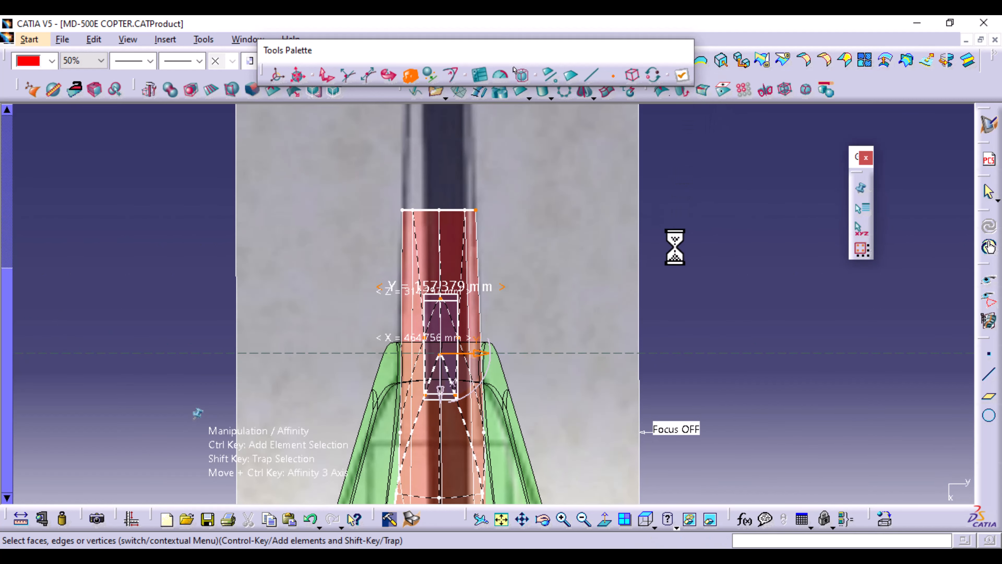
Hide the side-view blueprint
middle_drag(692, 300, 567, 357)
right_click(438, 160)
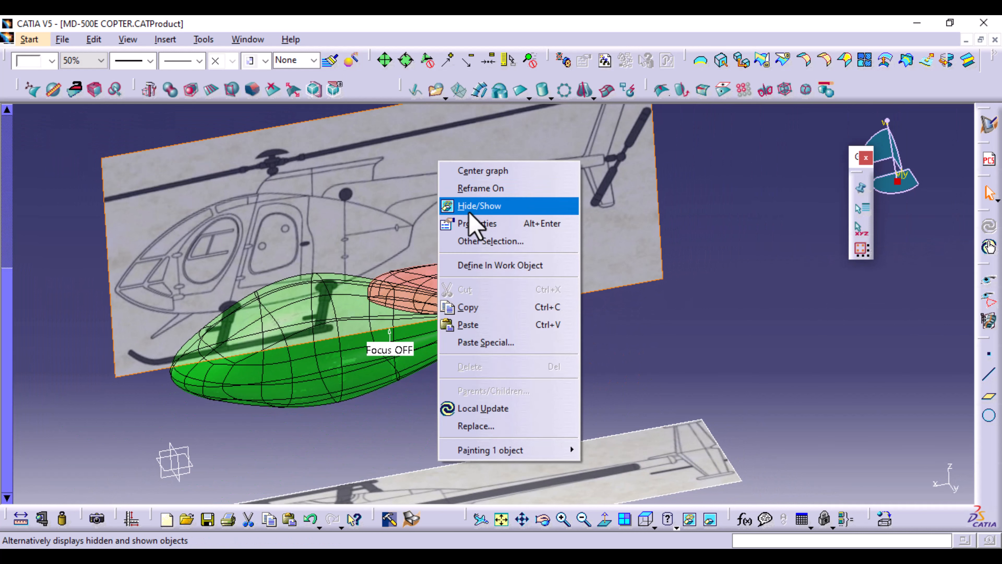
click(470, 205)
Make the tail boom surface, Subdivision Surface.2, fully opaque and change its colour to blue
scroll(287, 188, up, 3)
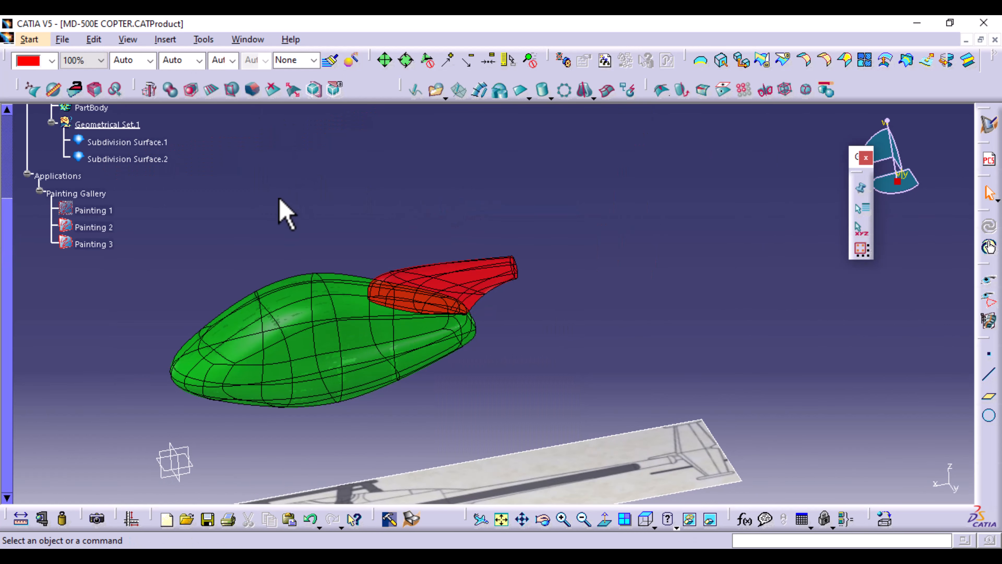
click(149, 159)
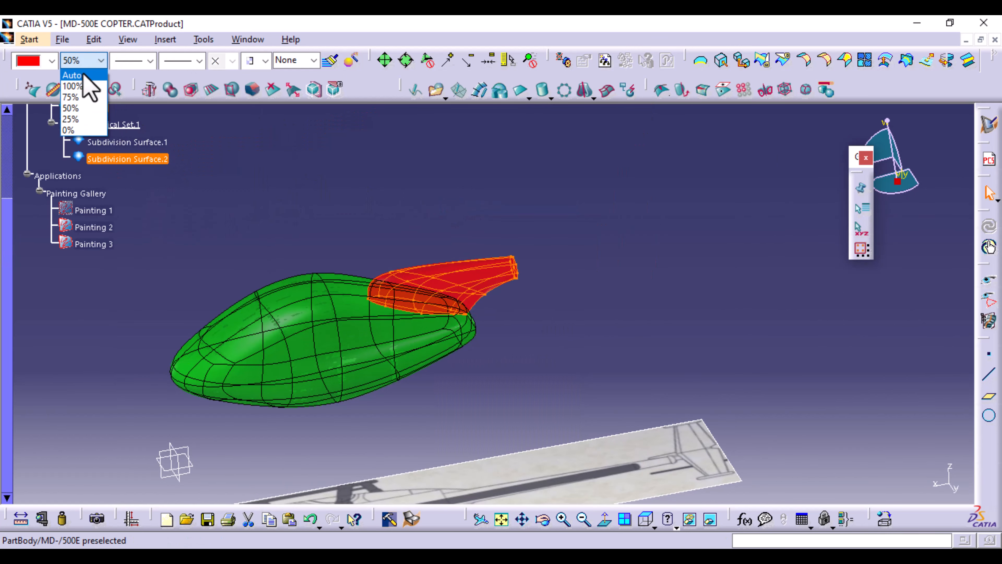
click(81, 92)
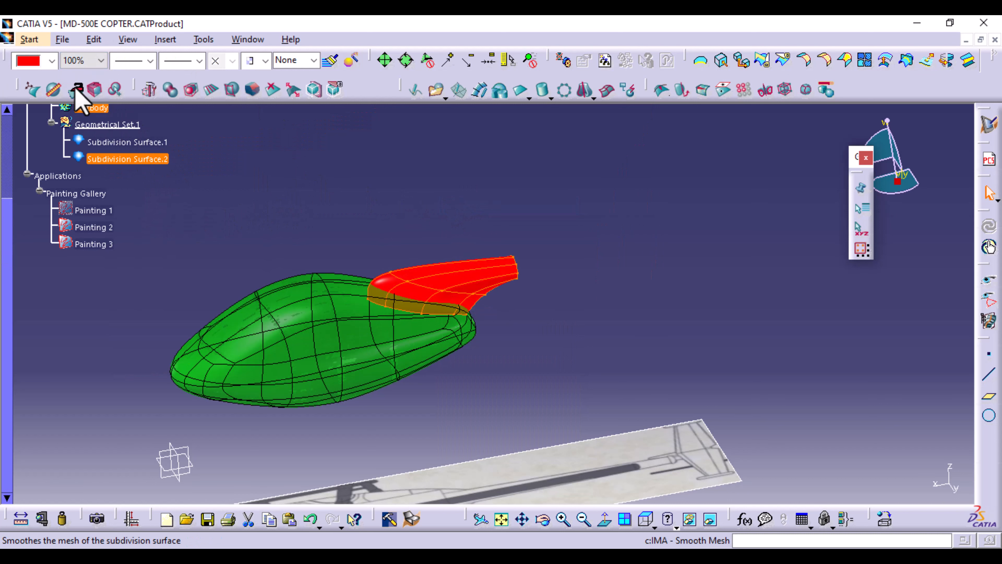
click(52, 60)
click(38, 249)
click(525, 237)
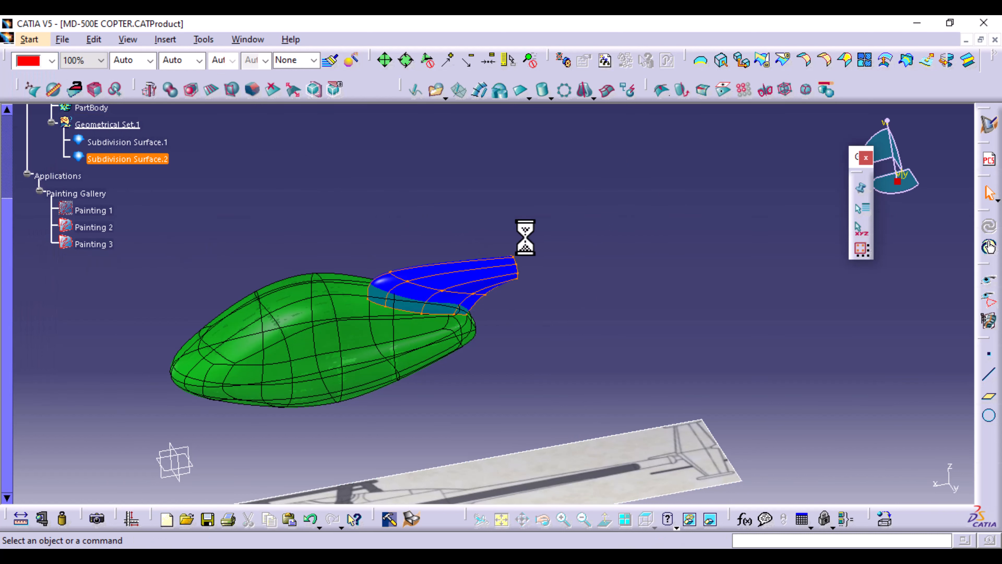
Set the tail boom surface's opacity to 50% and show the side-view blueprint, Painting 1, again
middle_drag(550, 373, 568, 224)
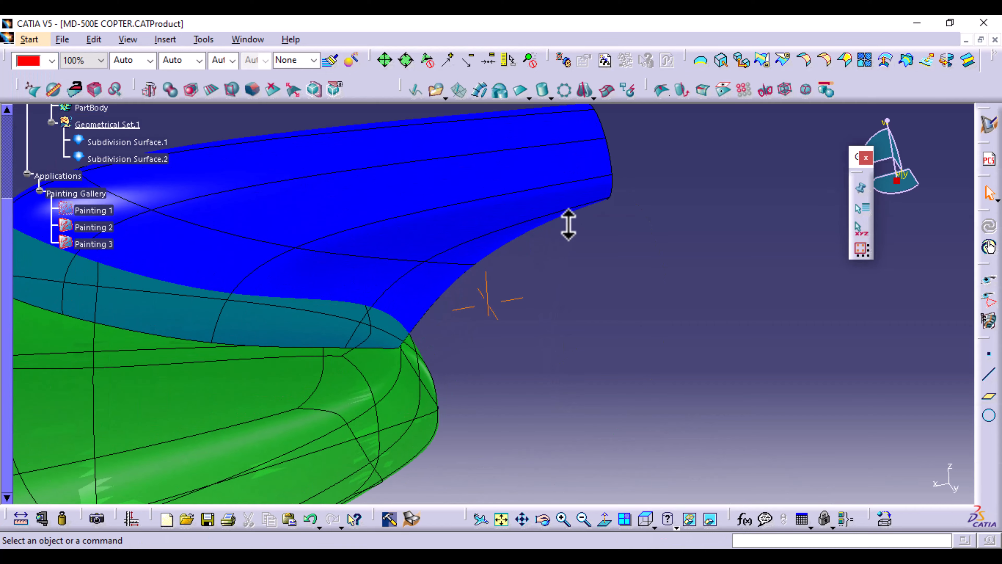
middle_drag(581, 290, 448, 330)
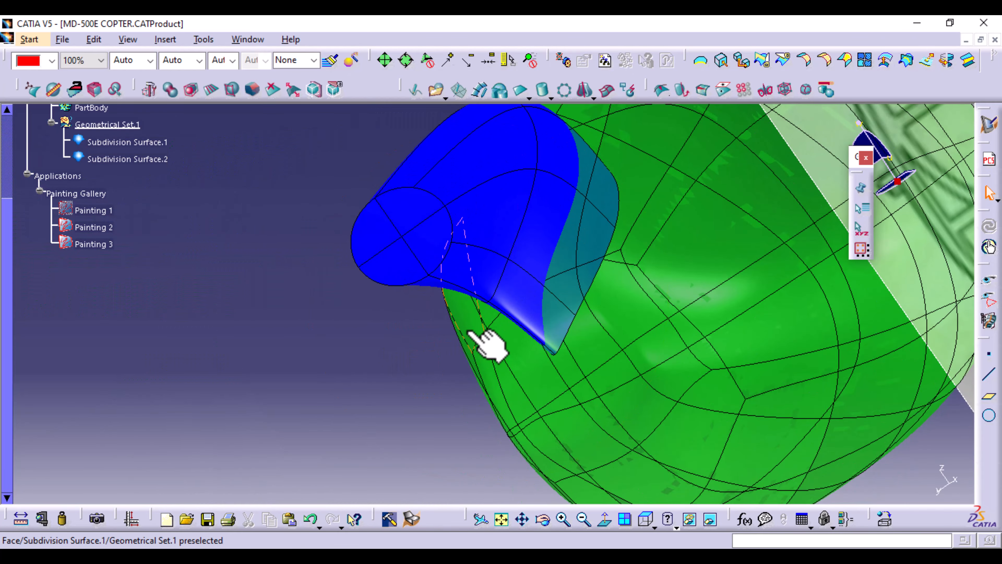
middle_drag(347, 325, 660, 268)
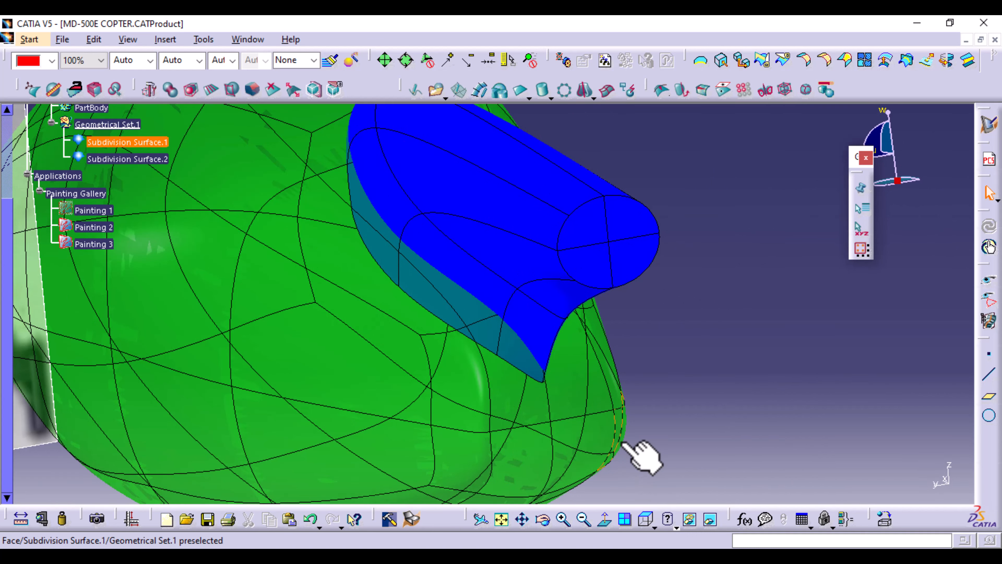
middle_drag(299, 364, 561, 347)
click(152, 158)
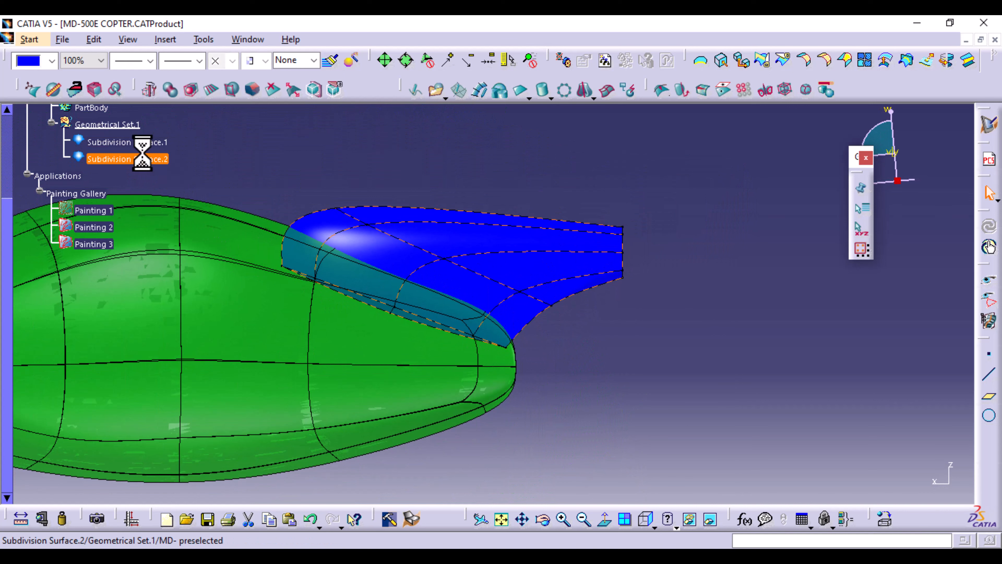
click(94, 107)
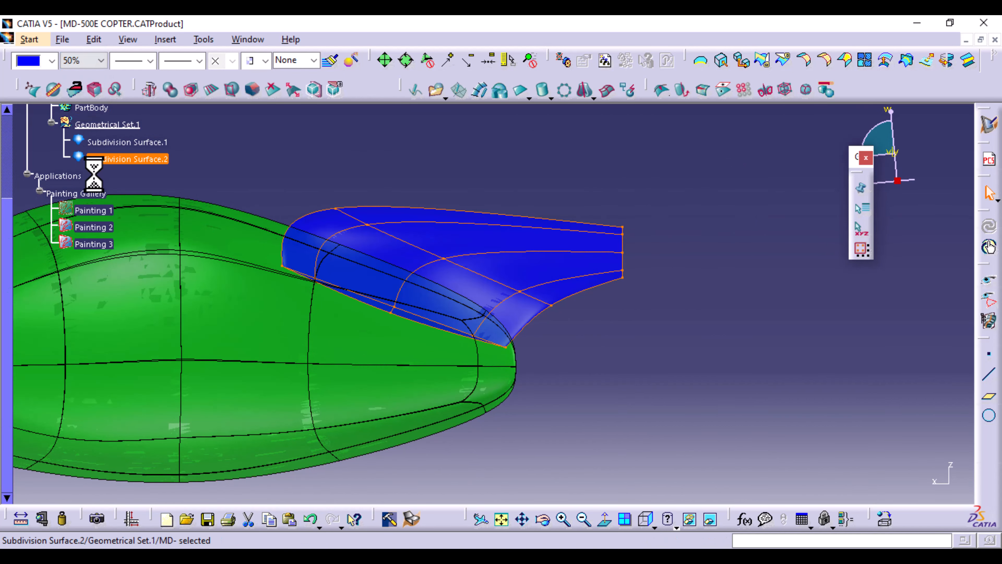
right_click(95, 210)
click(136, 255)
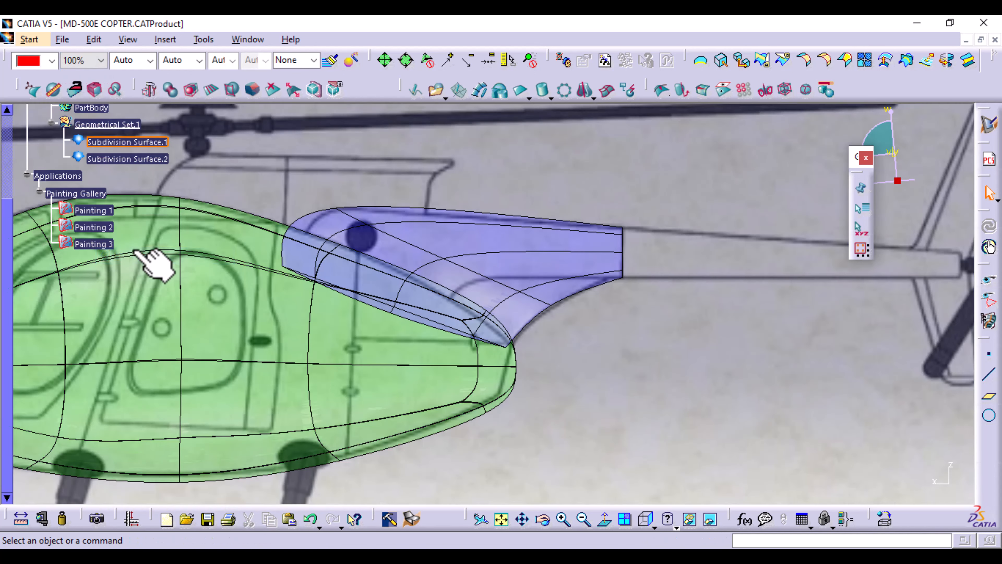
Erase the cap faces closing the rear end of the tail boom surface
mouse_move(721, 351)
middle_down()
mouse_move(683, 242)
mouse_move(604, 262)
mouse_move(672, 347)
mouse_move(687, 227)
mouse_move(628, 354)
mouse_move(604, 253)
middle_up()
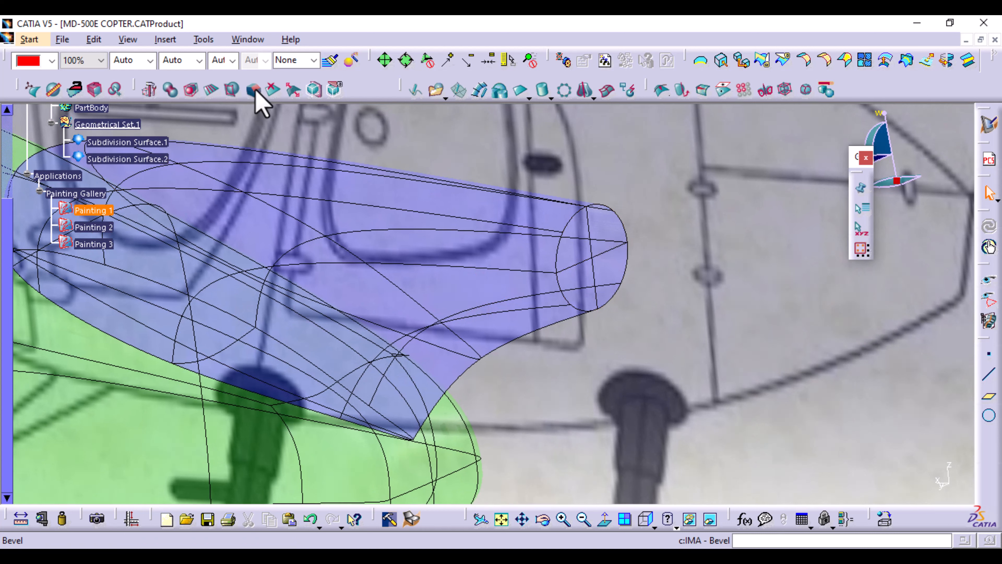
click(273, 92)
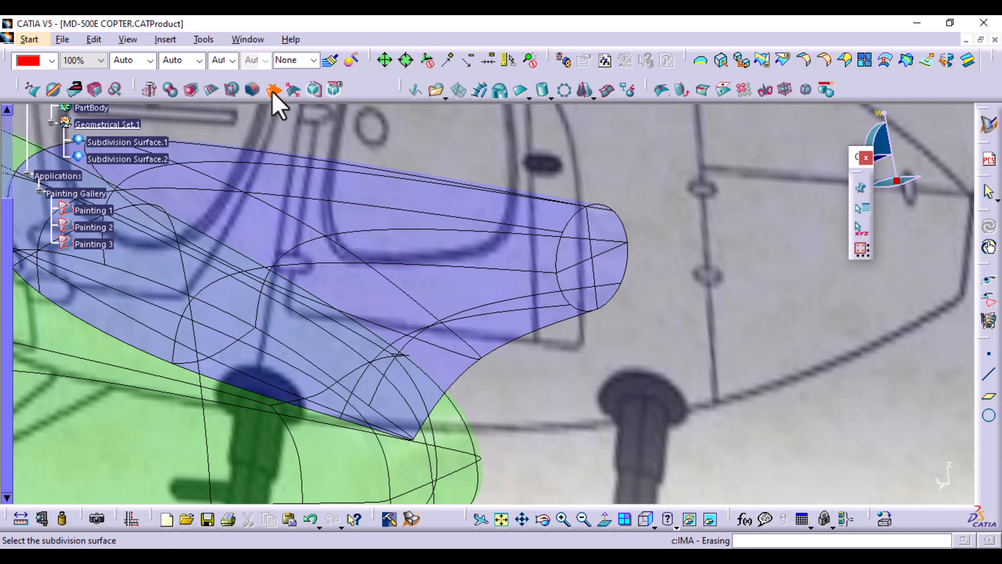
click(574, 244)
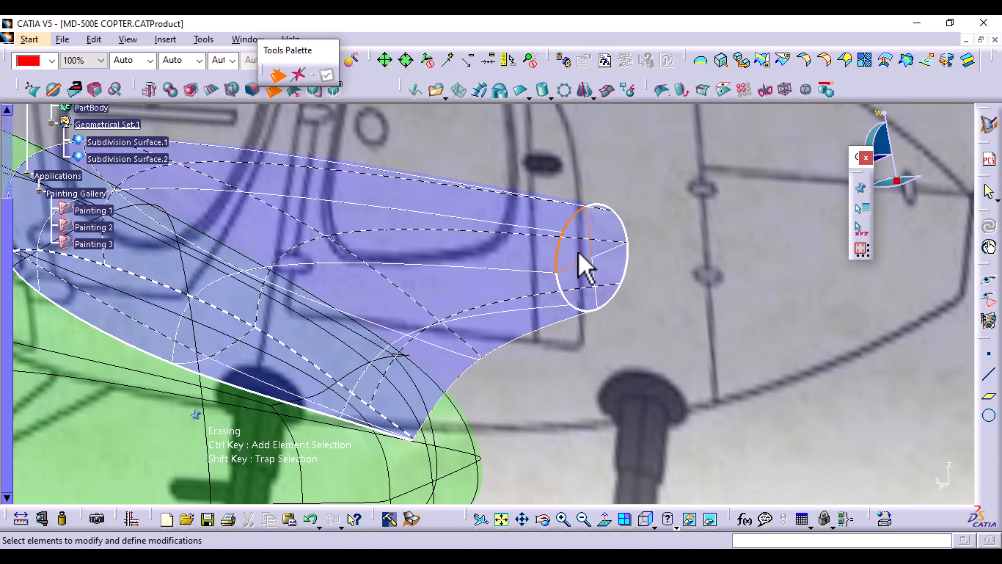
click(577, 252)
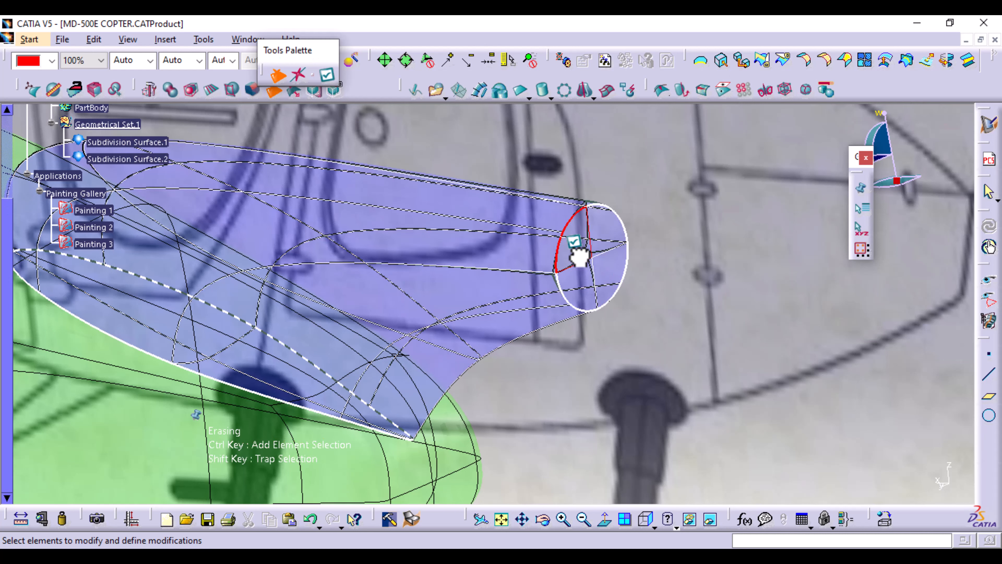
click(603, 242)
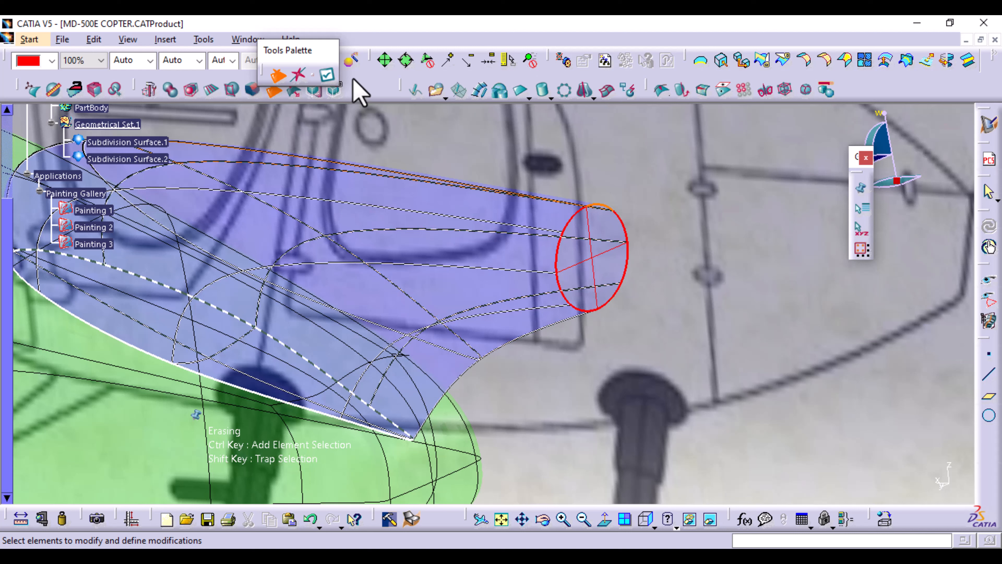
click(331, 73)
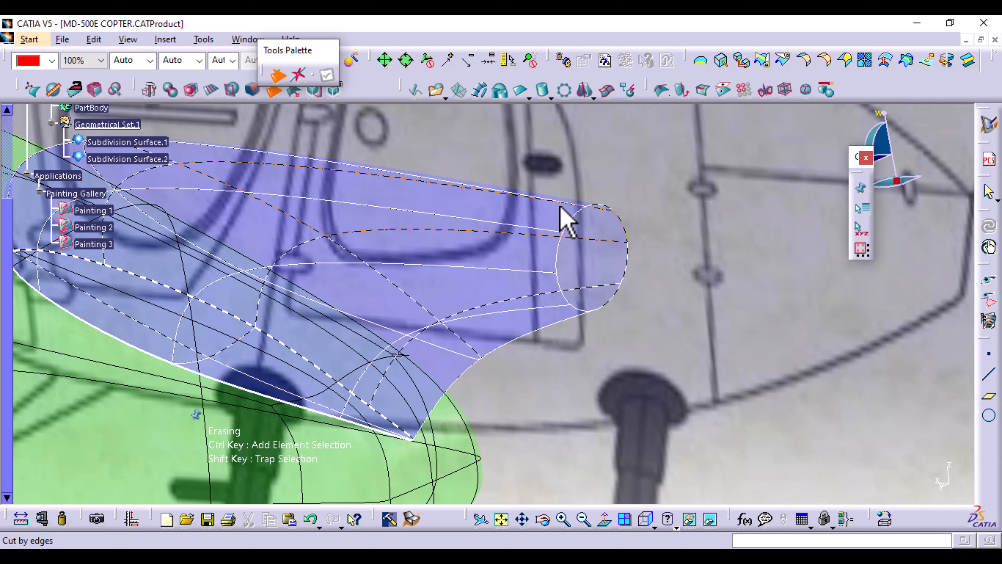
click(477, 150)
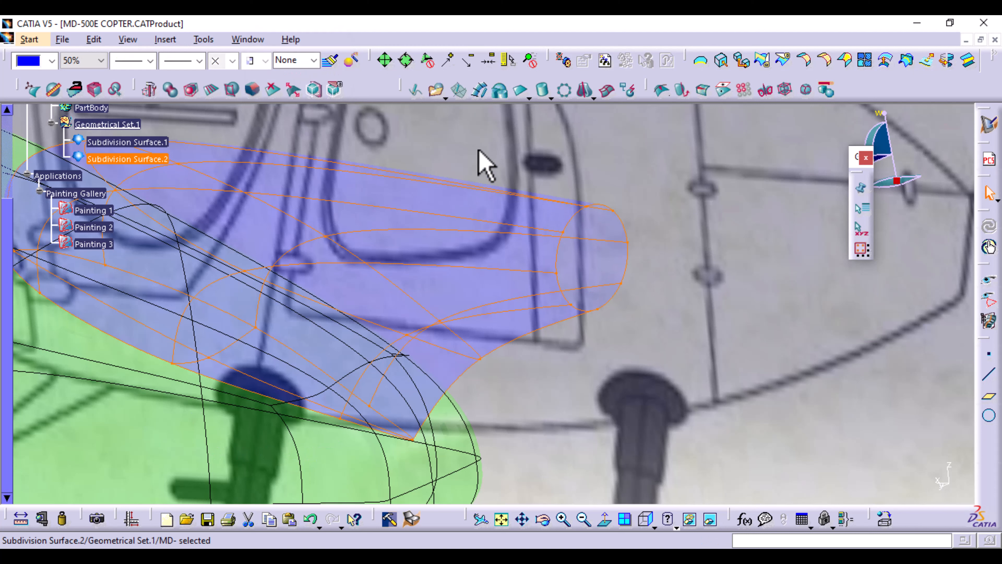
mouse_move(447, 343)
middle_down()
mouse_move(412, 341)
mouse_move(358, 369)
mouse_move(392, 381)
mouse_move(394, 354)
mouse_move(417, 343)
mouse_move(445, 273)
mouse_move(502, 342)
mouse_move(479, 302)
mouse_move(492, 316)
middle_up()
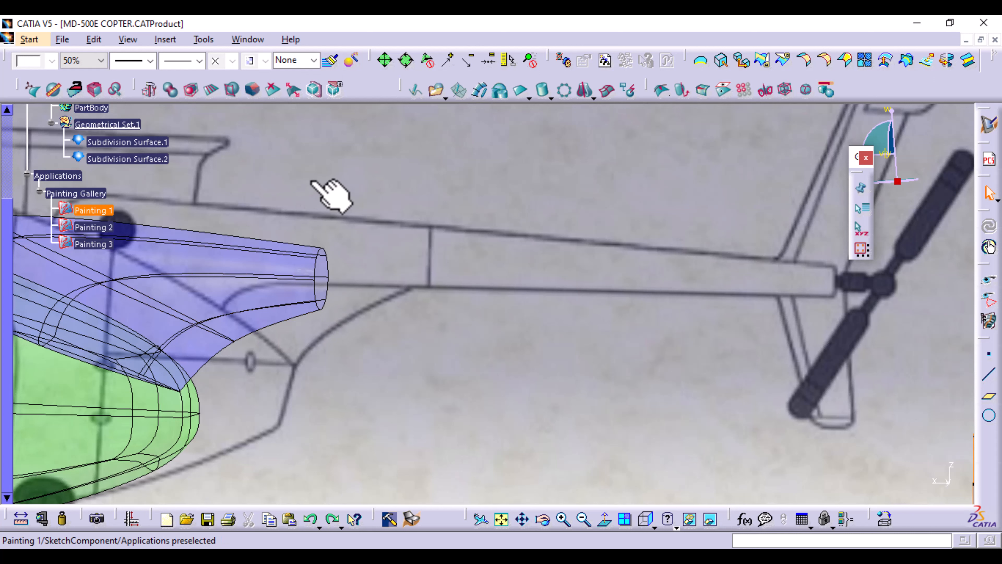
click(190, 92)
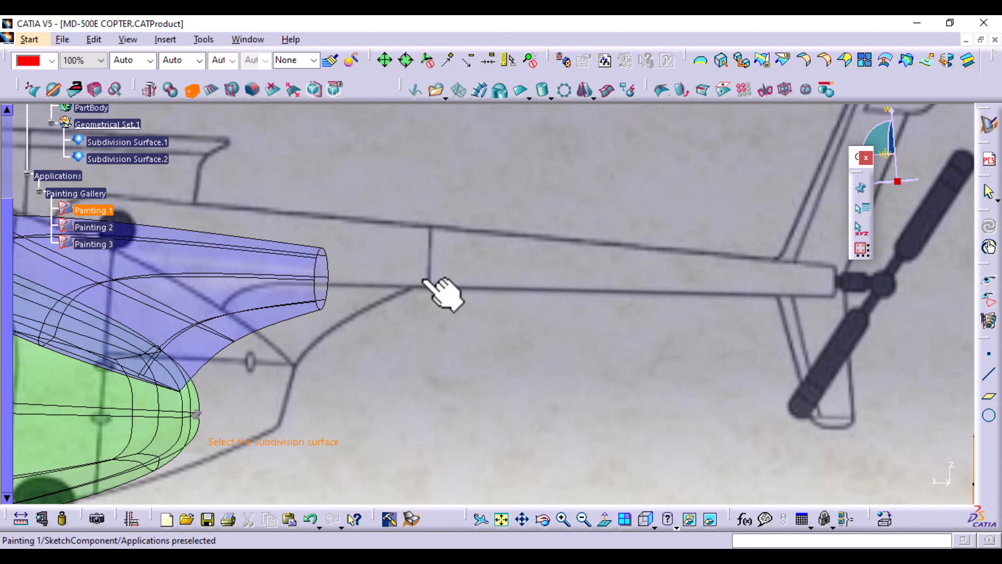
click(305, 268)
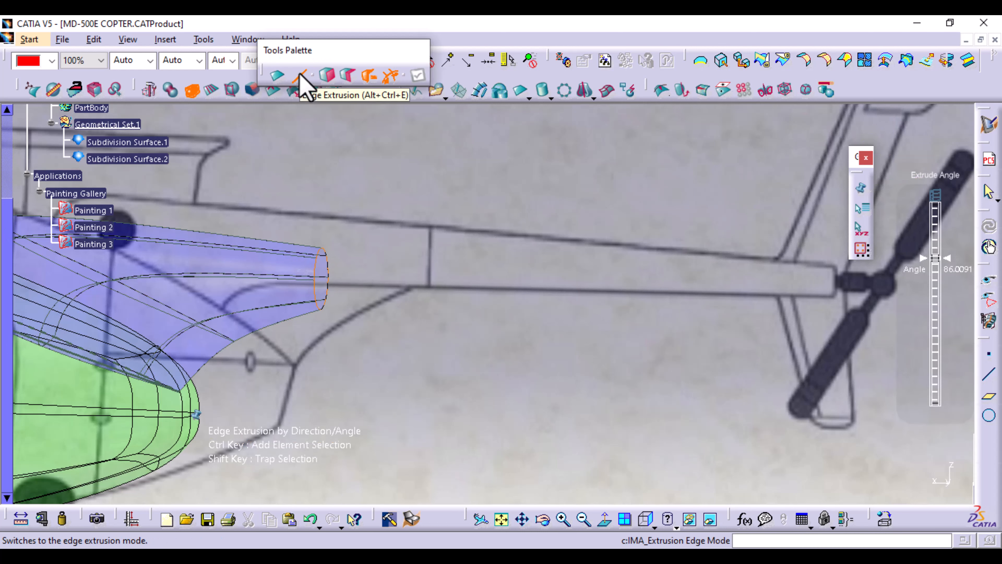
click(348, 76)
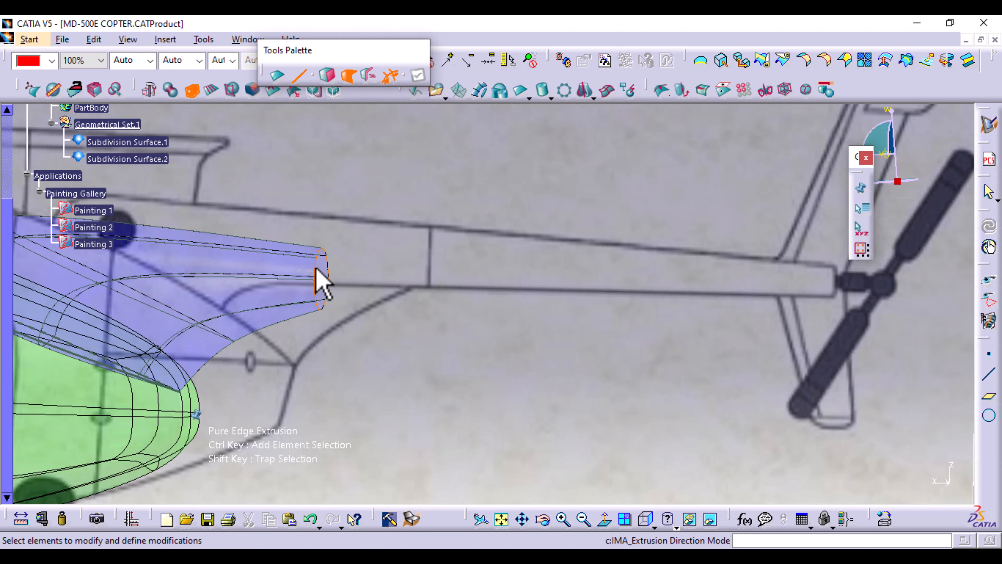
click(320, 279)
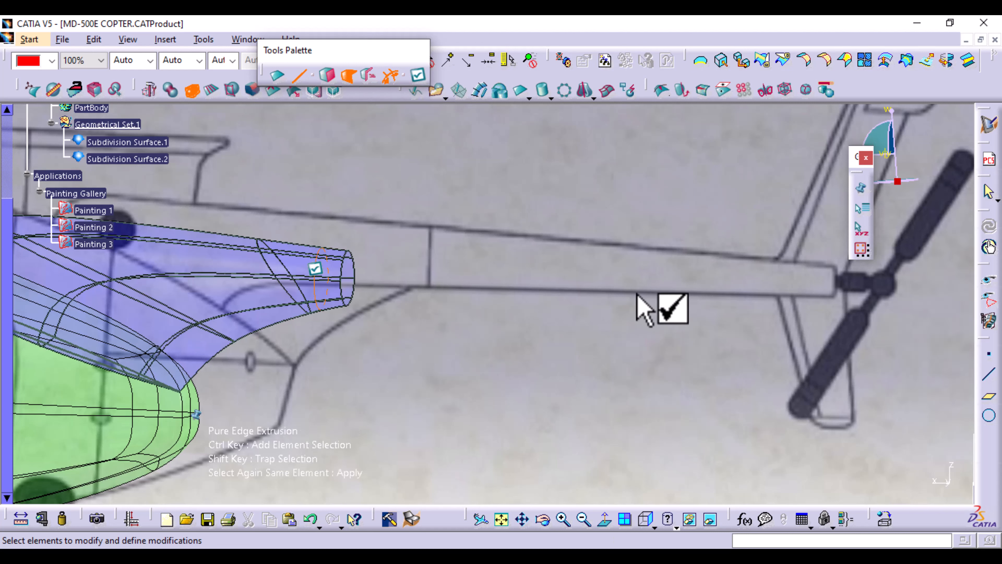
click(645, 521)
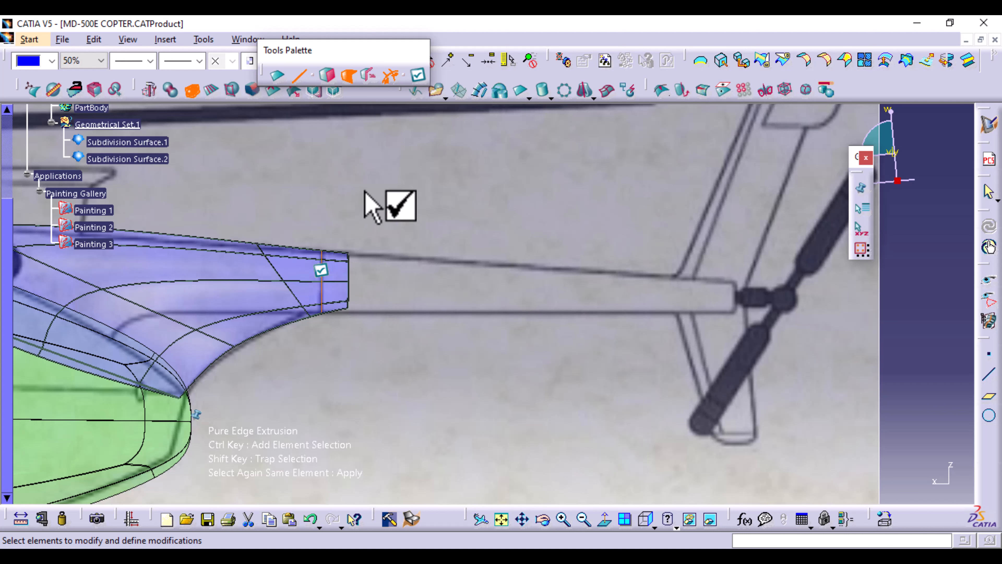
key(Escape)
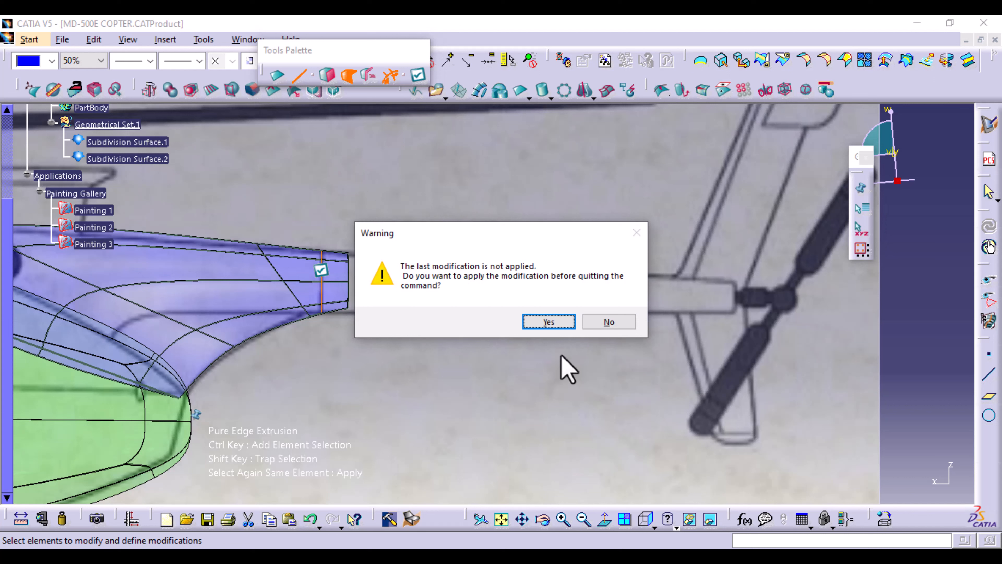
click(607, 321)
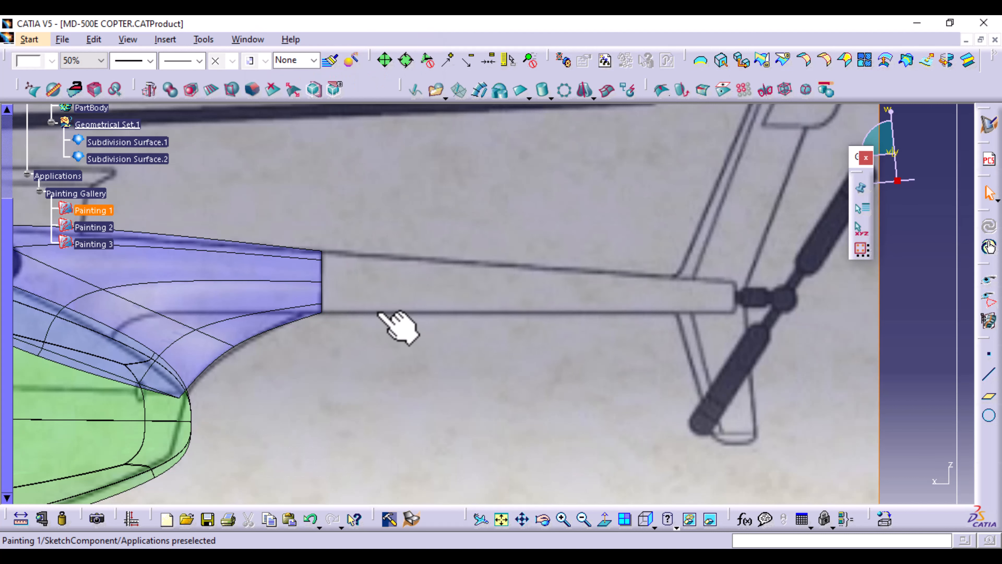
click(543, 91)
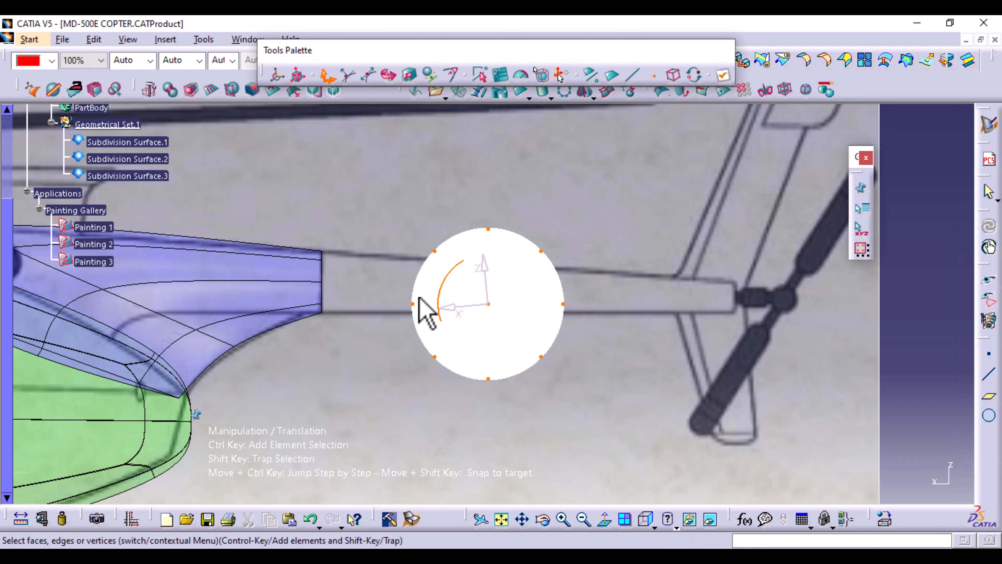
click(312, 518)
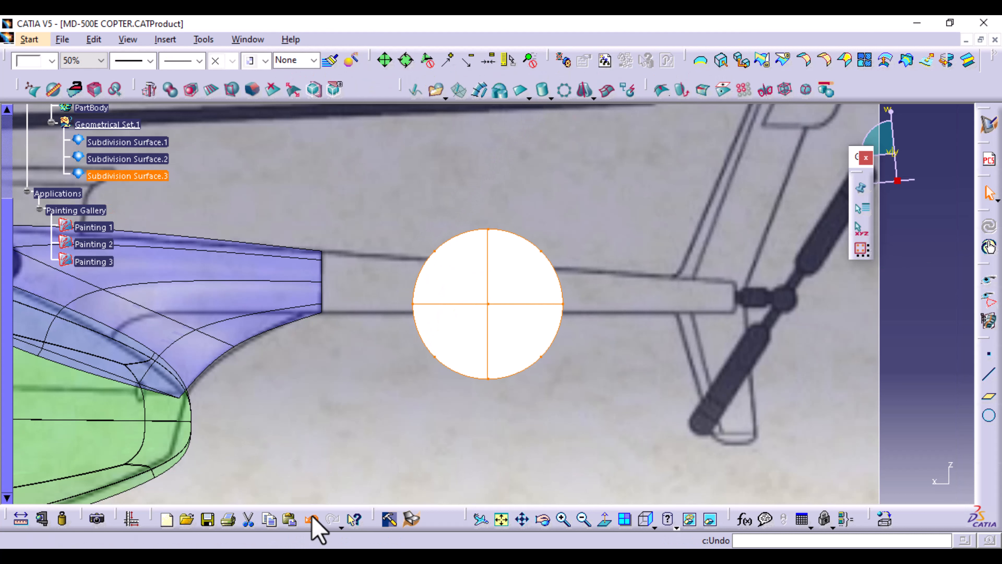
click(312, 518)
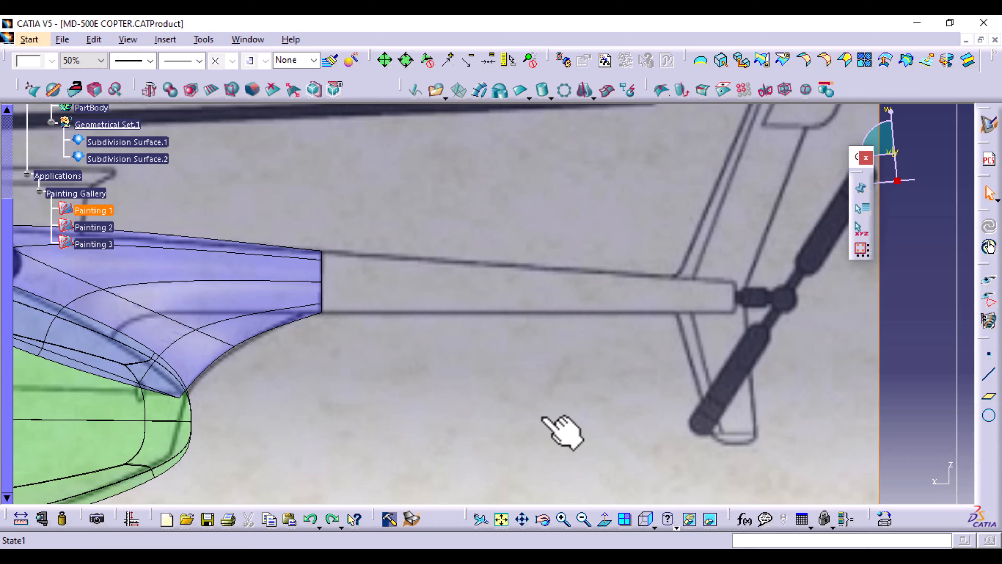
Create a cylindrical subdivision surface for the rear tail boom, oriented from the rear view
key(space)
click(721, 316)
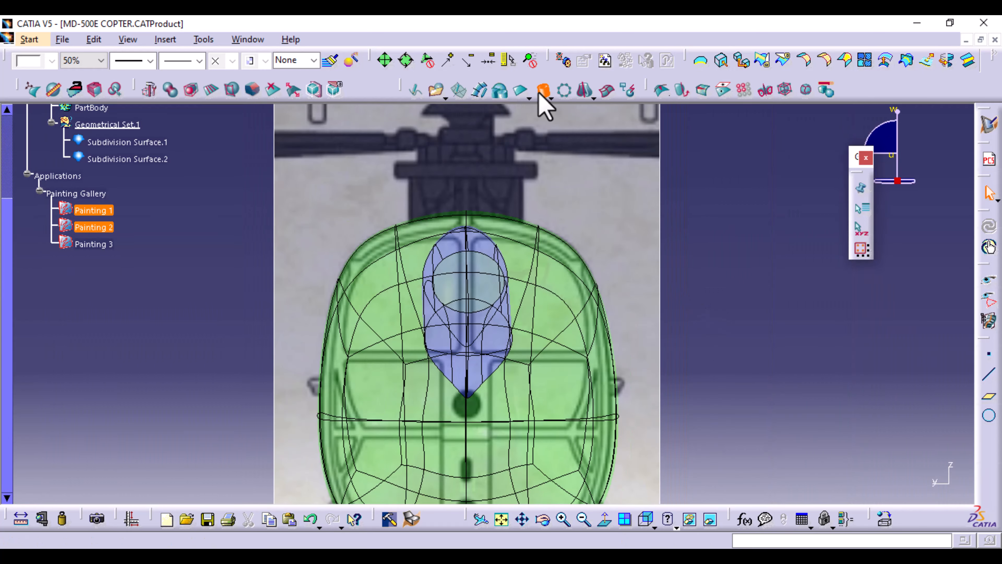
click(542, 92)
click(463, 262)
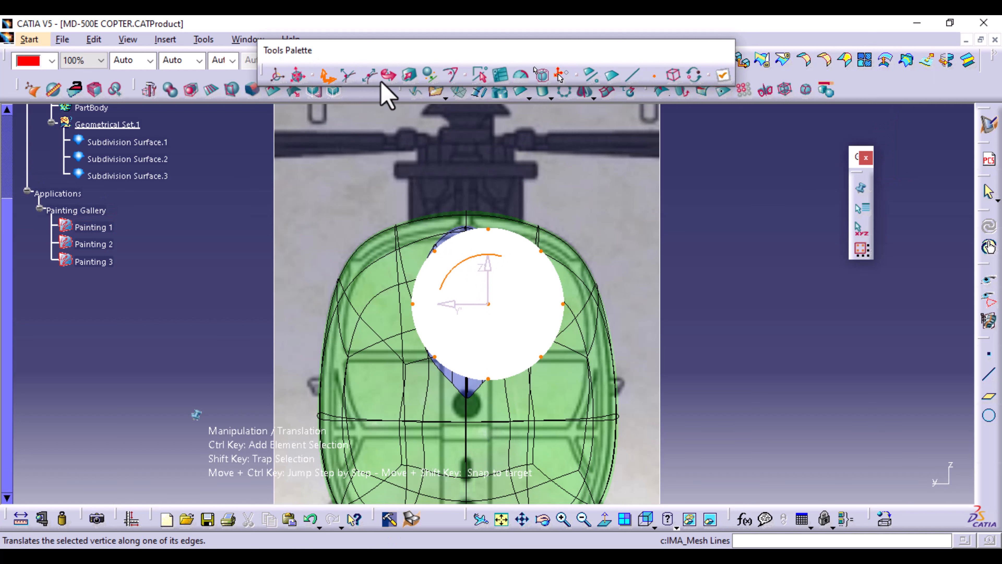
click(412, 75)
drag(459, 257, 475, 288)
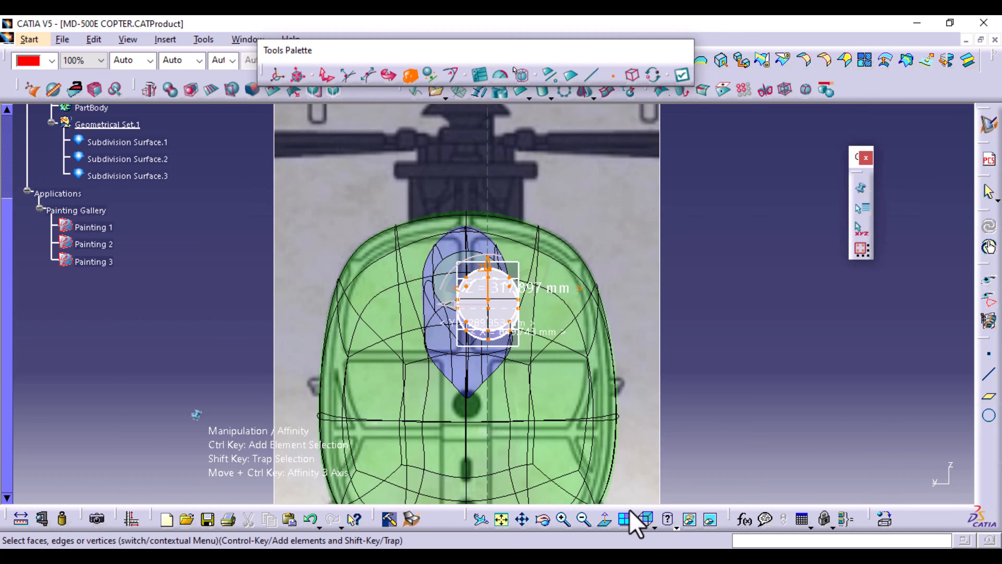
click(684, 77)
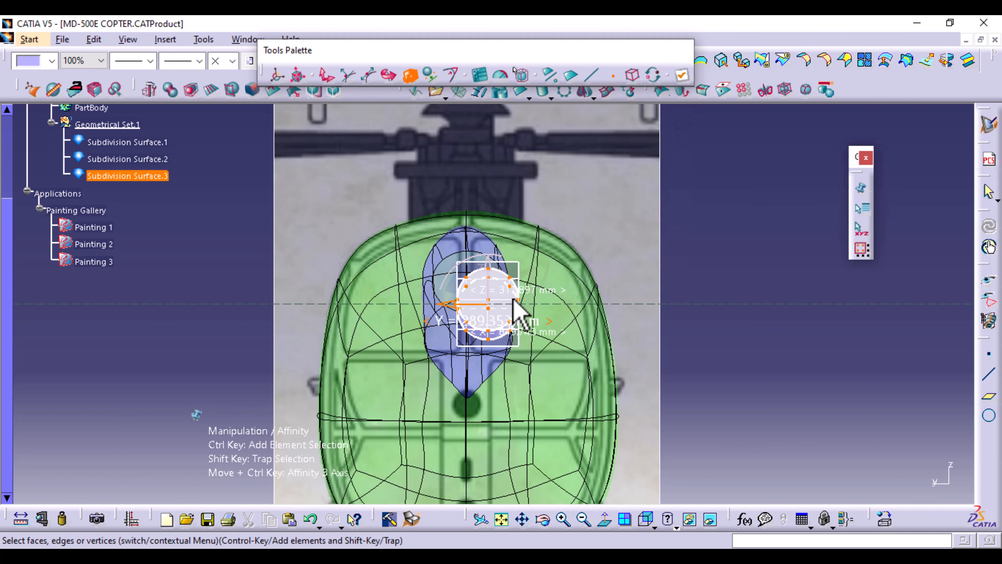
click(309, 315)
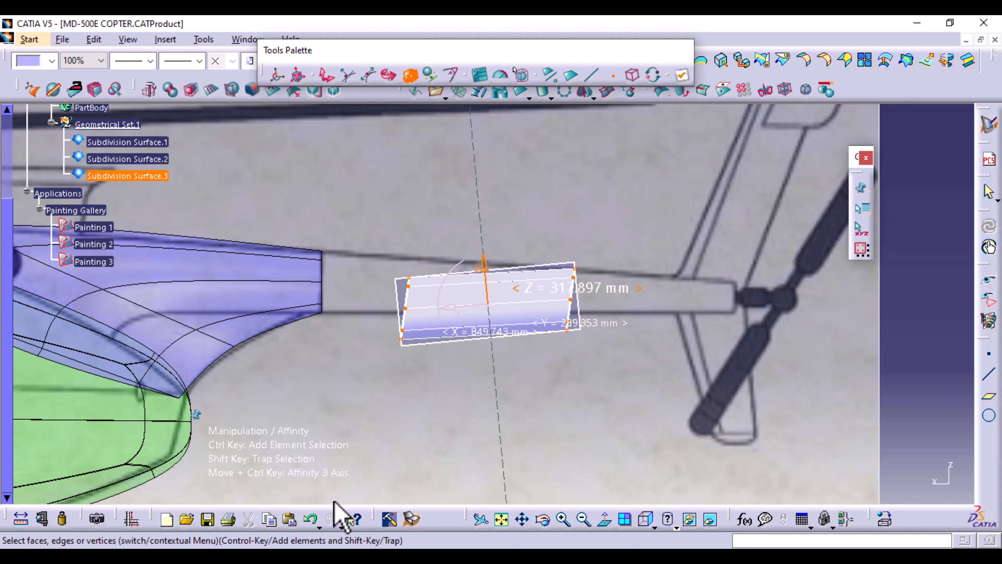
click(319, 528)
click(310, 520)
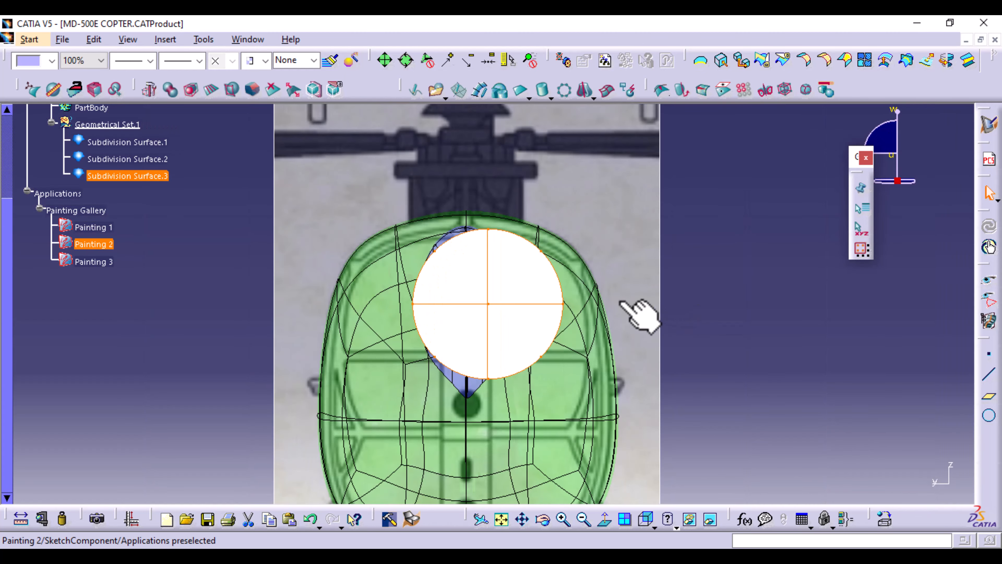
Shrink the new cylinder's cross-section to about 250.7 mm in both Y and Z
click(509, 282)
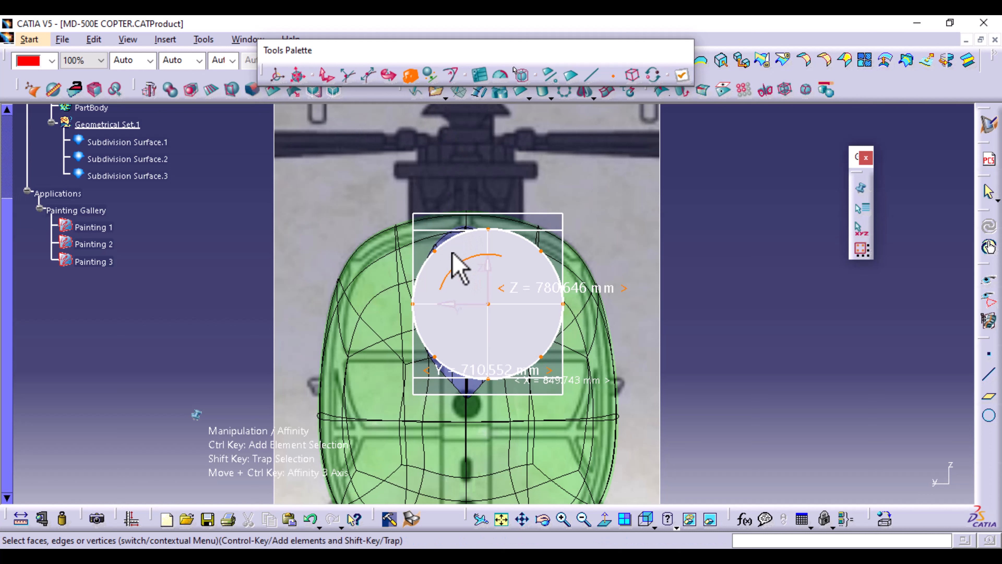
drag(455, 249, 470, 313)
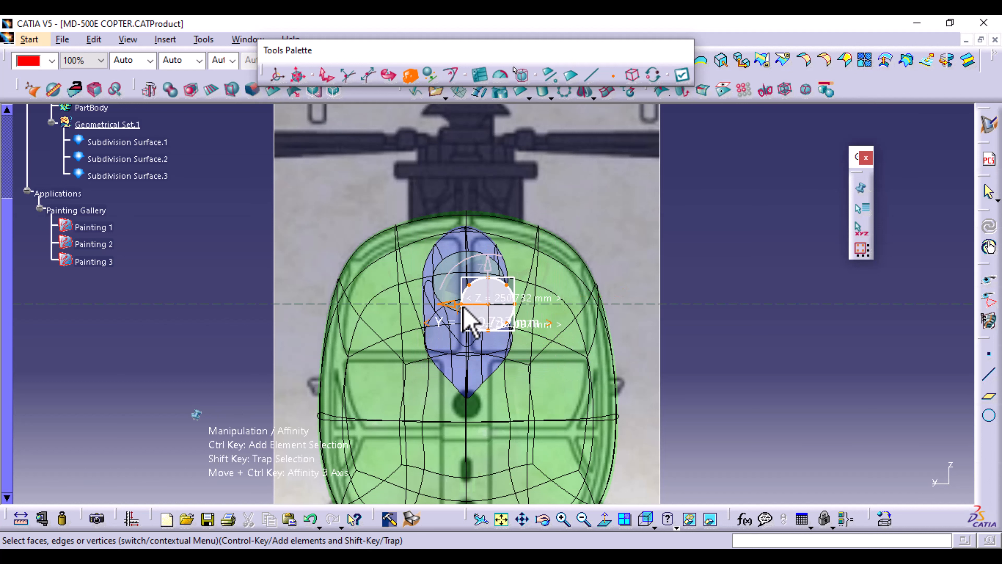
click(681, 74)
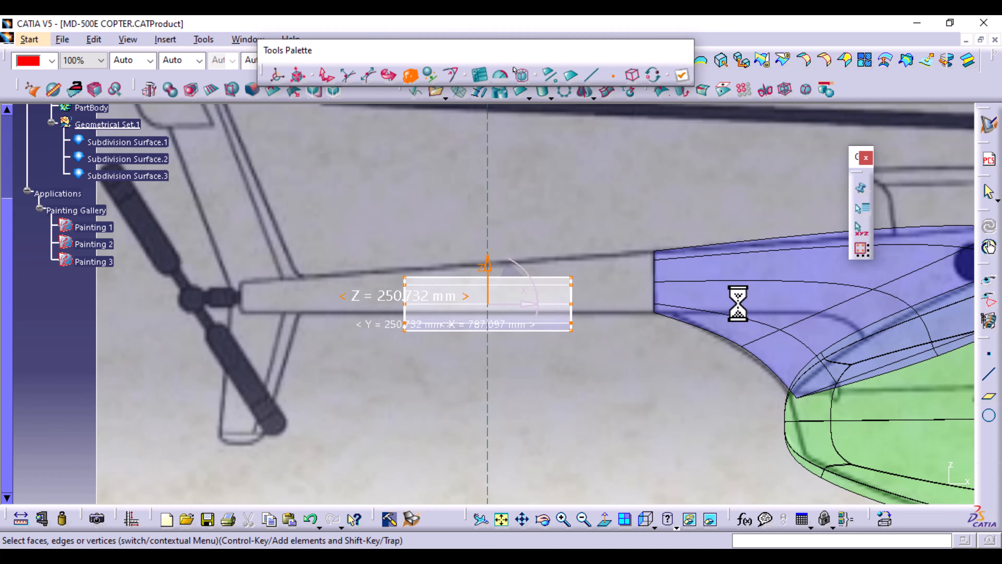
click(370, 307)
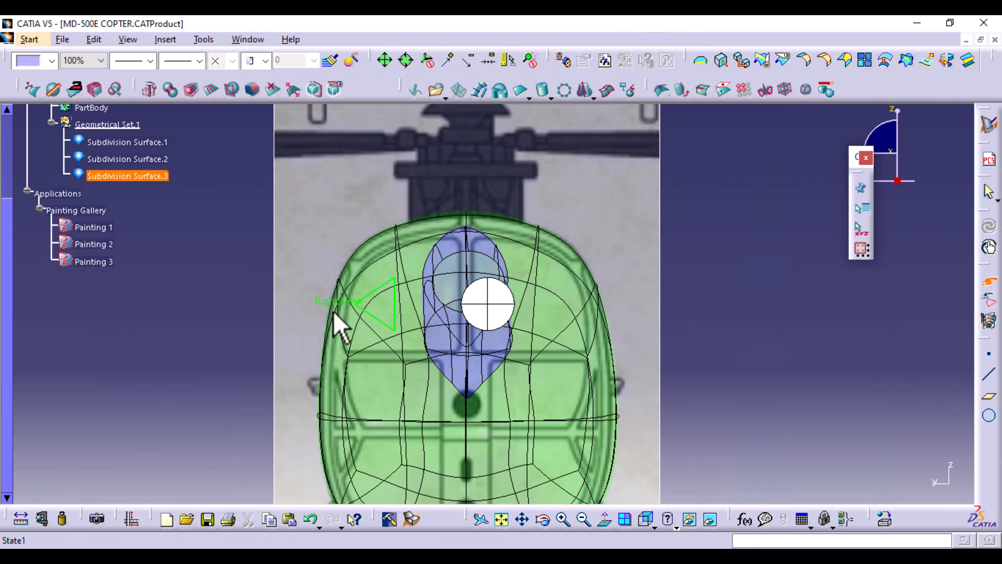
Translate the cylinder rearward and slightly up so its rear end meets the blueprint boom's end at the tail rotor
click(332, 312)
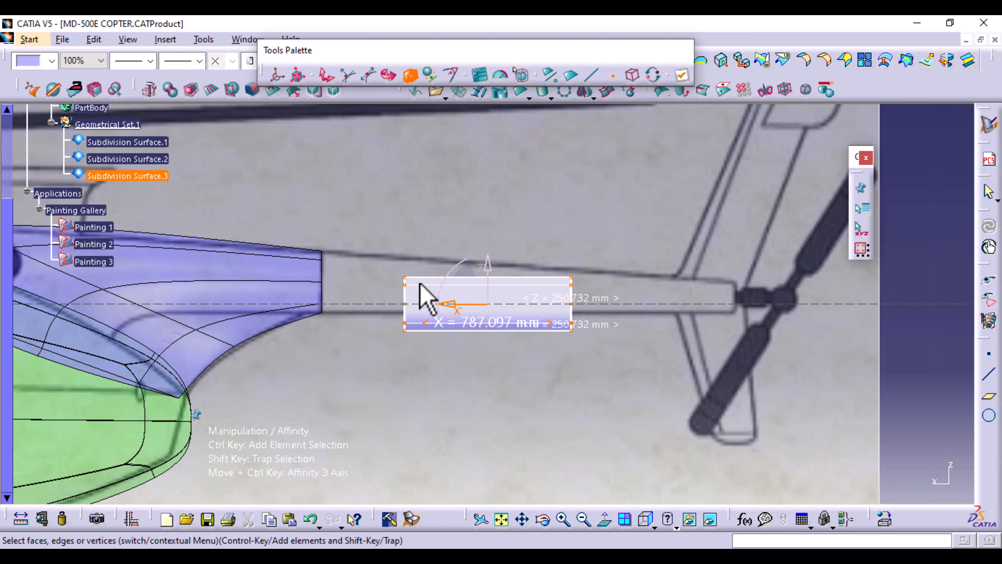
click(325, 76)
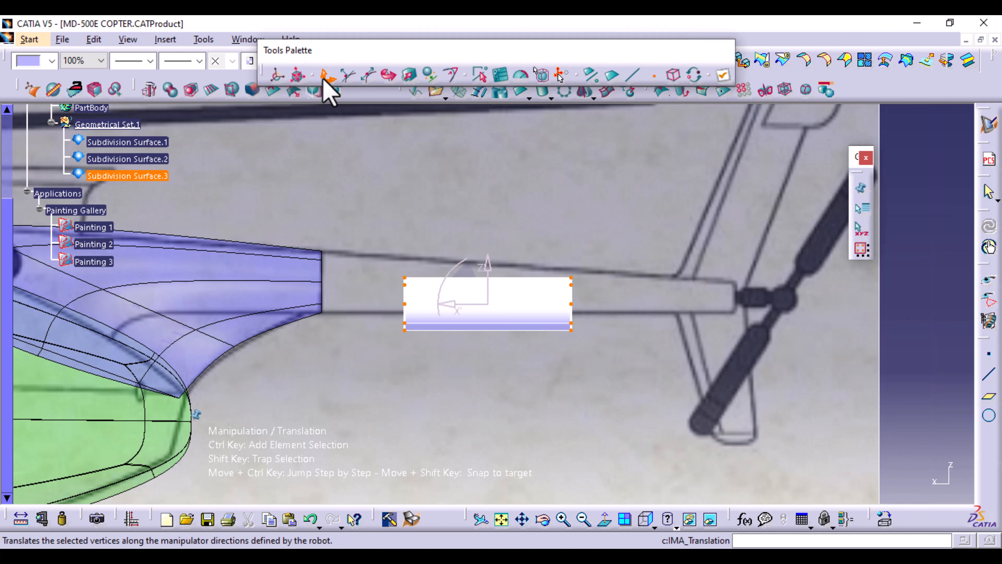
drag(477, 302, 633, 285)
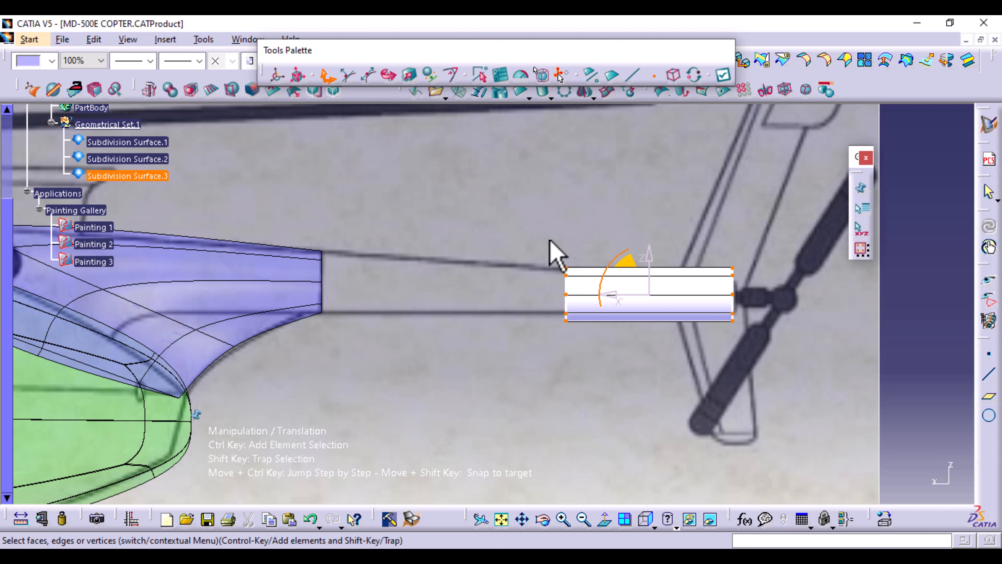
Stretch the cylinder's front-end vertices forward and up along the blueprint boom, stopping just short of the blue boom surface
shift+drag(550, 241, 584, 342)
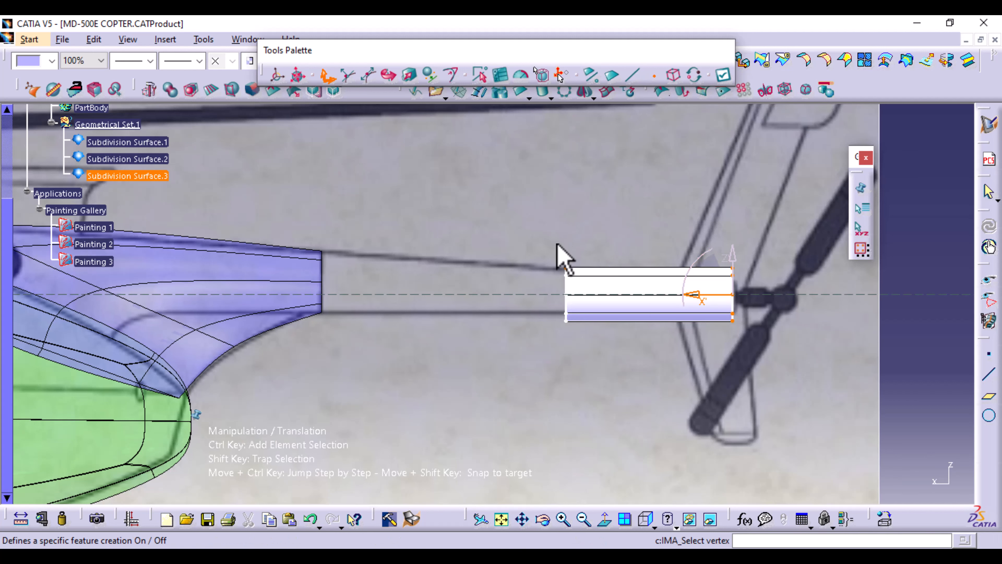
shift+drag(553, 238, 572, 291)
shift+drag(585, 352, 586, 354)
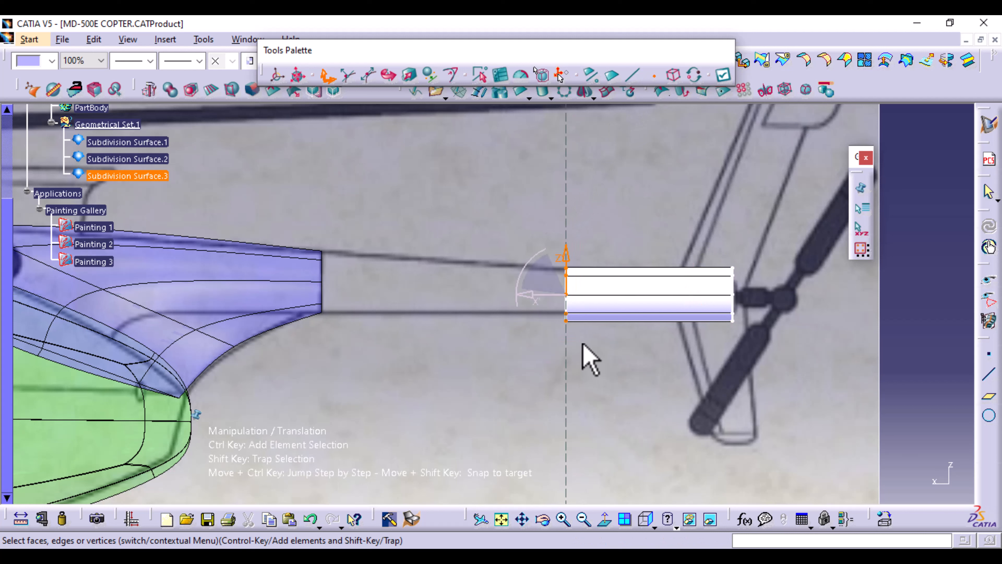
drag(542, 309, 354, 251)
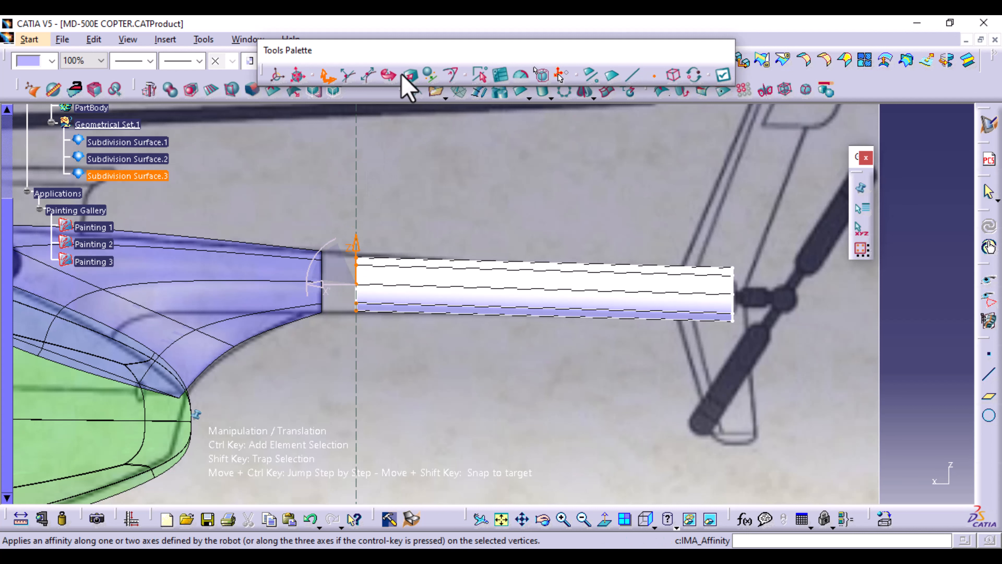
Enlarge the front end of the cylinder vertically to about 276 mm to fit the blueprint's boom height
click(404, 76)
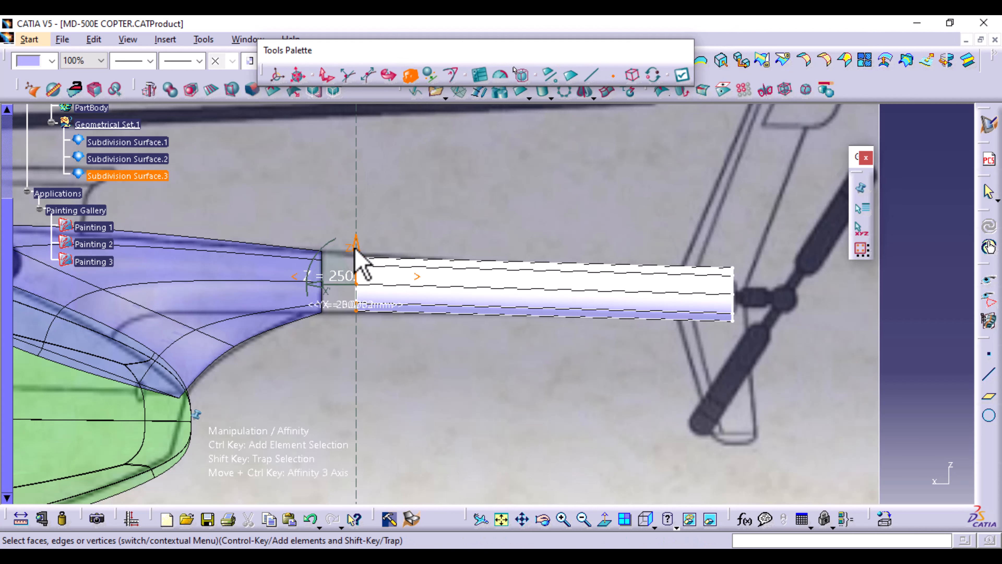
drag(355, 249, 357, 246)
drag(310, 305, 356, 248)
click(324, 77)
middle_drag(362, 378, 547, 430)
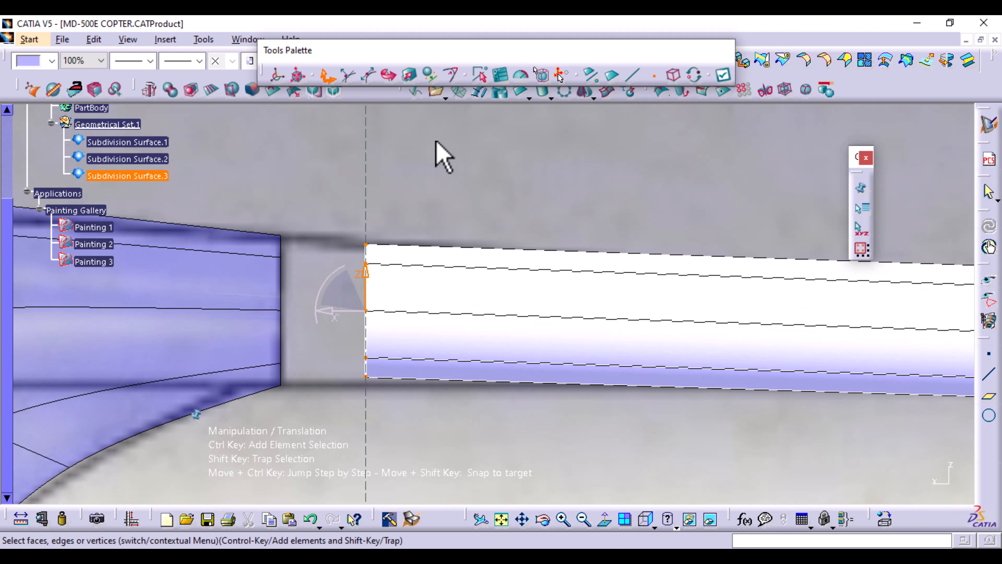
click(410, 75)
drag(365, 272, 366, 266)
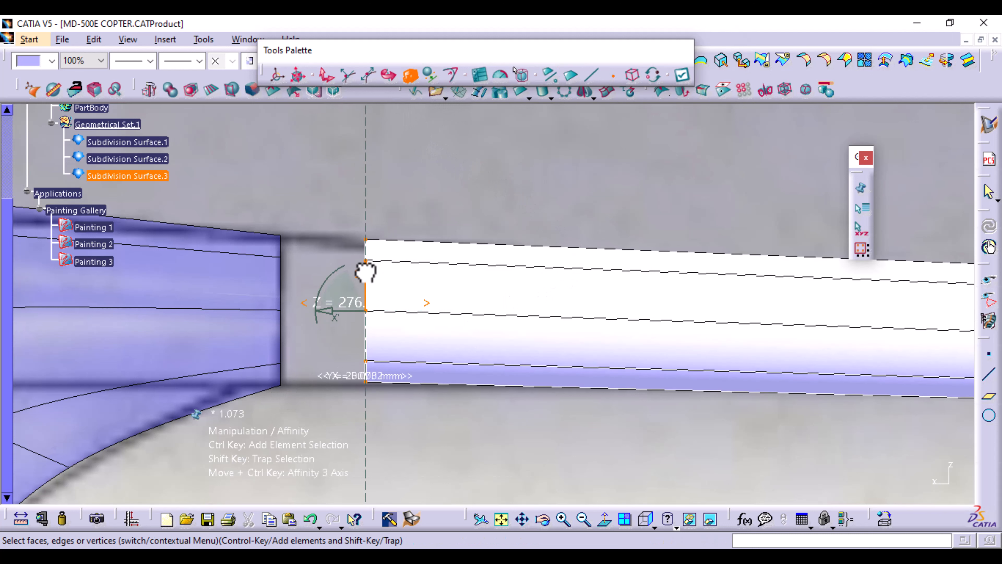
click(327, 74)
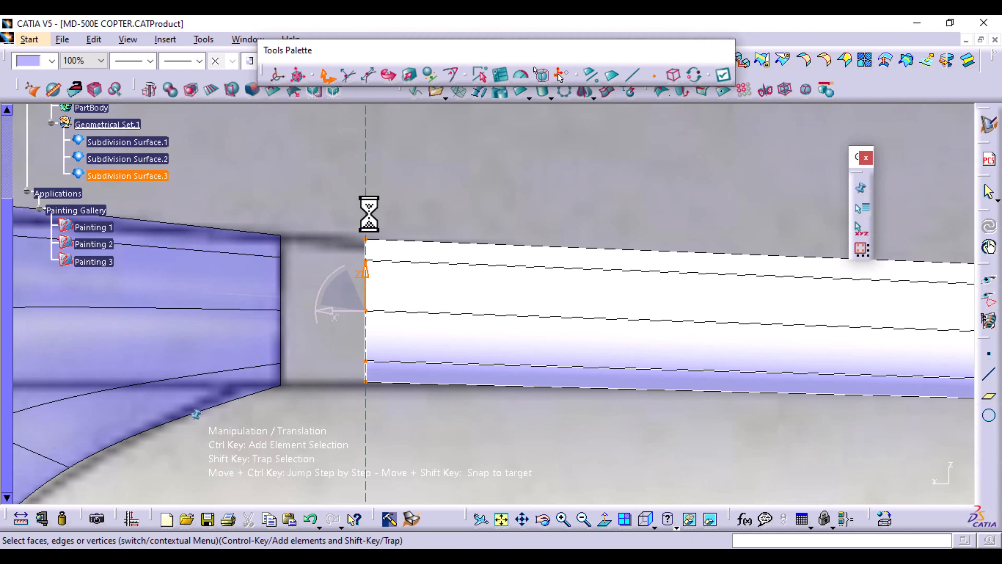
Lower the front end of the tail-boom surface about 6 mm to match the side-view blueprint and apply the change
drag(366, 273, 367, 280)
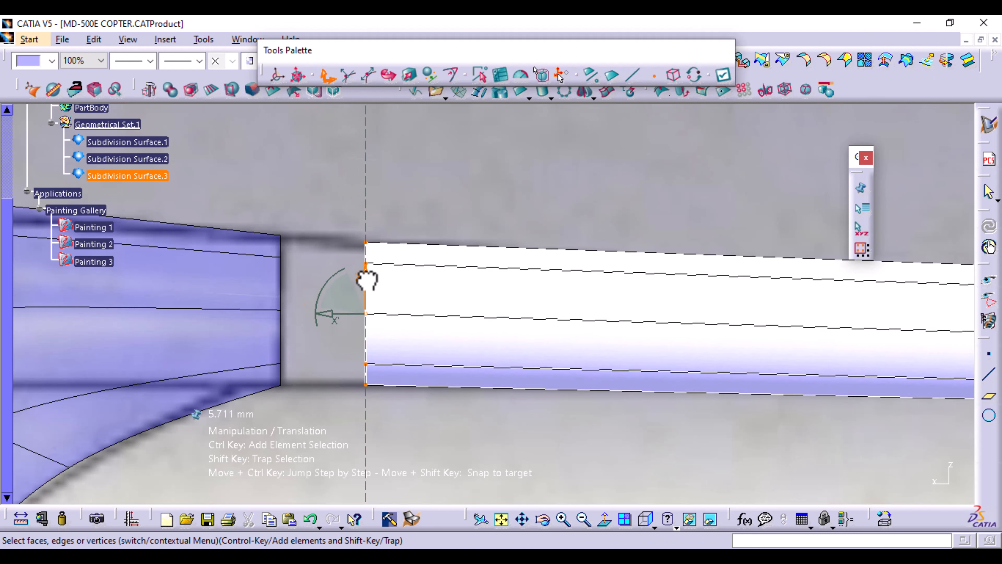
click(723, 75)
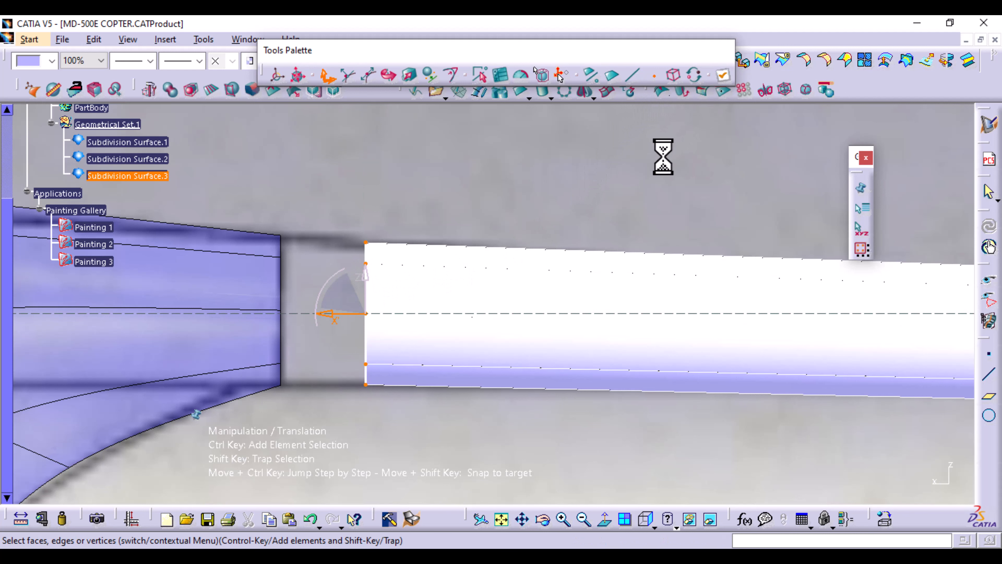
Give the tail-boom surface a red colour at 50% transparency so the blueprint shows through
click(101, 61)
click(98, 108)
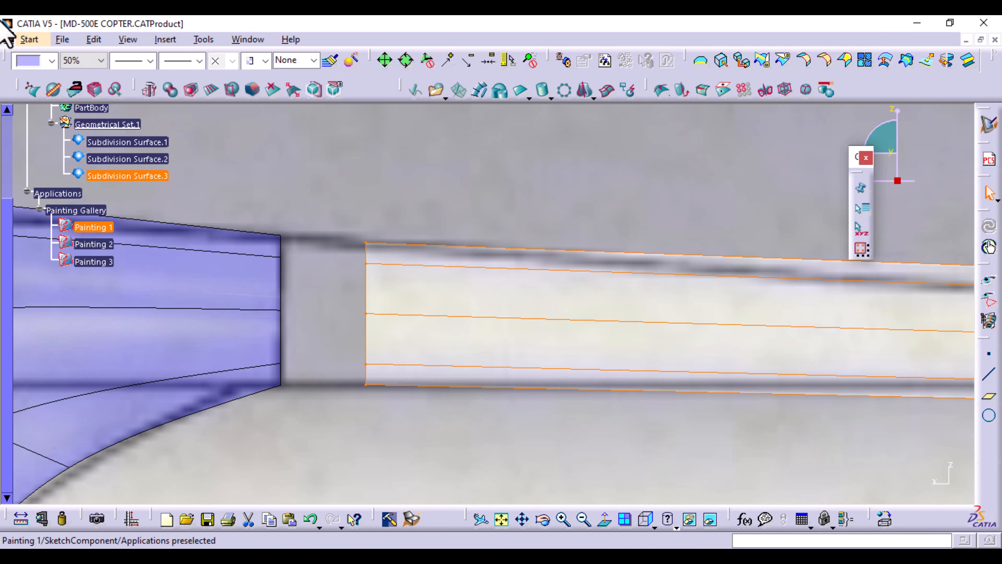
click(52, 60)
click(37, 190)
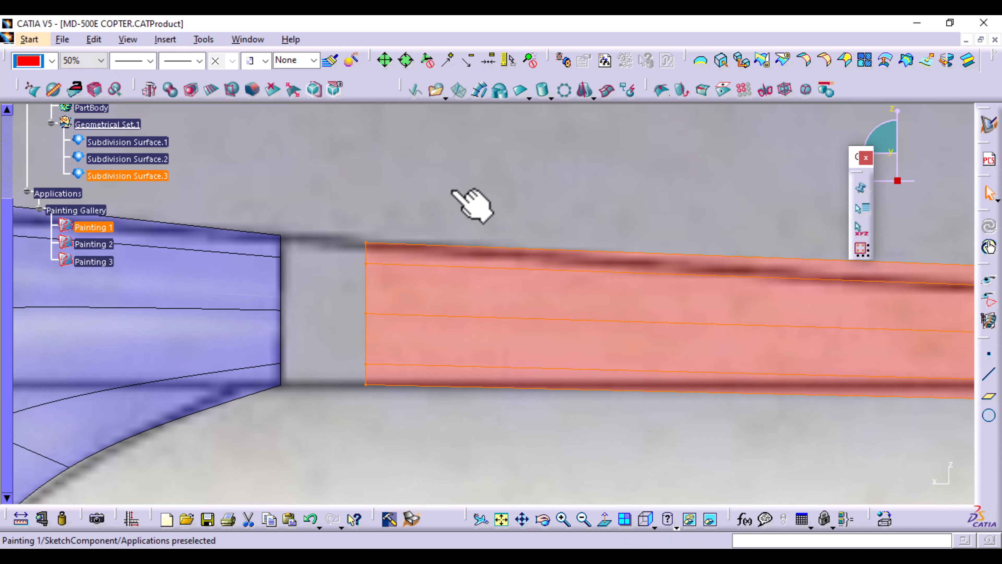
Edit the red tail-boom surface and scale its rear end points vertically to about 167 mm with Affinity
middle_drag(709, 436, 445, 334)
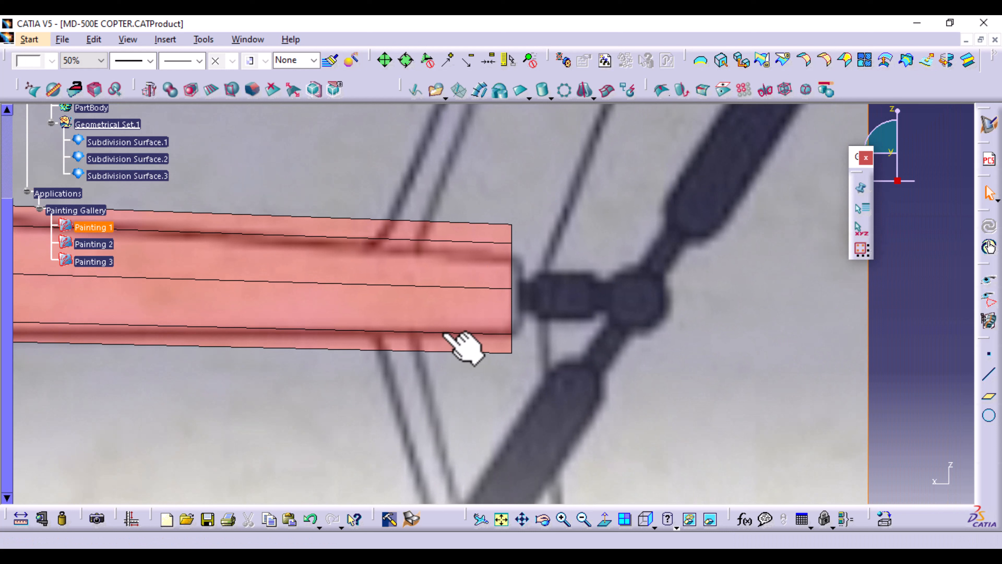
double_click(442, 265)
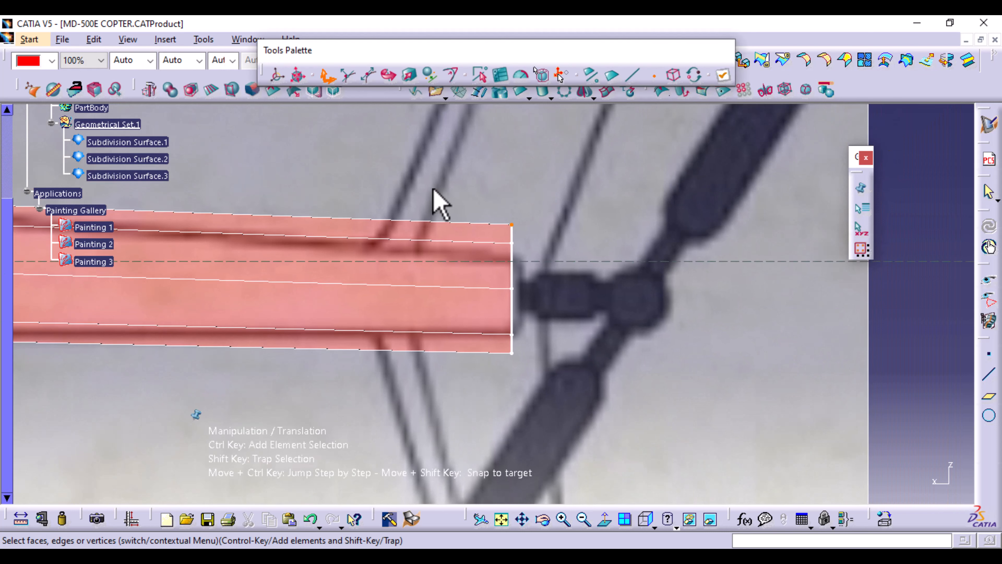
shift+drag(477, 197, 505, 249)
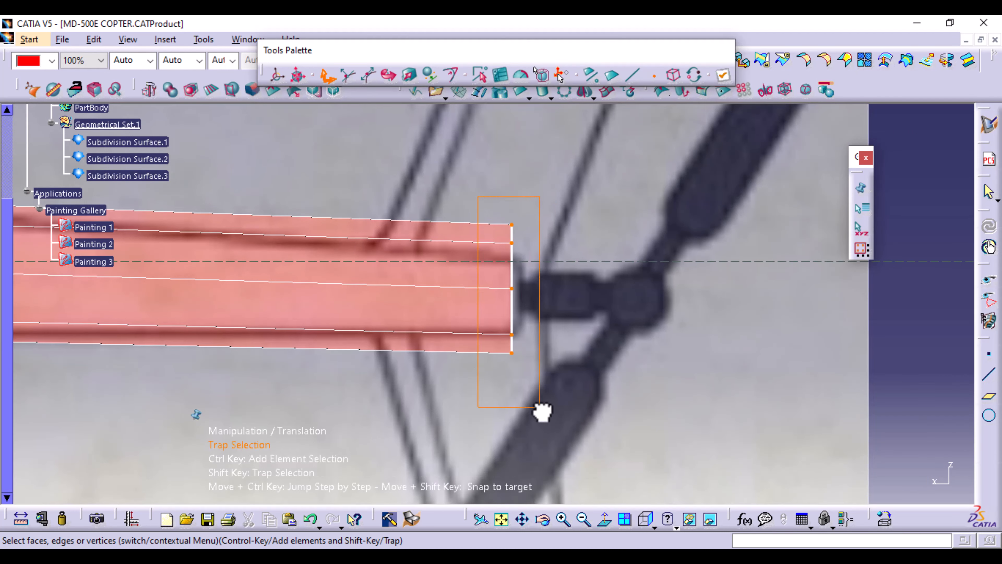
shift+drag(540, 407, 540, 407)
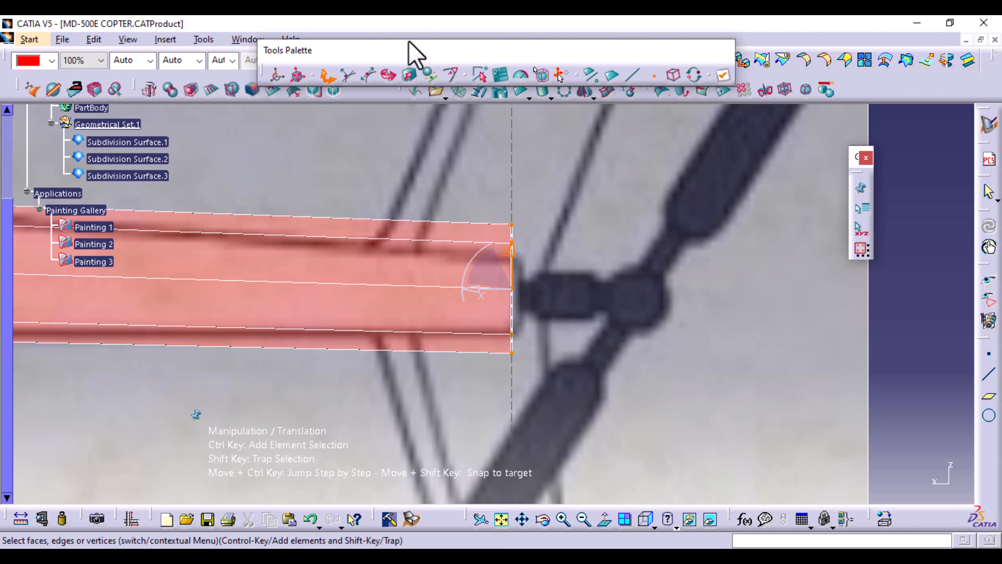
click(411, 74)
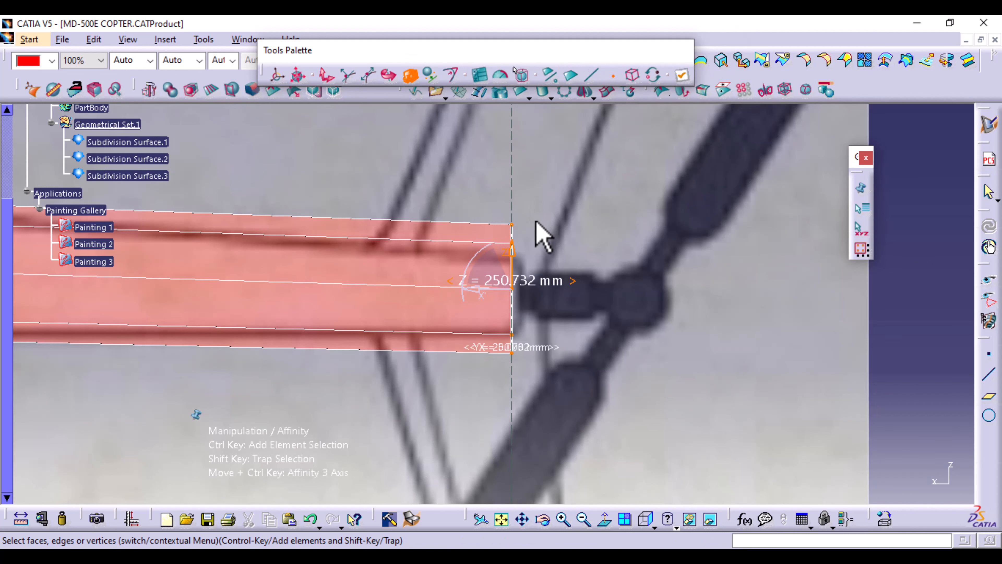
drag(514, 248, 515, 266)
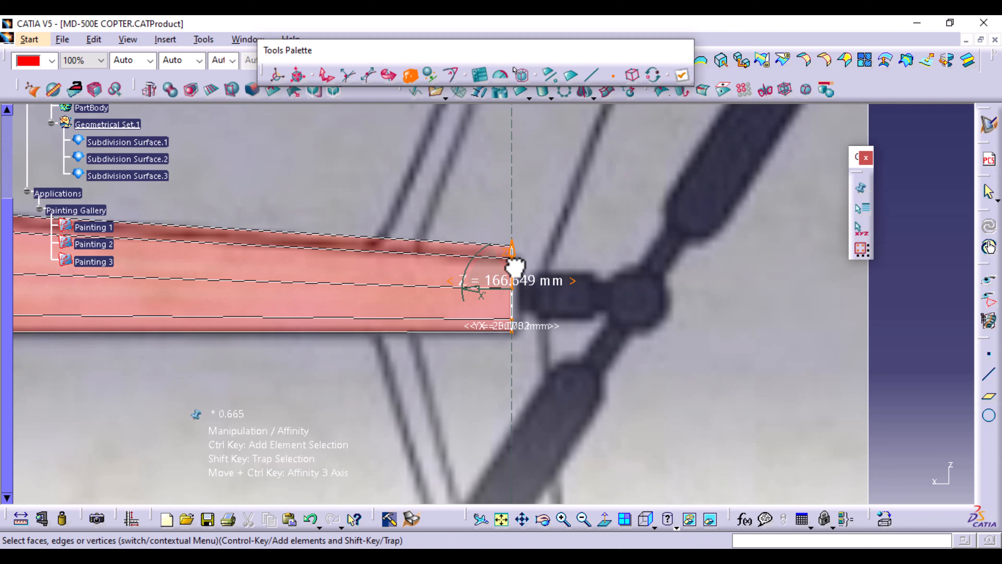
Move the boom's rear end points down about 11 mm, back to the blueprint's boom end, and down another 2 mm or so
click(326, 76)
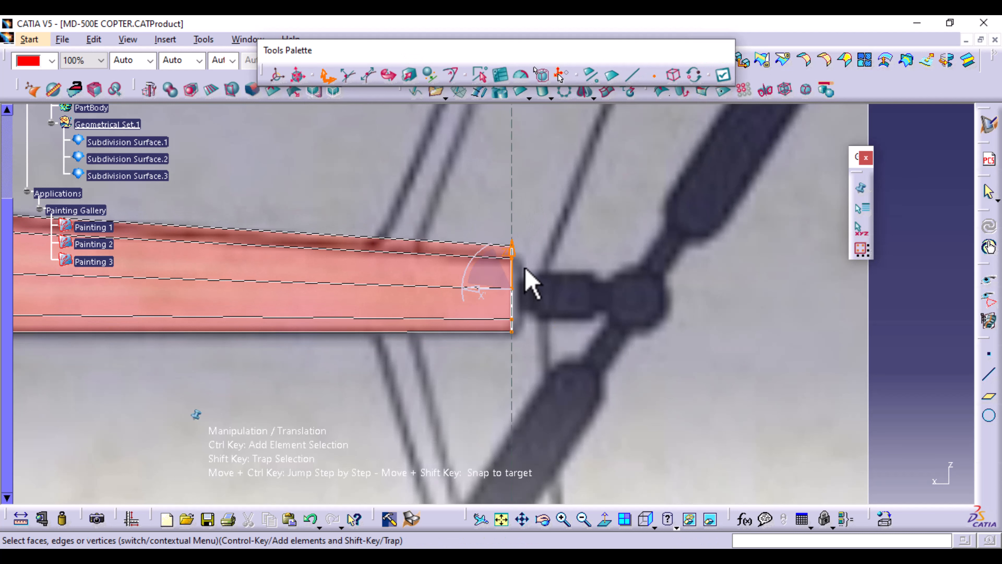
drag(515, 252, 517, 261)
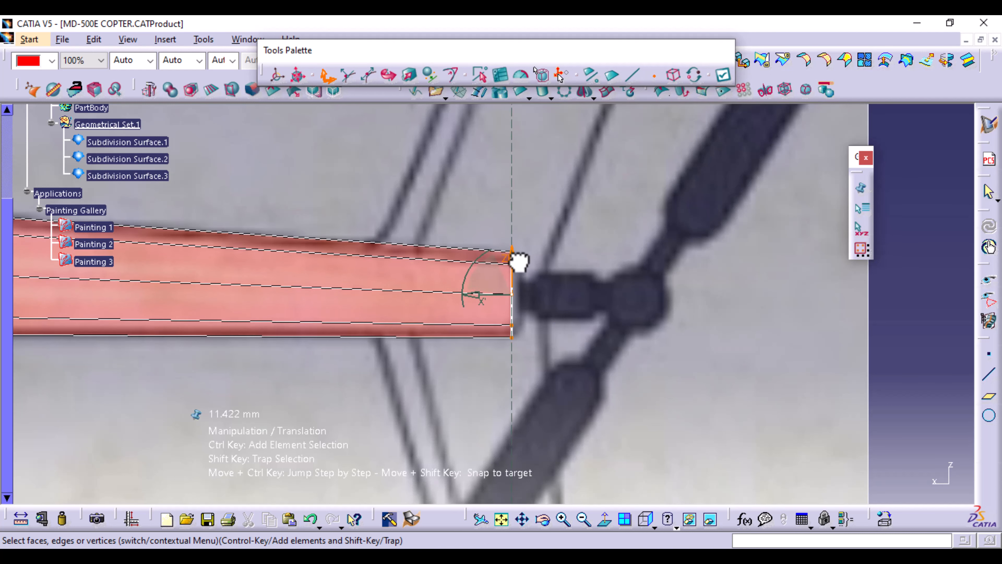
middle_drag(559, 380, 556, 276)
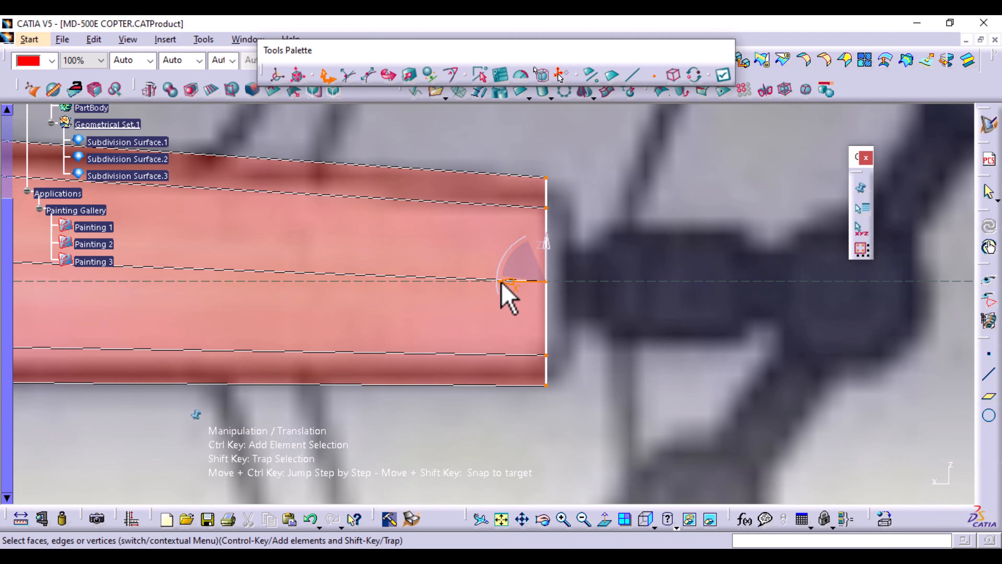
drag(501, 282, 519, 288)
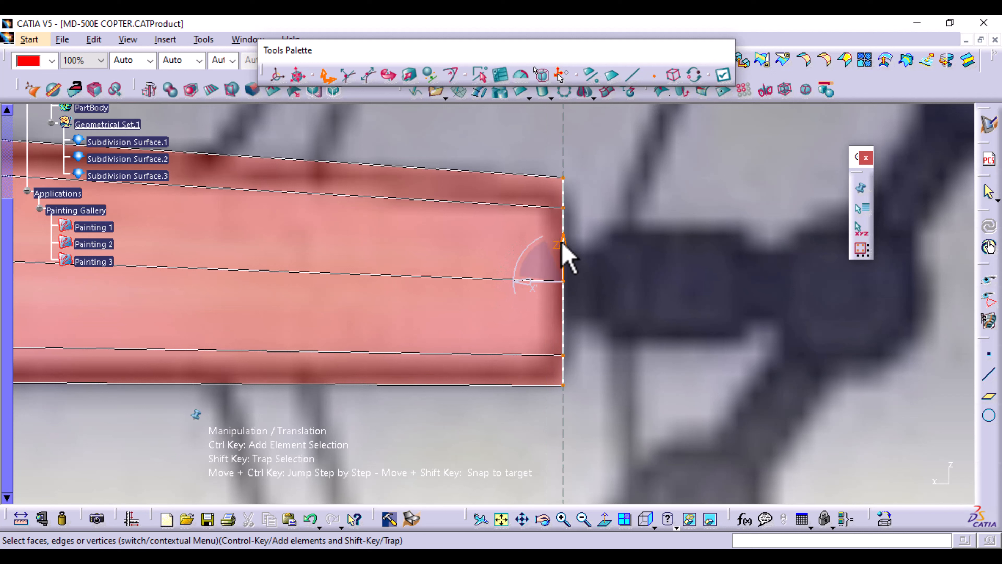
drag(563, 248, 564, 250)
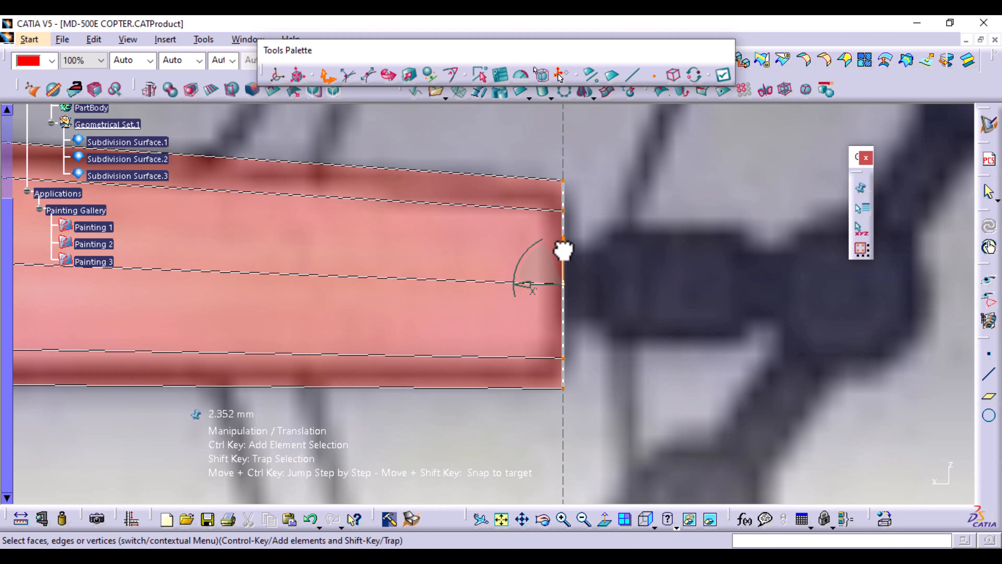
Scale the boom's rear end vertically to about 152 mm and apply the shape changes
click(410, 76)
drag(564, 250, 565, 251)
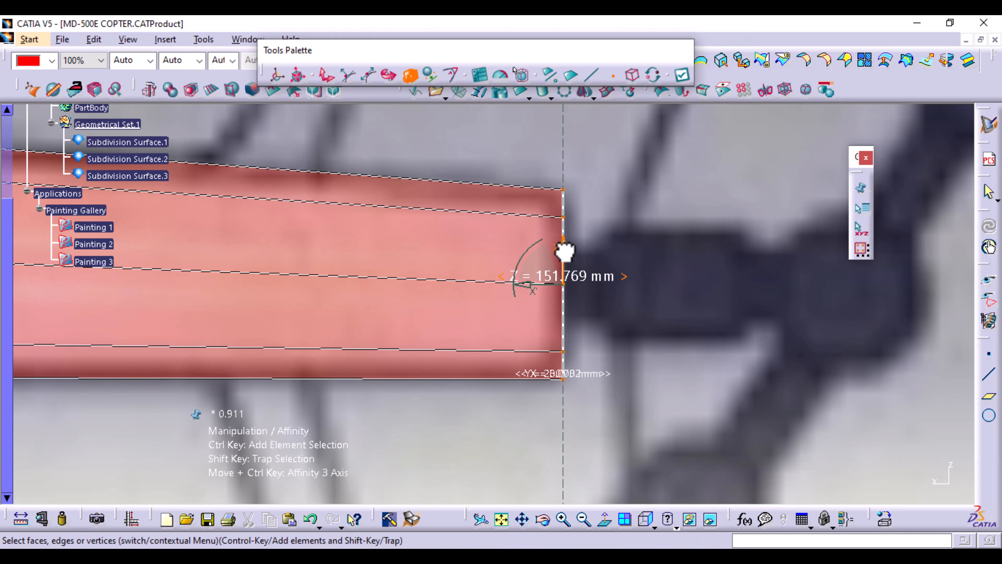
middle_drag(396, 252, 414, 409)
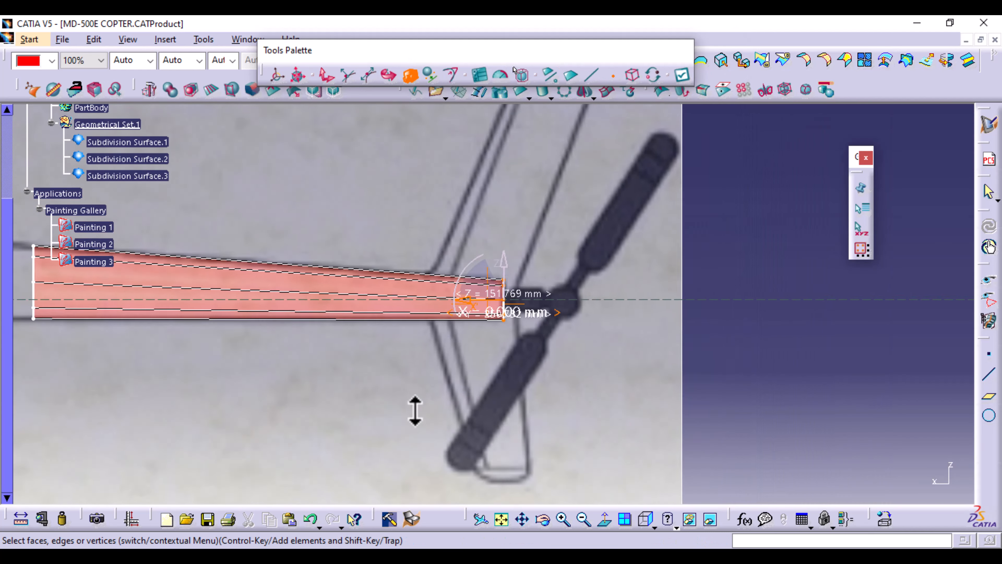
middle_drag(324, 374, 678, 390)
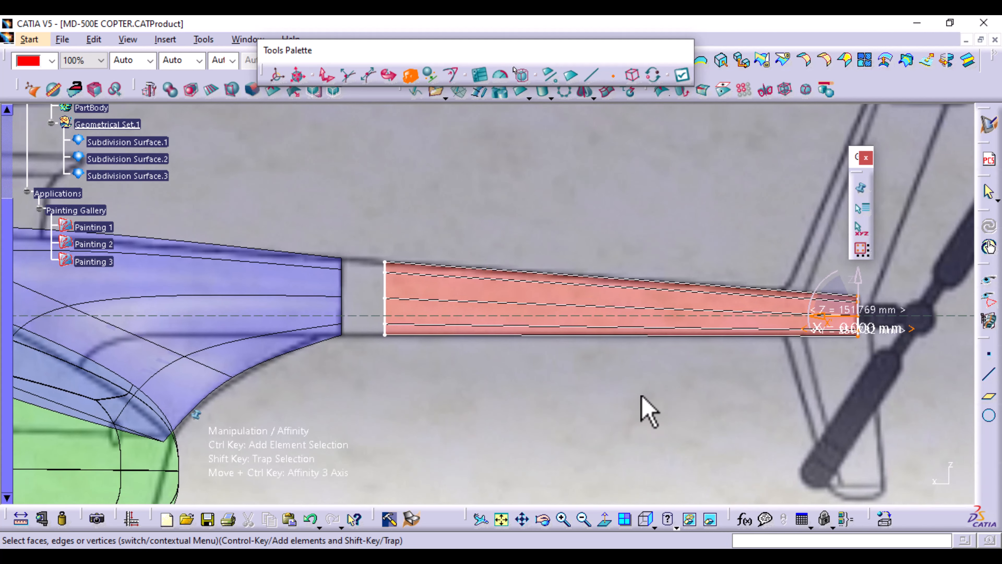
middle_drag(436, 393, 445, 308)
middle_drag(413, 423, 526, 438)
click(648, 520)
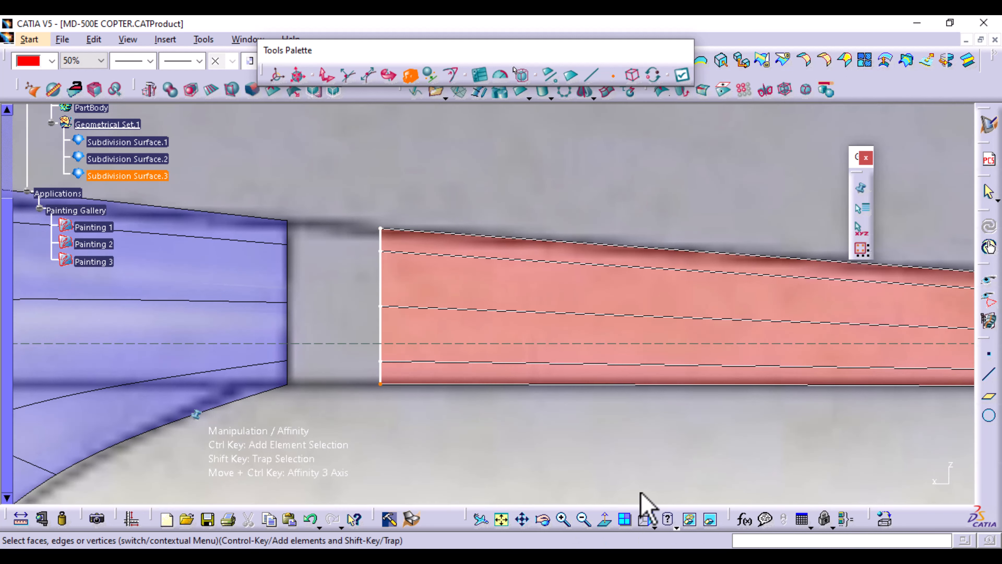
click(683, 75)
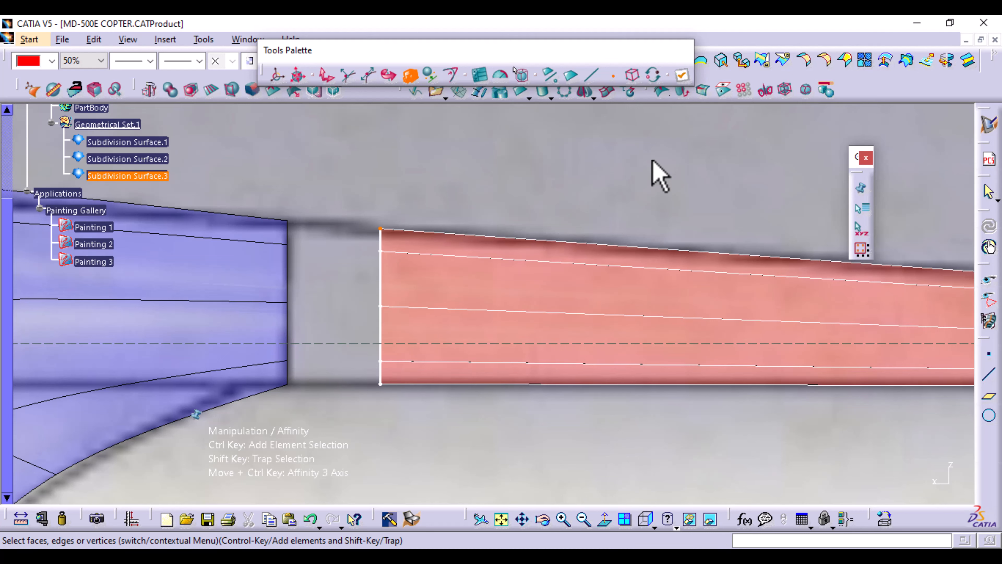
In the top view, select all points of the boom mesh and move it sideways onto the blueprint boom's centreline
key(space)
click(586, 180)
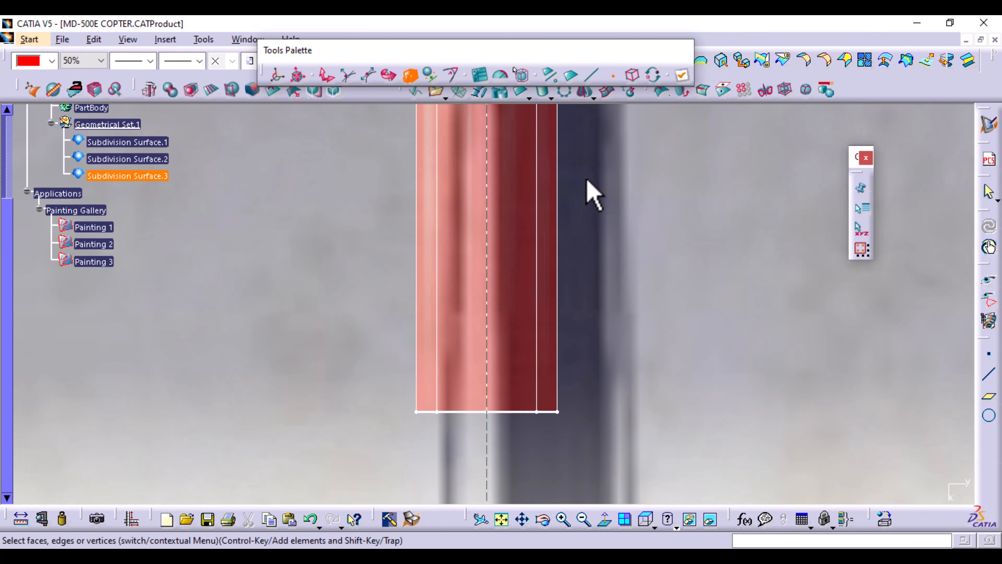
middle_drag(794, 187, 742, 381)
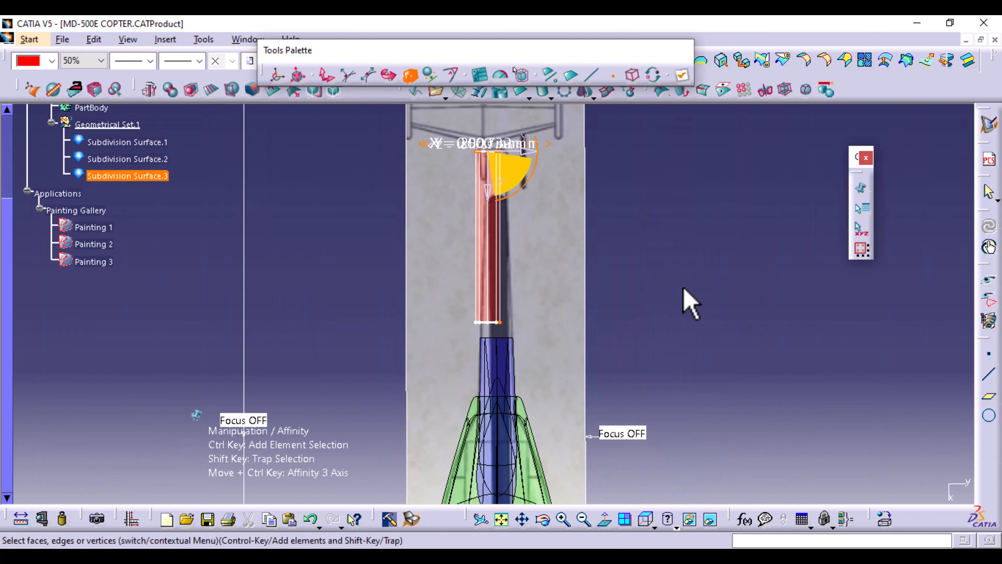
middle_drag(644, 231, 619, 311)
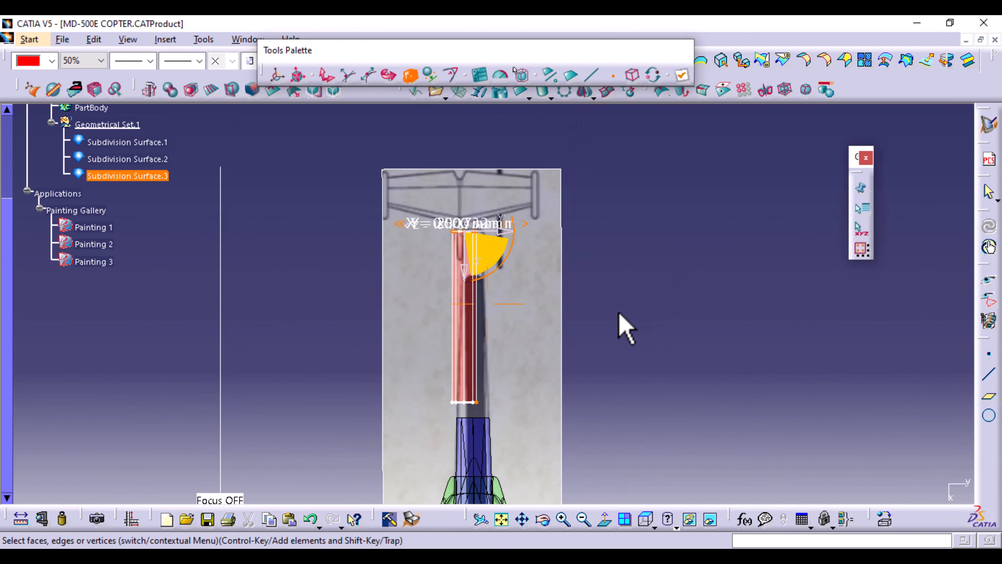
click(637, 79)
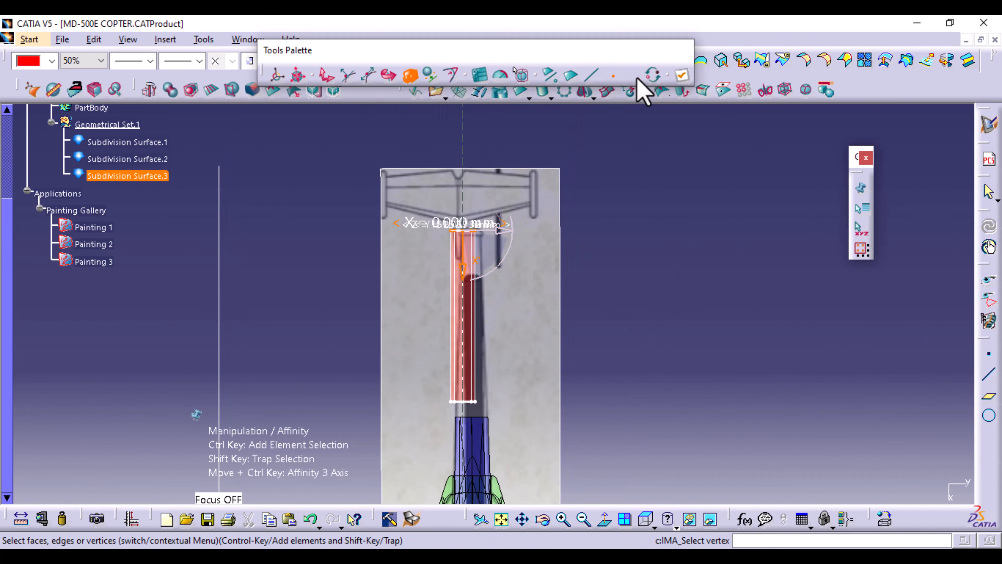
click(327, 75)
middle_drag(690, 373, 678, 284)
middle_drag(679, 395, 686, 284)
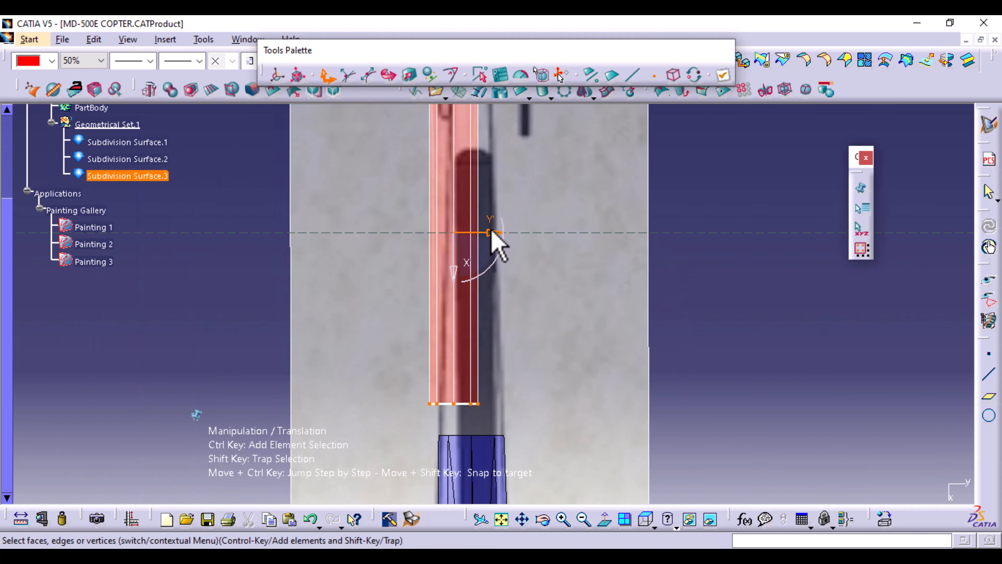
drag(491, 234, 509, 239)
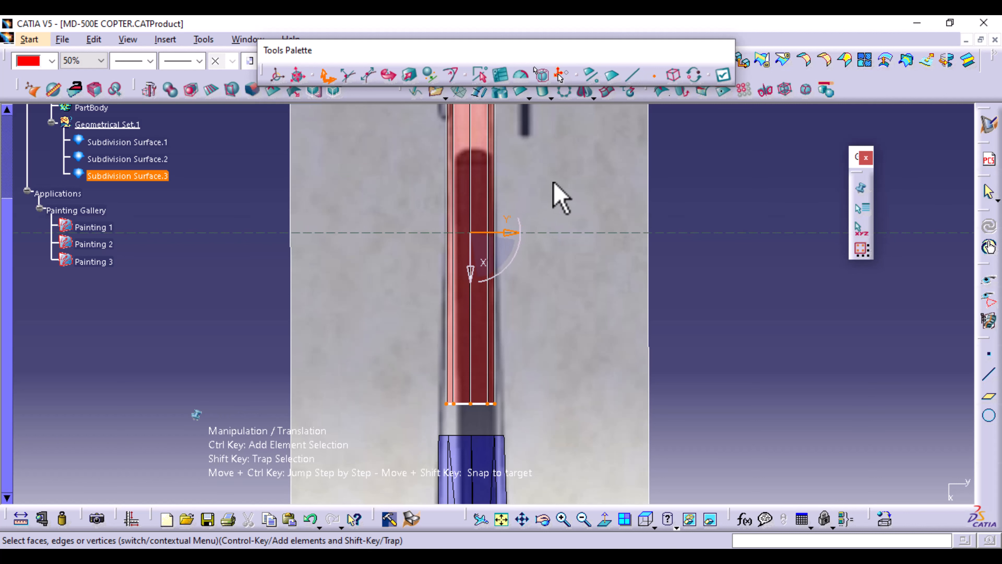
Narrow the boom's rear end points along Y to about 206 mm to match the top-view blueprint
middle_drag(596, 184, 614, 449)
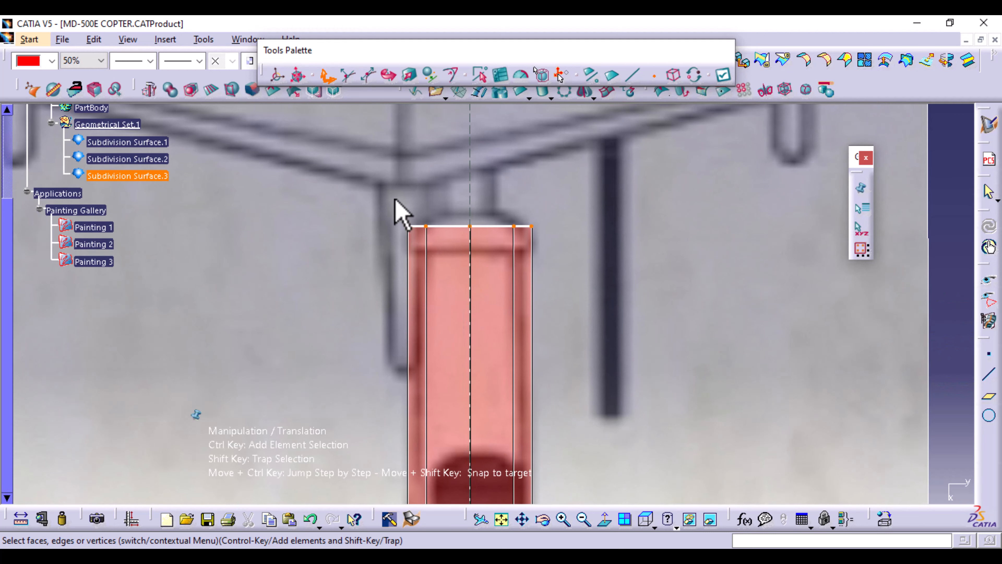
key(shift)
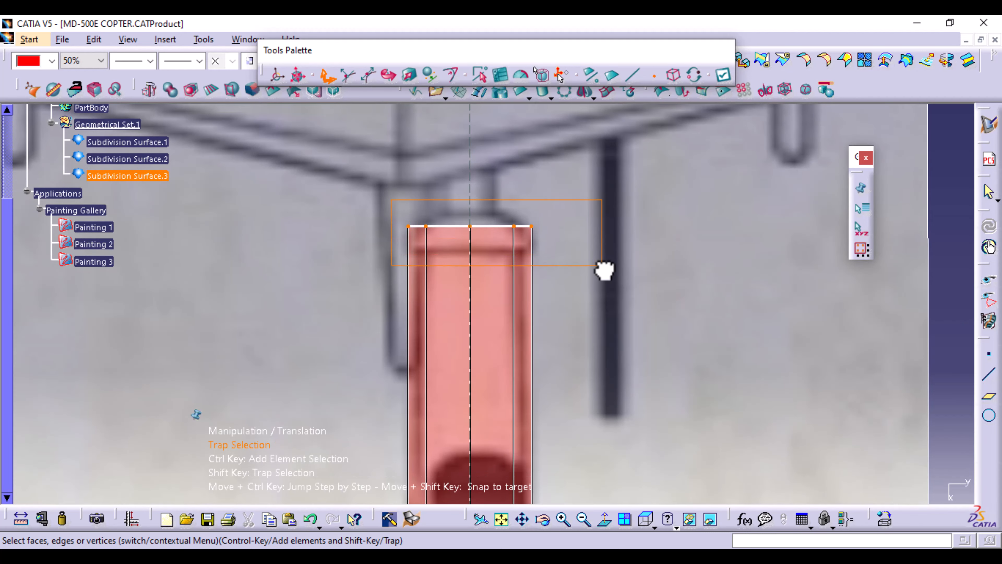
drag(602, 265, 602, 265)
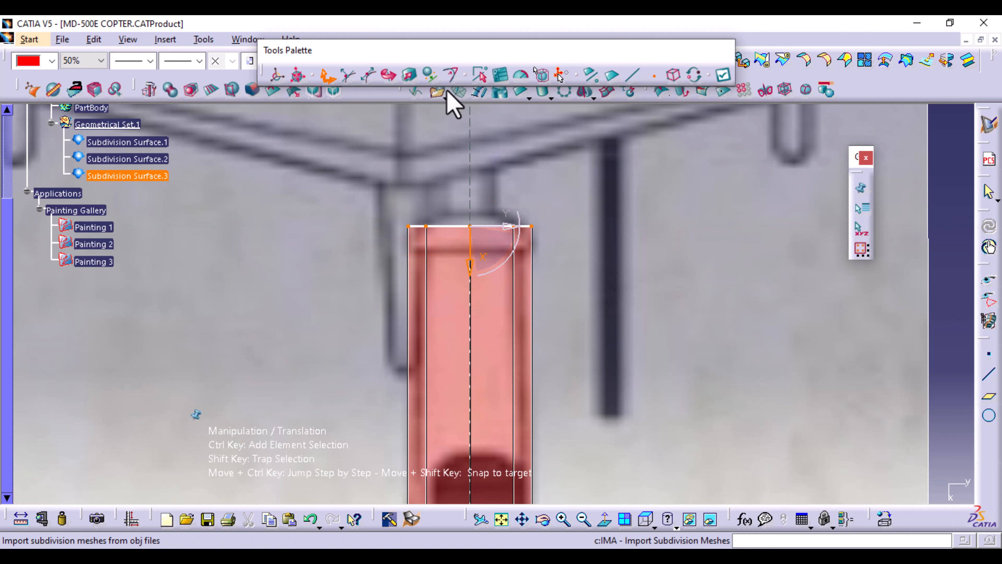
click(410, 75)
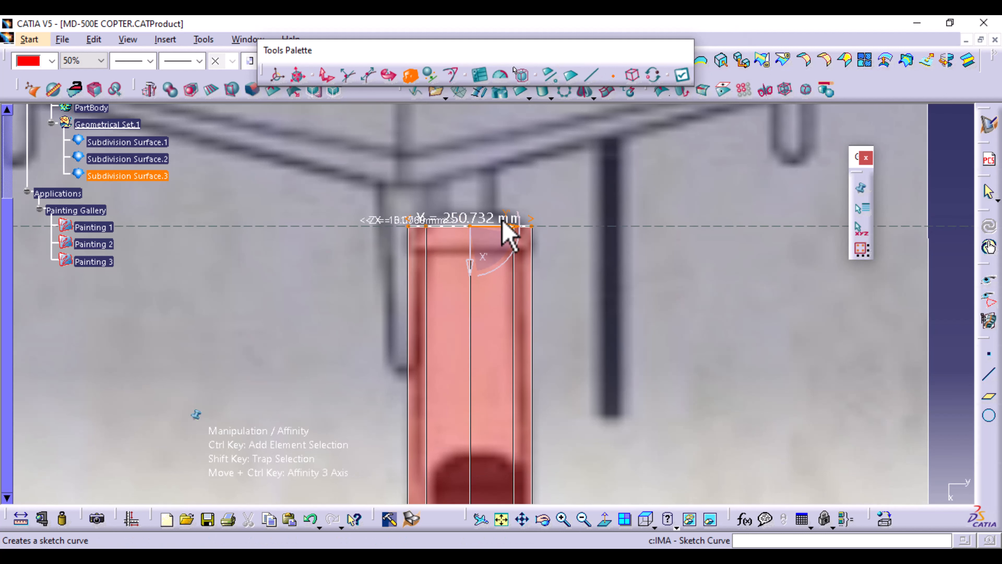
drag(513, 232, 502, 239)
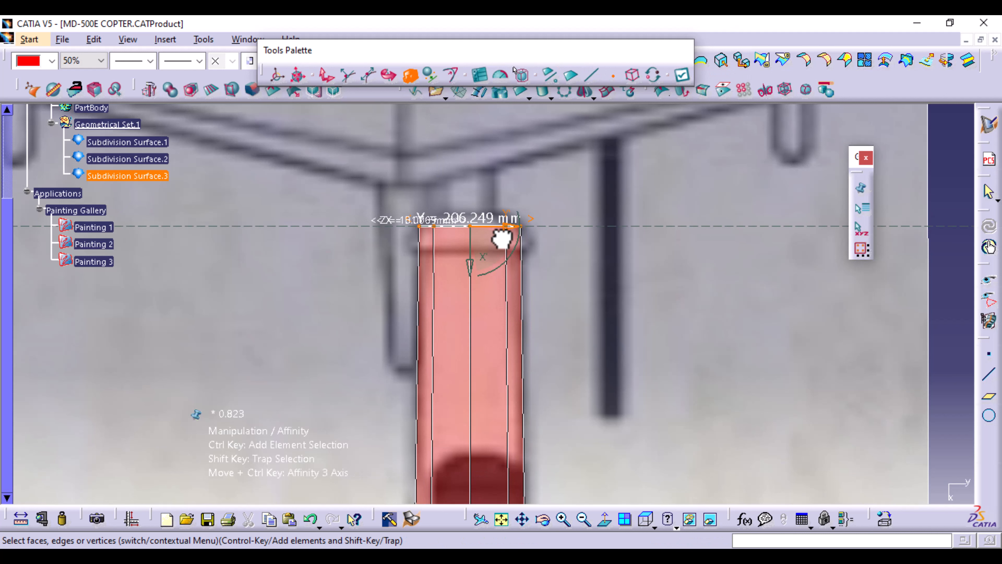
drag(510, 243, 508, 243)
Widen the boom's front end points along Y to about 331 mm to match the top-view blueprint outline
middle_drag(662, 395, 653, 107)
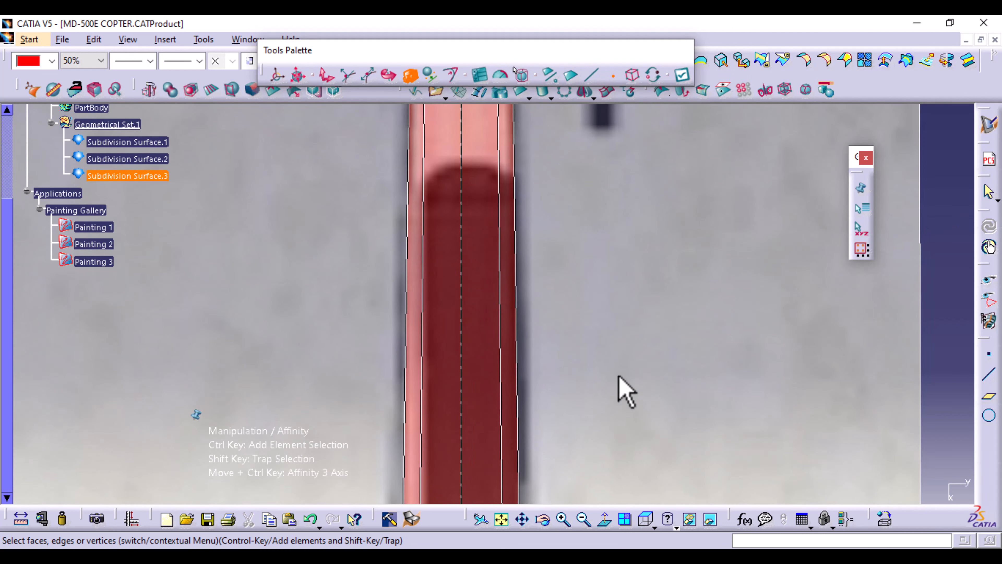
middle_drag(619, 379, 630, 182)
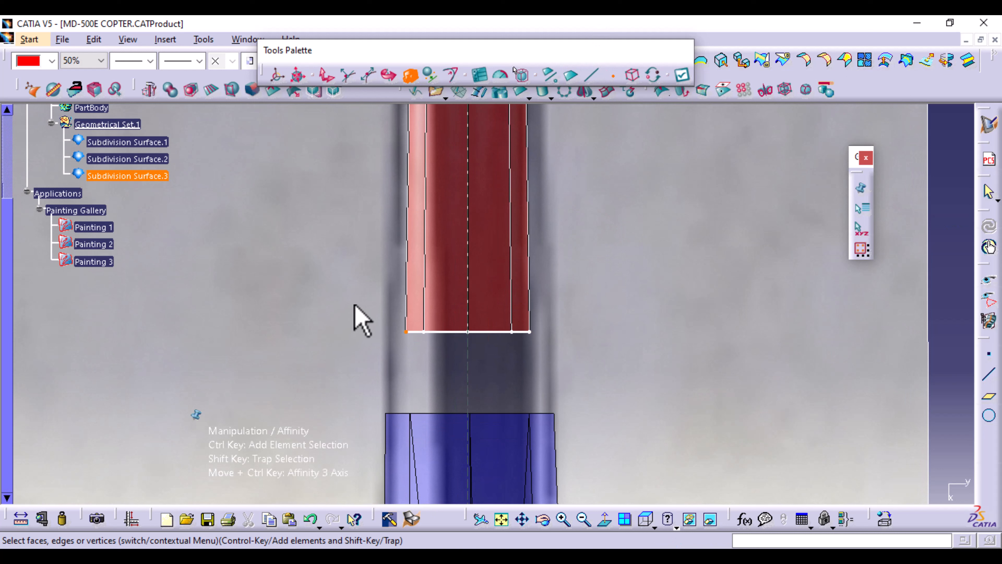
shift+drag(354, 305, 573, 371)
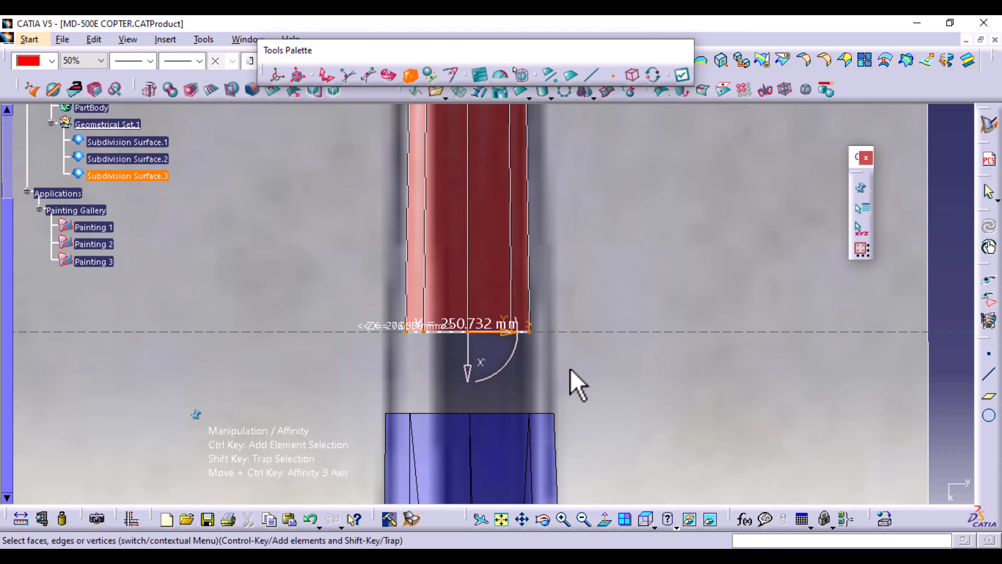
drag(509, 332, 521, 350)
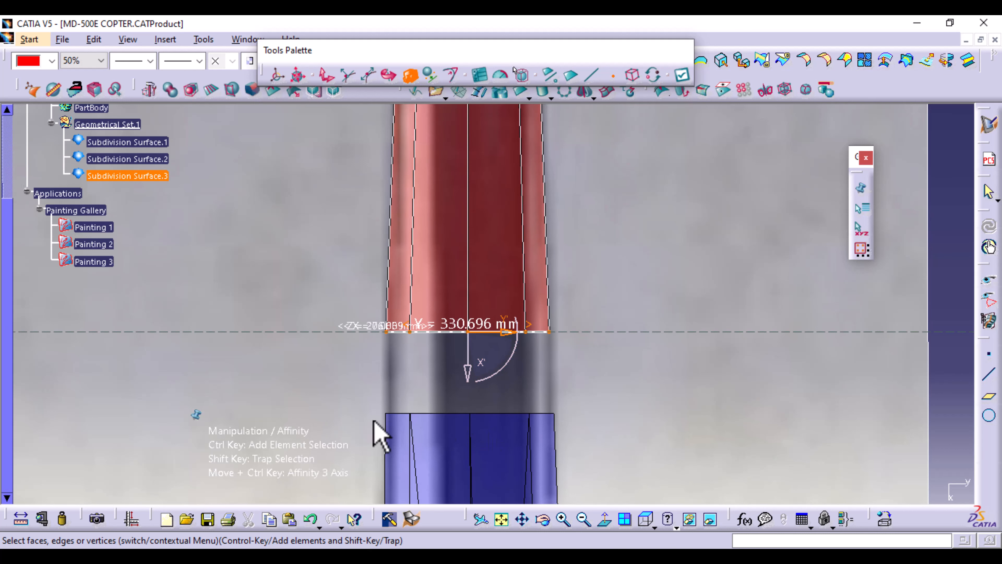
Apply the boom's front-end widening, exit the modification command, and inspect the boom's ends in 3D
click(681, 75)
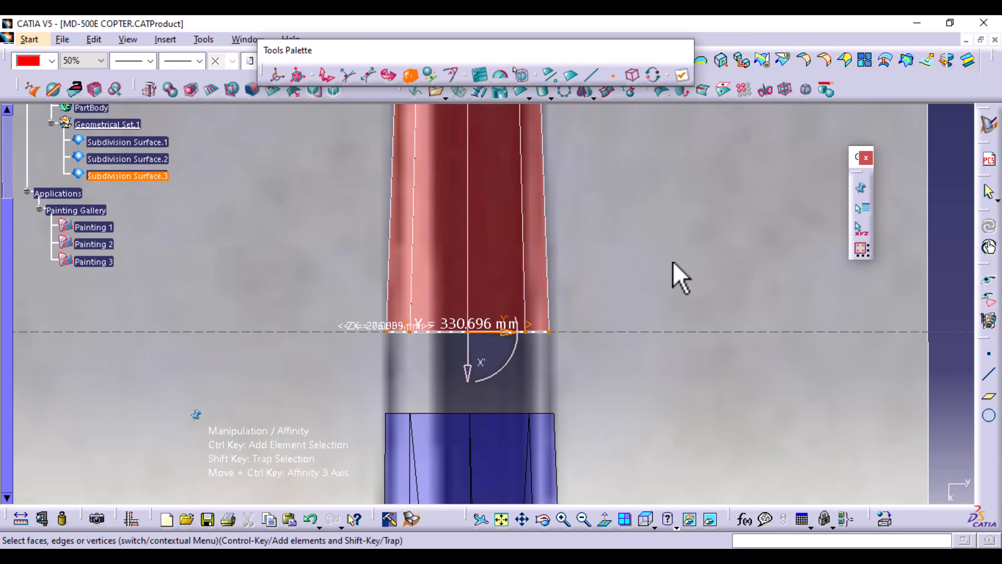
key(Escape)
middle_drag(673, 298, 553, 468)
mouse_move(530, 403)
middle_down()
mouse_move(537, 430)
mouse_move(414, 477)
mouse_move(385, 381)
mouse_move(632, 301)
middle_up()
mouse_move(533, 458)
middle_down()
mouse_move(513, 501)
mouse_move(425, 466)
mouse_move(385, 432)
mouse_move(375, 460)
middle_up()
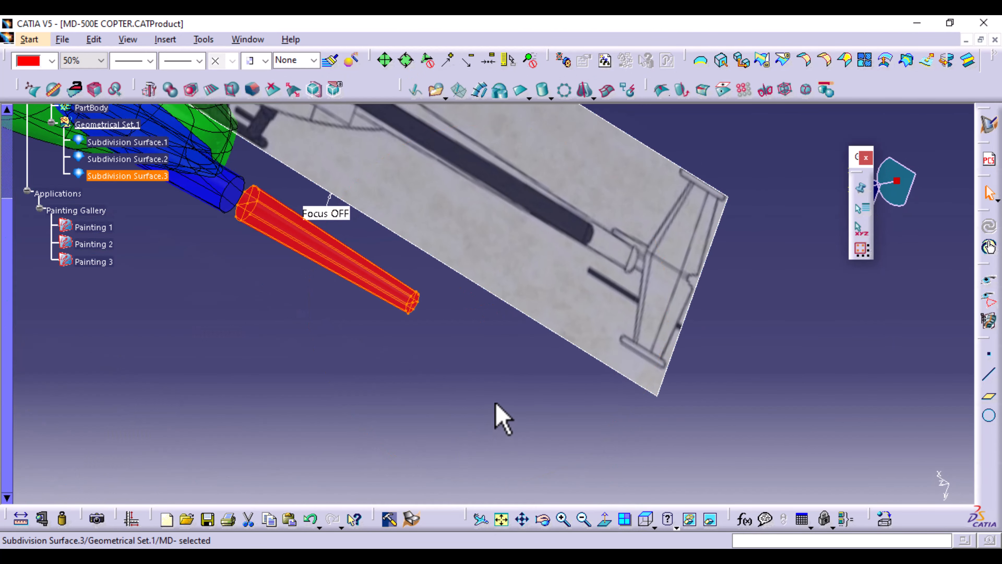
ctrl+middle_drag(490, 399, 472, 280)
middle_drag(439, 328, 763, 354)
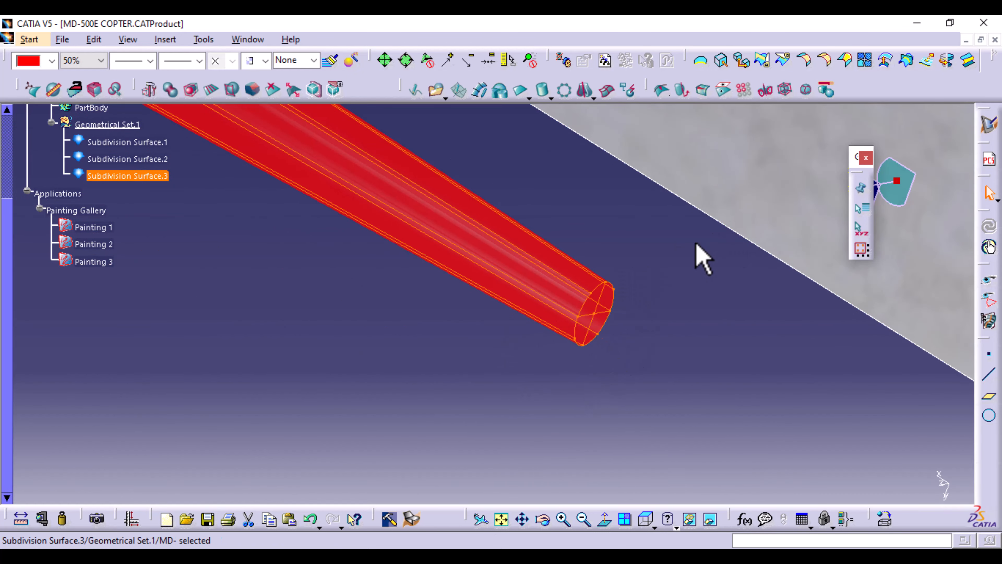
middle_drag(610, 262, 632, 462)
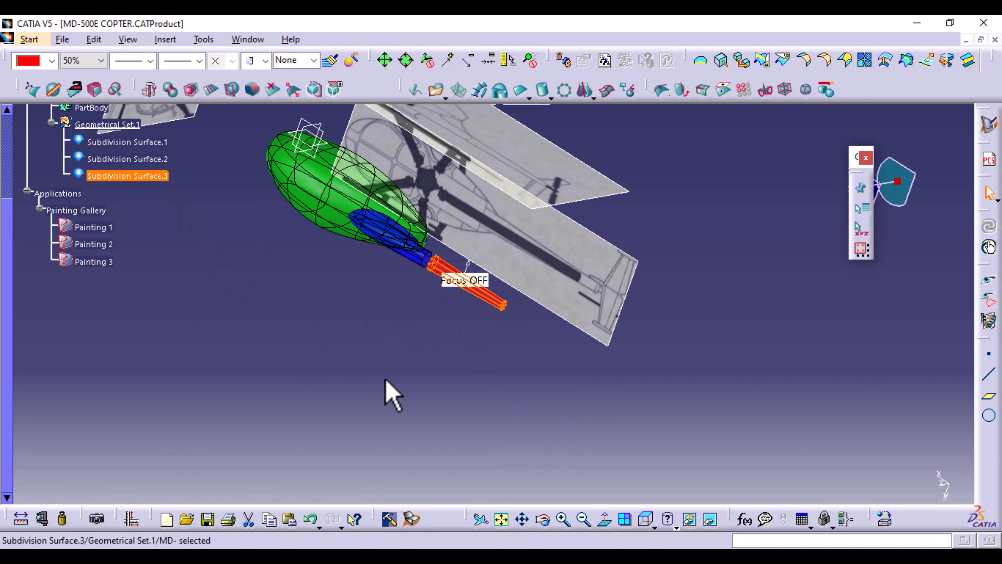
Erase the four cap faces closing the red boom's front end, leaving that end open towards the blue tail section
click(654, 526)
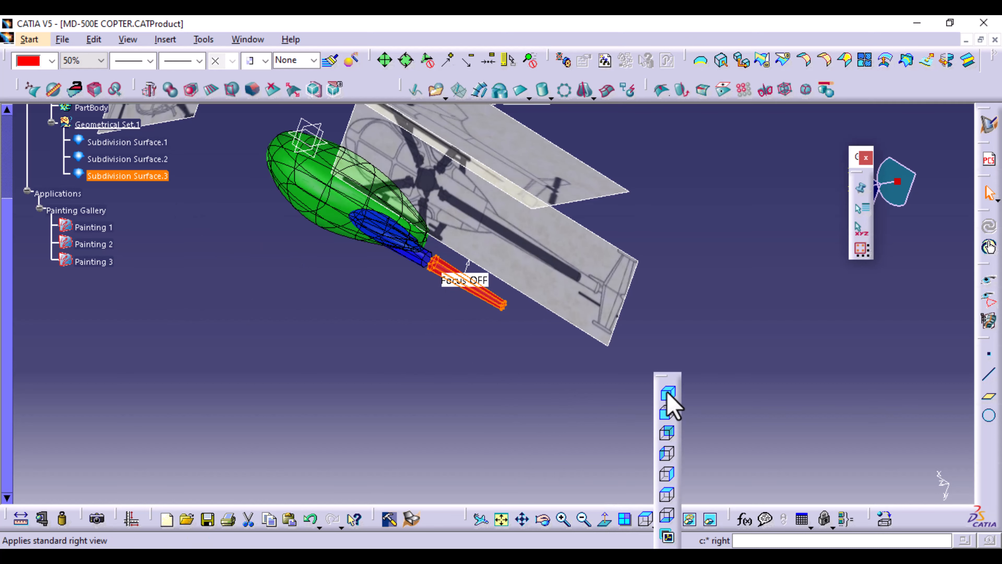
click(658, 393)
middle_drag(448, 459, 515, 273)
middle_drag(303, 398, 491, 432)
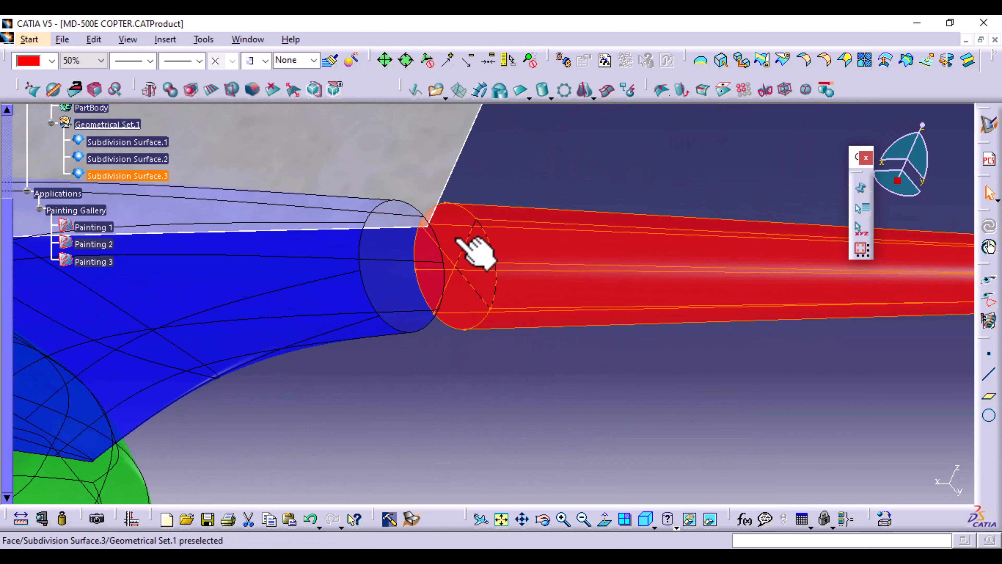
click(273, 91)
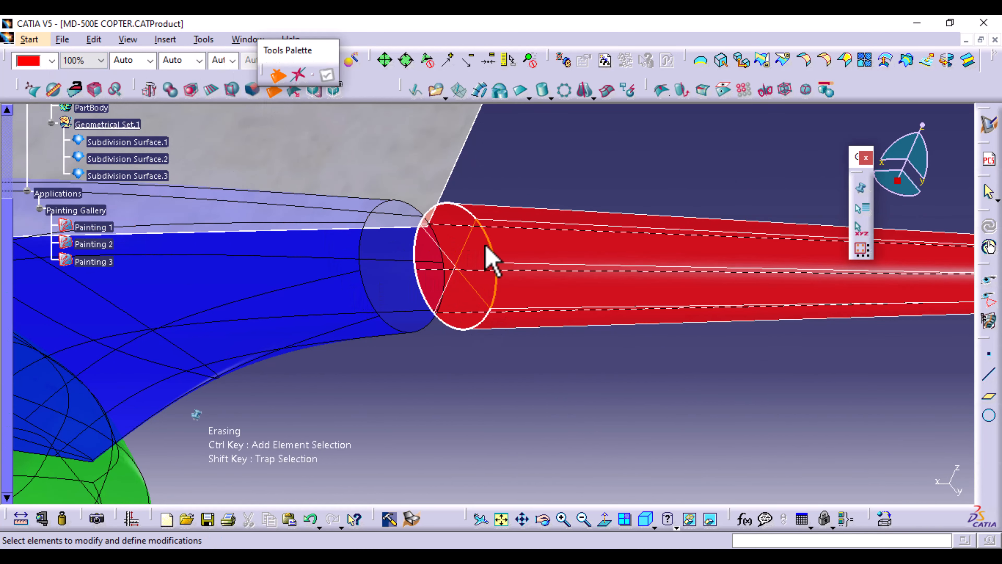
click(482, 263)
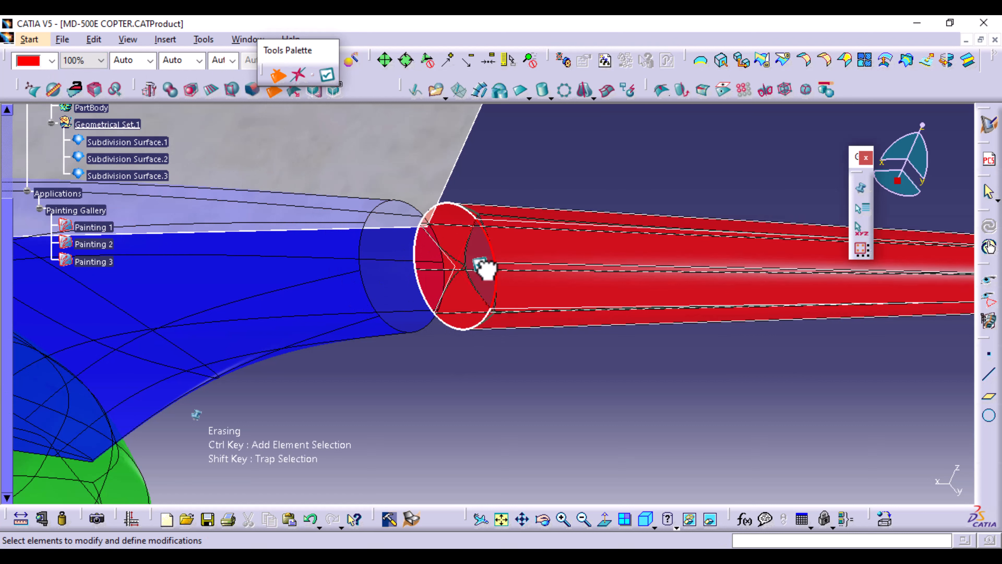
click(460, 232)
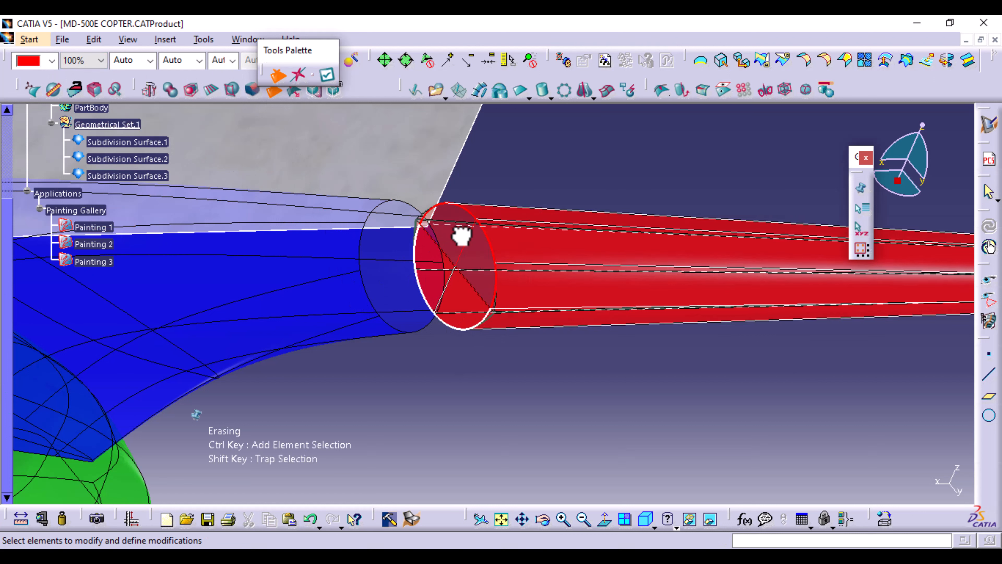
click(463, 296)
click(443, 269)
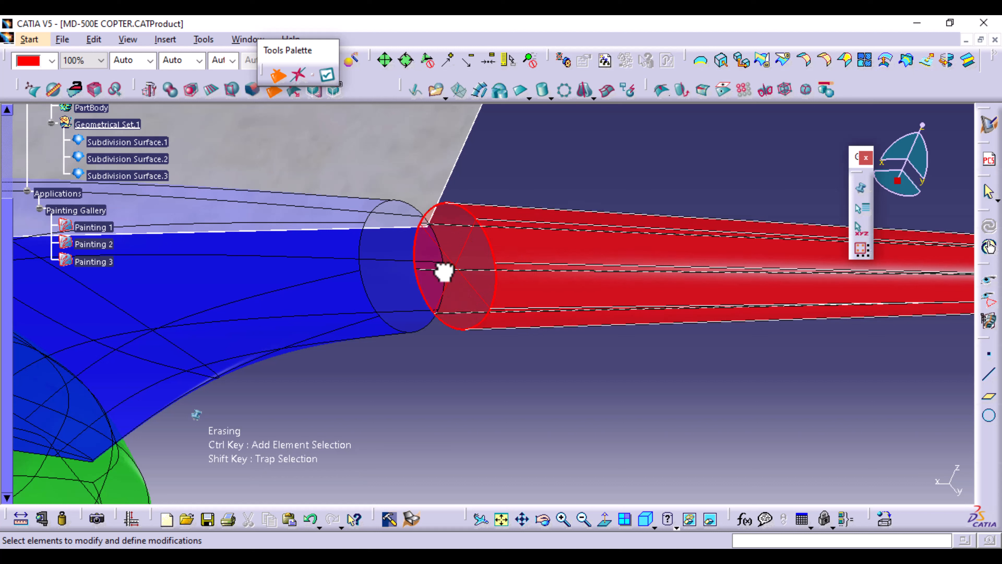
click(327, 76)
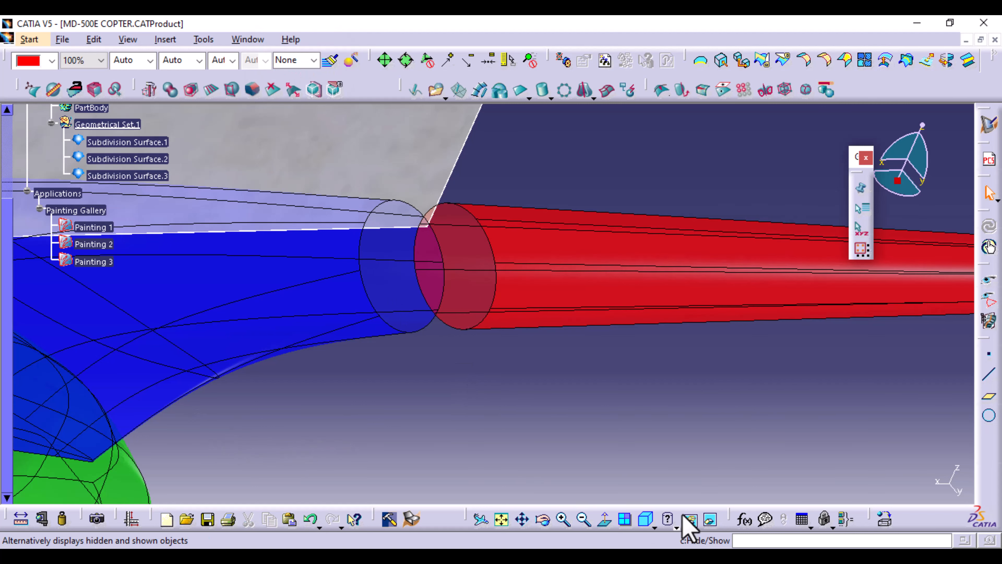
In the side view, start a Merge between the blue tail section and the red boom at their facing open ends
key(F8)
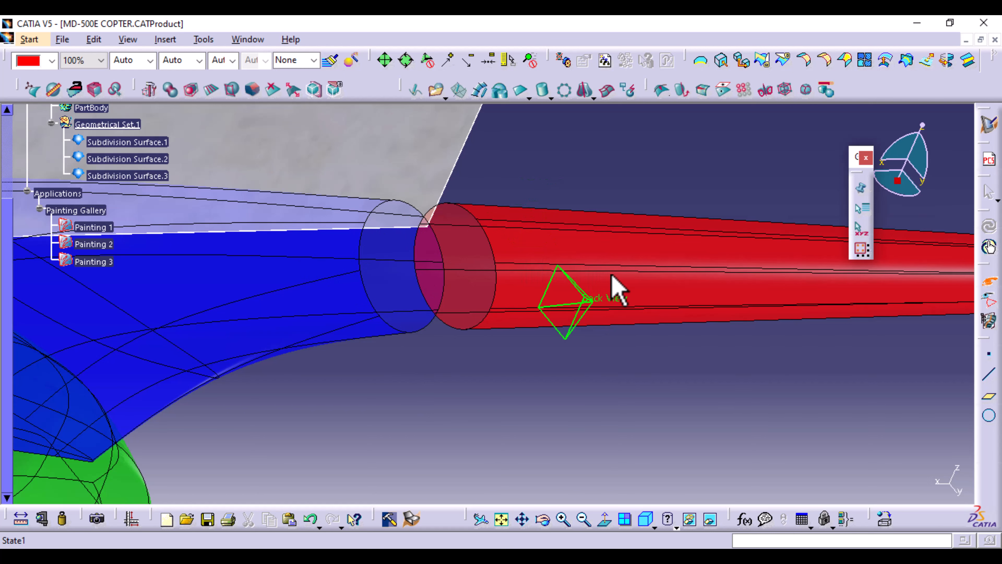
click(601, 459)
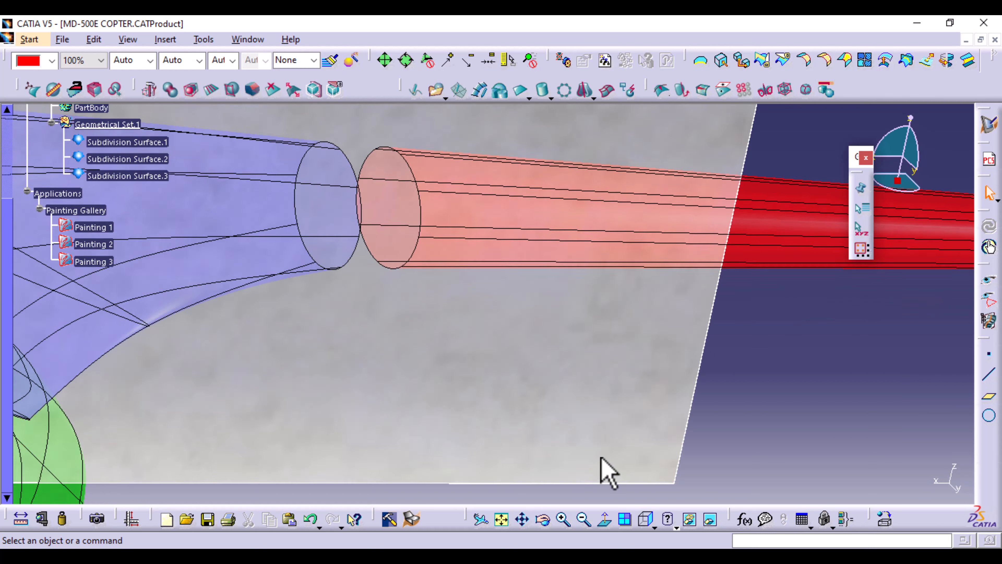
middle_drag(413, 310, 441, 446)
middle_drag(430, 290, 471, 375)
middle_drag(471, 431, 577, 139)
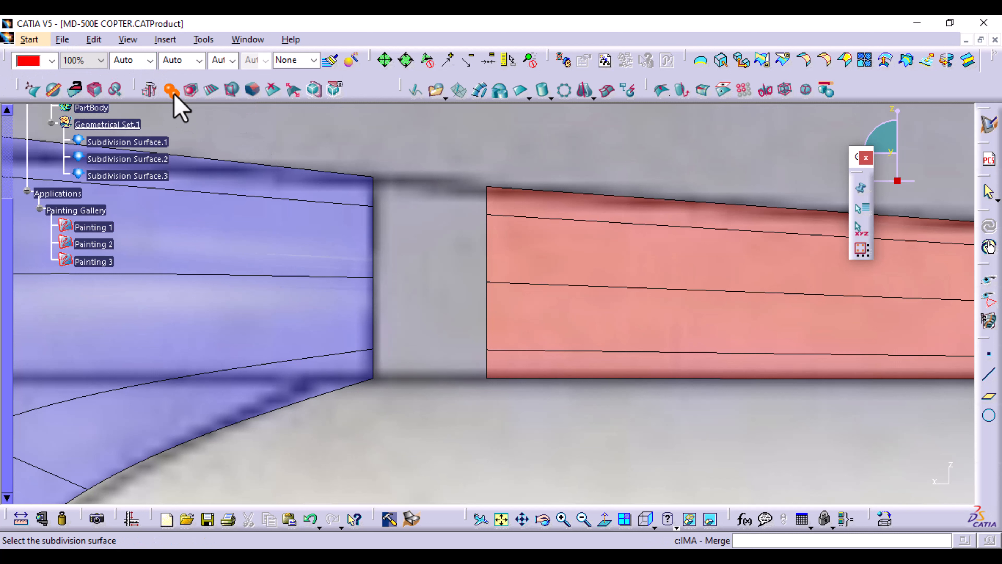
click(316, 227)
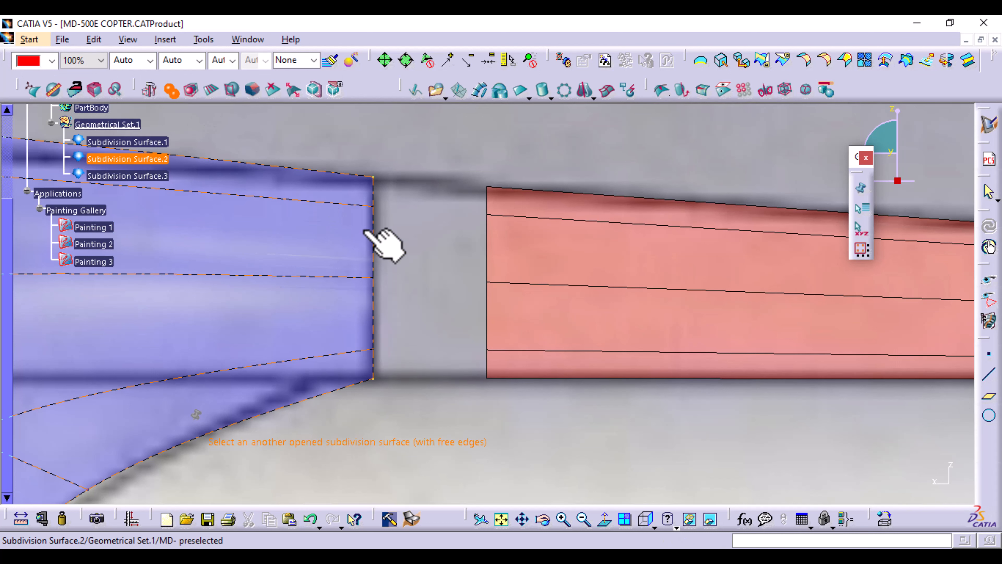
click(540, 239)
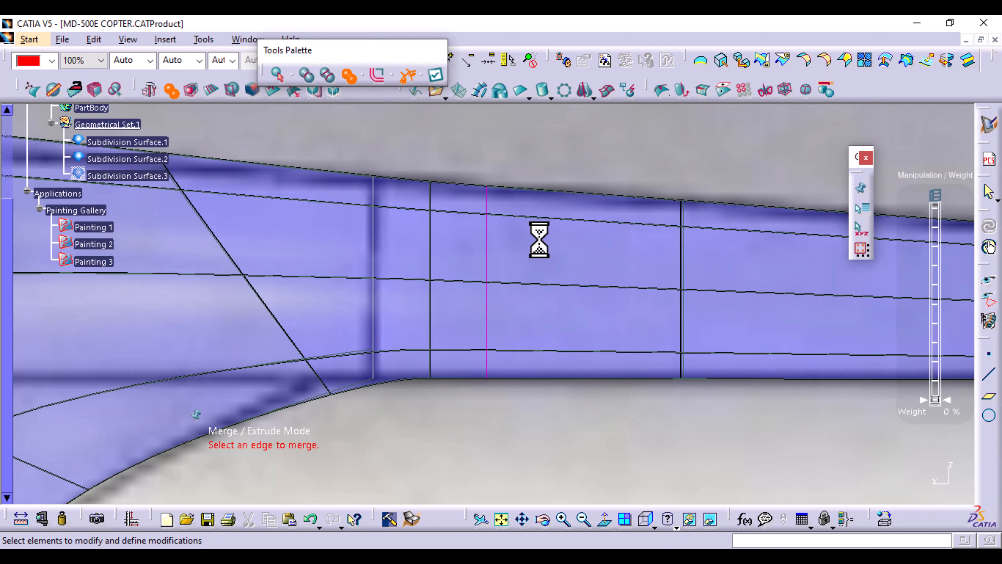
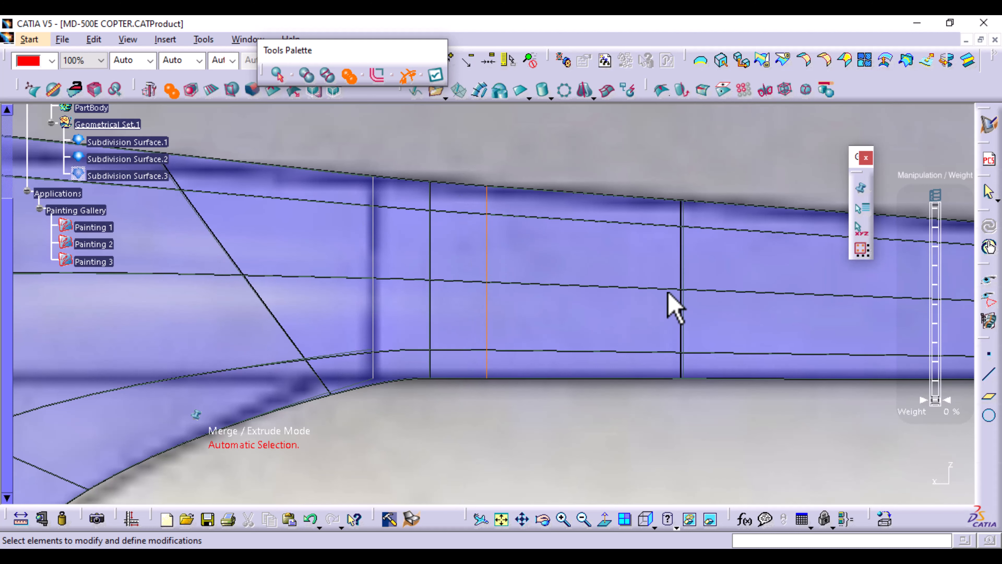
Set the weight of the merge edges to 100 %, apply the merge, and exit the command
ctrl+middle_drag(425, 224, 463, 276)
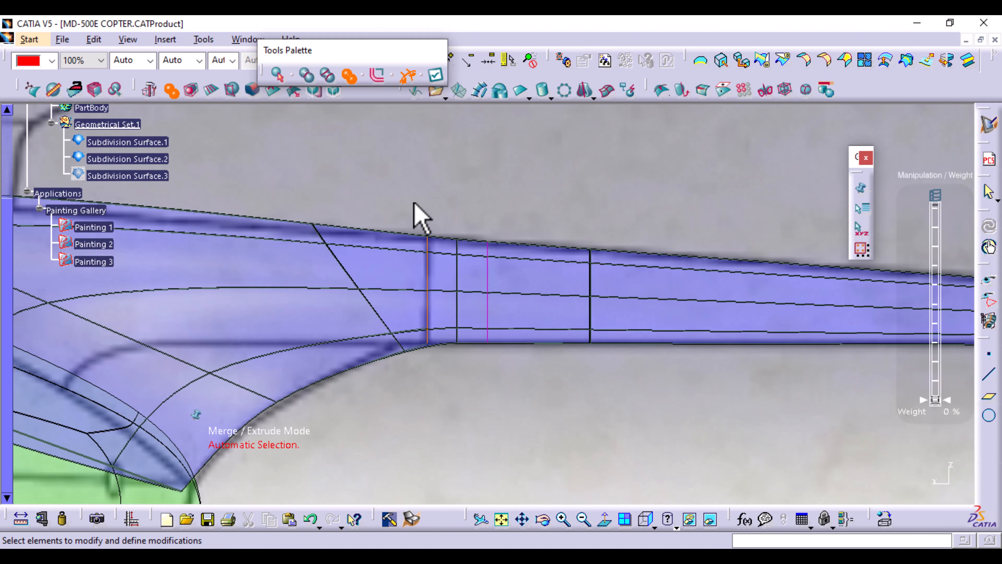
drag(951, 401, 953, 181)
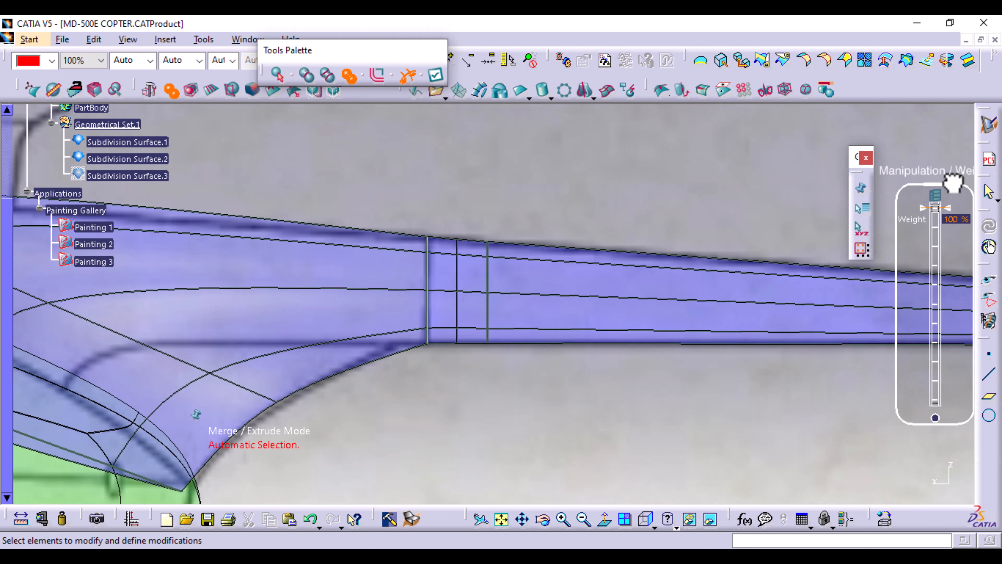
drag(953, 224, 940, 489)
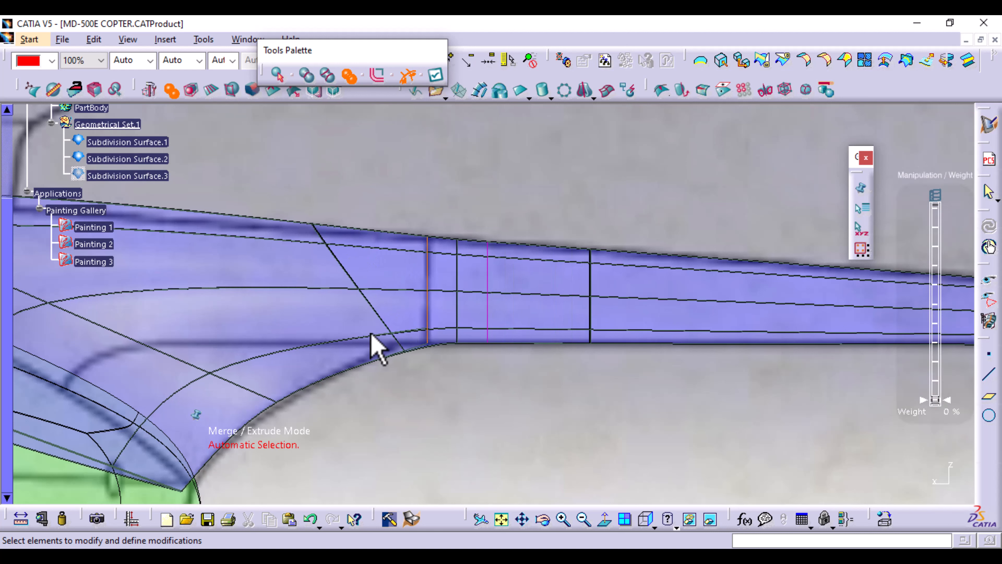
drag(949, 410, 948, 157)
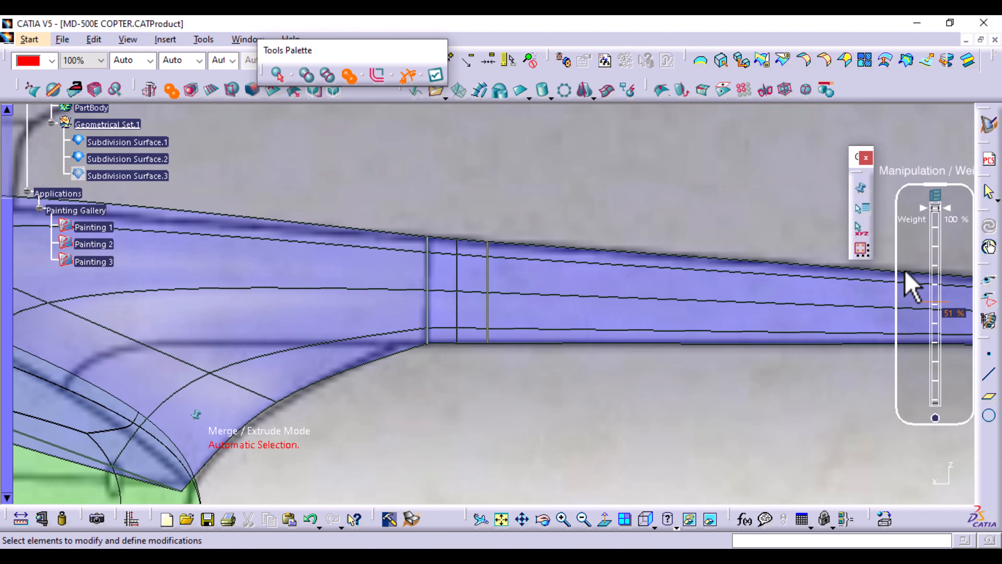
click(436, 77)
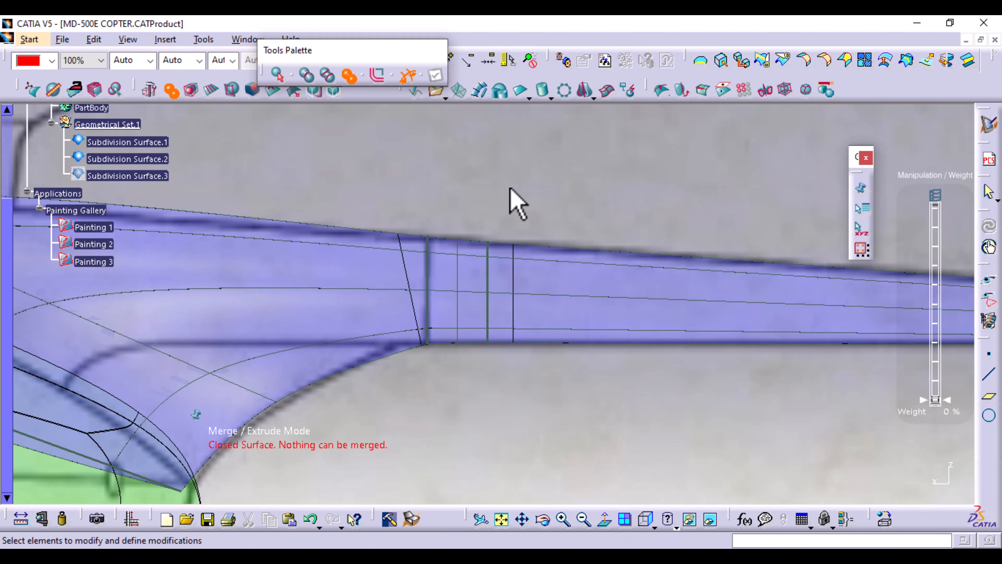
mouse_move(517, 201)
middle_down()
mouse_move(488, 232)
mouse_move(484, 320)
mouse_move(340, 363)
mouse_move(425, 222)
mouse_move(448, 224)
mouse_move(466, 369)
mouse_move(534, 177)
mouse_move(517, 262)
mouse_move(561, 217)
mouse_move(499, 206)
mouse_move(509, 253)
middle_up()
click(646, 520)
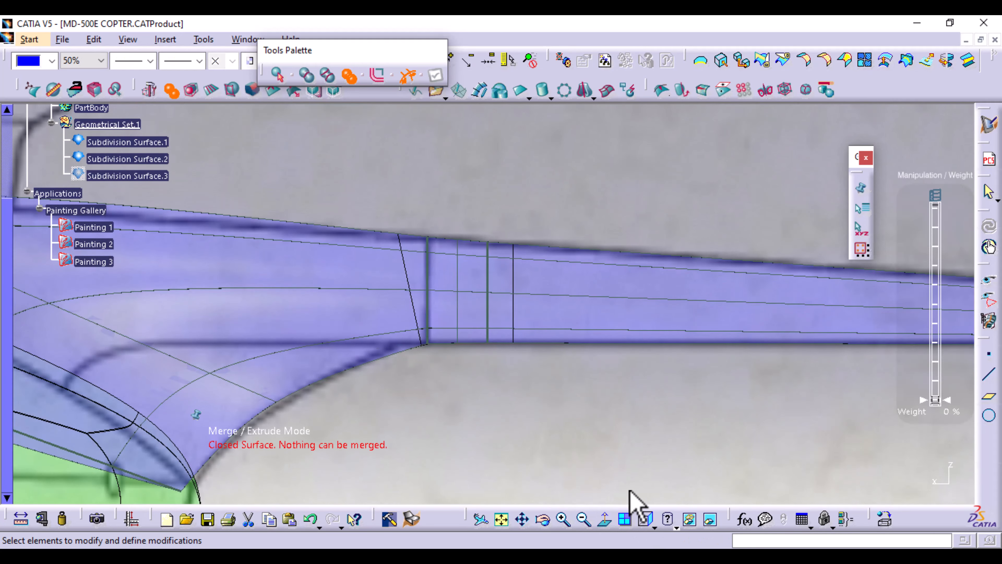
key(Escape)
click(571, 445)
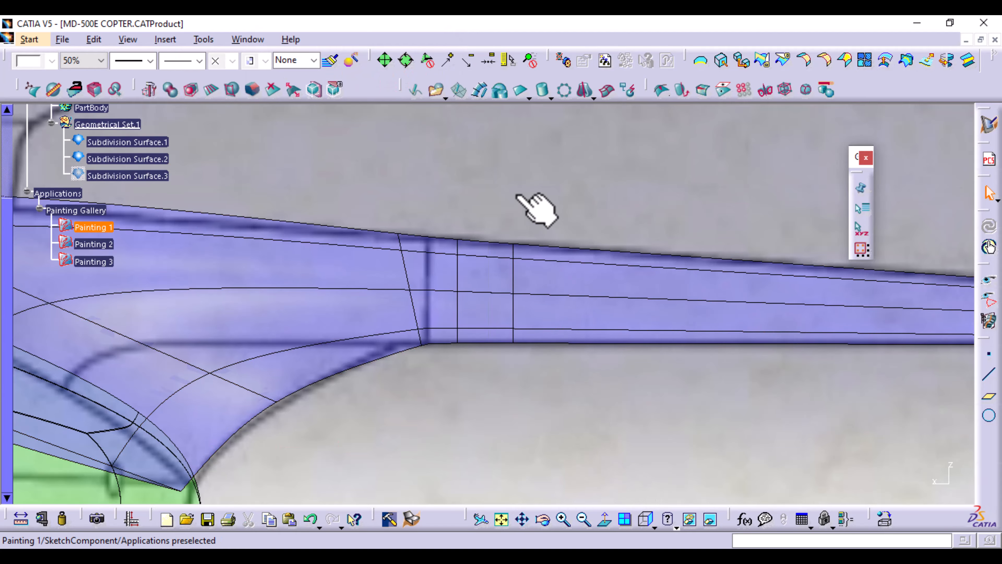
Set the merged tail boom surface's opacity to 100 % and hide the side-view blueprint image
middle_drag(537, 209, 556, 382)
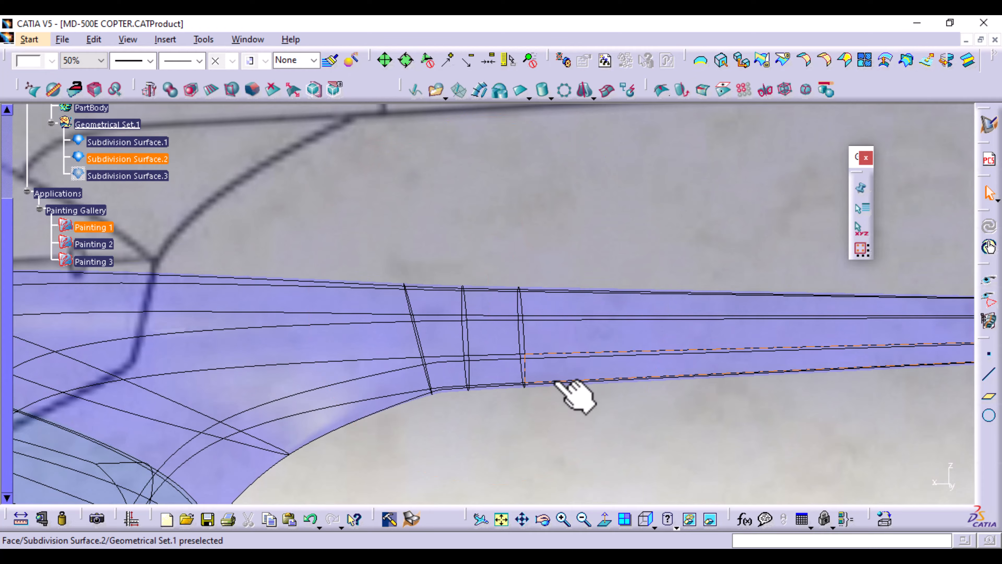
middle_drag(450, 139, 495, 329)
mouse_move(438, 247)
middle_down()
mouse_move(485, 428)
mouse_move(485, 358)
mouse_move(424, 243)
mouse_move(447, 265)
middle_up()
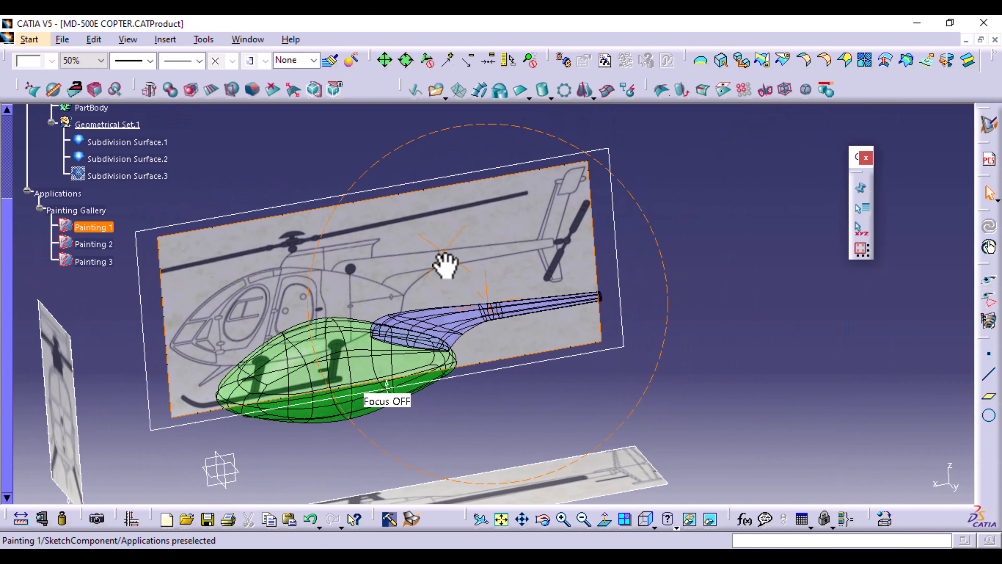
click(134, 159)
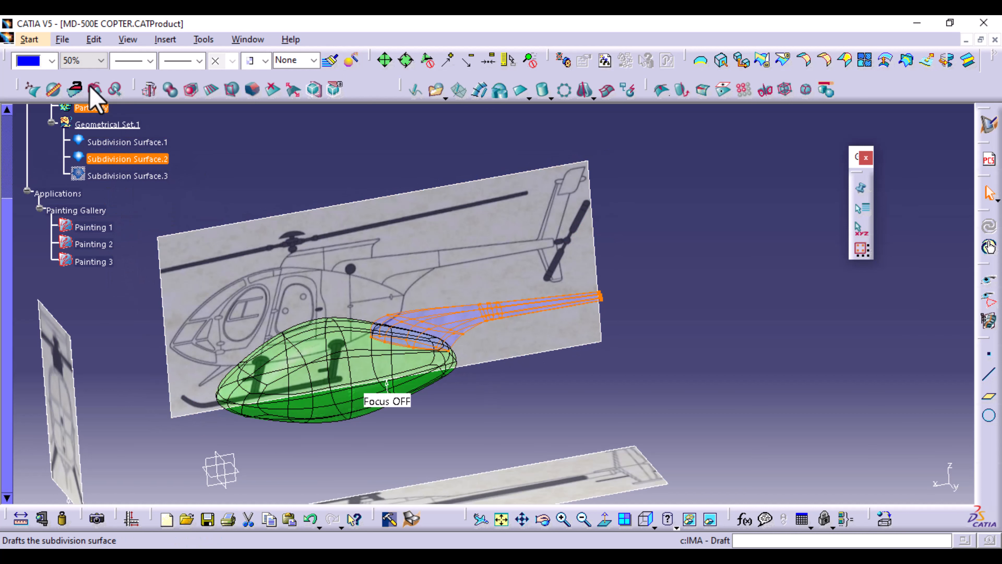
click(99, 61)
click(73, 76)
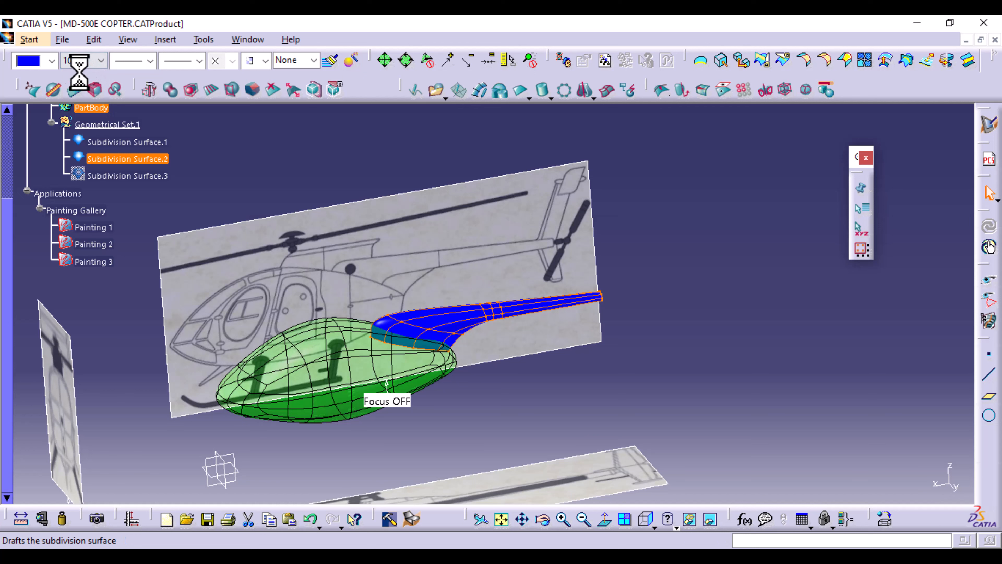
click(487, 416)
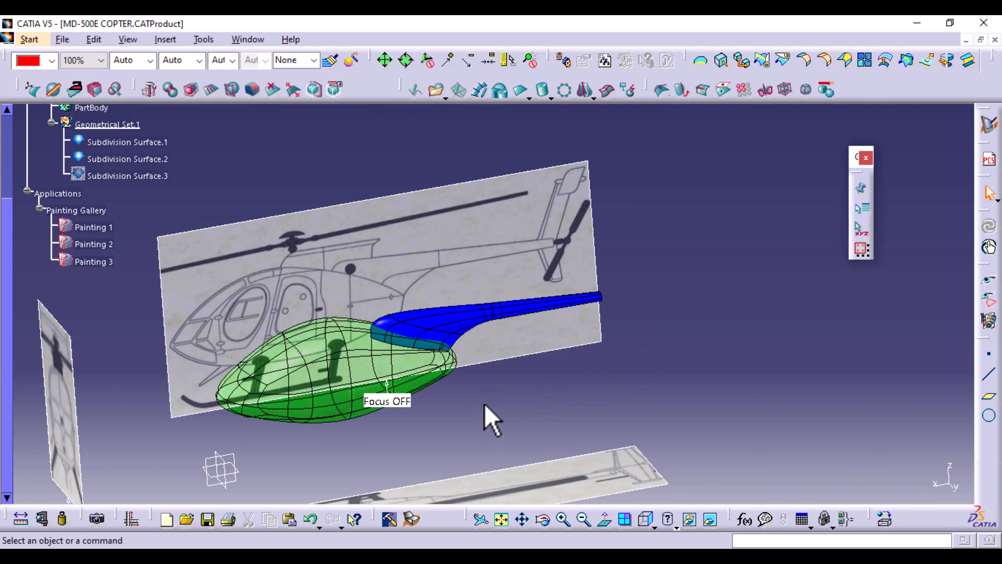
right_click(476, 210)
click(513, 255)
Examine the merged tail boom's transition and its fit with the fuselage from several angles and in the side view
mouse_move(515, 403)
middle_down()
mouse_move(488, 233)
mouse_move(441, 367)
mouse_move(475, 188)
middle_up()
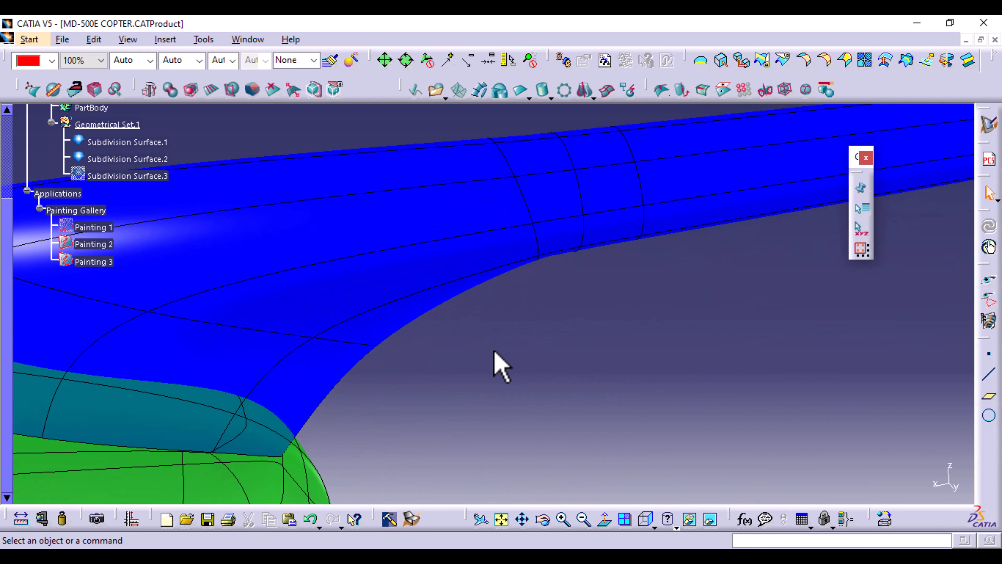
middle_drag(497, 363, 482, 302)
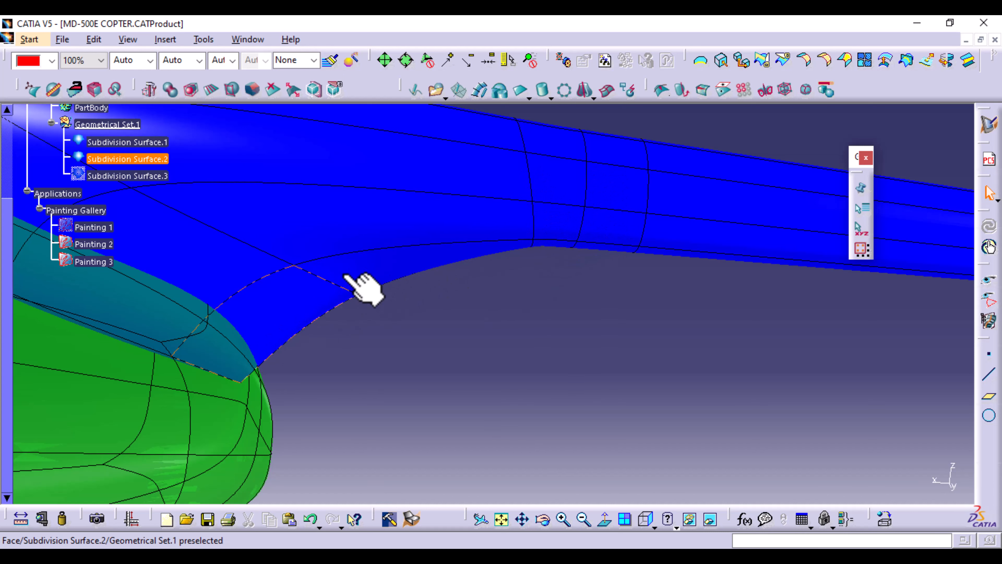
middle_drag(655, 348, 617, 416)
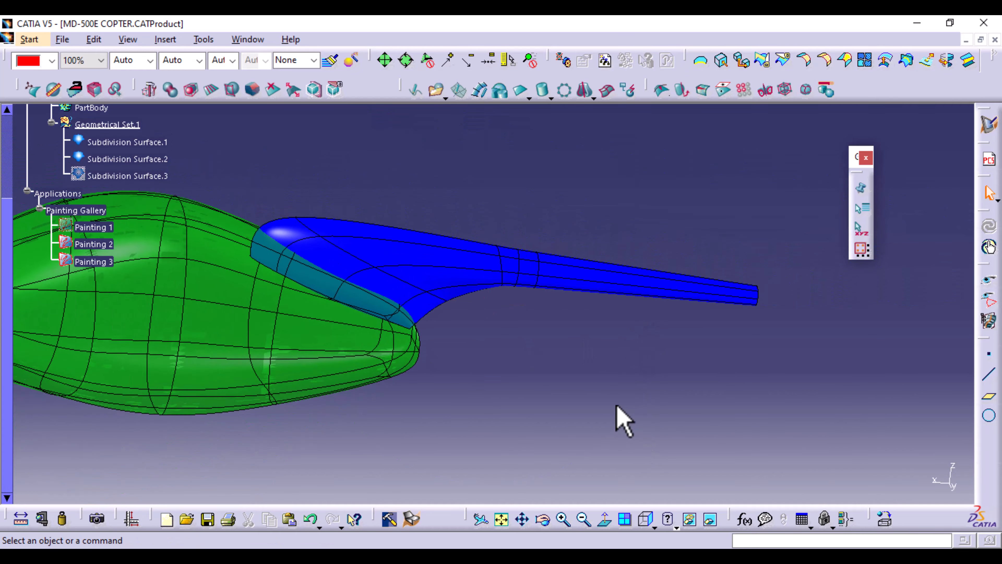
middle_drag(425, 193, 466, 215)
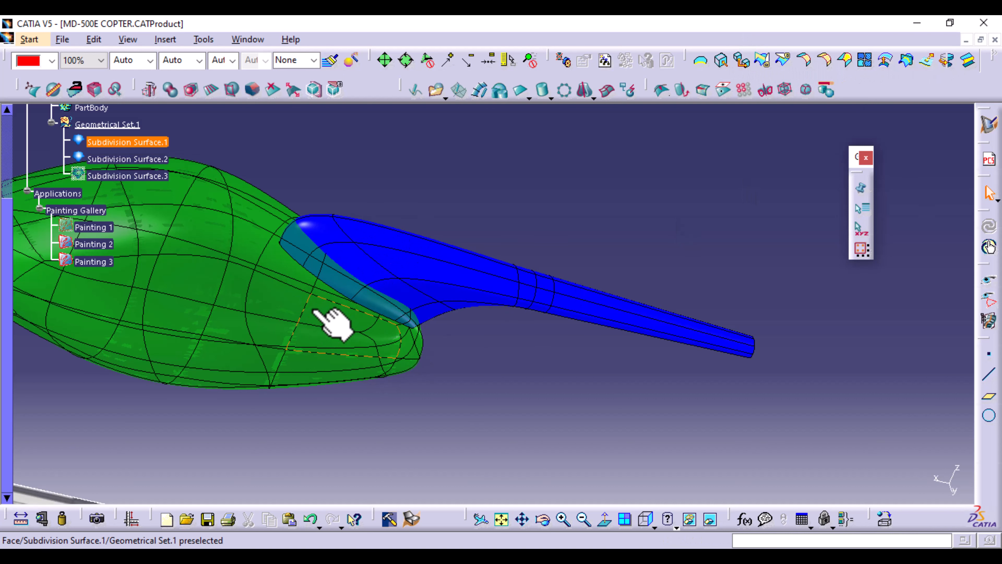
middle_drag(406, 413, 646, 428)
middle_drag(281, 486, 412, 432)
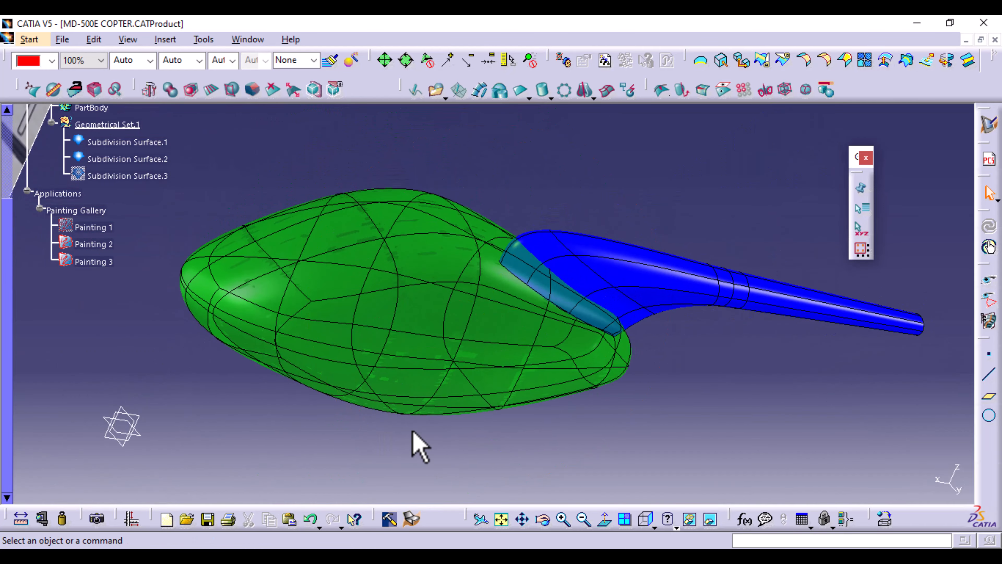
click(648, 526)
ctrl+middle_drag(571, 385, 589, 489)
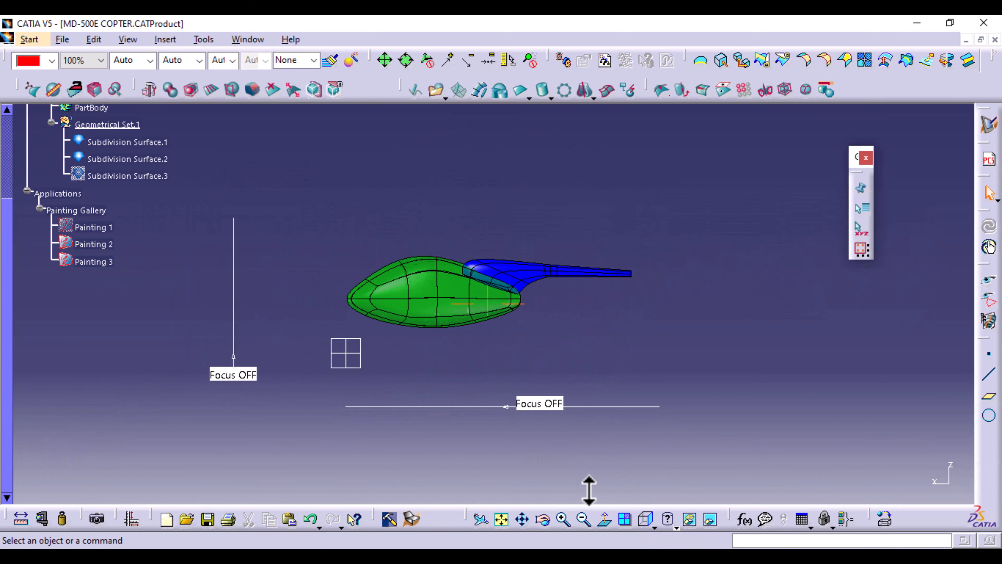
Show the side-view blueprint image behind the fuselage and tail boom
right_click(93, 229)
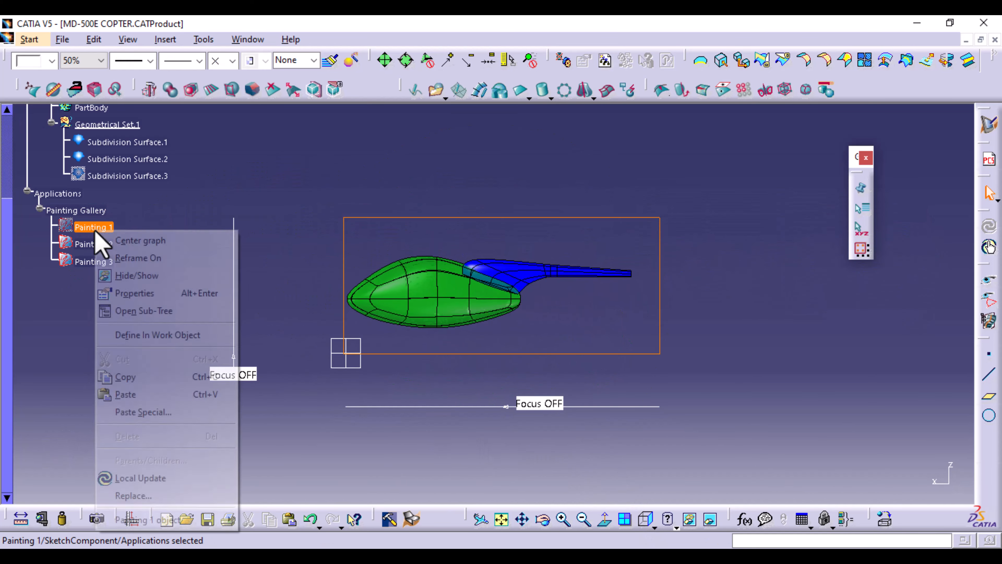
click(136, 275)
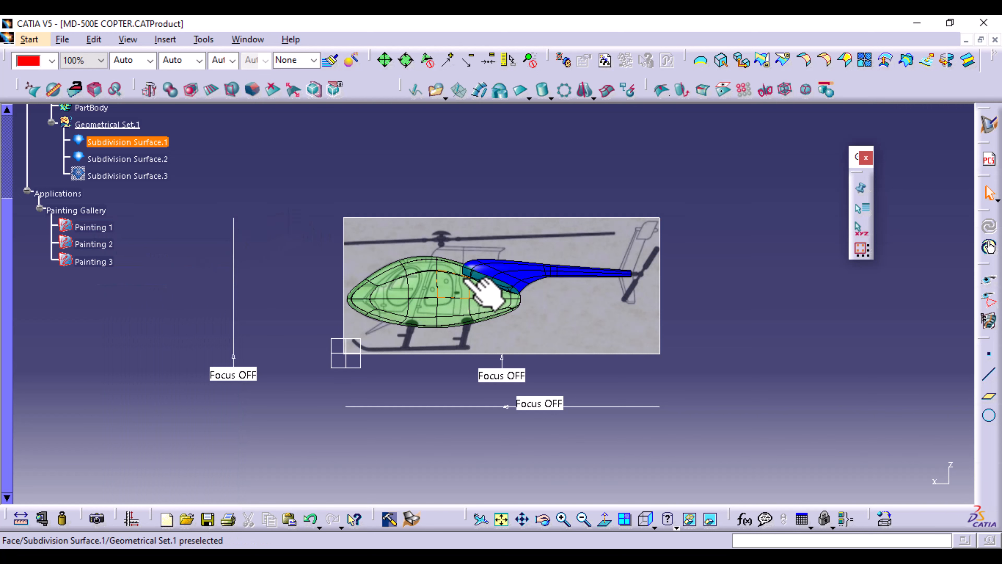
mouse_move(481, 280)
middle_down()
mouse_move(459, 314)
mouse_move(460, 190)
middle_up()
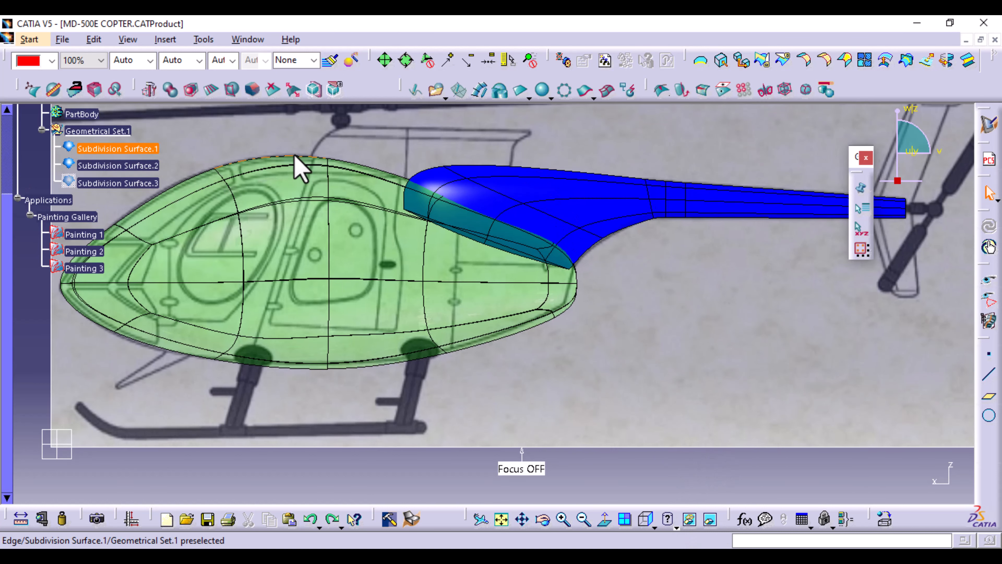
Create a subdivision box and move it up and forward over the rotor mast fairing drawn on the side-view blueprint
click(551, 98)
click(565, 161)
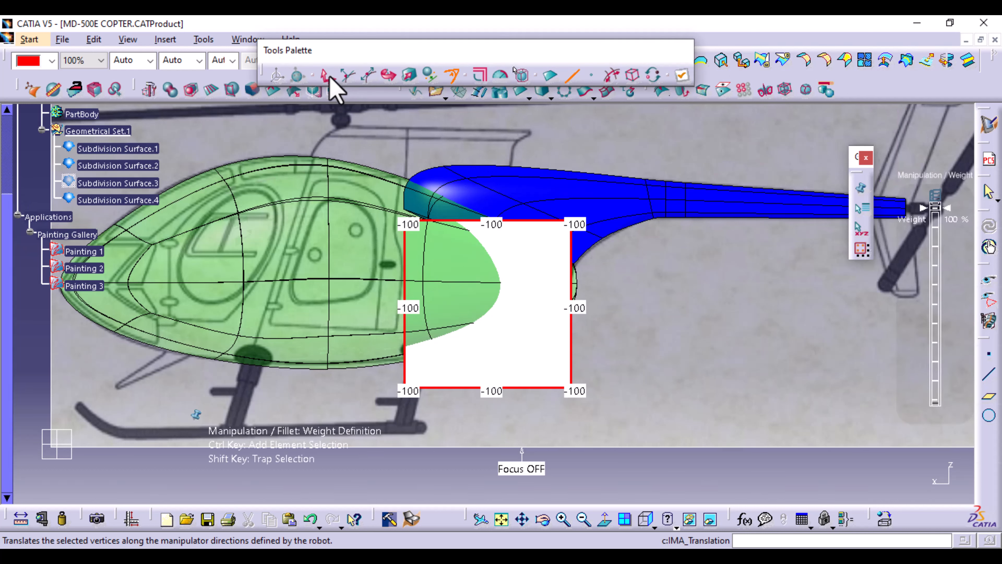
click(326, 75)
click(651, 77)
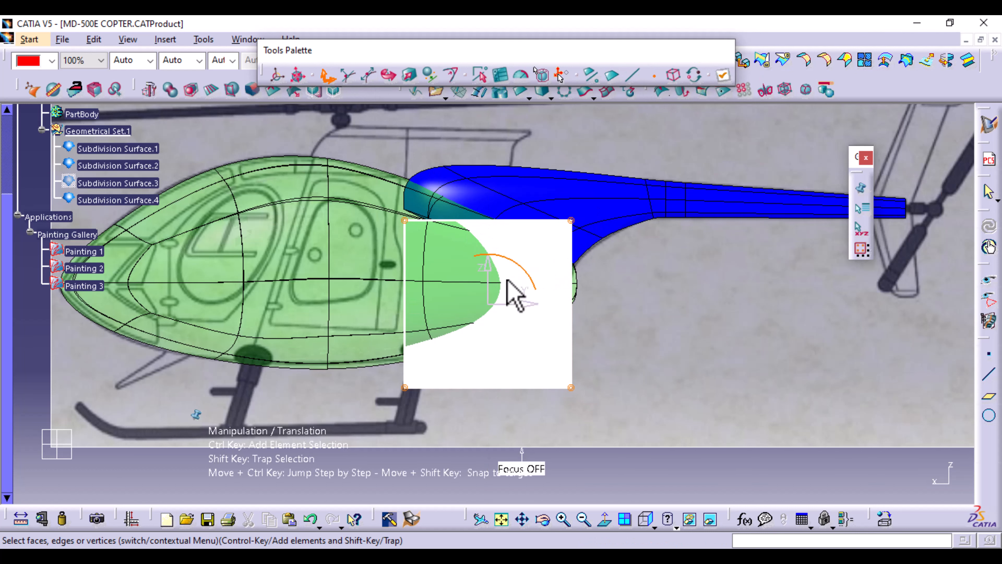
drag(508, 281, 436, 197)
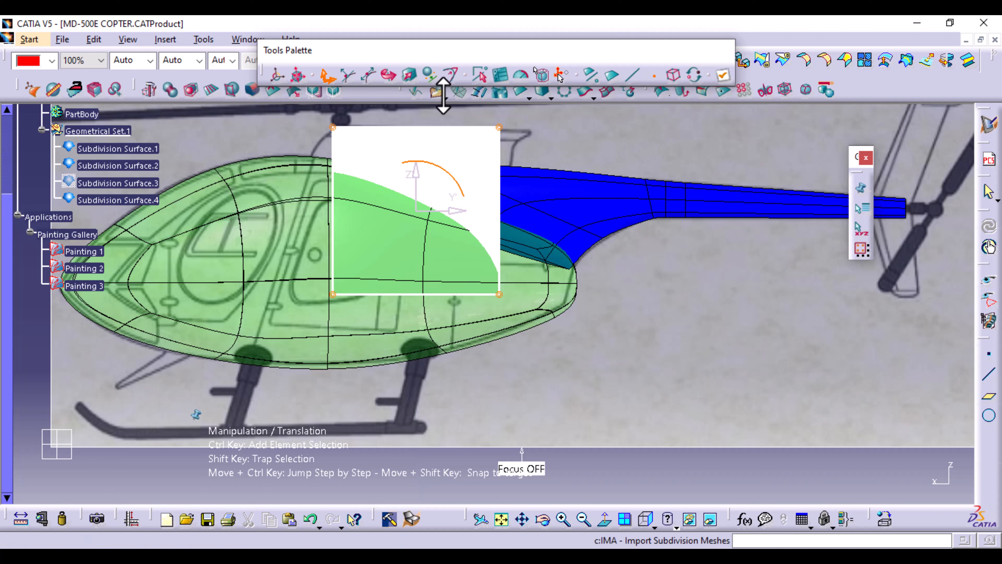
Tilt the box slightly clockwise to match the mast fairing's slope and lower it by about 29 mm
click(394, 75)
drag(438, 169, 439, 163)
click(327, 77)
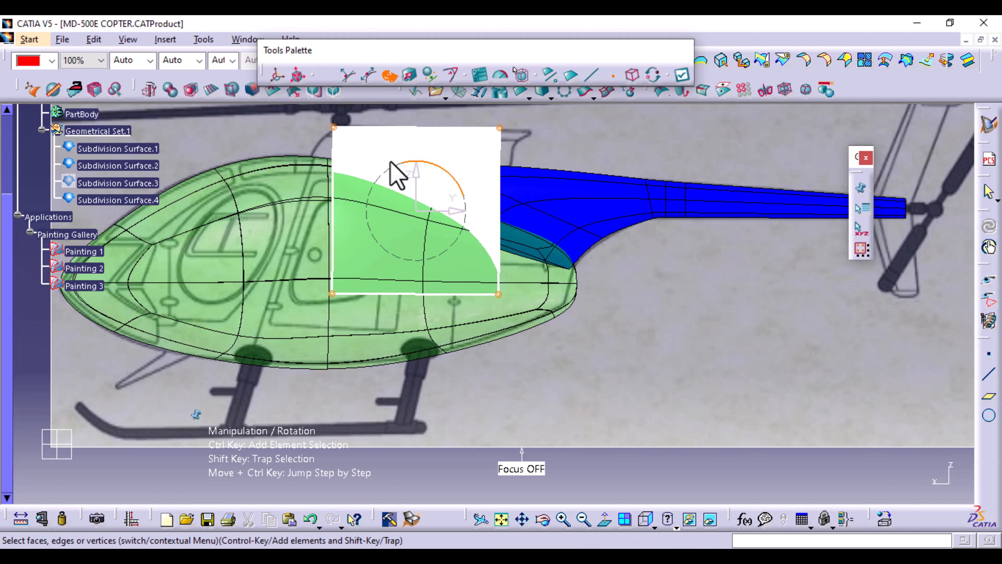
drag(418, 173, 418, 180)
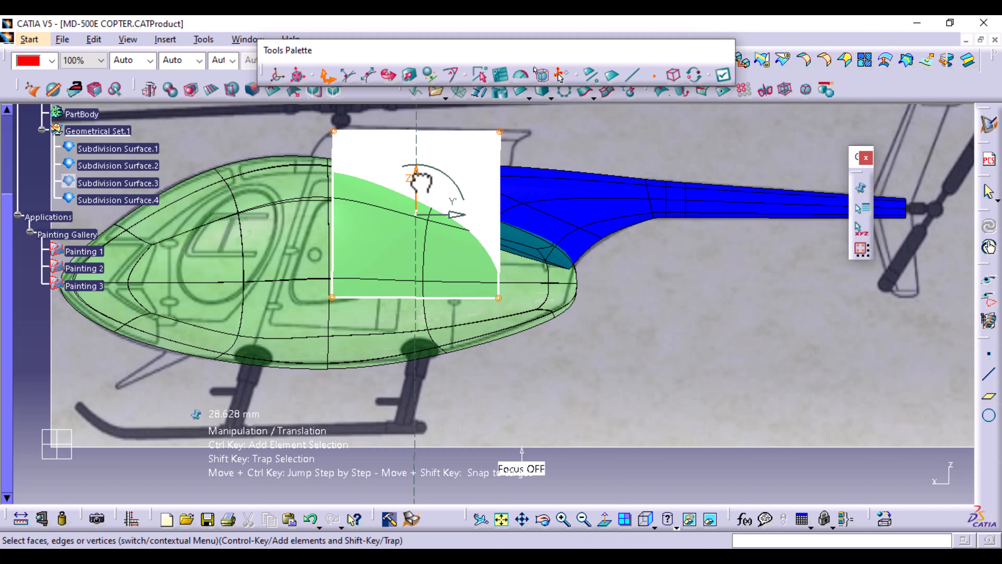
click(394, 77)
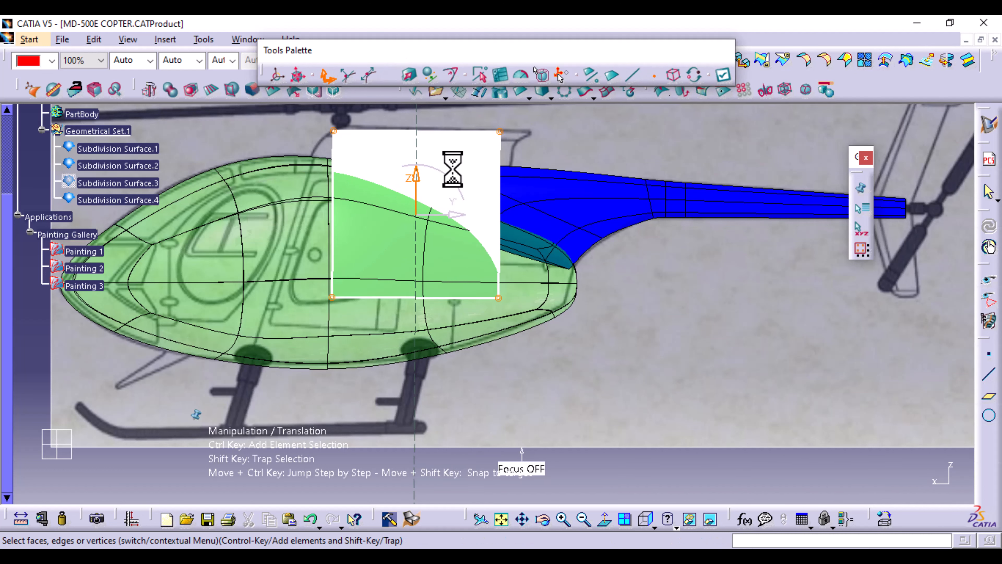
drag(440, 173, 441, 174)
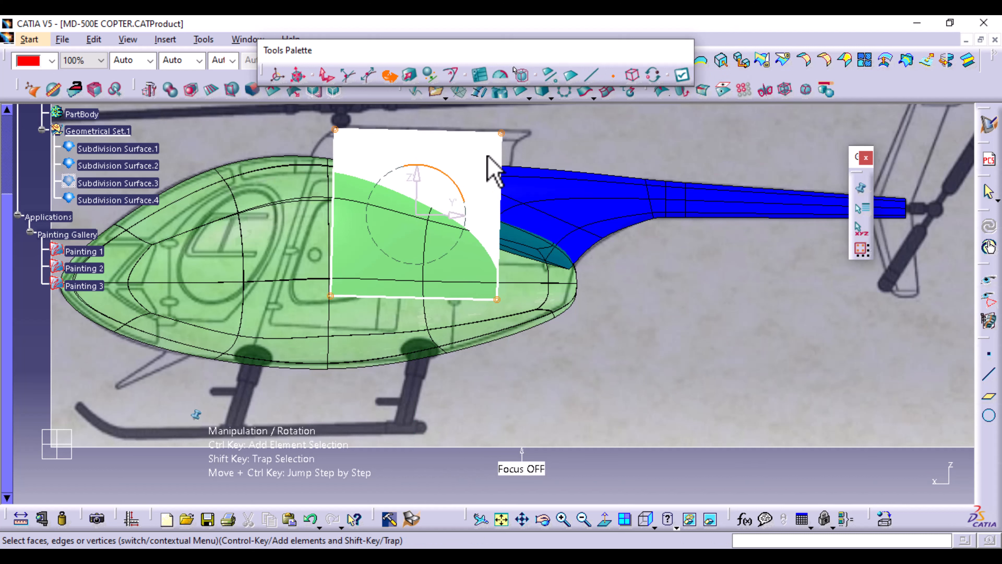
click(676, 75)
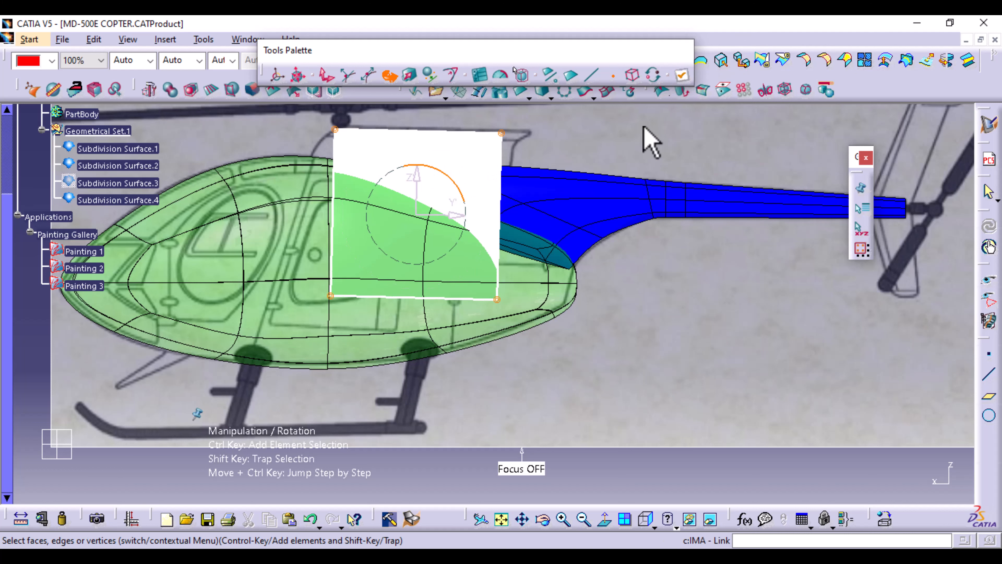
Select the box's lower edge vertices, try rotating them, undo that rotation, and move them upward to shorten the box
shift+drag(315, 252, 537, 347)
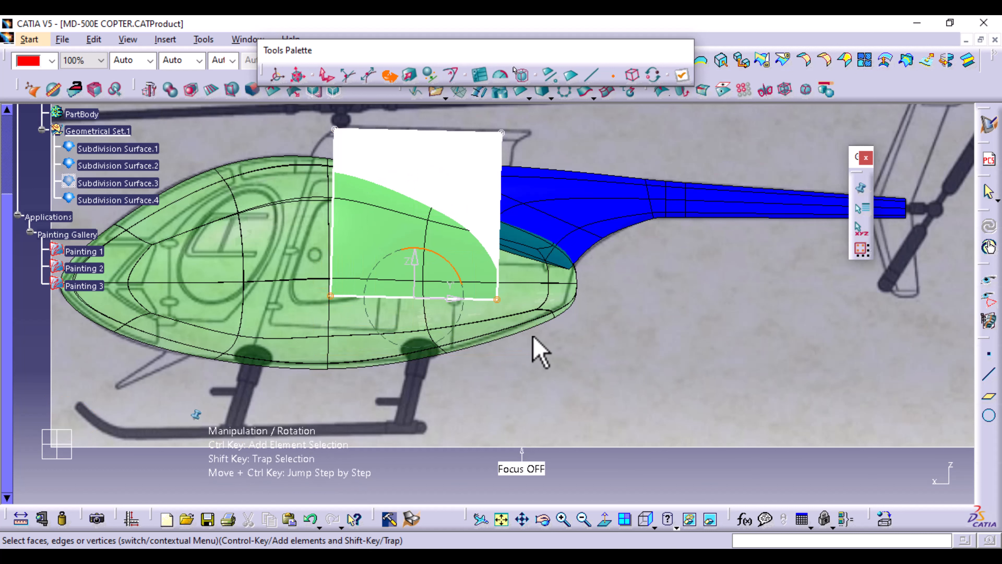
drag(413, 262, 422, 237)
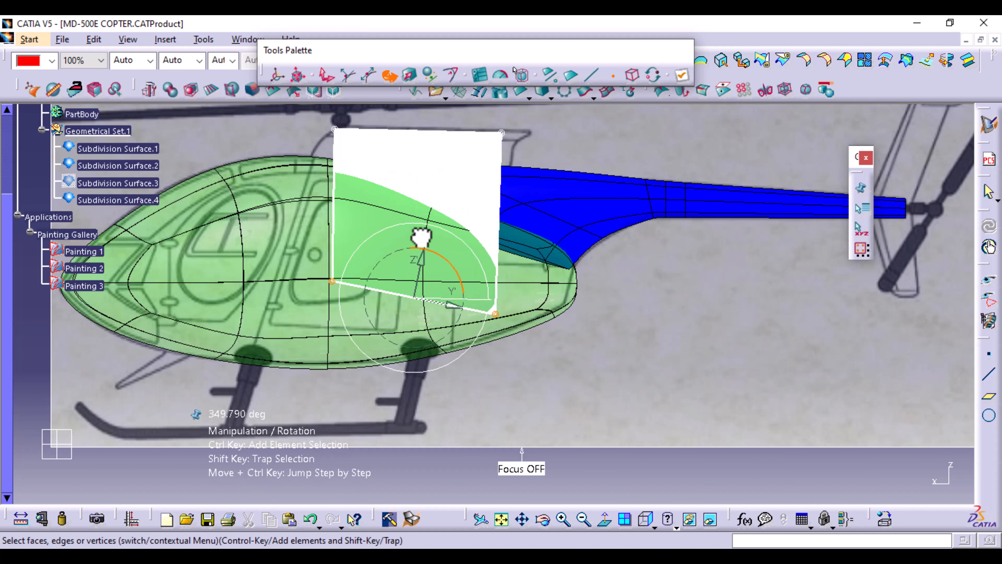
click(310, 521)
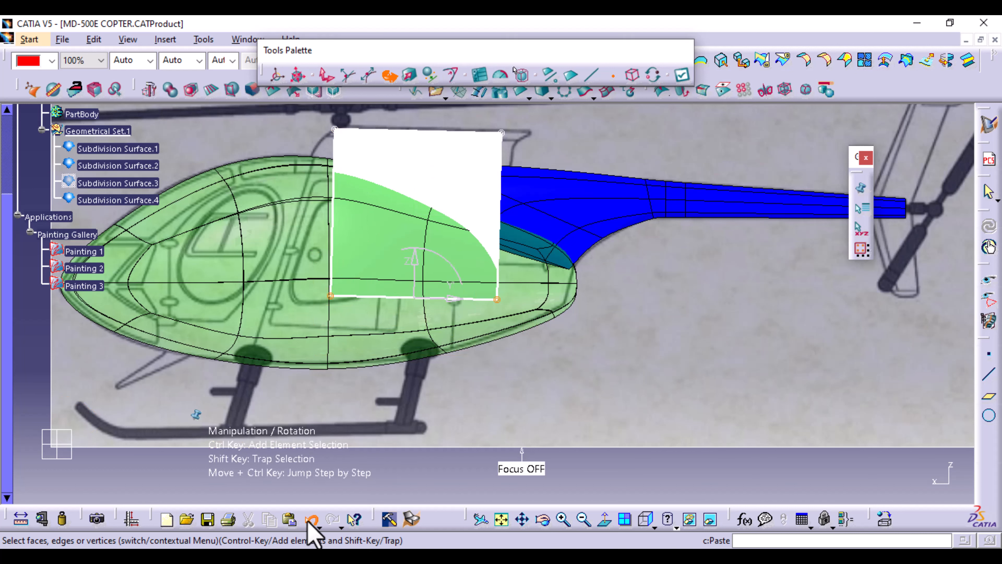
click(327, 75)
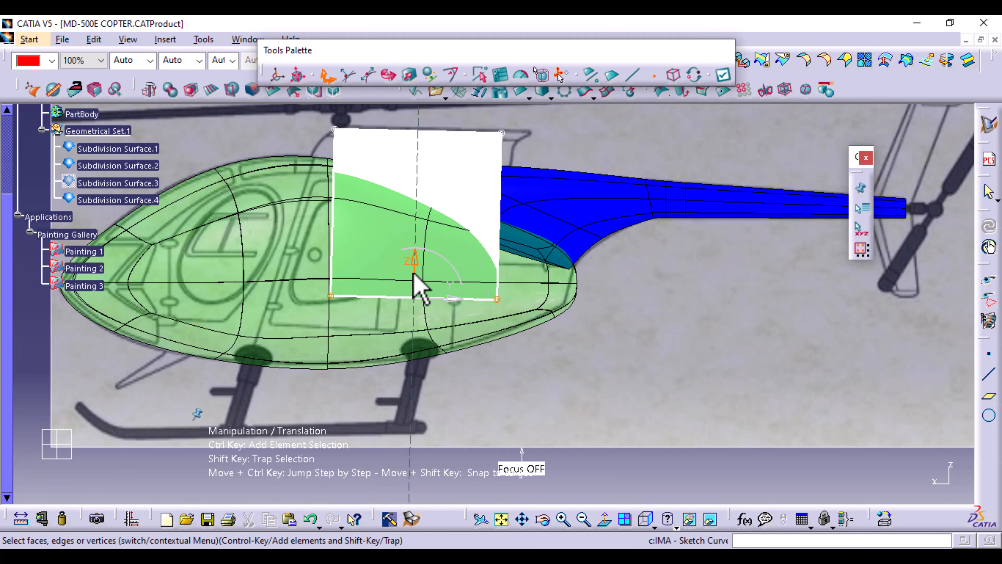
drag(420, 276, 417, 210)
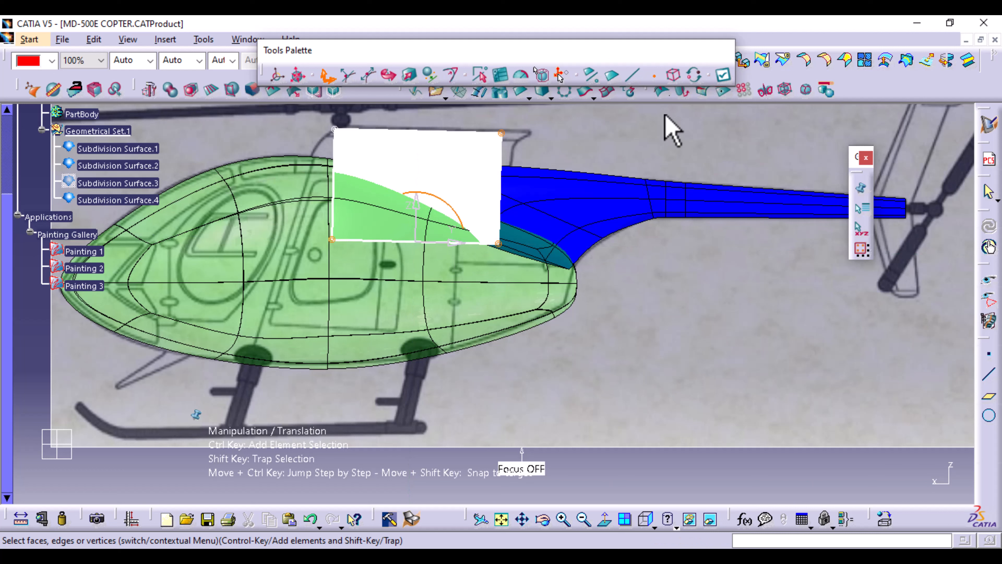
click(723, 75)
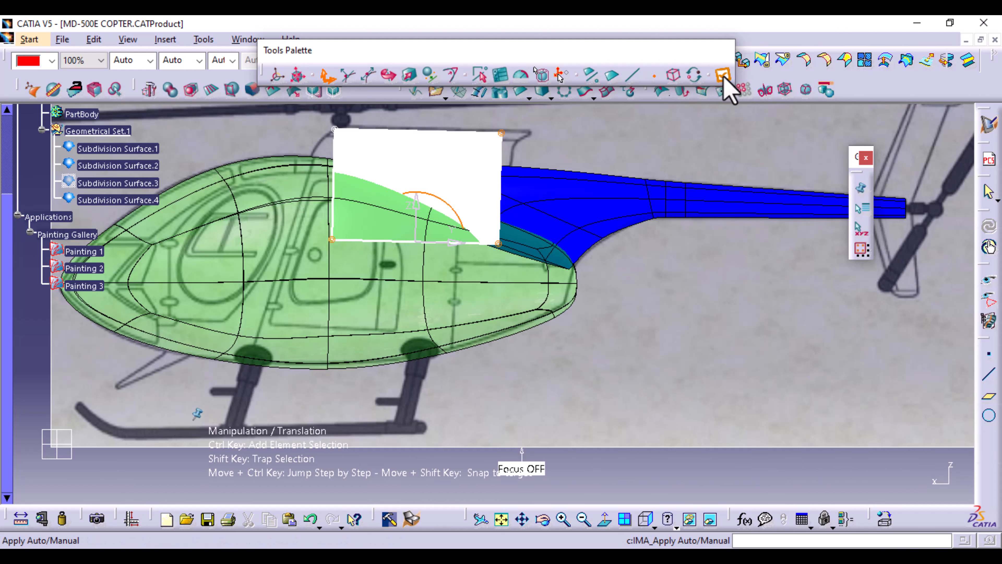
Set the new box's opacity to 50 % and its colour to red
ctrl+click(132, 97)
click(101, 61)
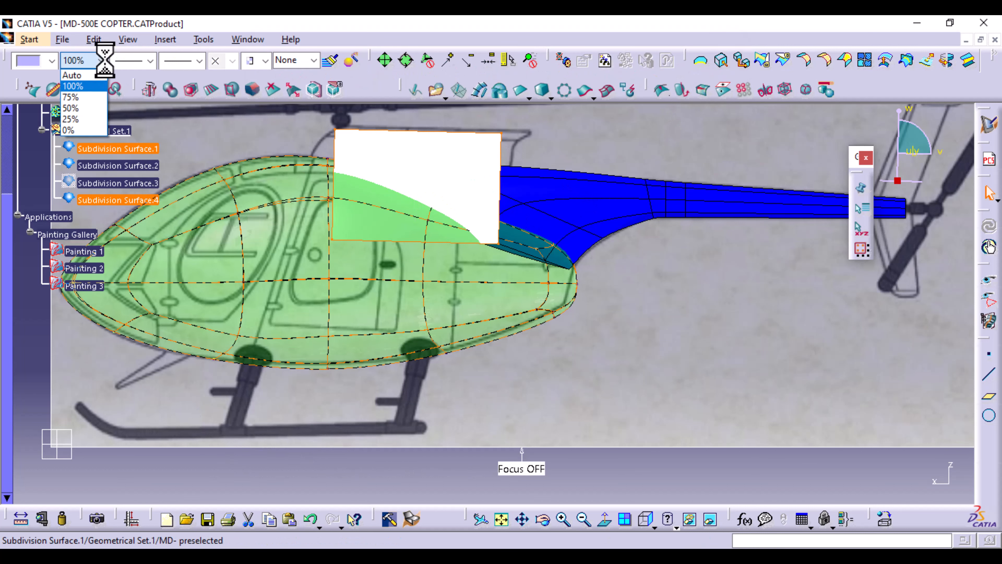
click(75, 108)
click(51, 60)
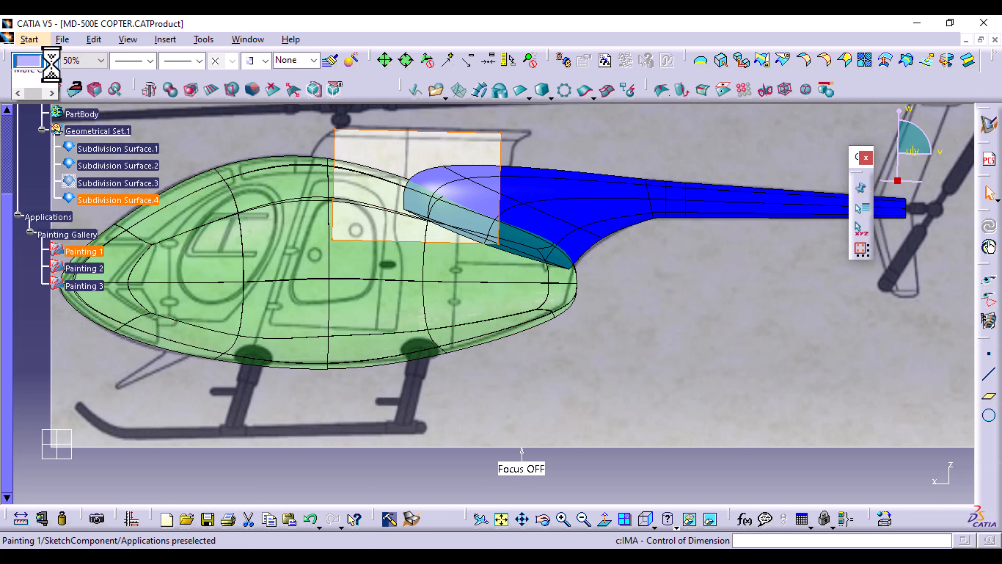
click(39, 190)
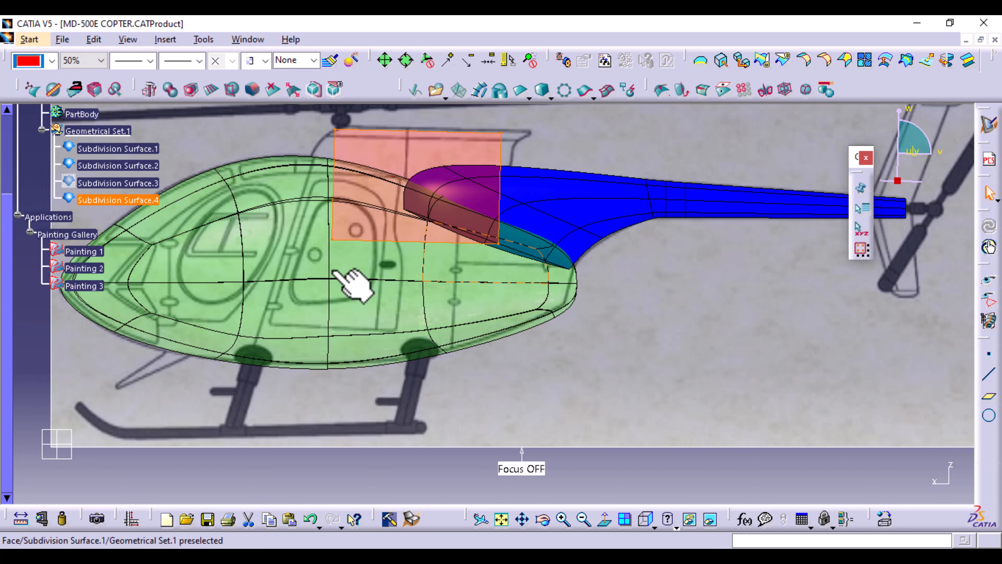
click(734, 482)
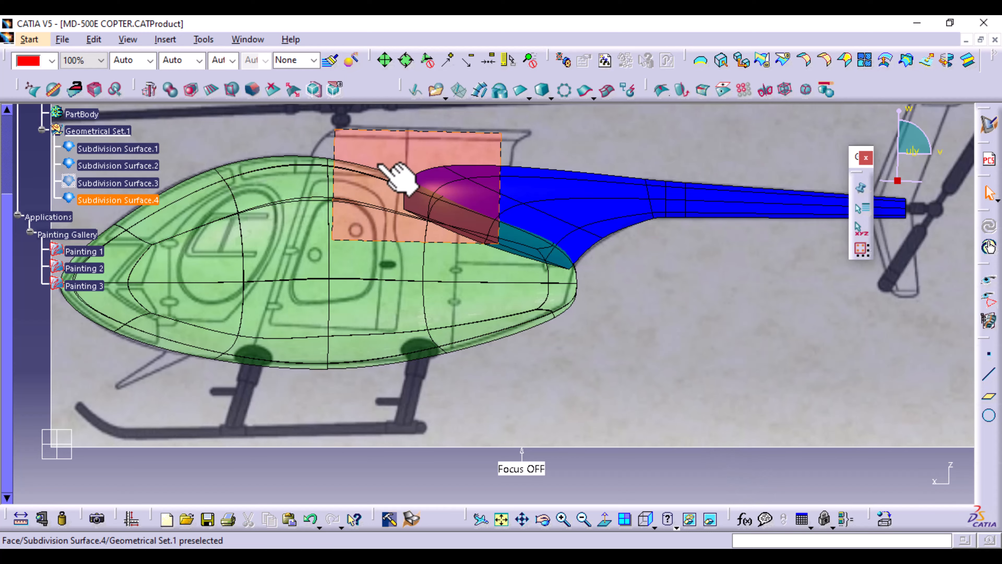
Cut the red box lengthwise with Face Cutting, using its upper front edge and 3 sections, and exit the command
middle_drag(304, 203, 347, 240)
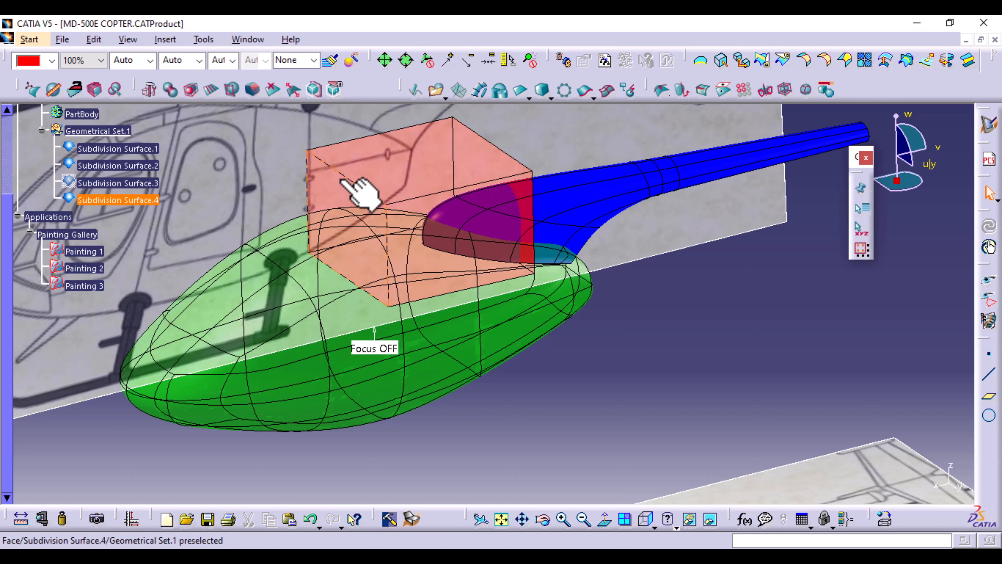
click(212, 90)
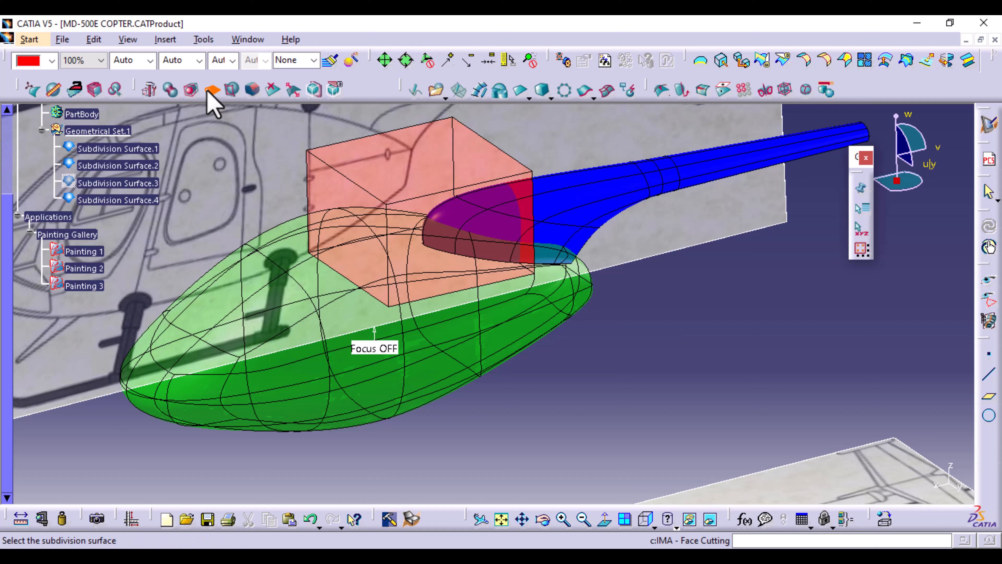
click(348, 180)
click(338, 175)
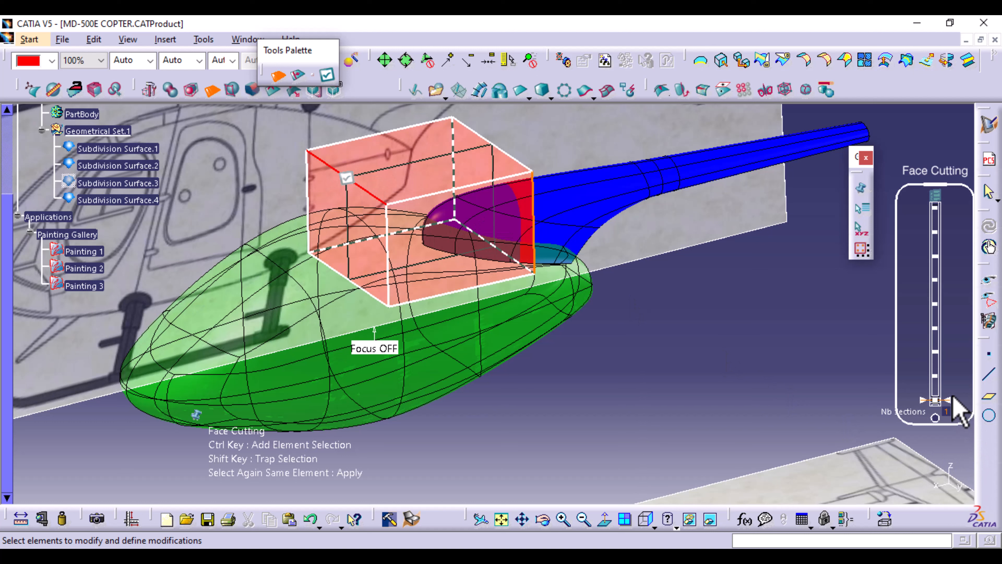
drag(953, 396, 959, 368)
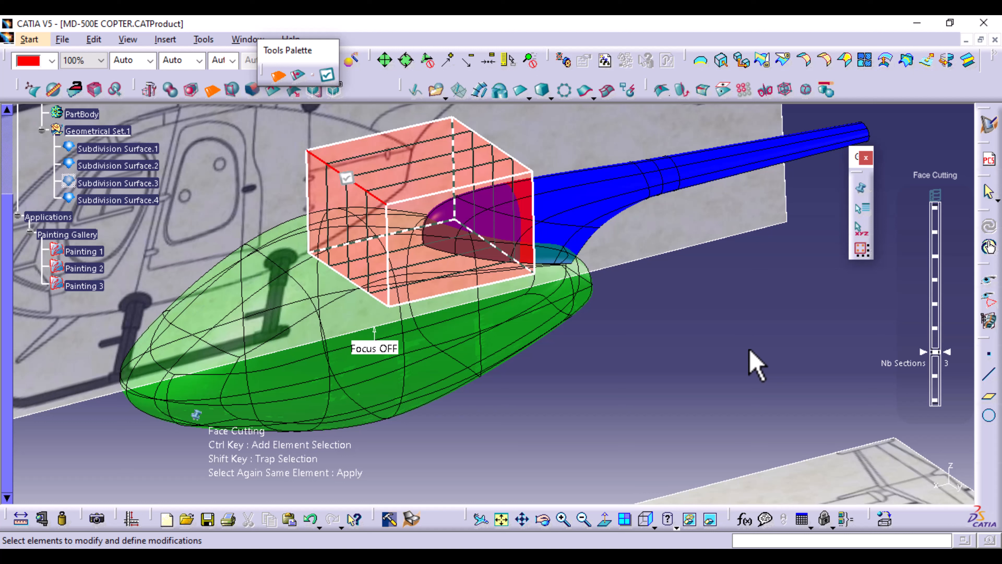
click(363, 136)
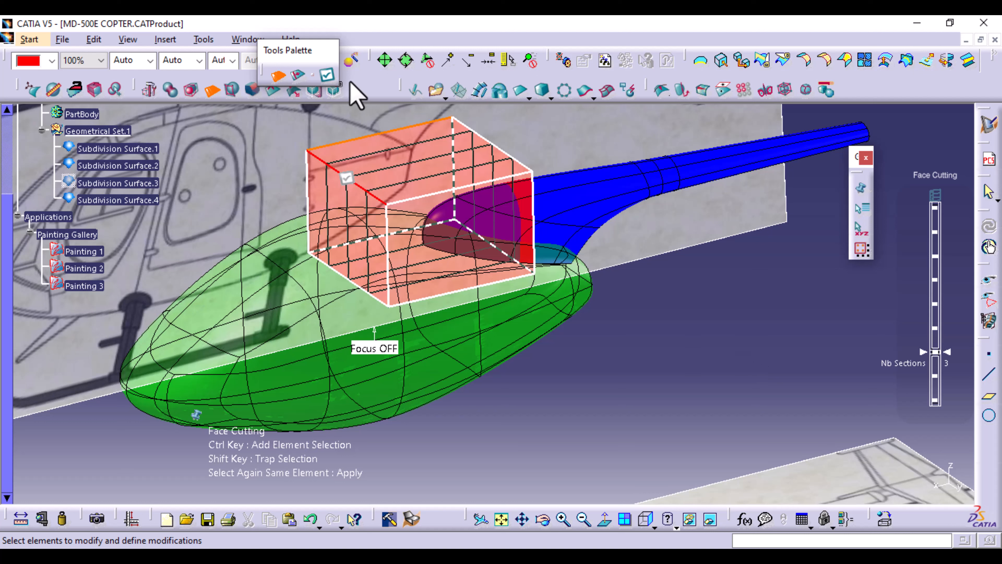
click(330, 81)
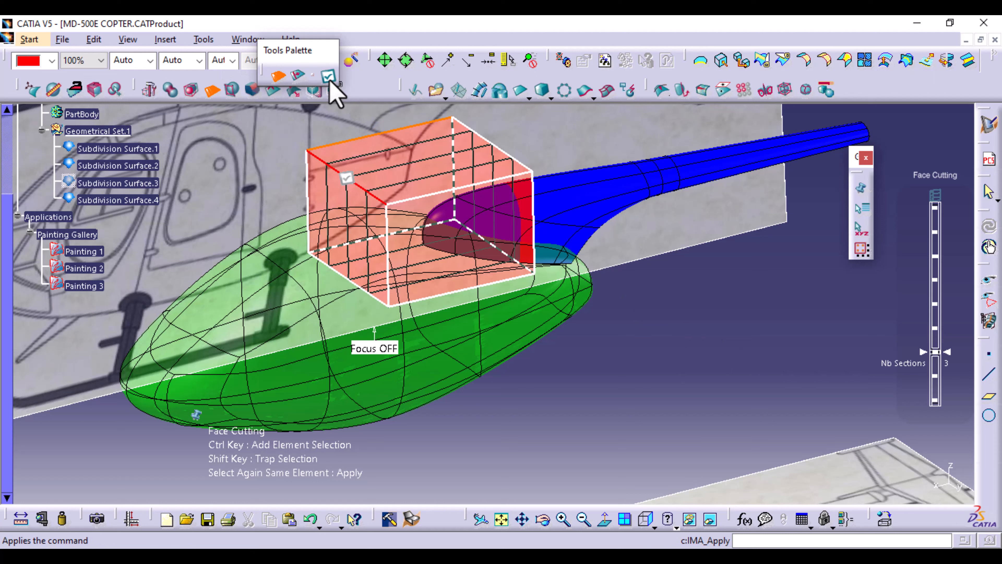
click(329, 76)
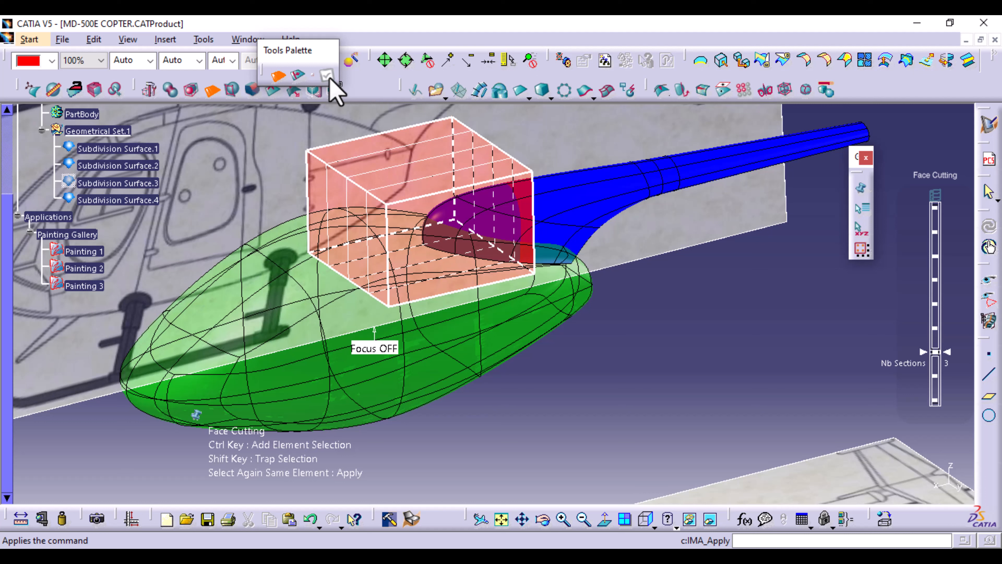
key(Escape)
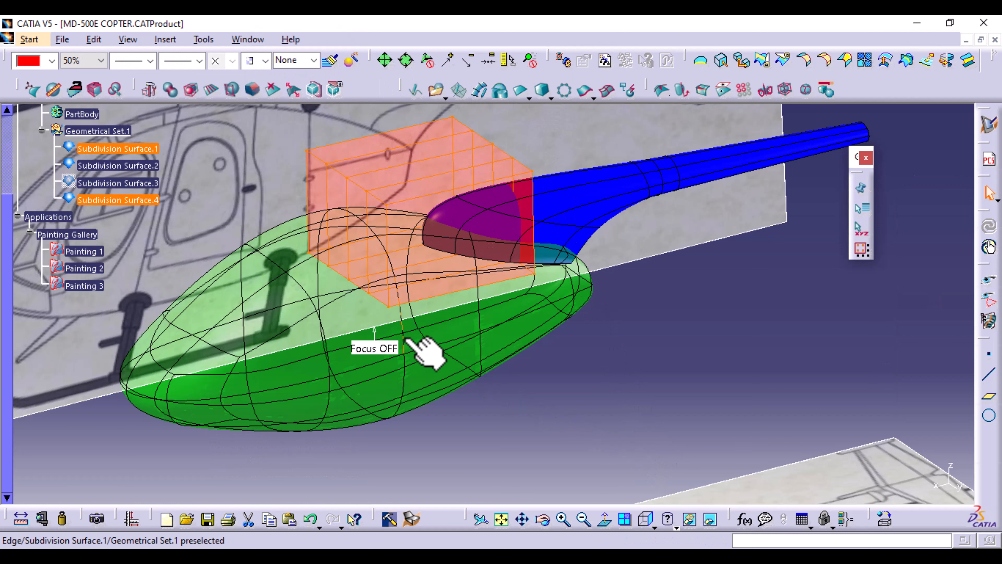
Switch to the top view and bring the red box into view
key(F8)
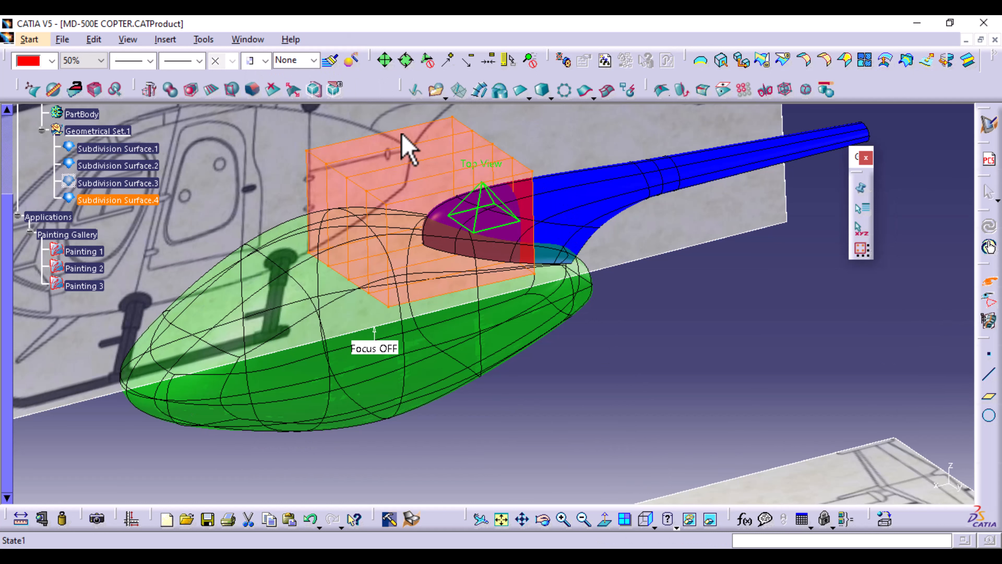
click(408, 148)
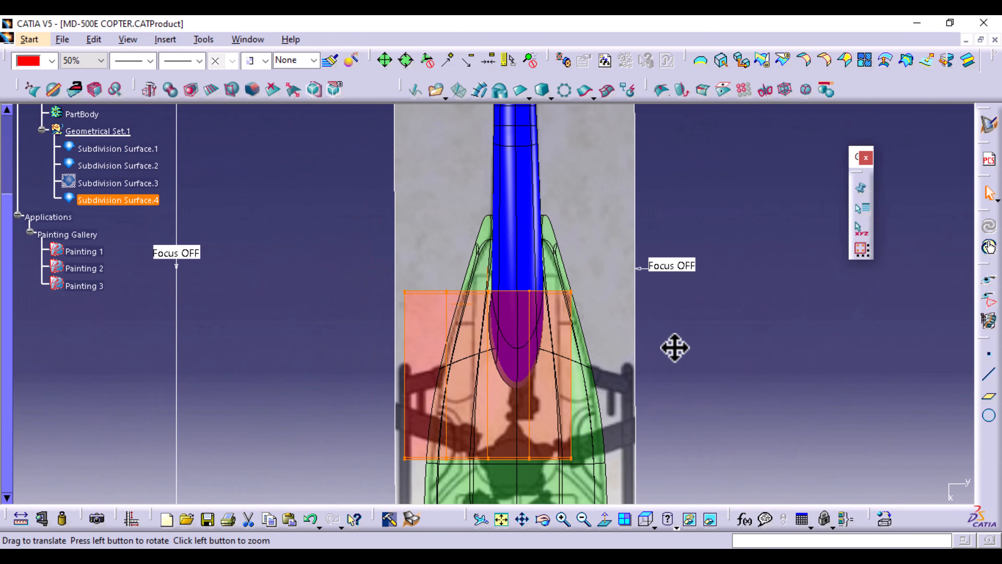
middle_drag(674, 348, 661, 219)
double_click(478, 269)
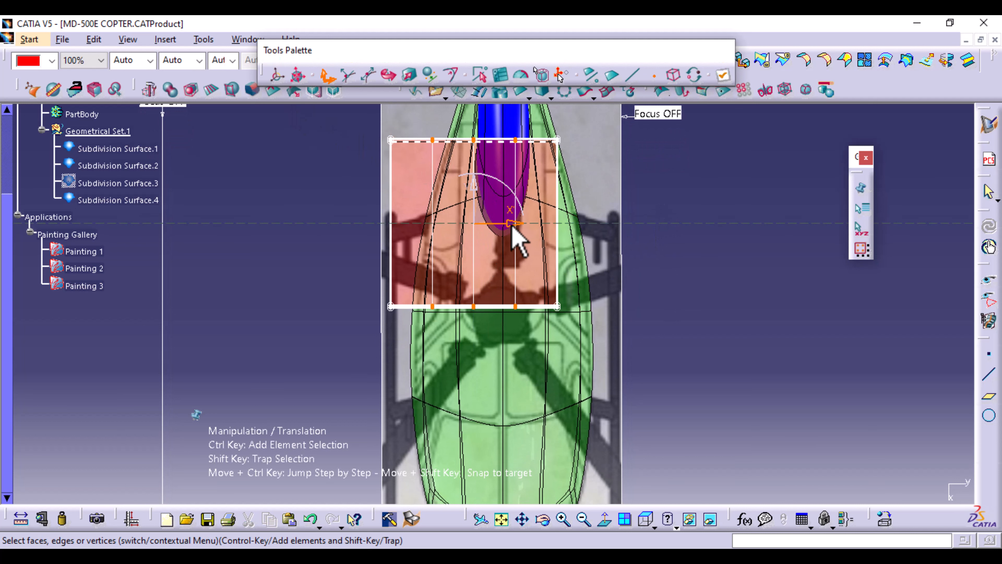
middle_drag(748, 306, 701, 367)
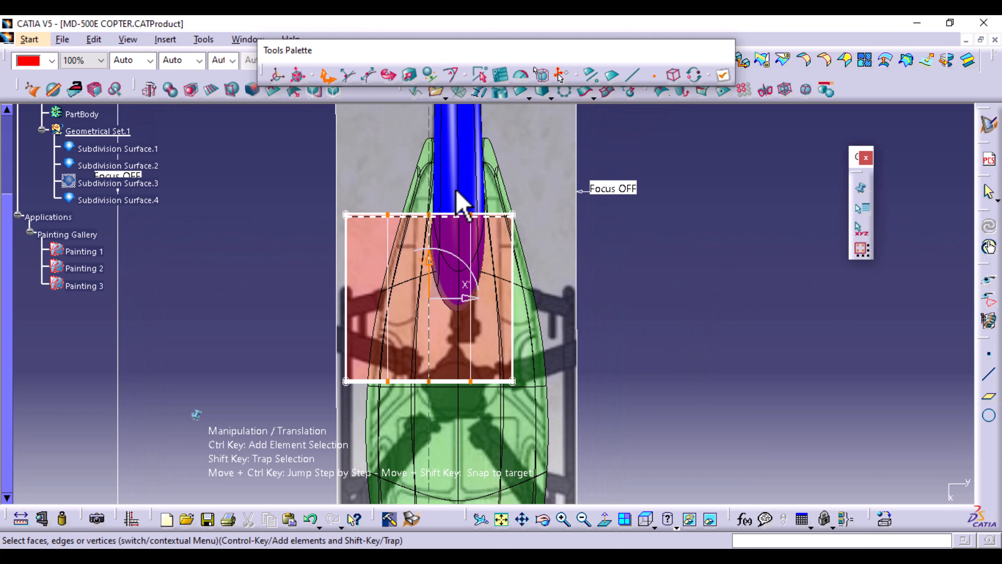
drag(465, 296, 494, 298)
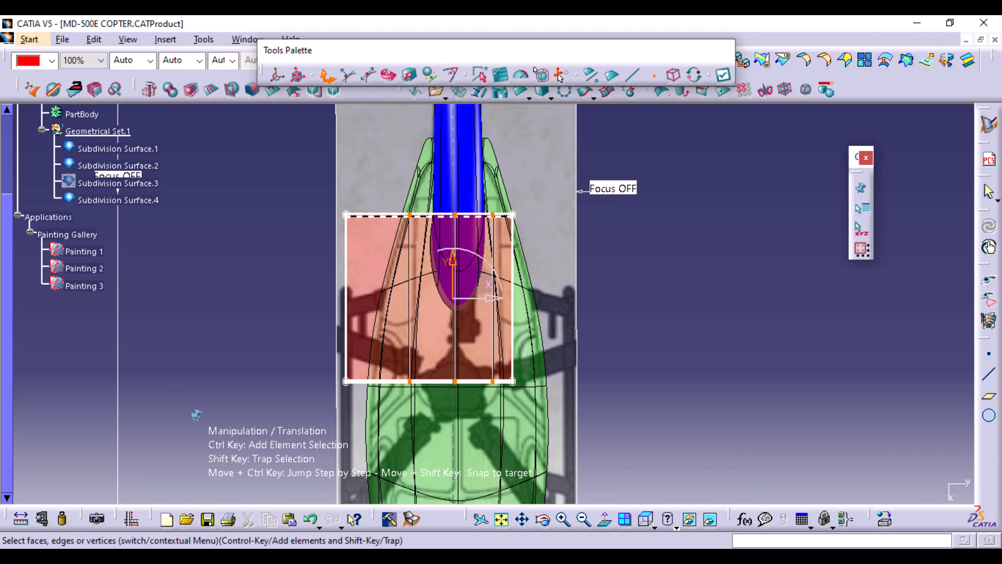
click(312, 520)
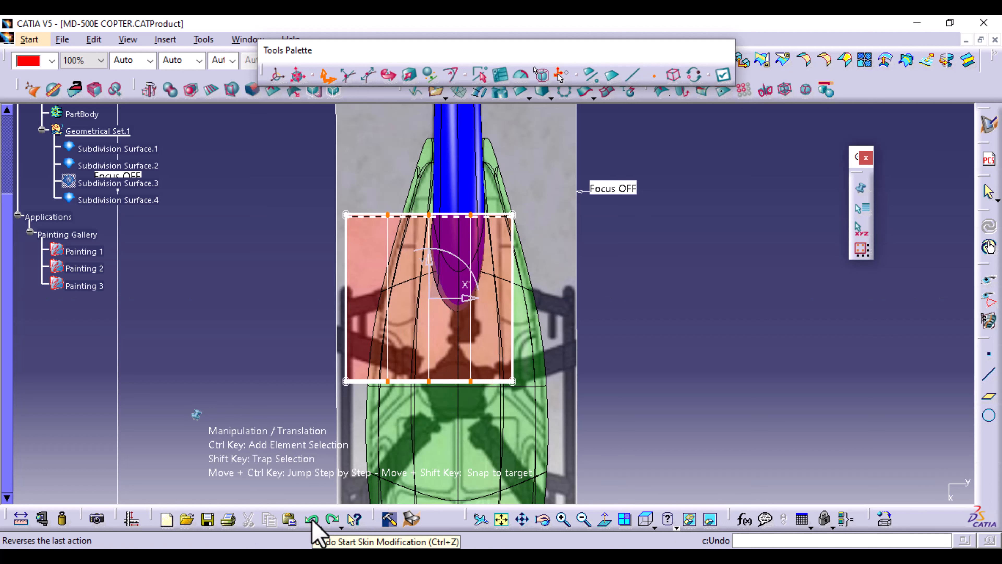
click(312, 520)
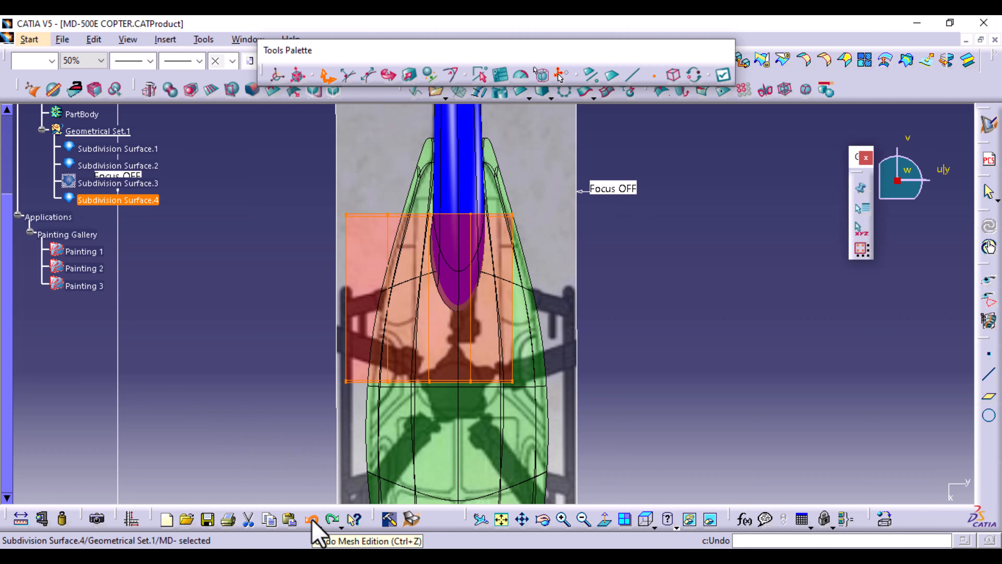
Select the entire red box mesh for editing and move it sideways to centre it on the fuselage axis
double_click(445, 347)
click(675, 75)
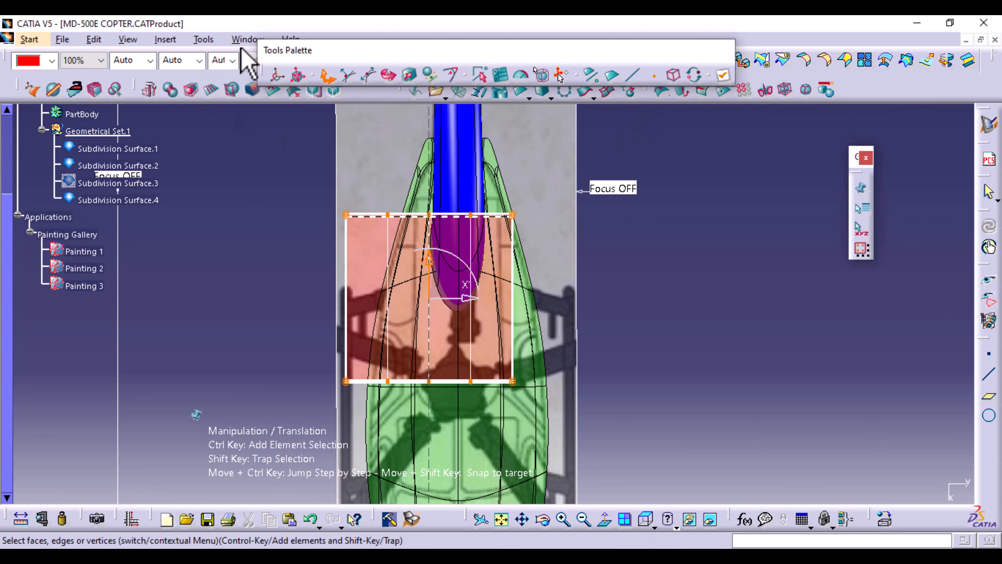
drag(467, 299, 501, 319)
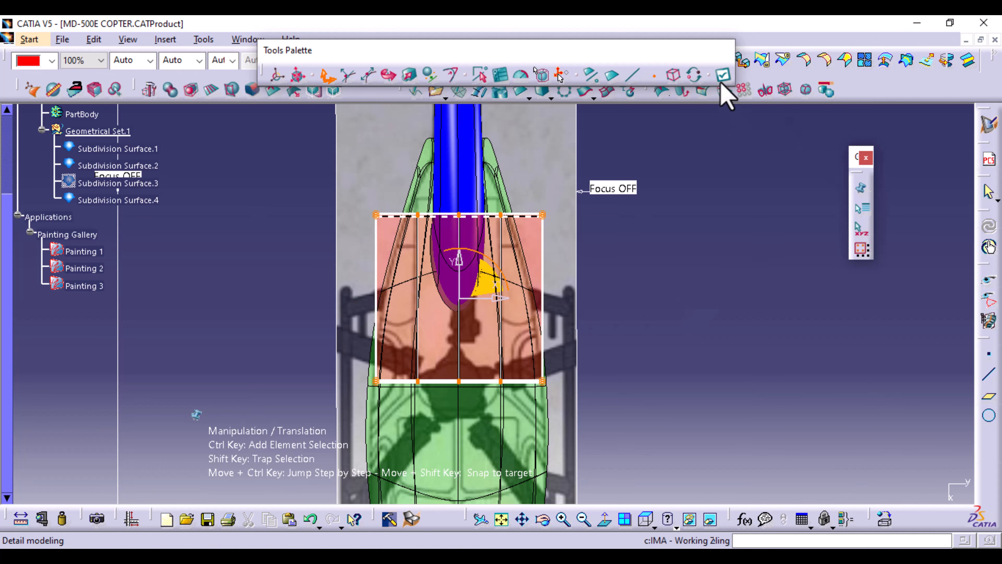
Narrow the whole red box symmetrically with Affinity to a width of about 659 mm
click(410, 75)
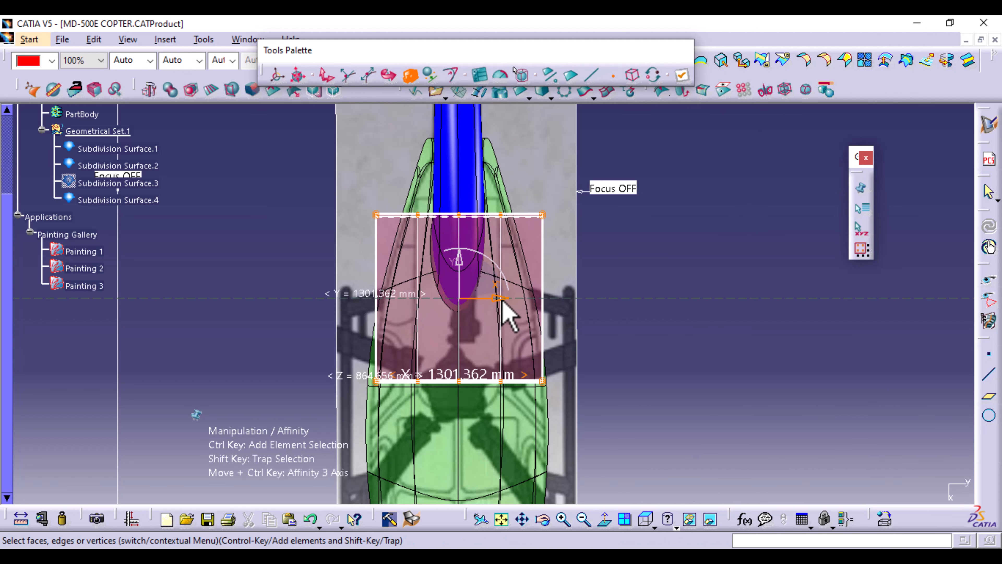
mouse_move(505, 300)
mouse_down()
mouse_move(477, 323)
mouse_move(492, 308)
mouse_up()
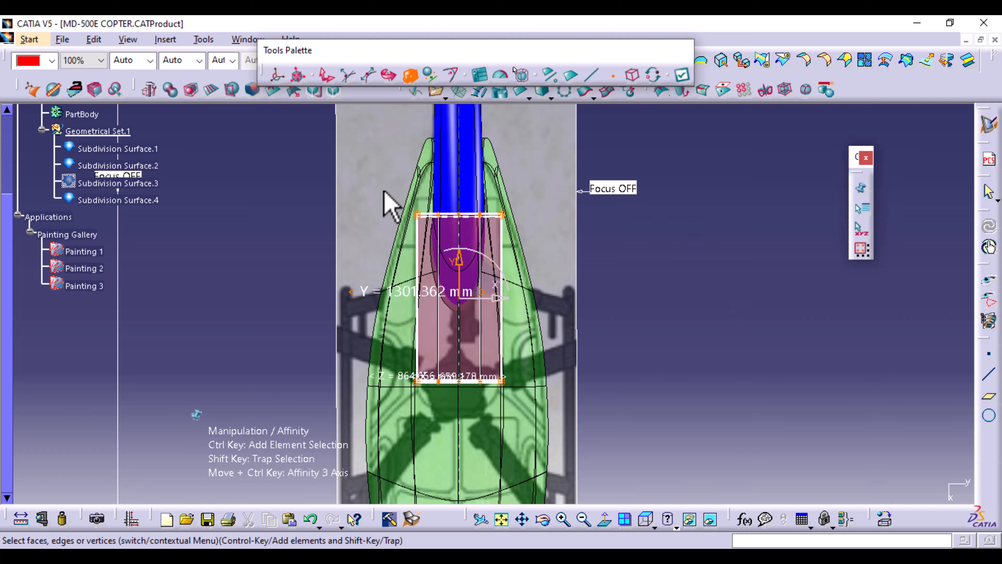
click(685, 72)
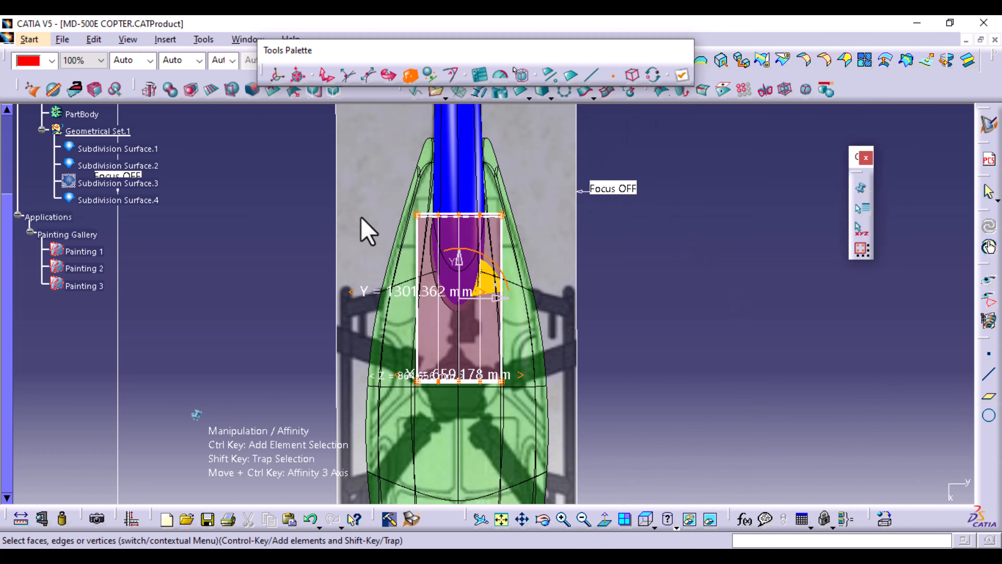
Taper the red box by scaling its tail-side end vertices to a width of about 335 mm, and exit the mesh edition
shift+drag(401, 193, 539, 244)
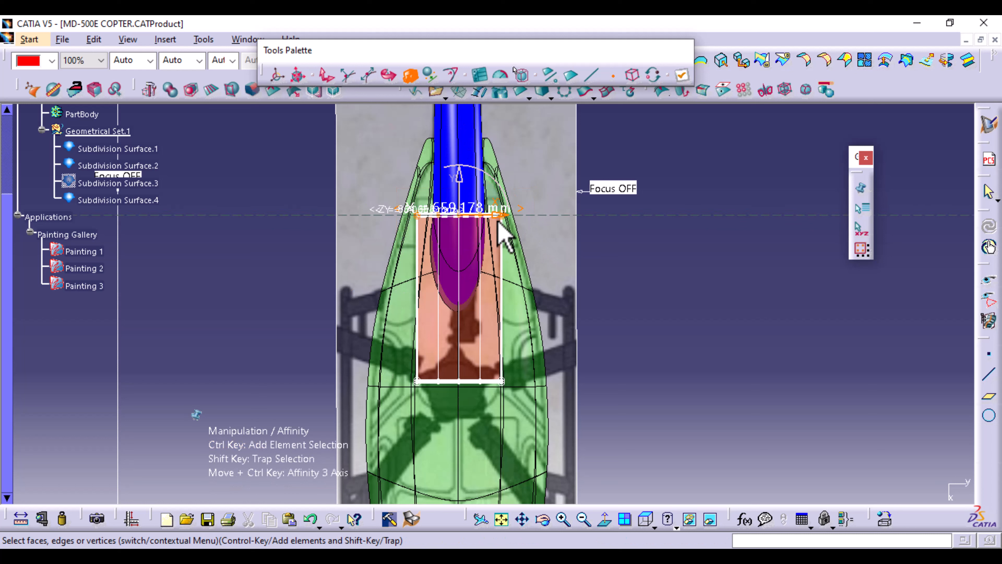
drag(499, 223, 477, 229)
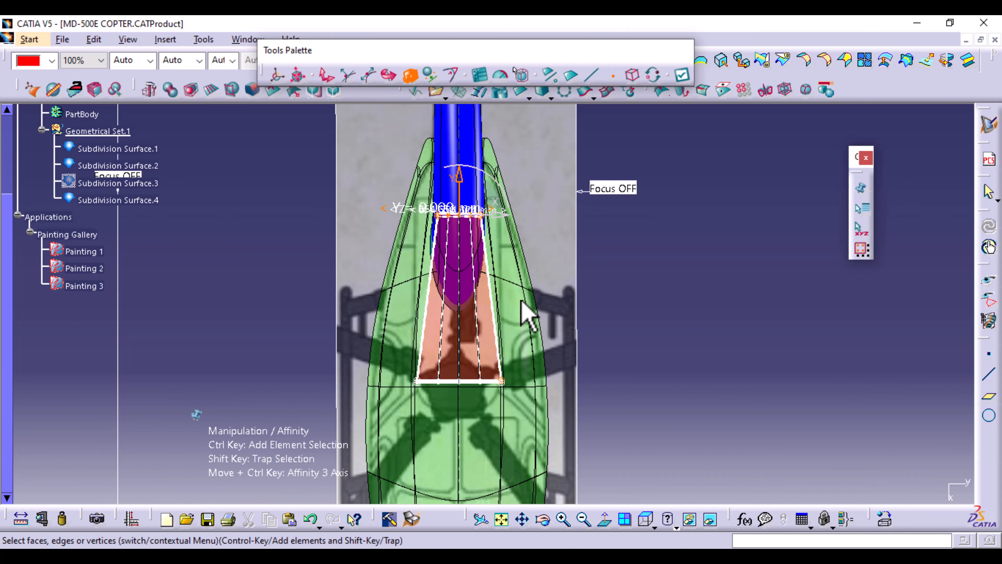
middle_drag(688, 318, 687, 292)
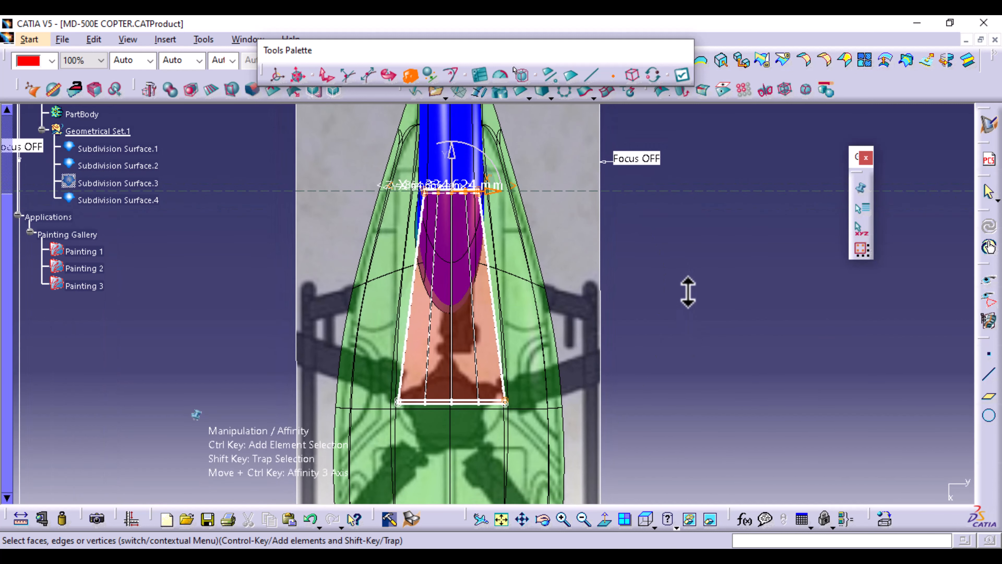
click(682, 75)
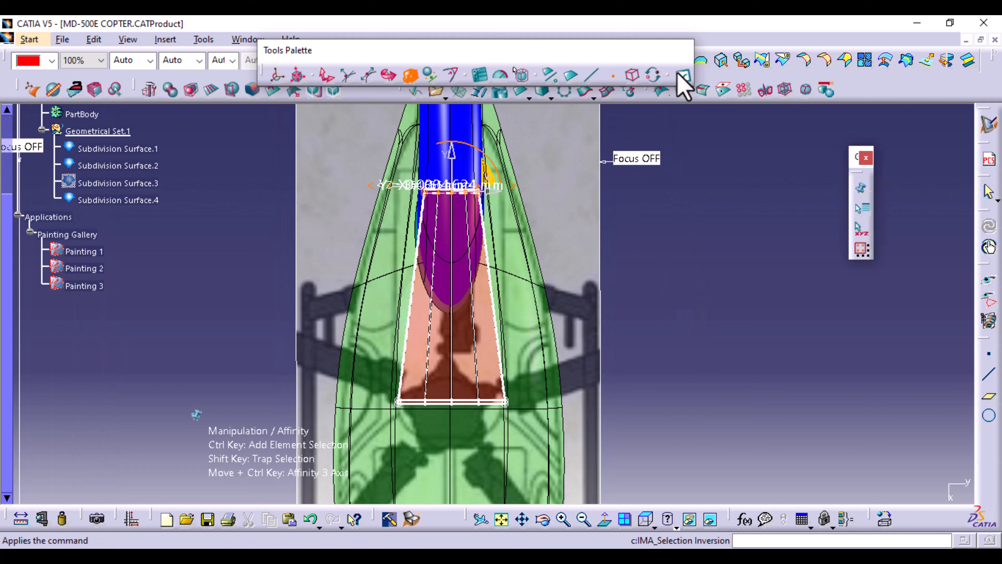
click(710, 271)
click(710, 271)
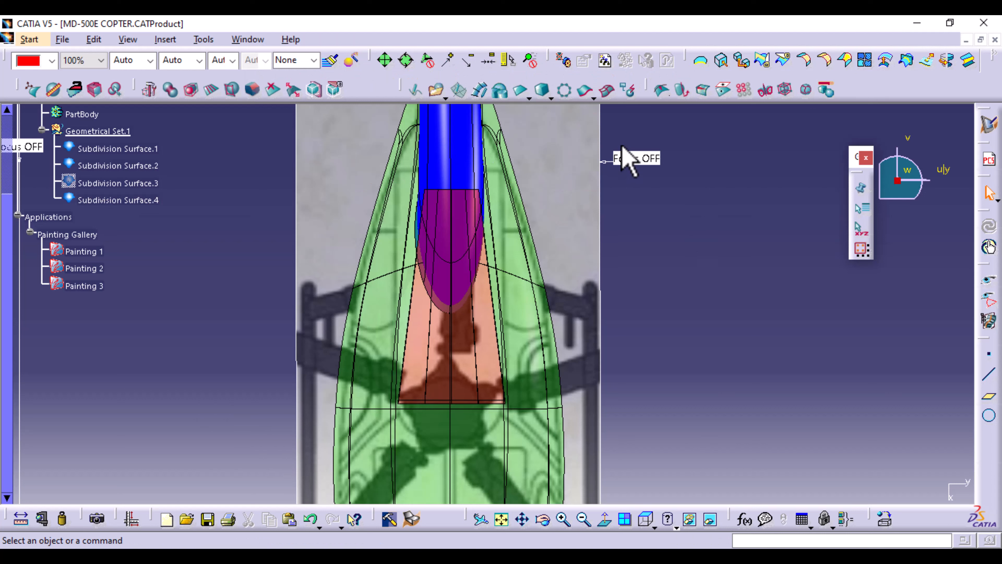
Start an Extrude curve in the top view with two vertices along one side edge of the red box, ending at its front corner
click(592, 98)
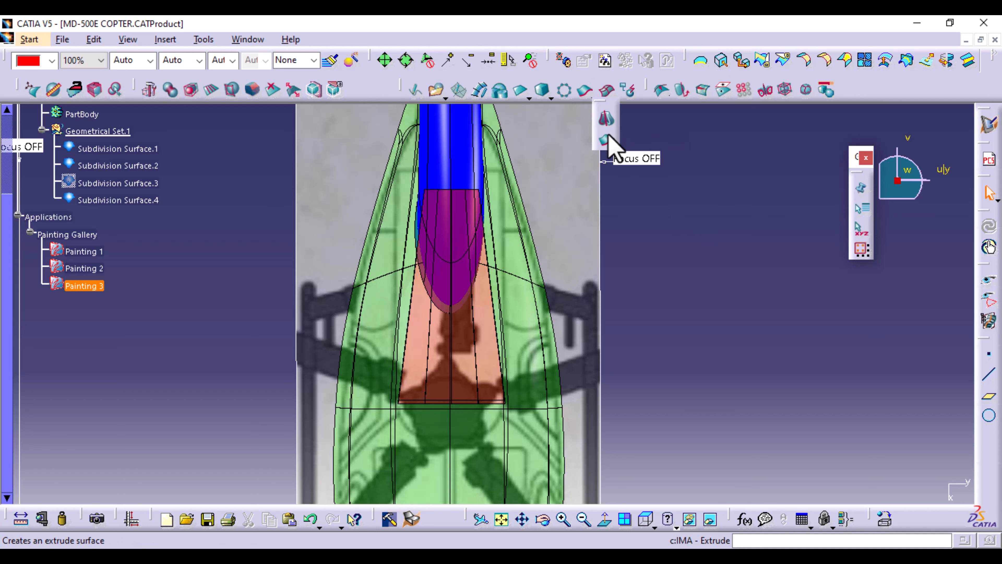
click(606, 138)
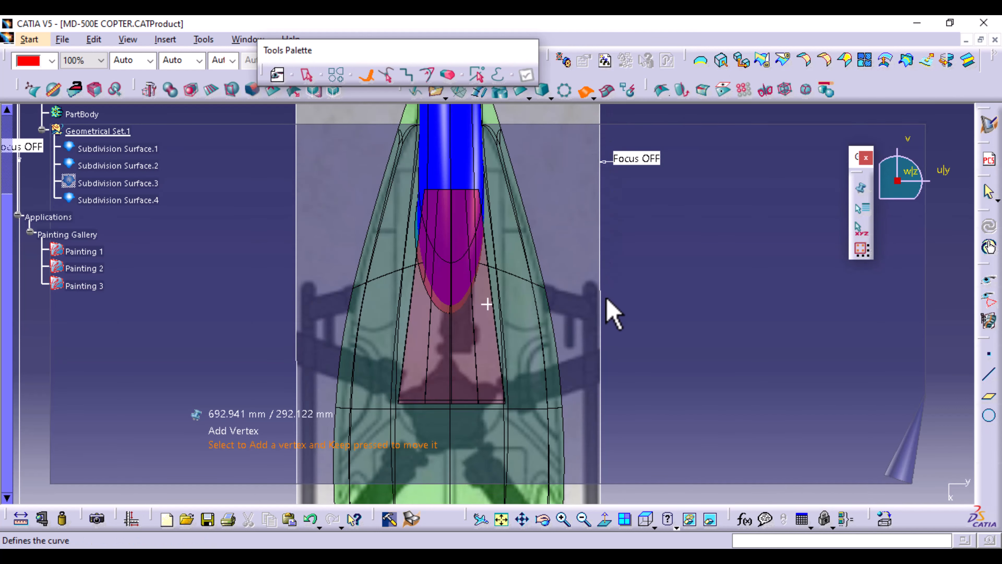
middle_drag(609, 313, 649, 200)
mouse_move(651, 294)
ctrl+middle_down()
mouse_move(642, 285)
mouse_move(645, 208)
mouse_move(661, 294)
ctrl+middle_up()
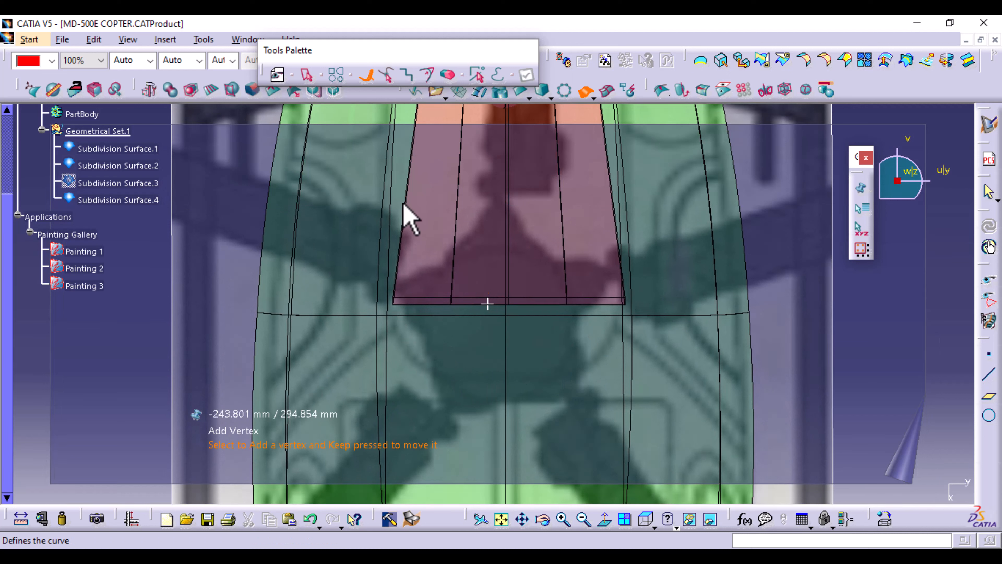
click(401, 244)
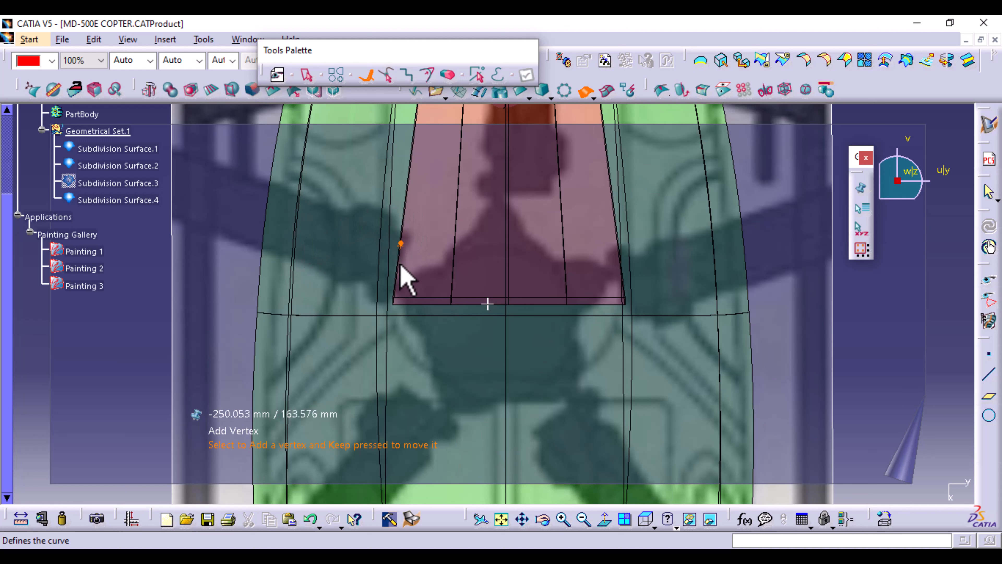
drag(393, 304, 396, 336)
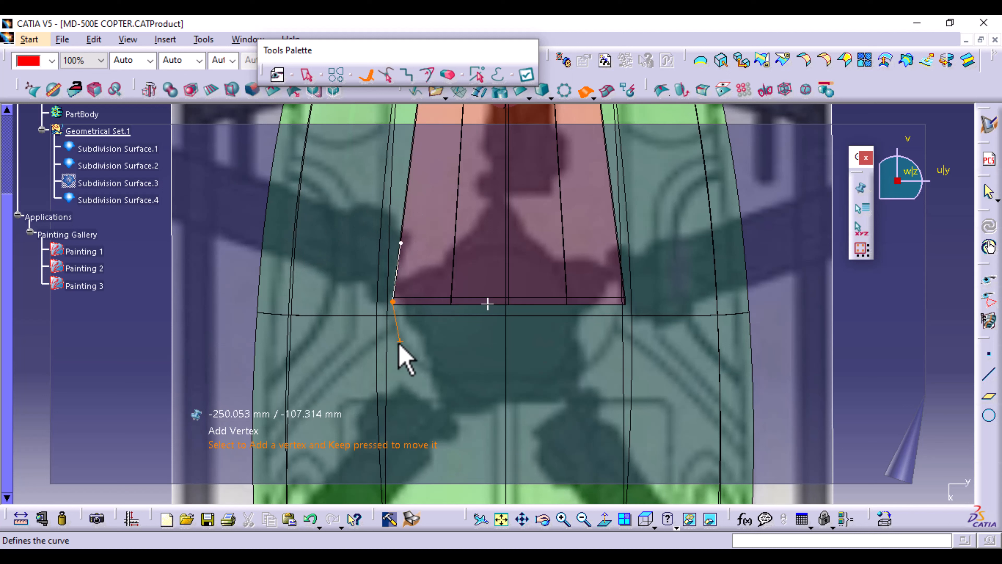
click(399, 342)
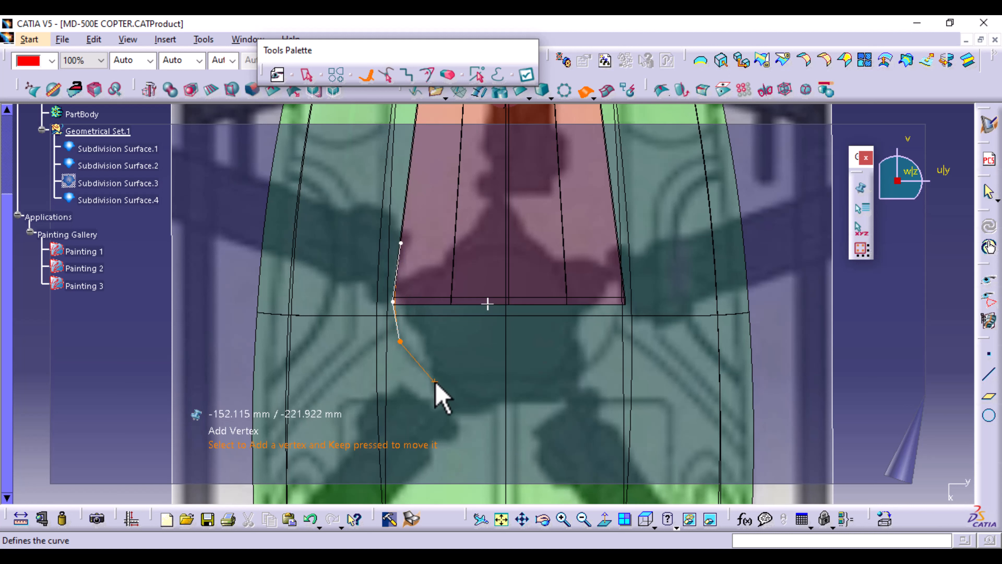
click(435, 382)
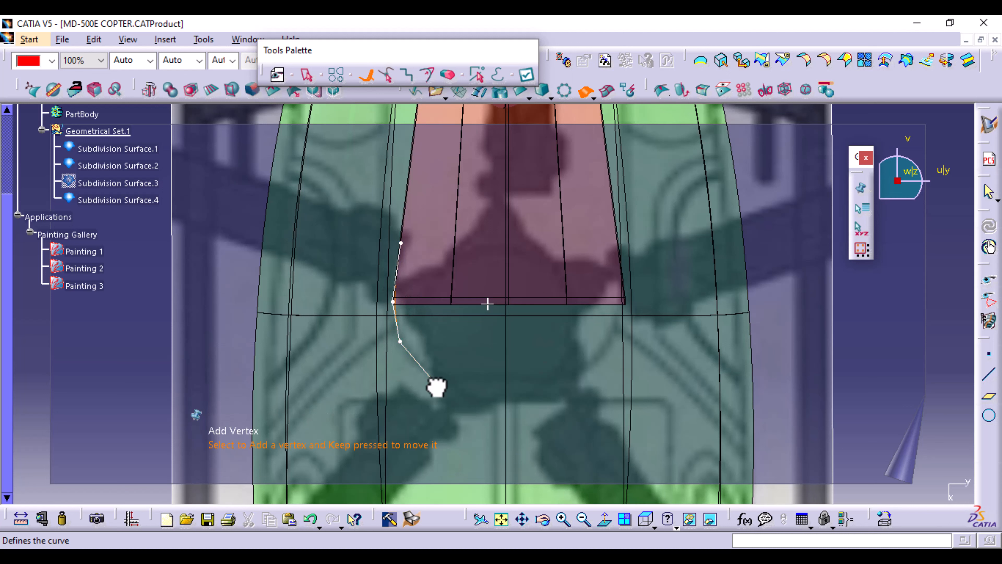
click(497, 398)
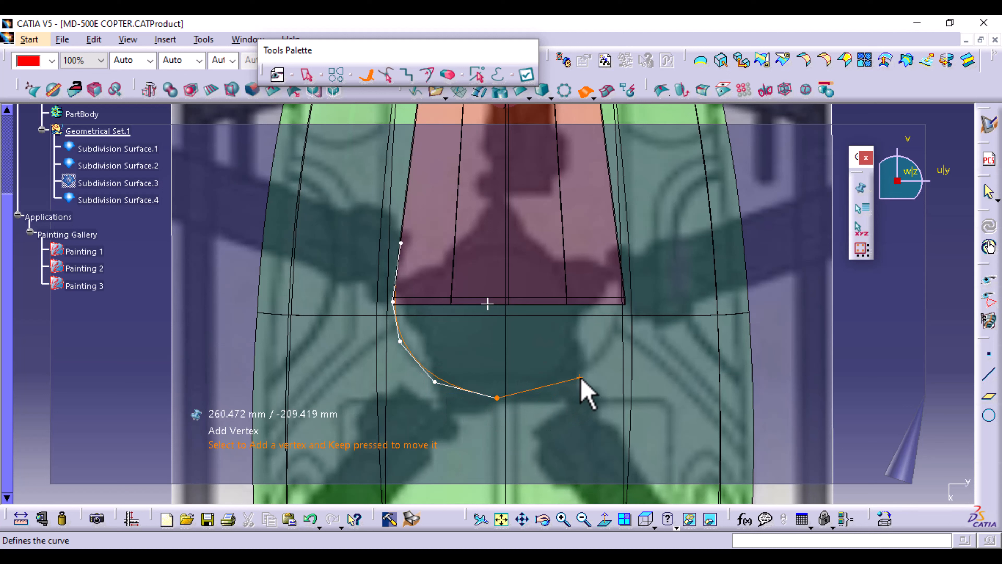
click(310, 519)
click(309, 519)
click(310, 520)
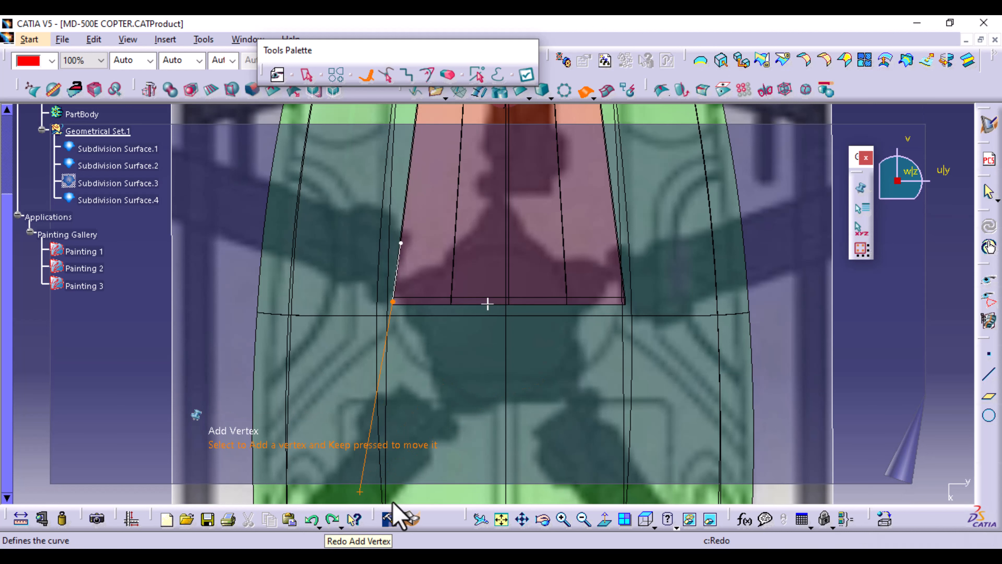
click(433, 373)
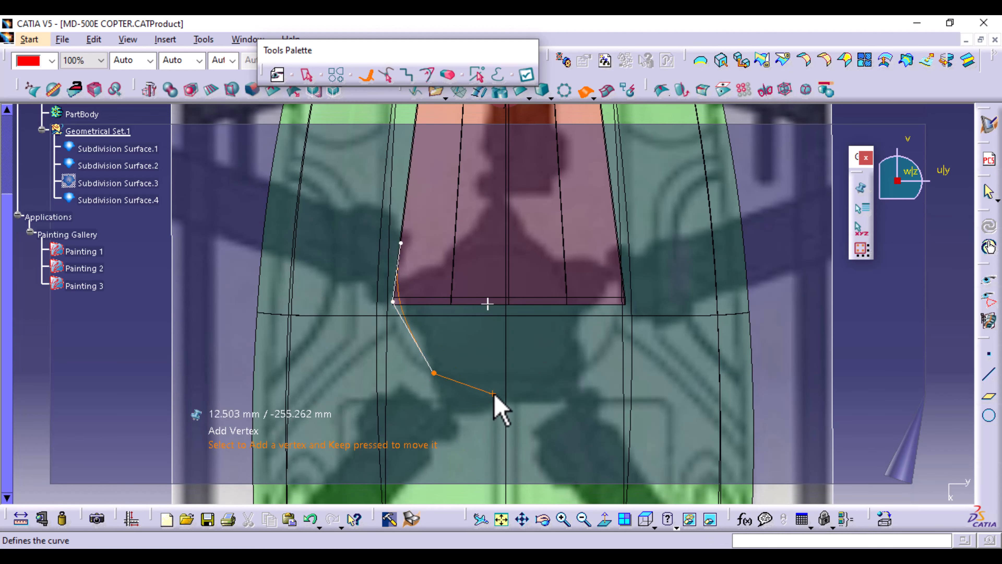
click(310, 518)
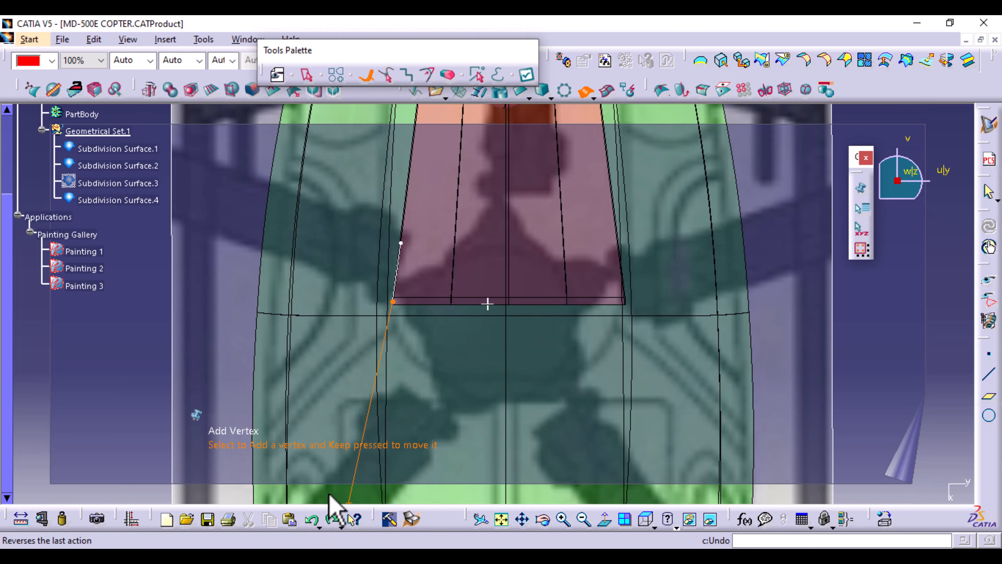
Continue the Extrude curve with eight vertices, rounding ahead of the box's front edge and ending partway along its opposite side edge
click(403, 345)
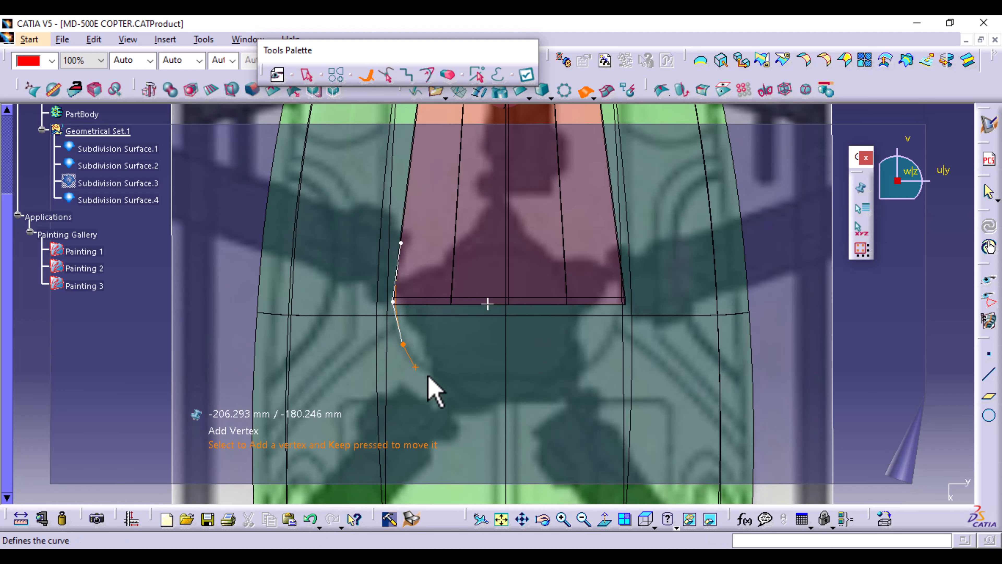
click(436, 375)
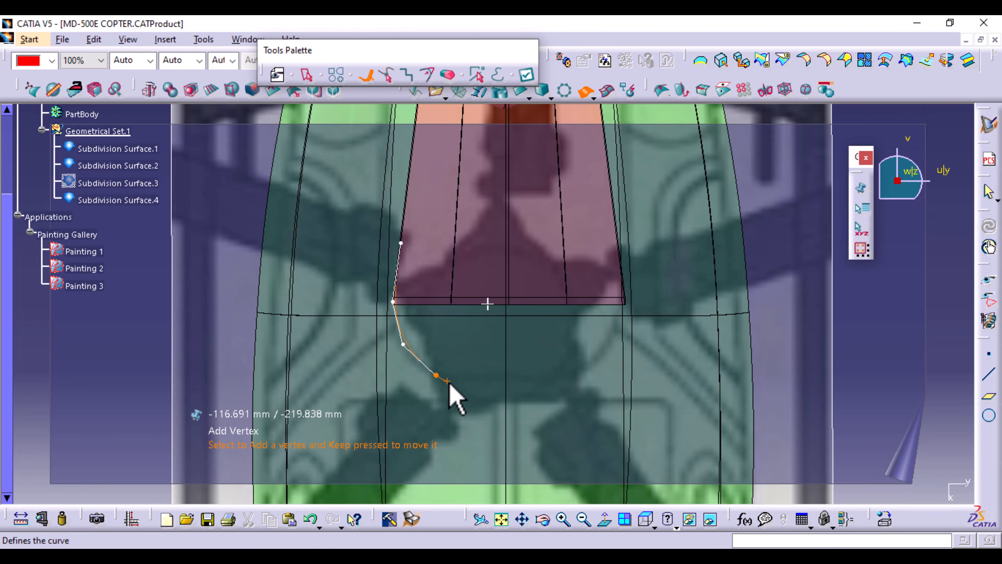
click(491, 389)
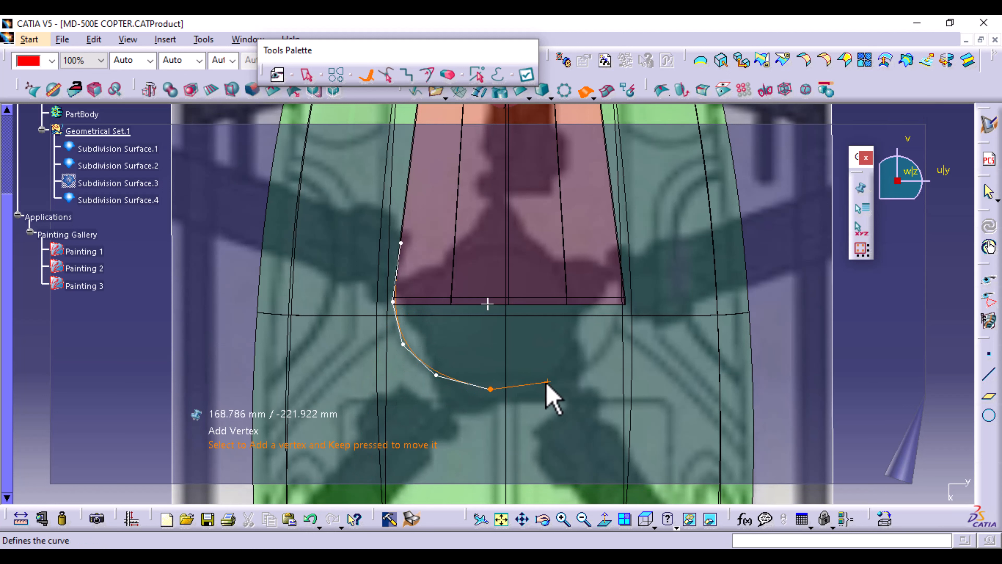
click(548, 382)
click(590, 363)
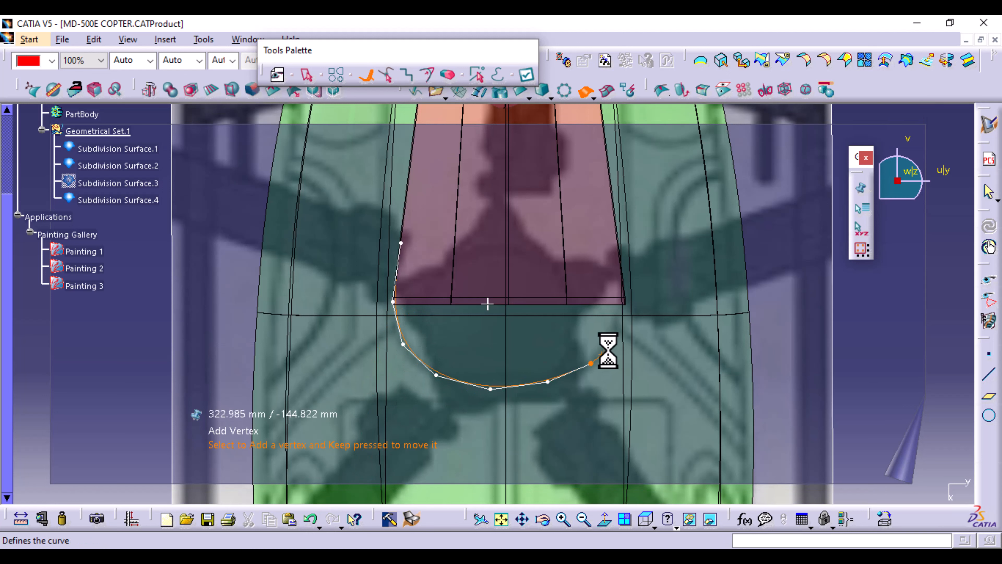
click(619, 331)
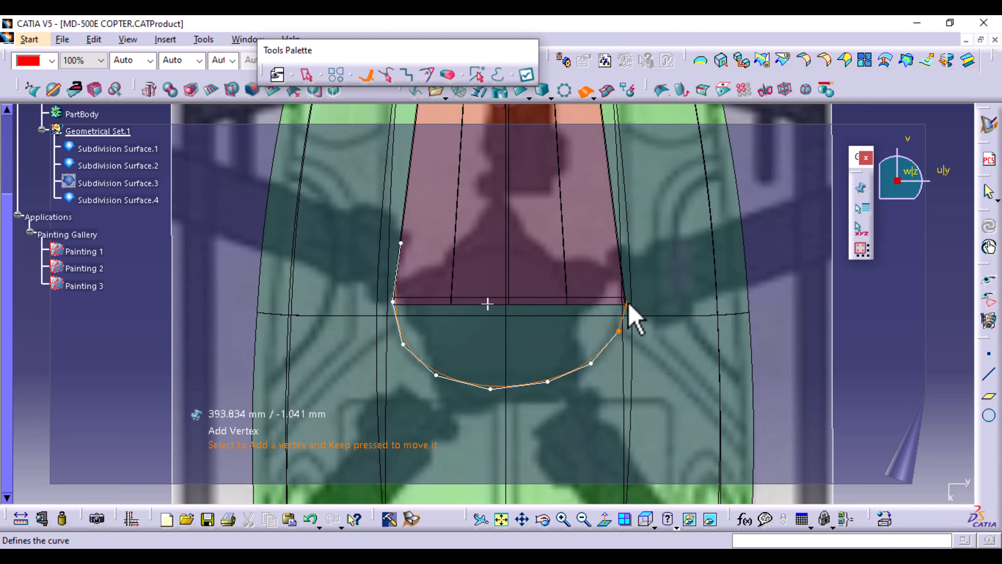
click(628, 303)
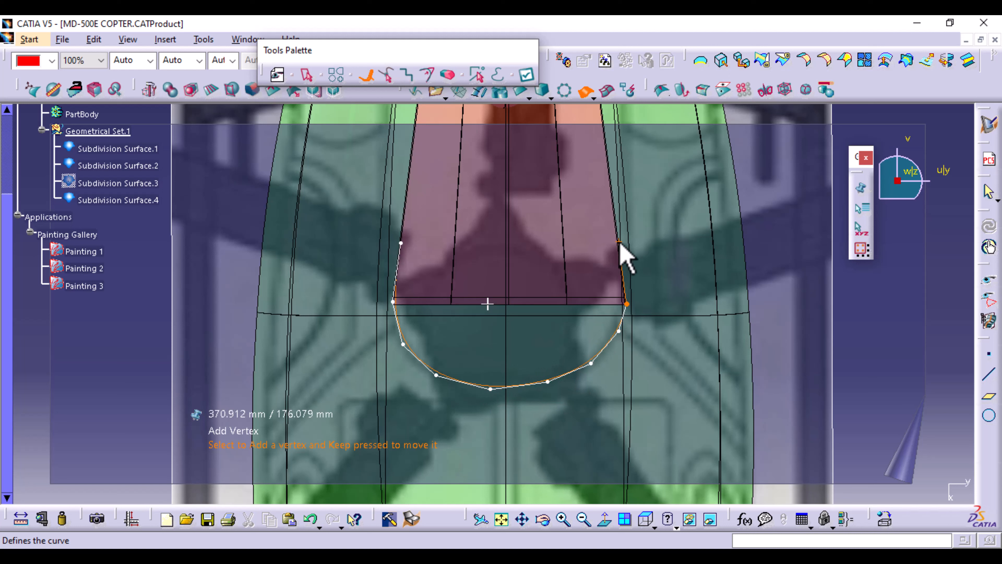
click(618, 242)
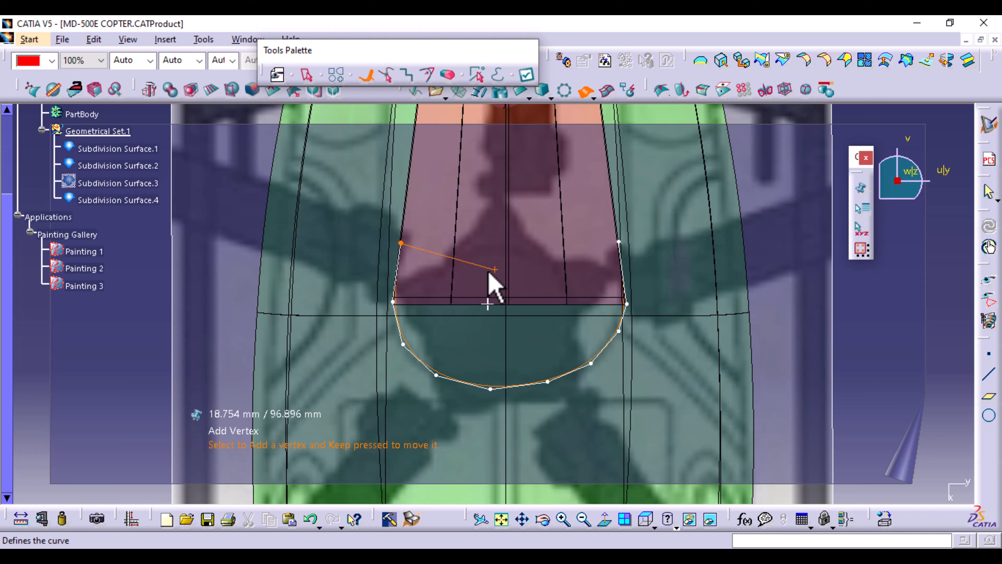
Finish the extruded front curve and, in the front view, translate the whole surface up along Z to the height of the red box
click(527, 75)
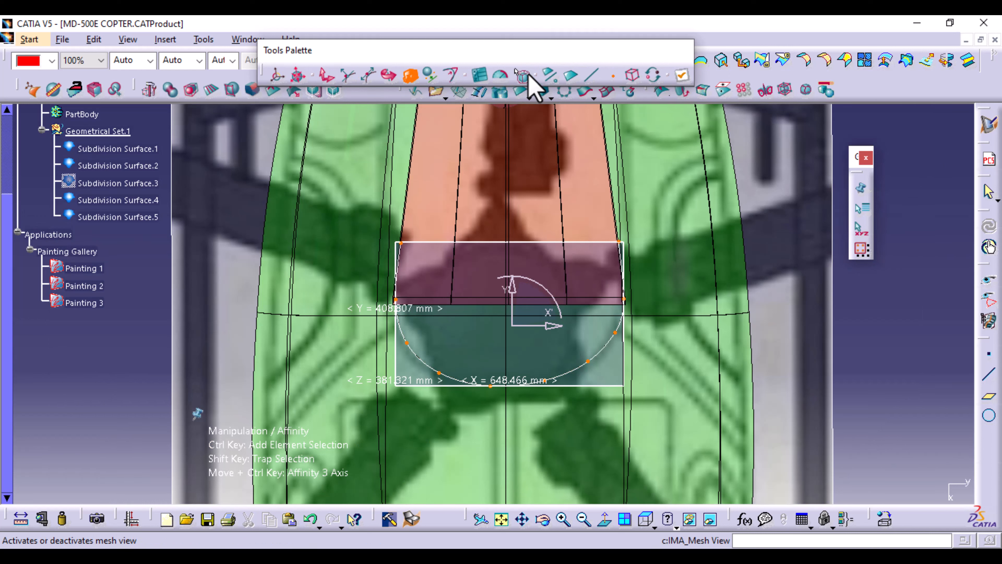
click(549, 75)
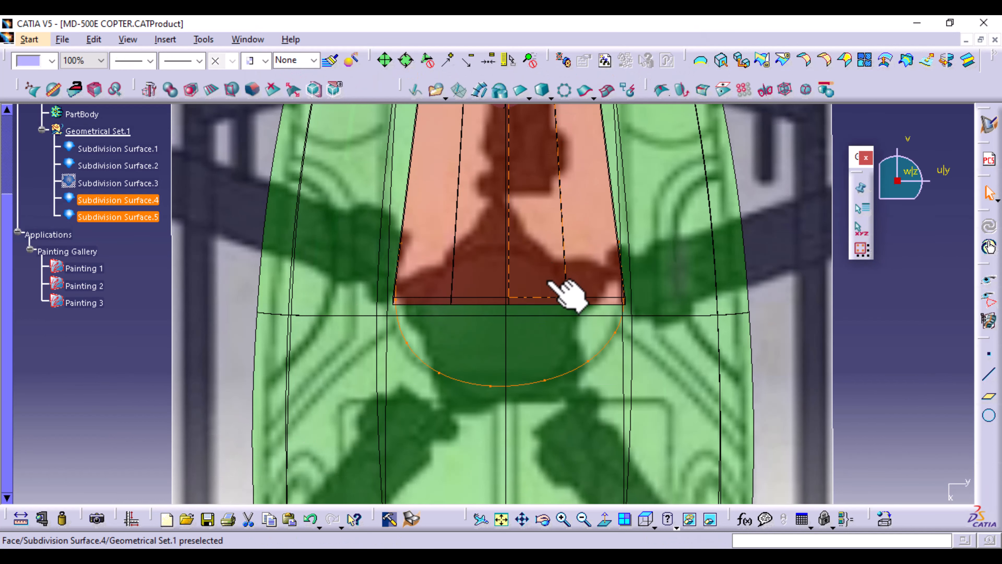
alt+middle_drag(533, 376, 522, 460)
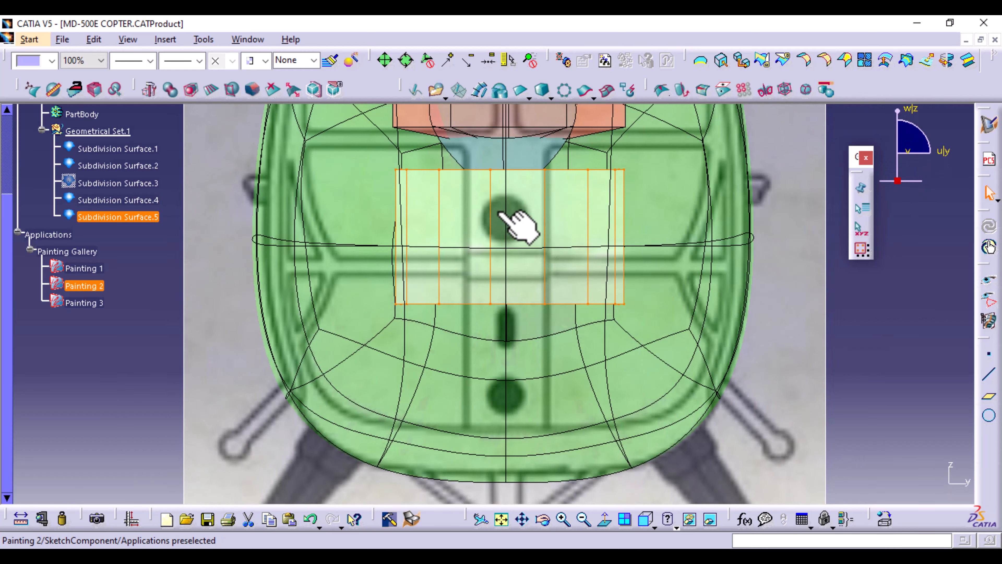
middle_drag(544, 227, 510, 444)
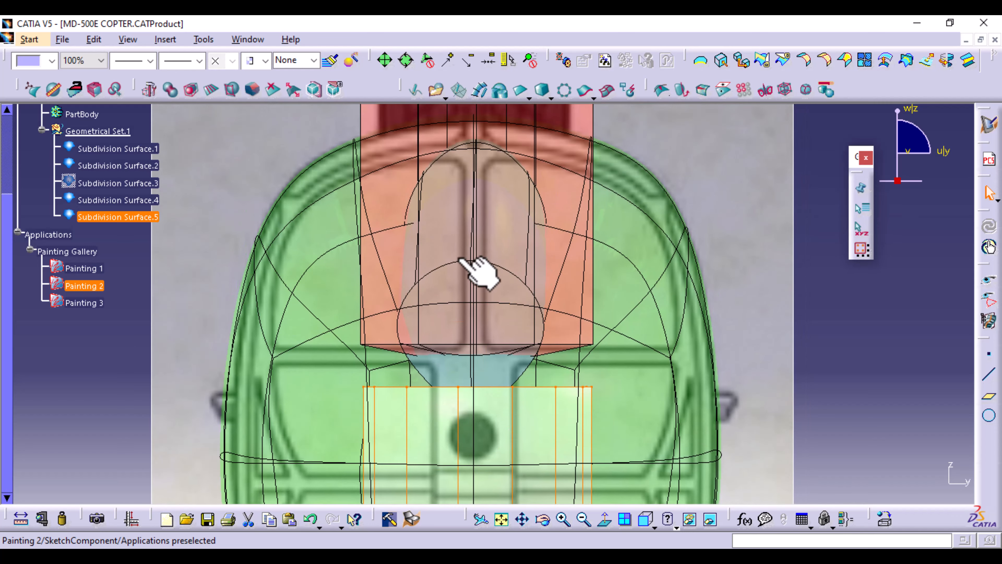
ctrl+middle_drag(478, 273, 494, 353)
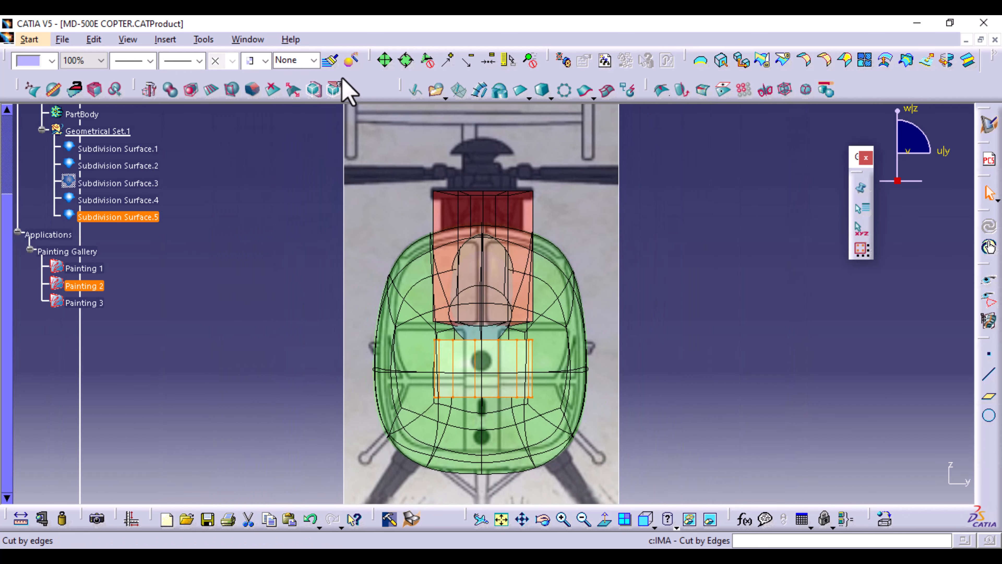
click(483, 386)
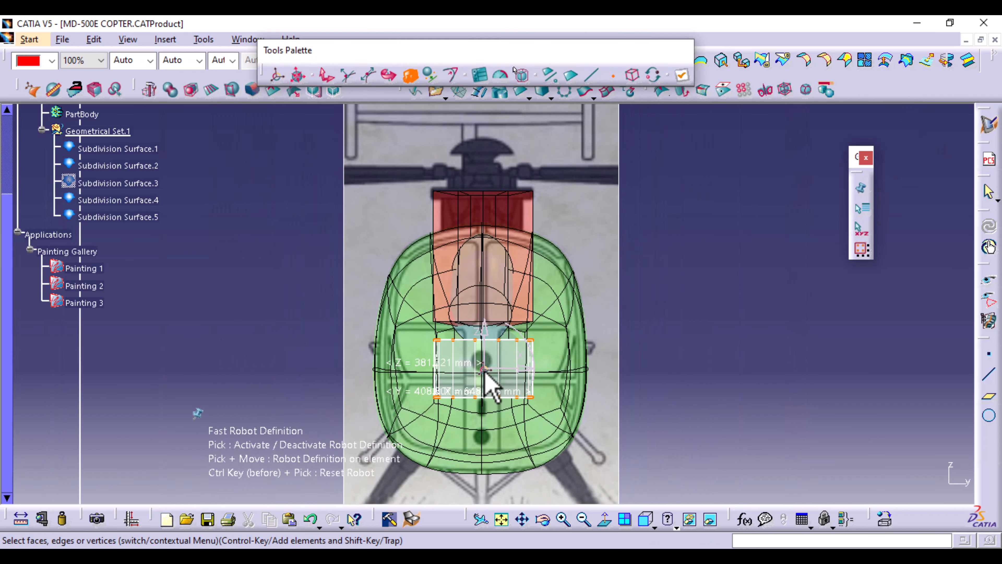
click(328, 75)
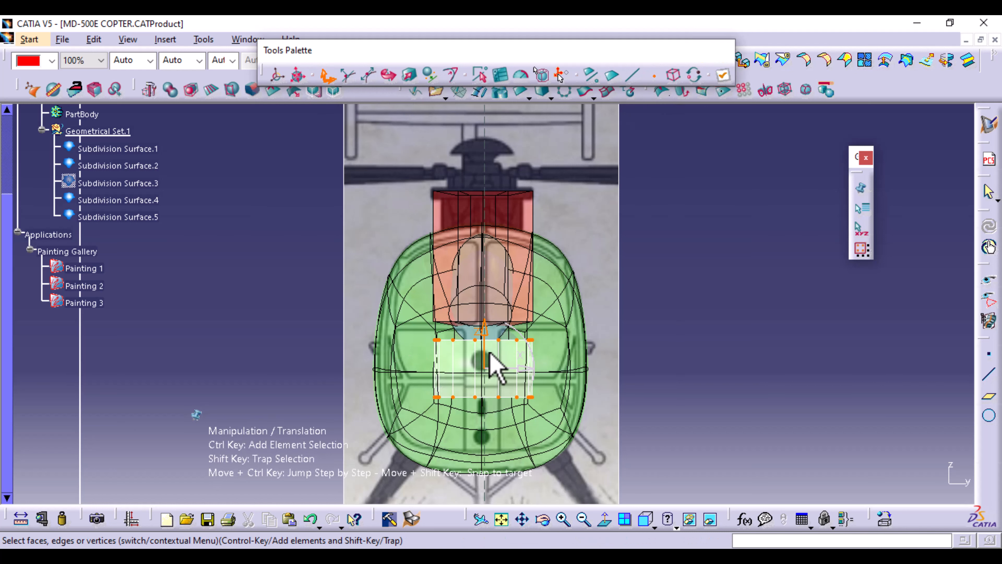
drag(485, 351, 484, 233)
Stretch the extruded front curve along Z with Affinity to a height of about 1176 mm and exit the mesh edition
click(409, 74)
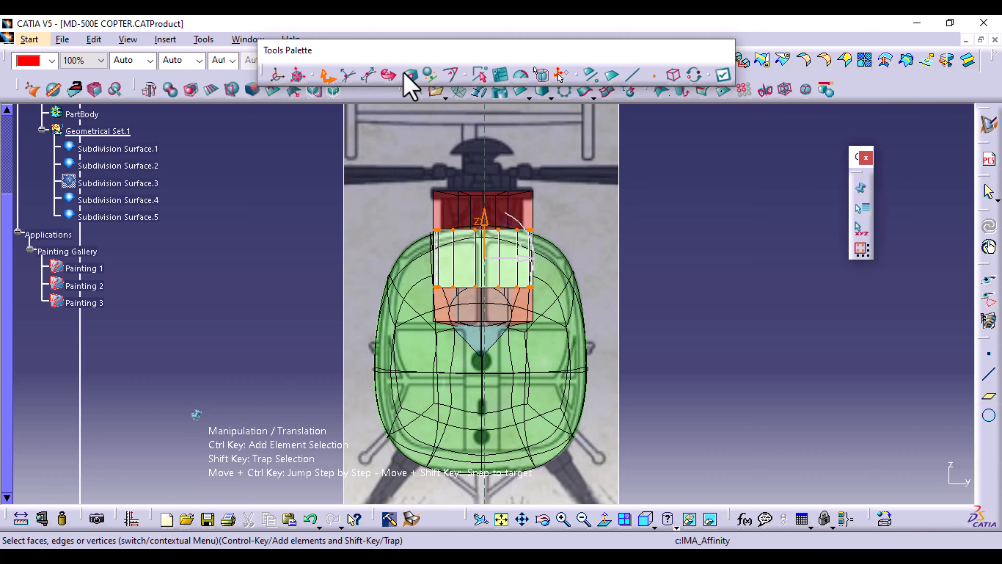
drag(485, 209, 490, 149)
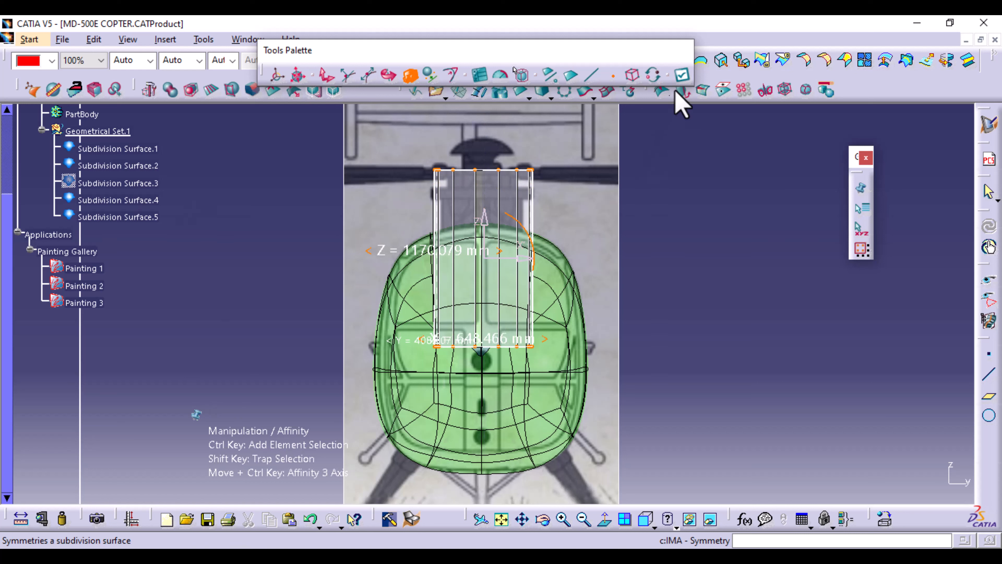
click(681, 74)
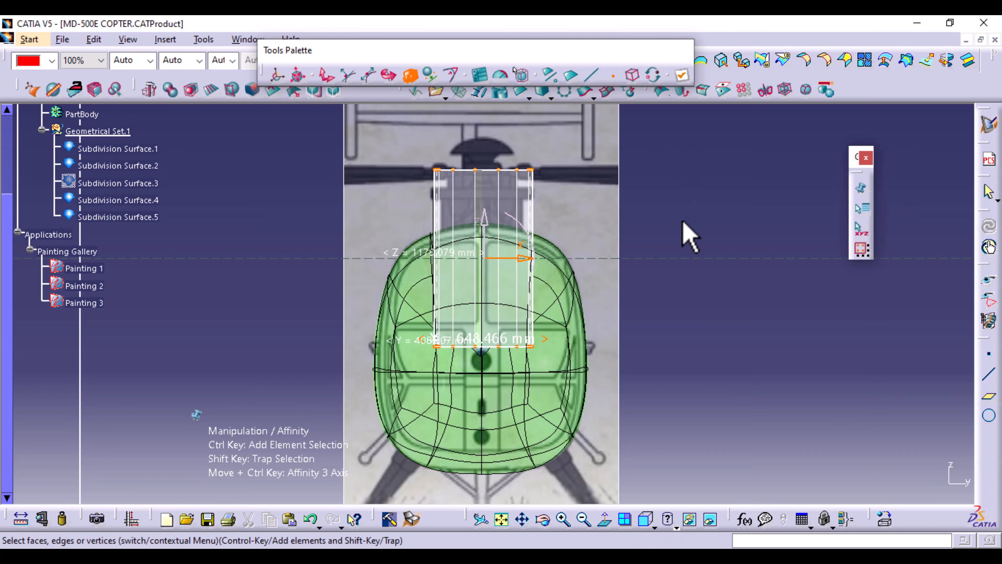
click(683, 222)
click(683, 222)
middle_drag(672, 217, 586, 410)
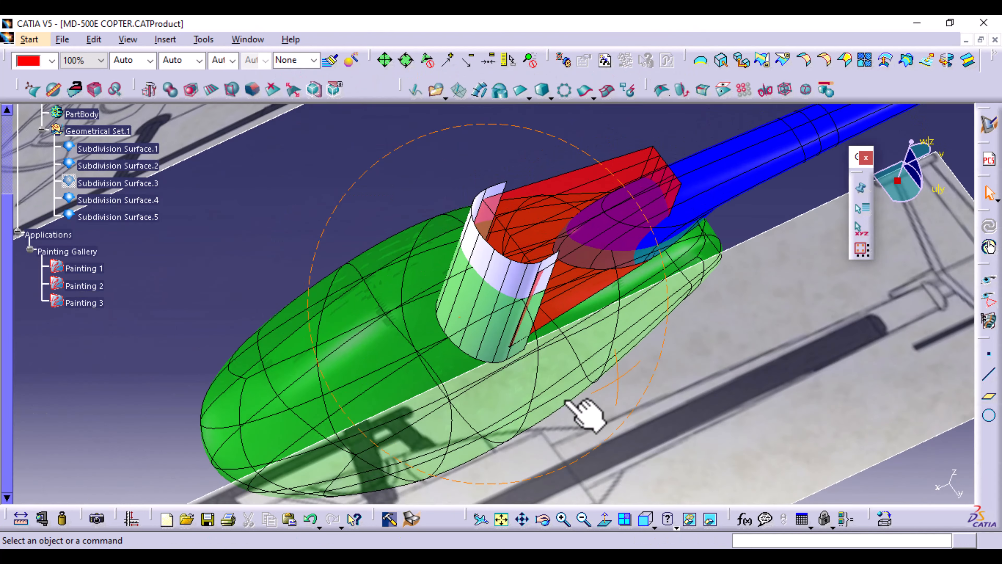
Try to project the red box's front-end vertices onto the extruded curve, Subdivision Surface.5, using On Body projection in the top view
double_click(533, 222)
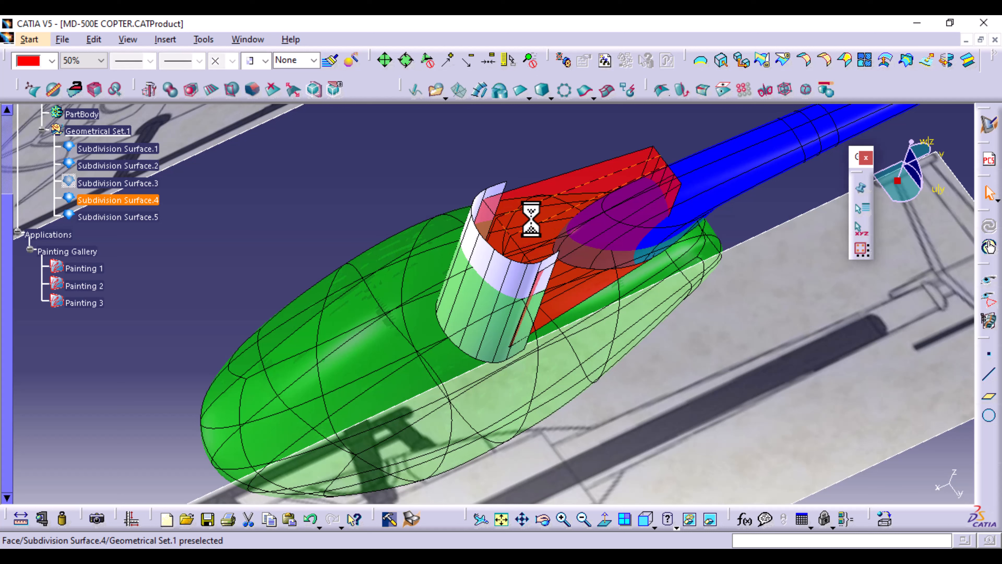
click(544, 260)
double_click(558, 171)
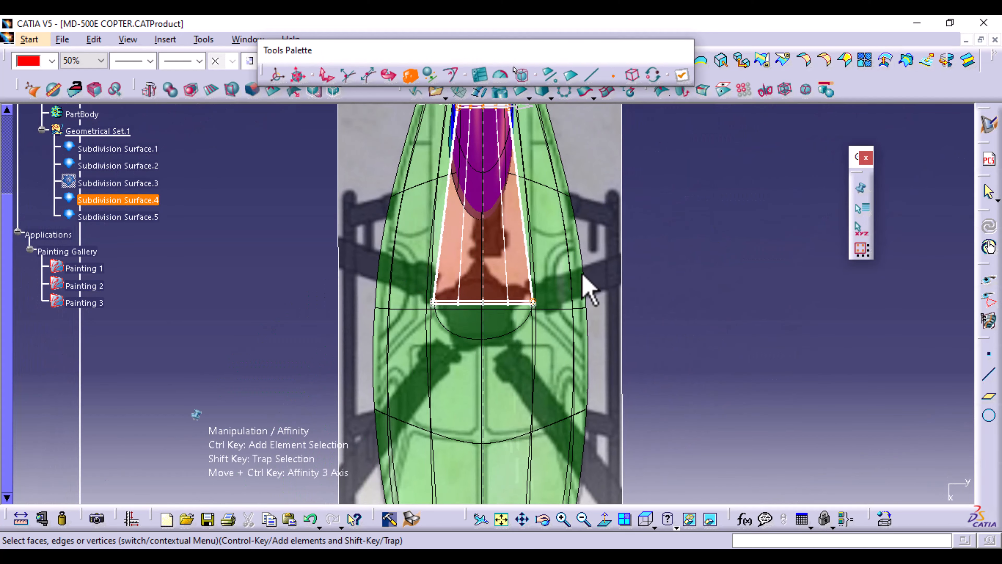
shift+drag(415, 242, 576, 382)
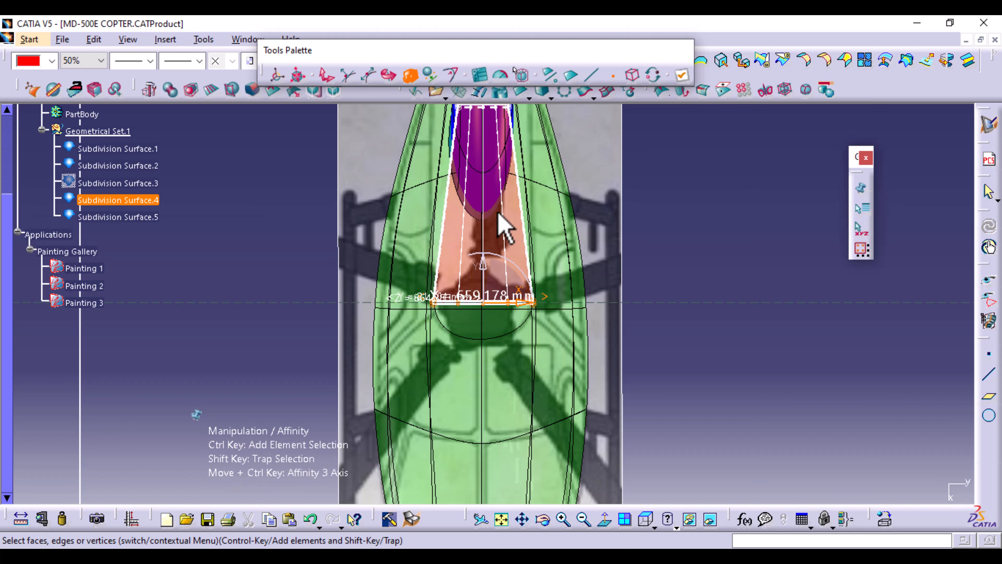
click(431, 79)
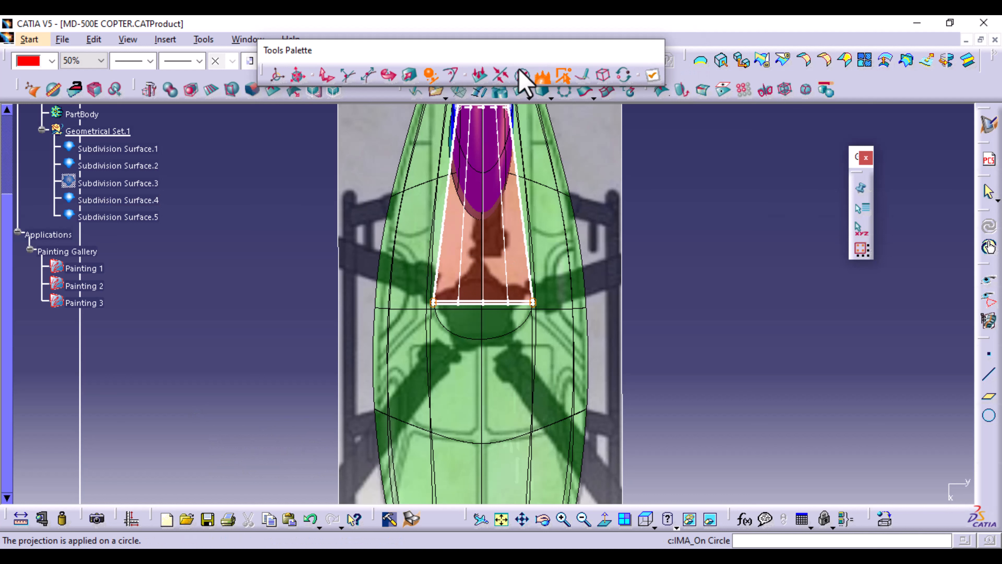
click(541, 79)
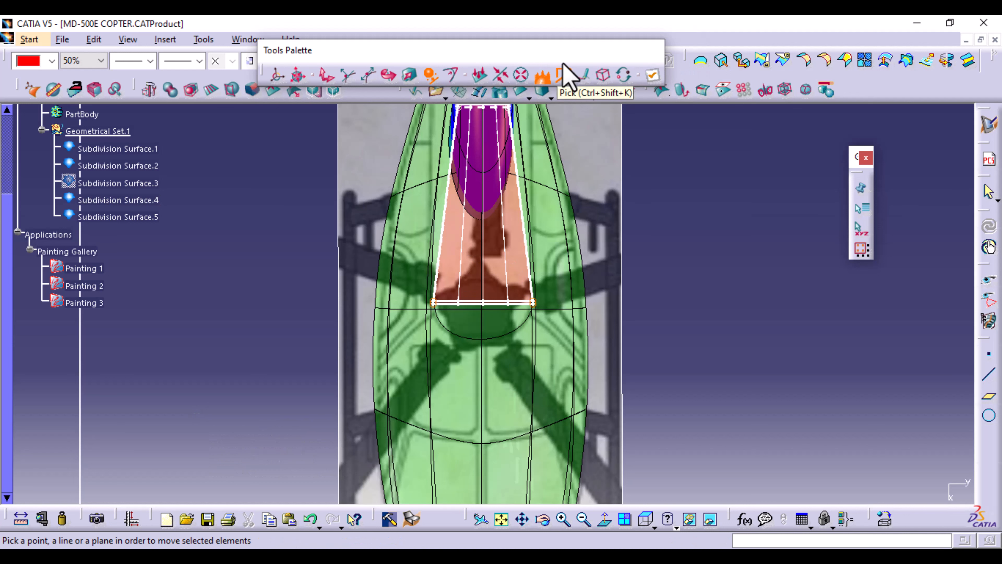
click(144, 217)
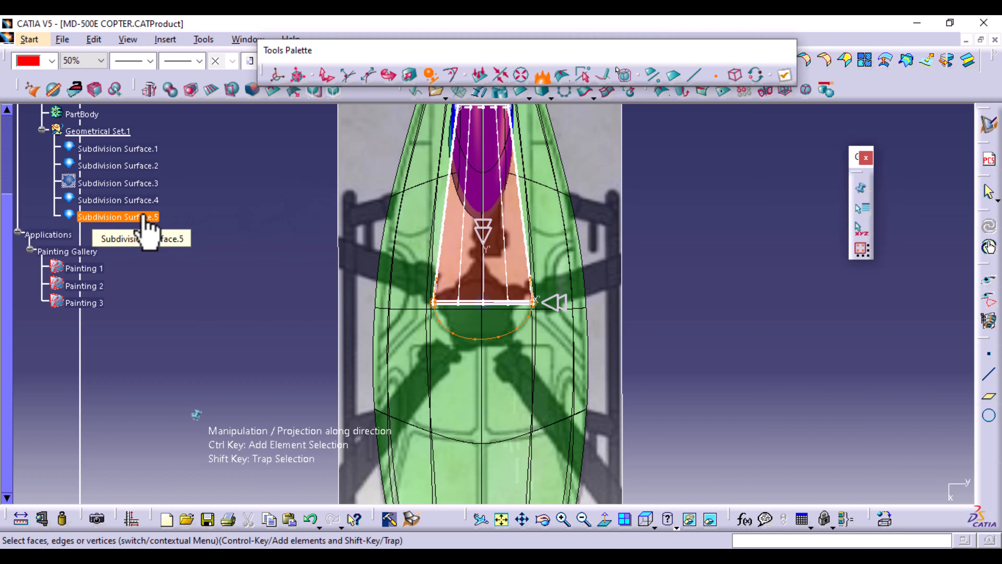
click(477, 230)
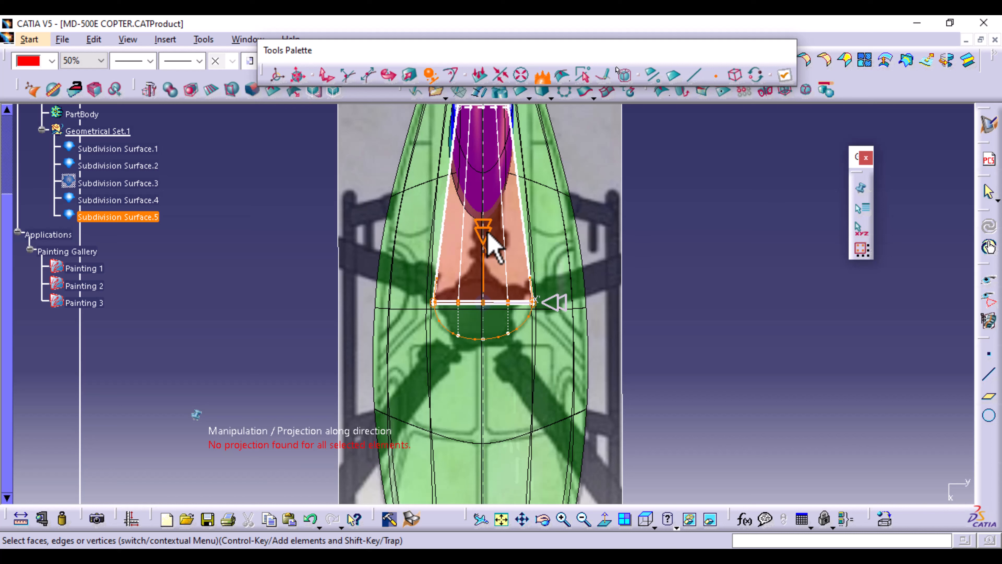
click(509, 305)
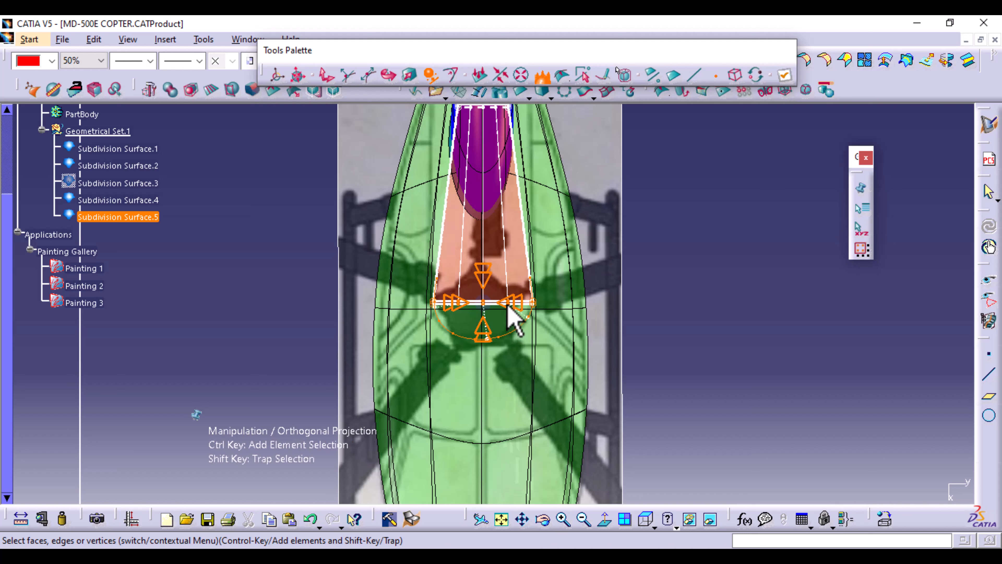
click(509, 308)
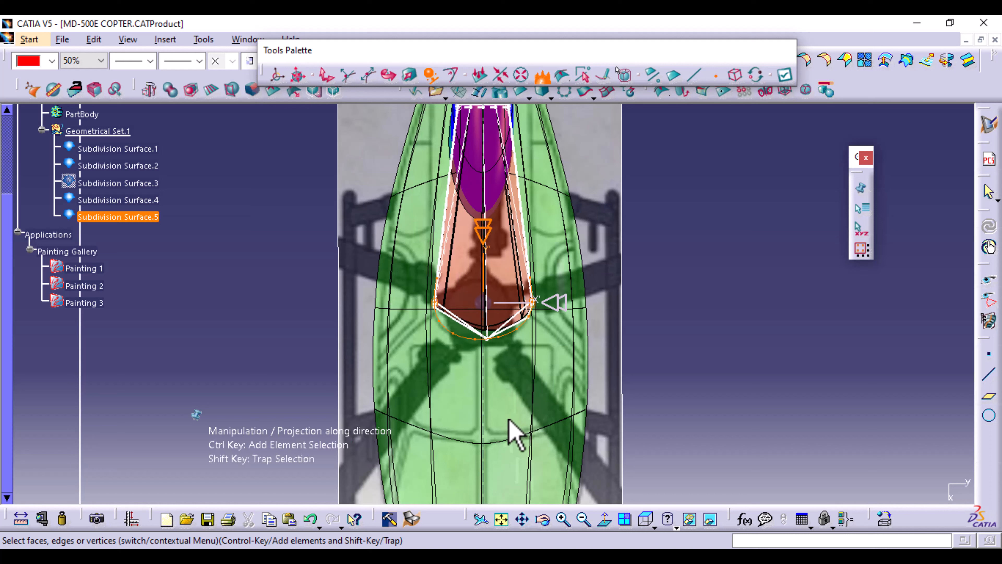
Undo the projection, try it once more on the box's vertices along its length, undo it again and exit the mesh edition
middle_drag(473, 416, 492, 373)
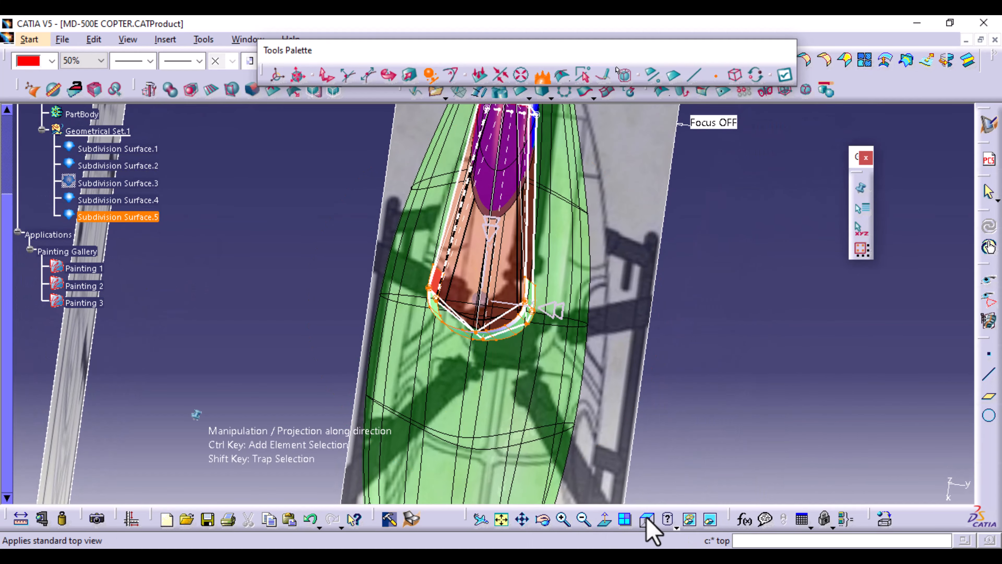
click(647, 519)
click(607, 518)
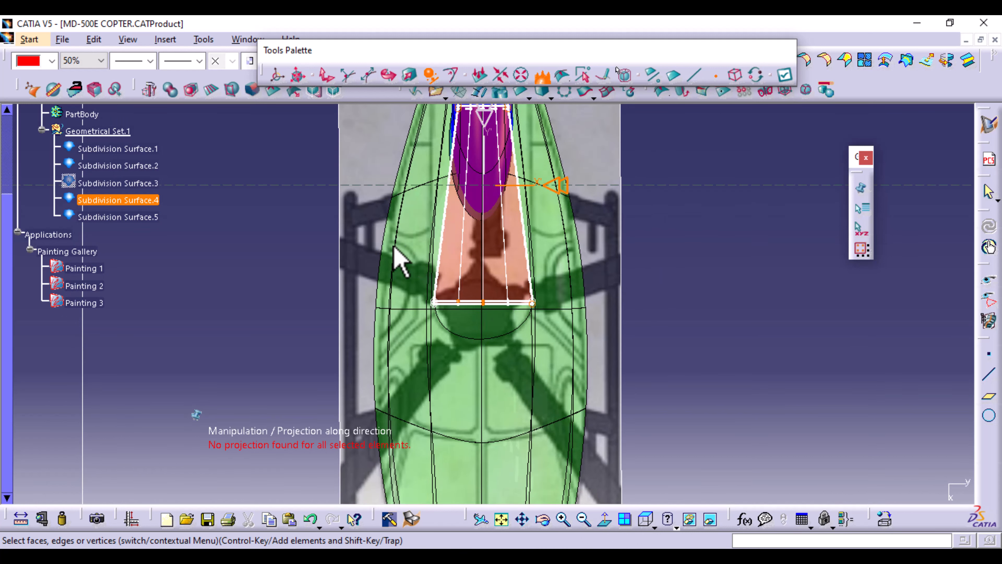
click(310, 519)
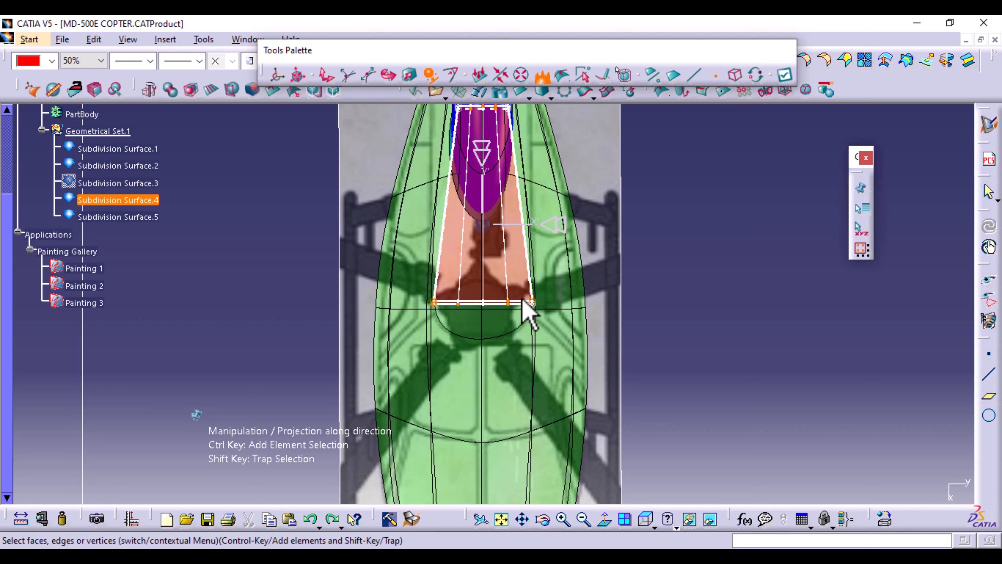
click(485, 159)
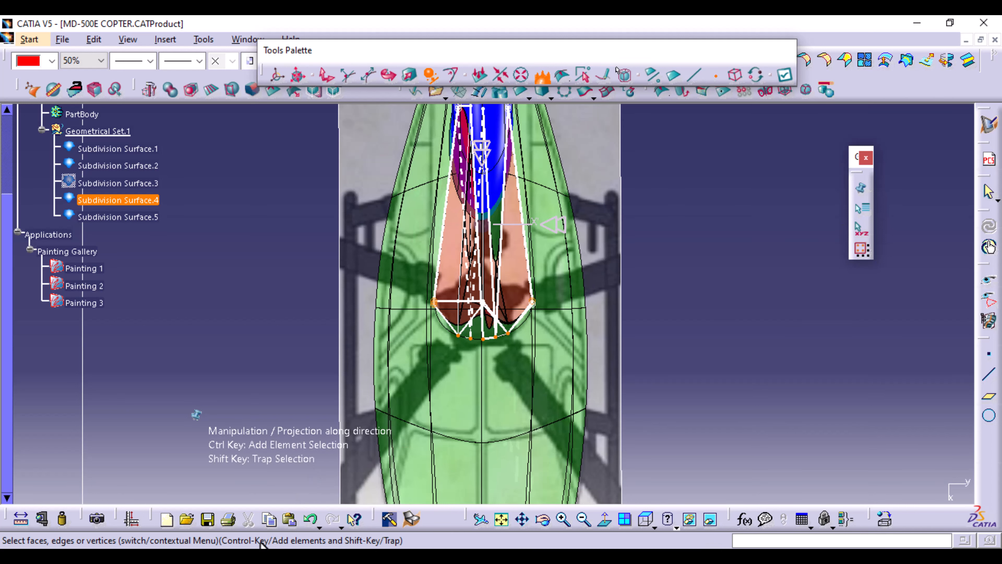
click(310, 519)
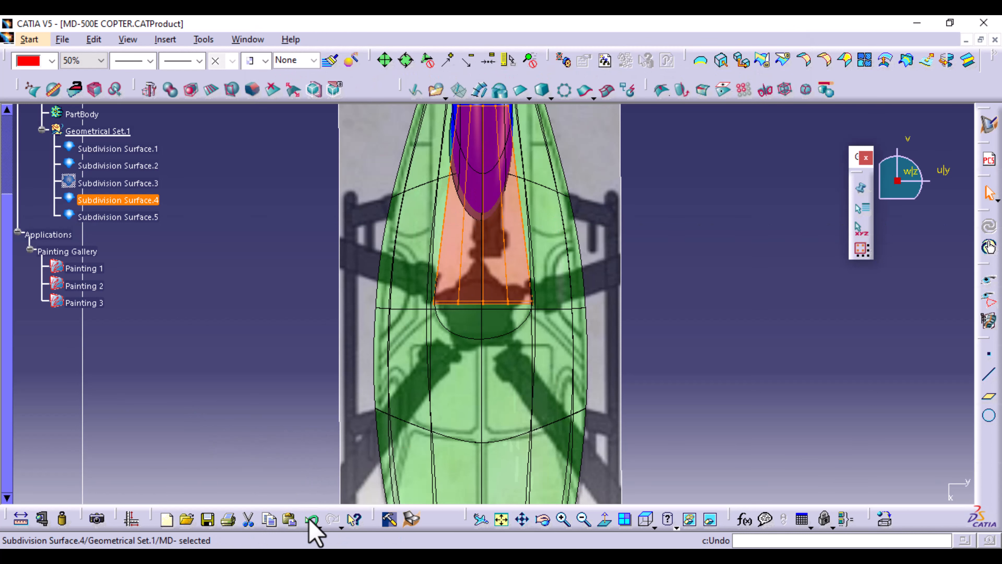
click(845, 328)
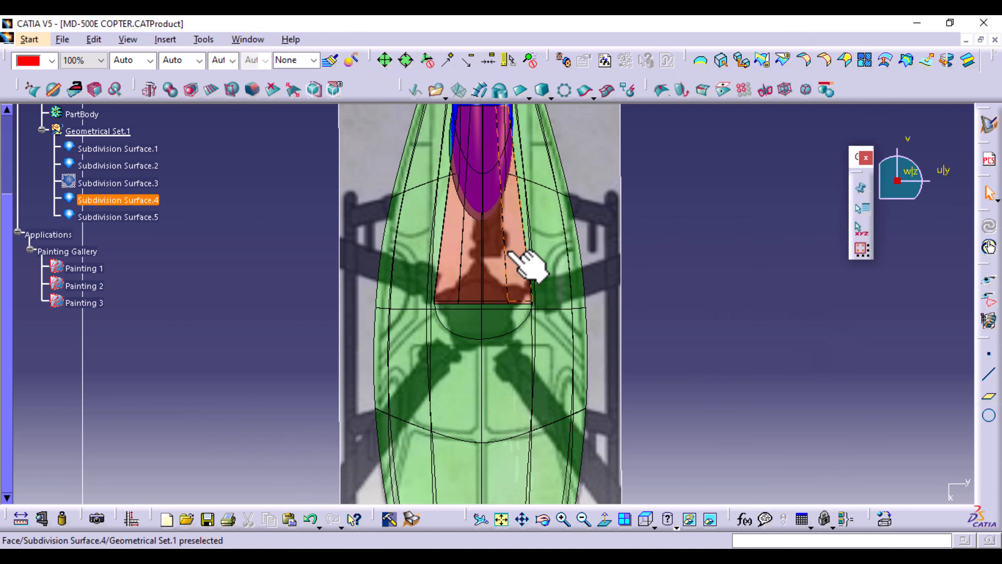
Project only the red box's front-end vertices lengthwise onto Subdivision Surface.5 with On Body projection, and exit the mesh edition
click(132, 200)
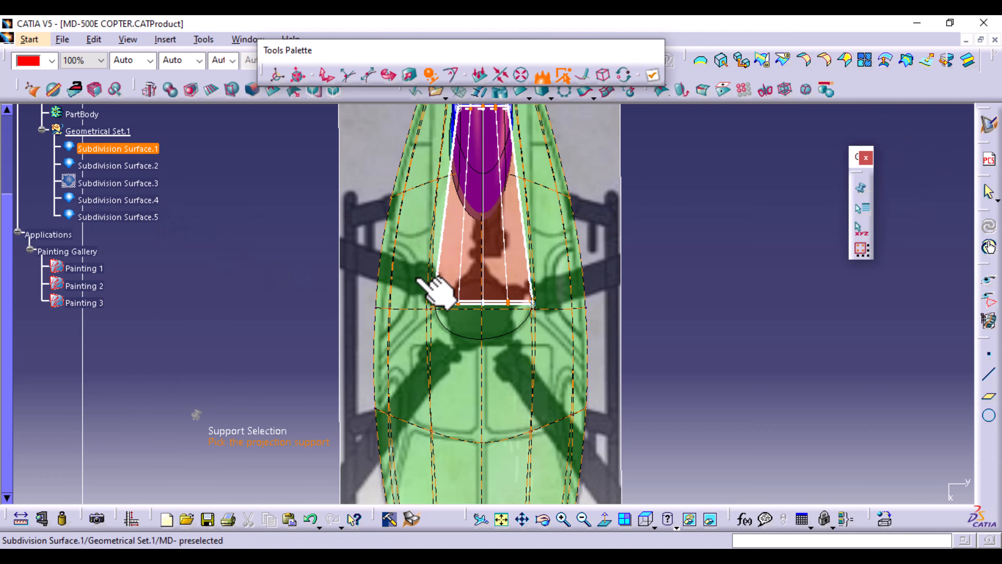
click(335, 77)
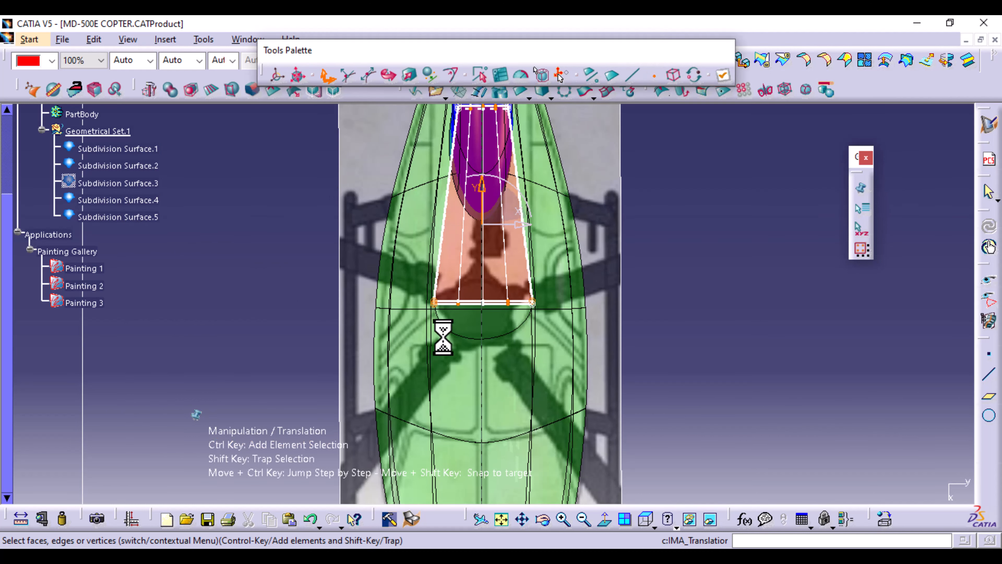
shift+drag(415, 263, 589, 351)
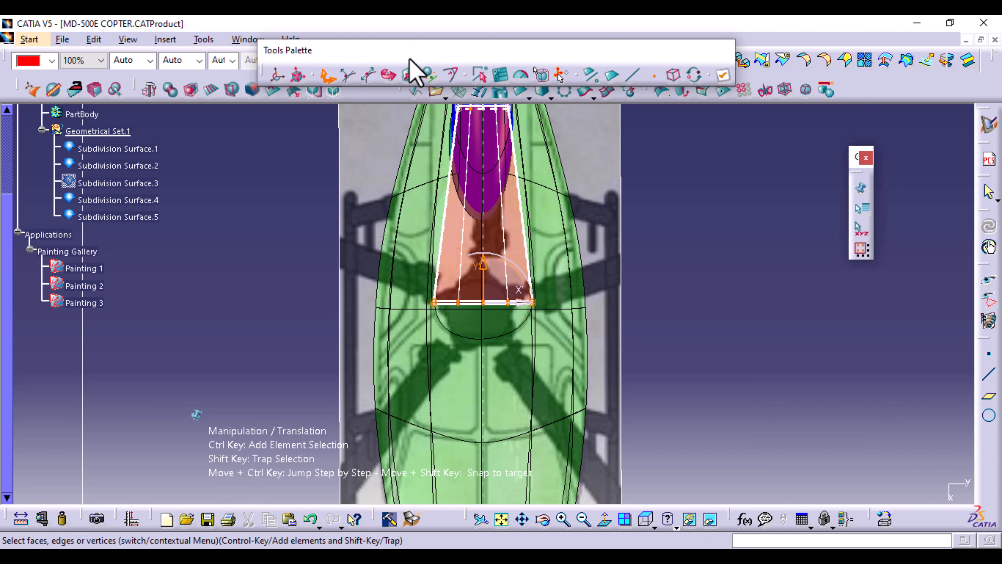
click(431, 76)
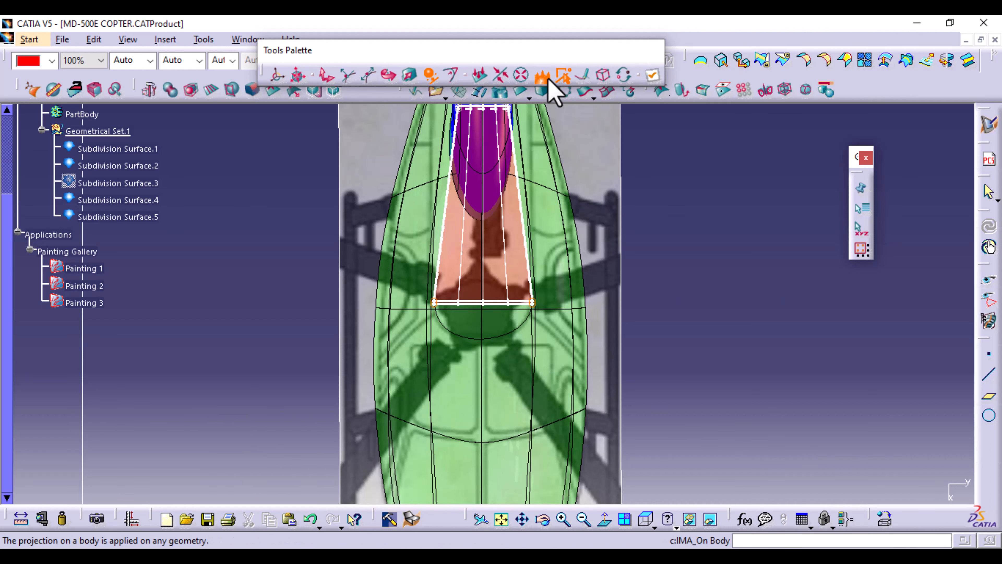
click(121, 218)
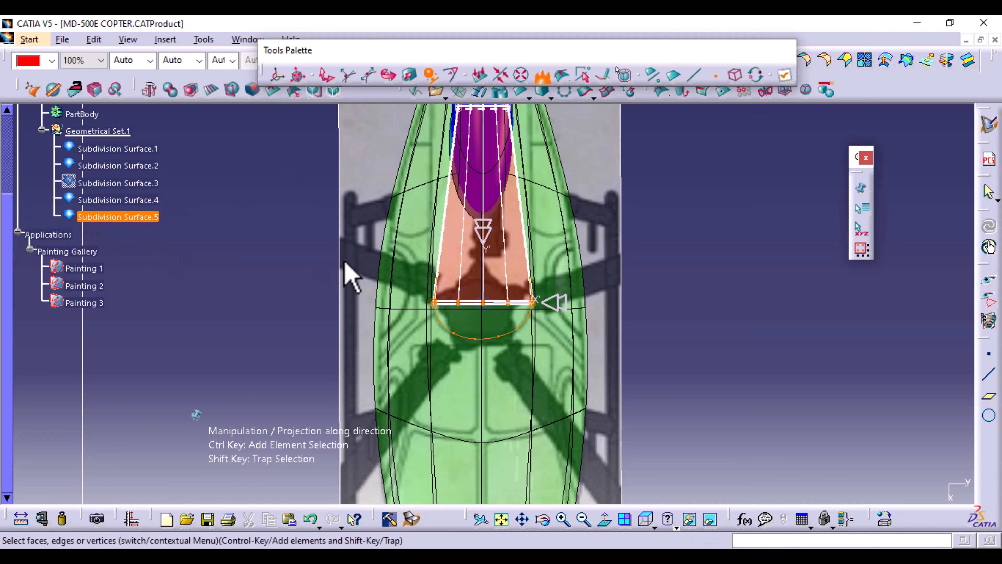
click(487, 230)
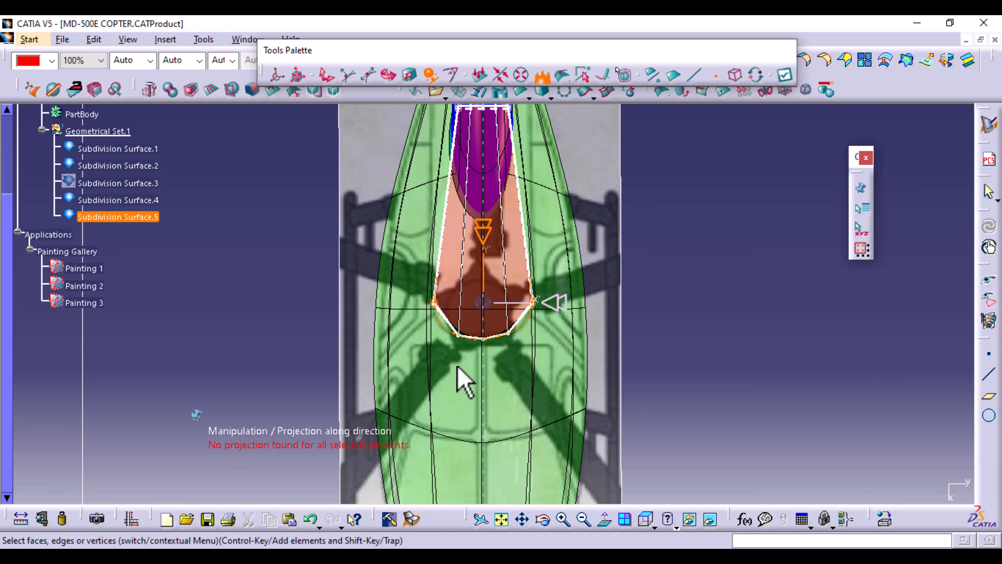
middle_drag(495, 401, 496, 276)
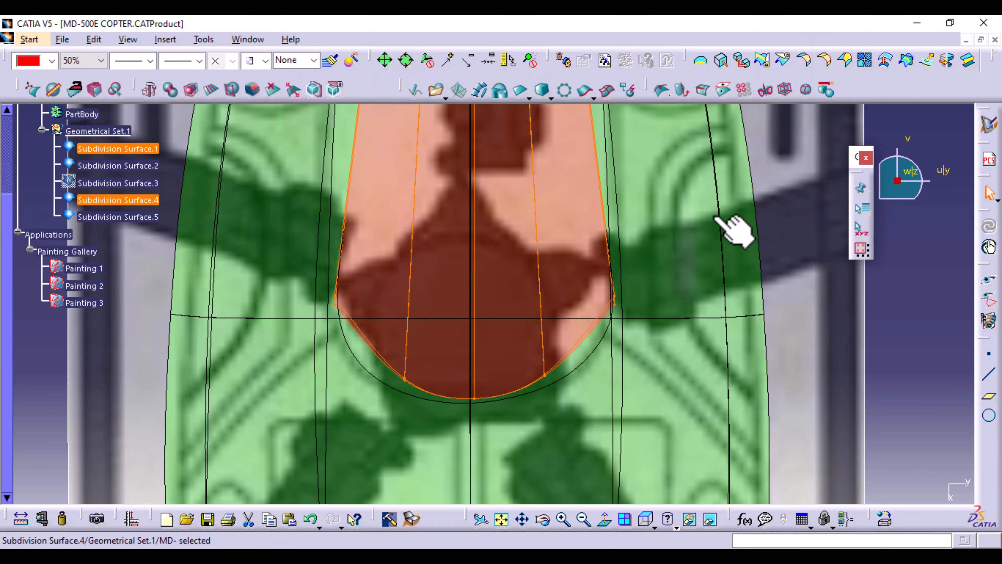
Hide the extruded front curve surface, Subdivision Surface.5
middle_drag(565, 450, 458, 411)
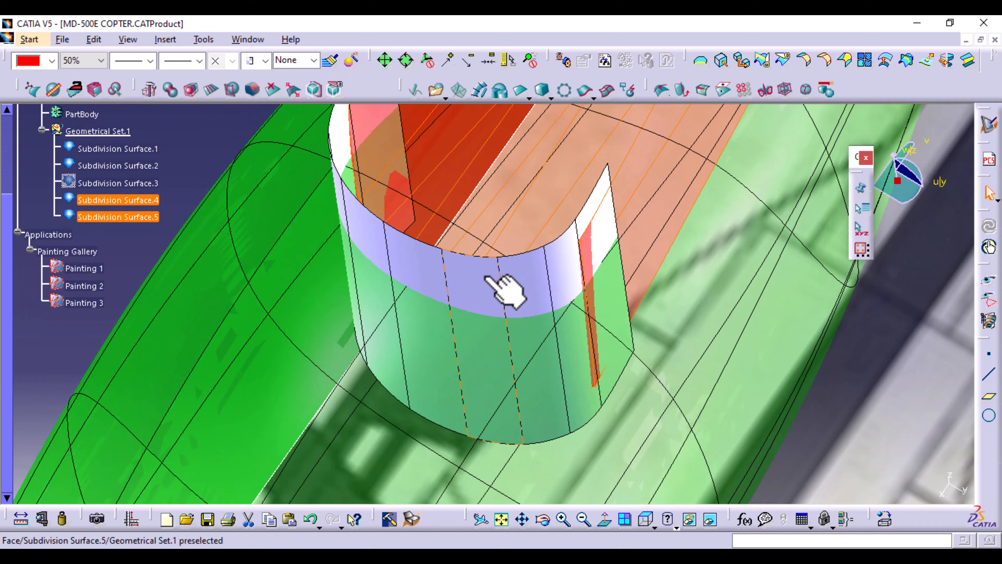
right_click(488, 253)
click(531, 296)
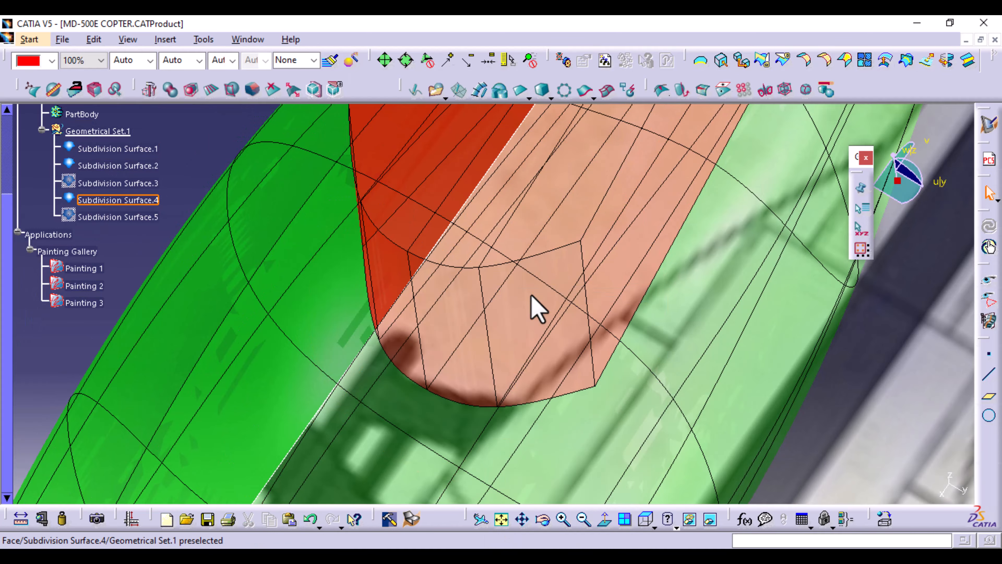
Divide the red box's faces lengthwise with Face Cutting, using two sections across its height
middle_drag(347, 331, 347, 421)
middle_drag(476, 376, 429, 492)
middle_drag(544, 421, 491, 217)
mouse_move(563, 367)
middle_down()
mouse_move(463, 349)
mouse_move(462, 401)
mouse_move(460, 344)
middle_up()
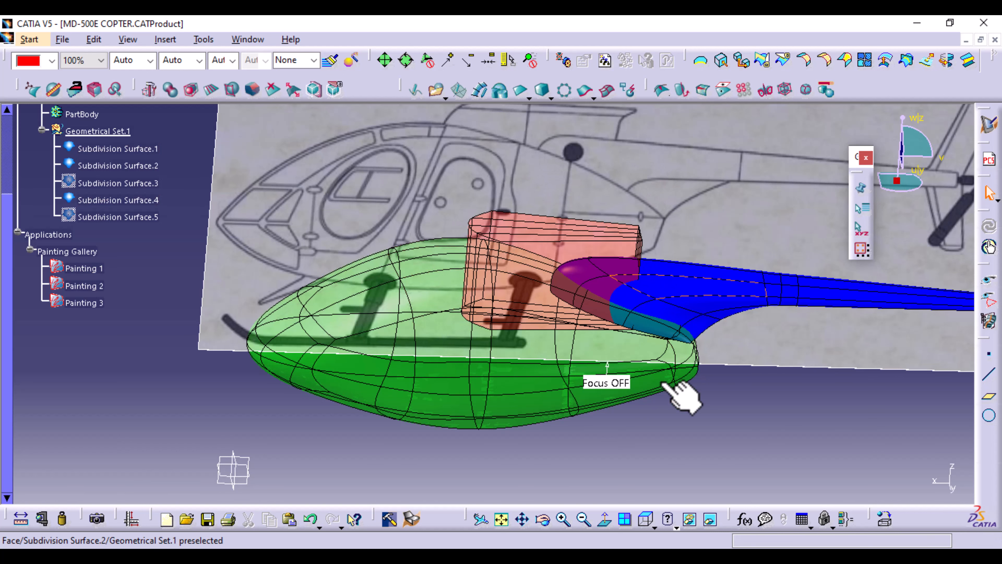
key(F8)
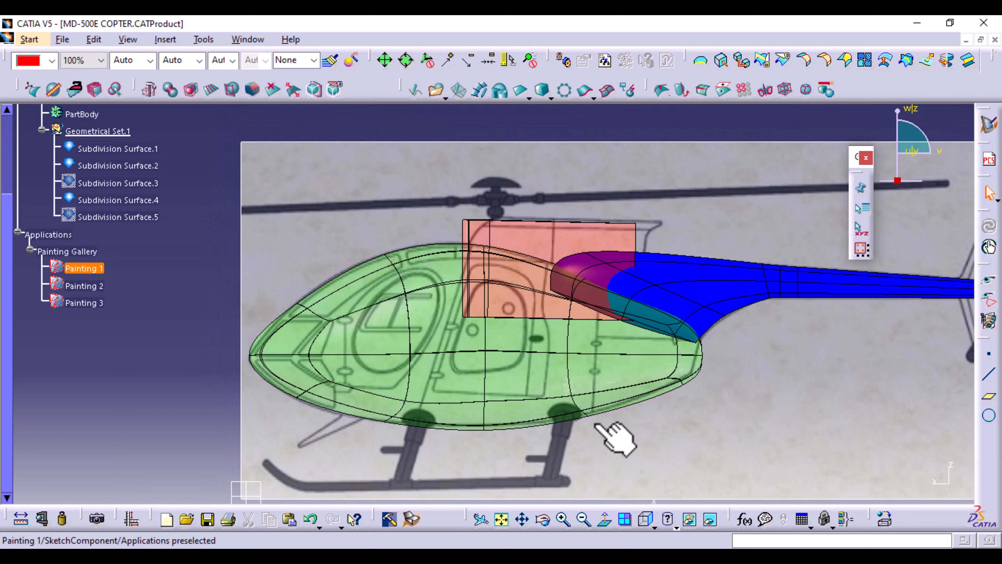
middle_drag(597, 426, 593, 365)
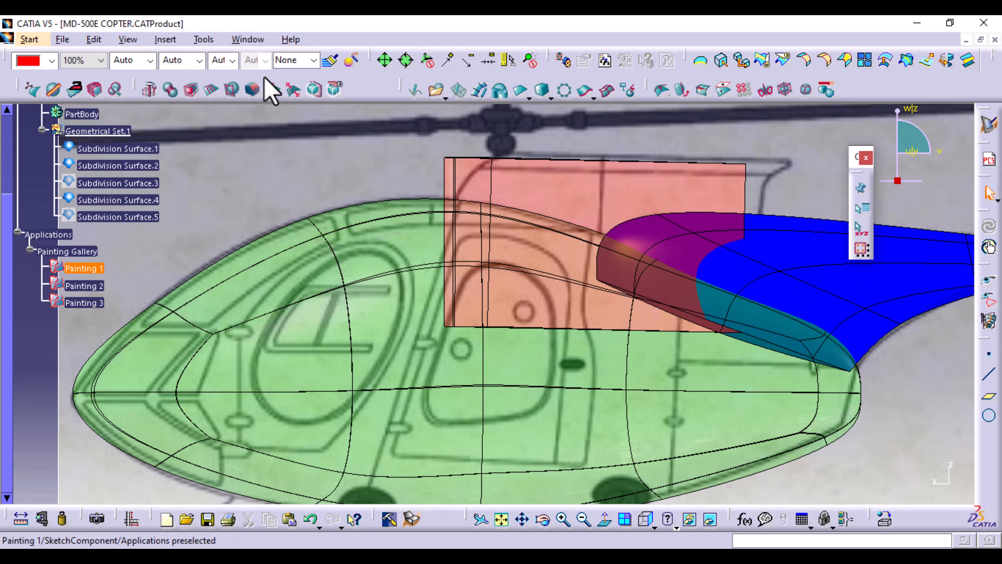
click(215, 93)
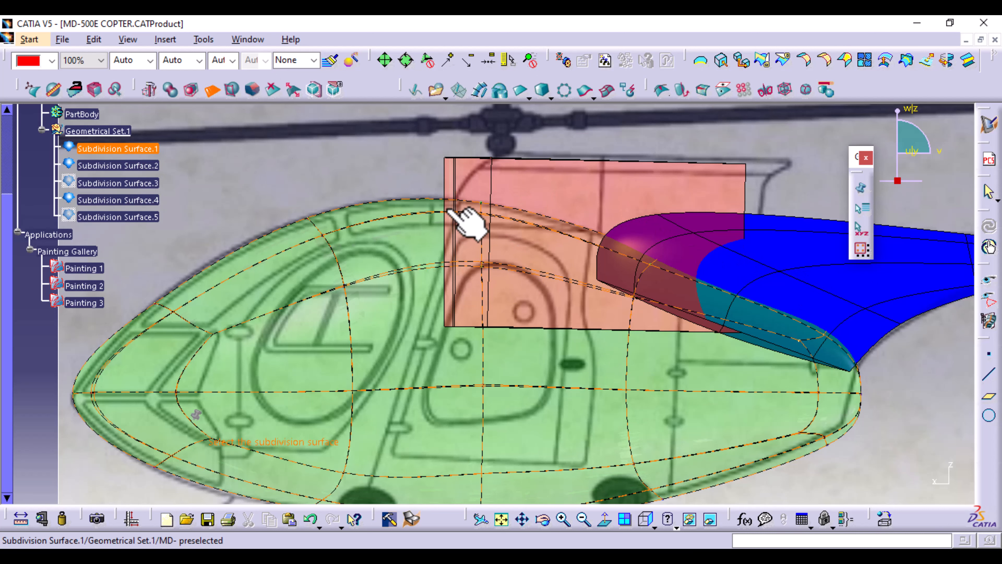
click(543, 183)
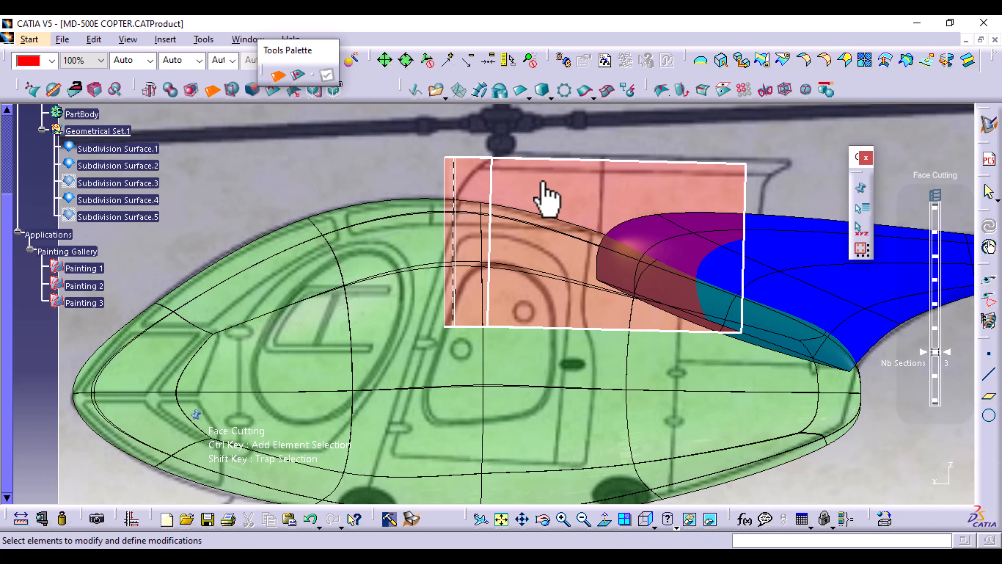
click(446, 199)
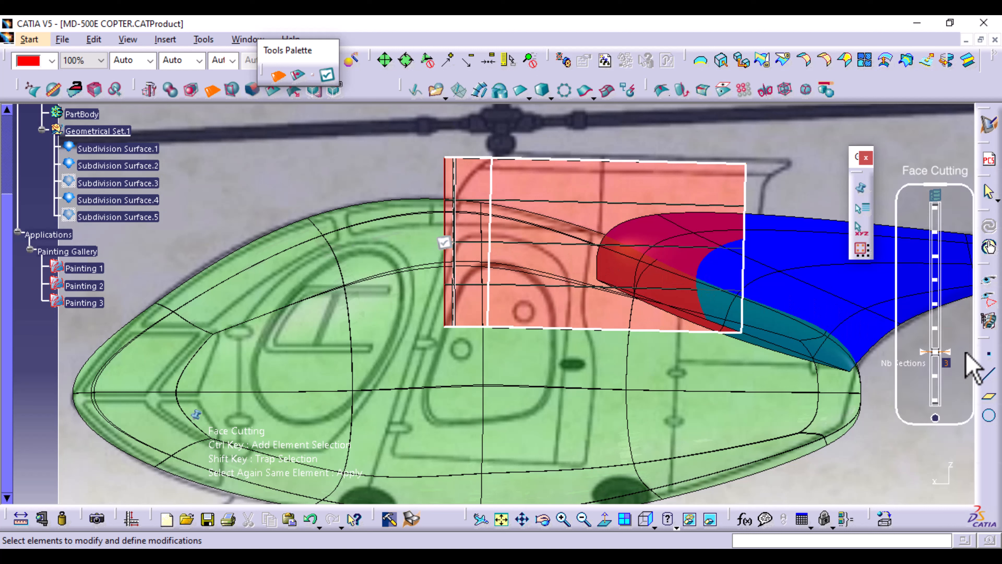
drag(950, 365, 951, 373)
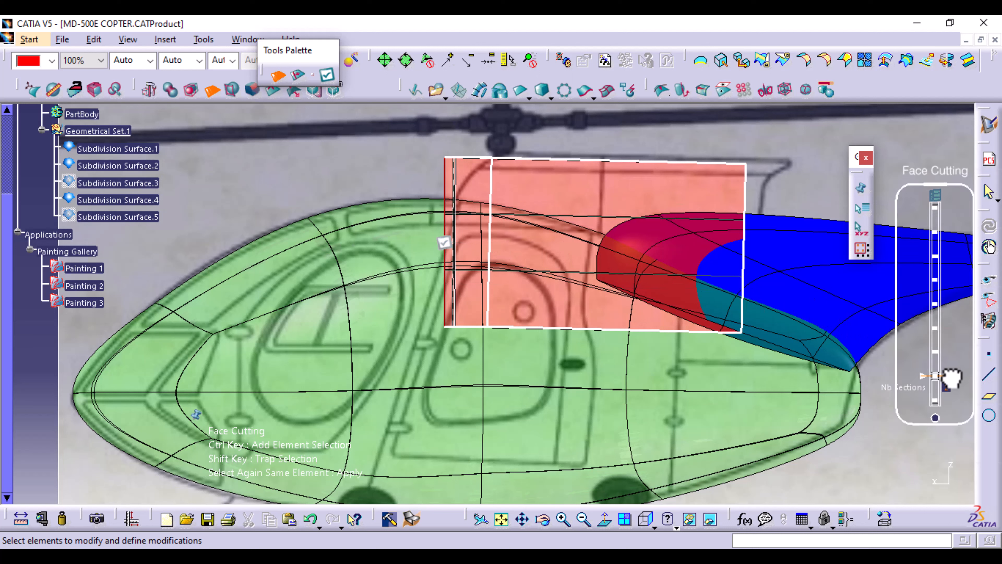
click(446, 243)
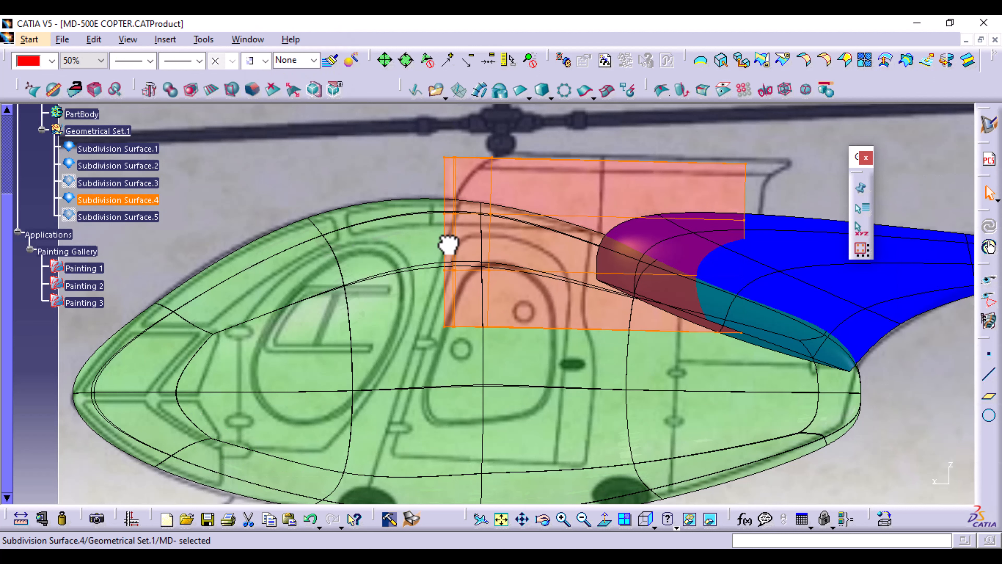
Move the red box's upper intermediate row of vertices up, closer to its top edge, in the side view
double_click(548, 201)
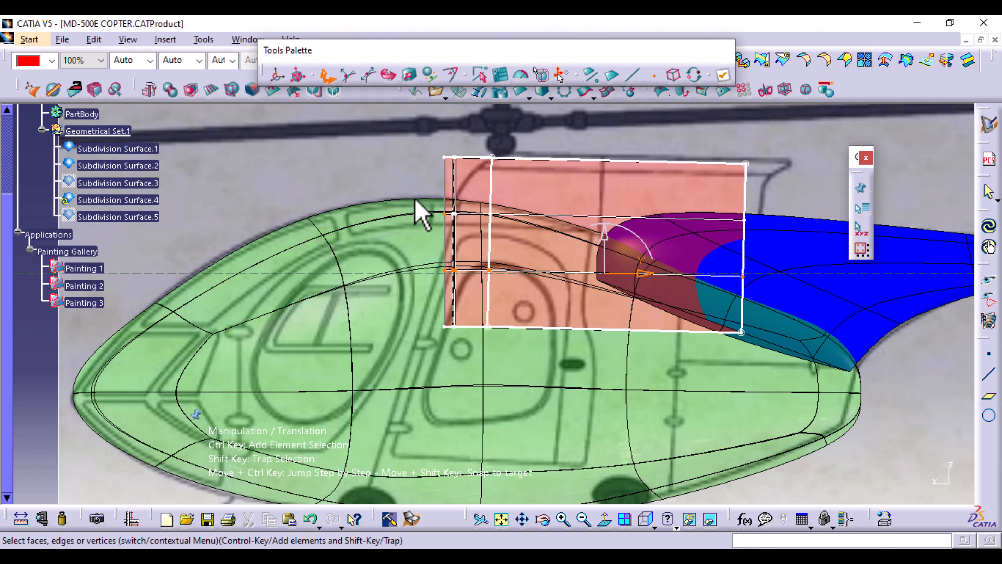
shift+drag(409, 195, 754, 233)
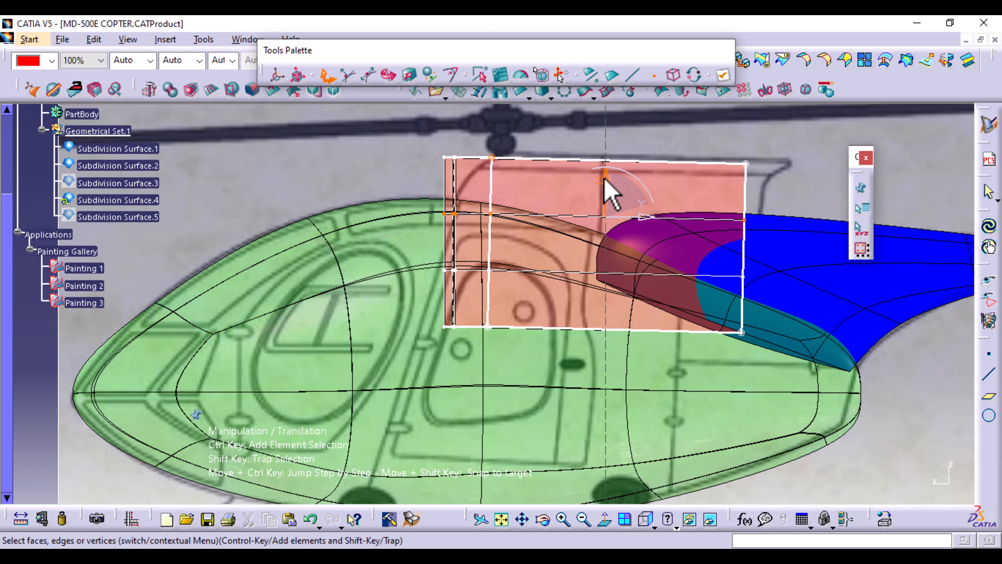
drag(606, 181, 612, 134)
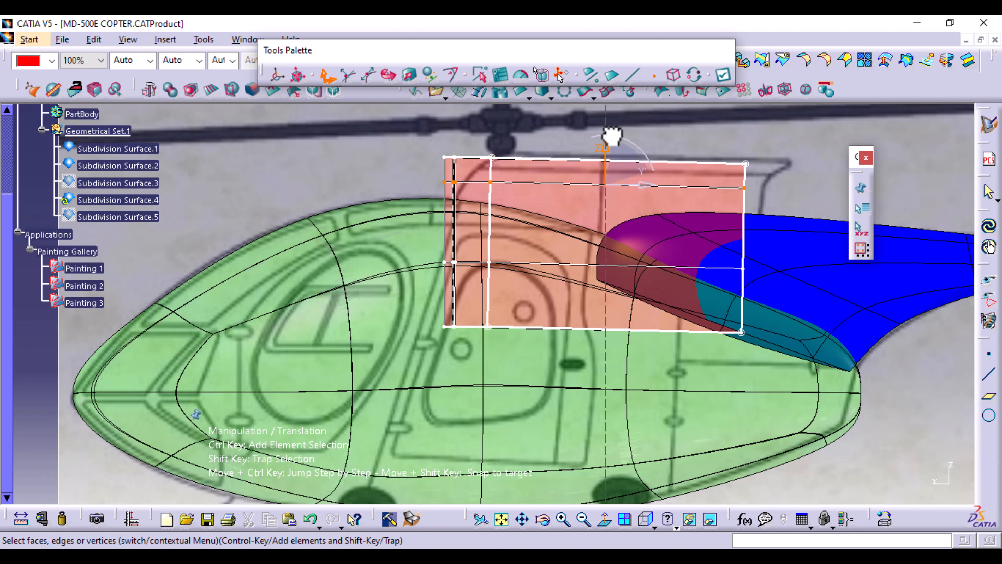
click(722, 76)
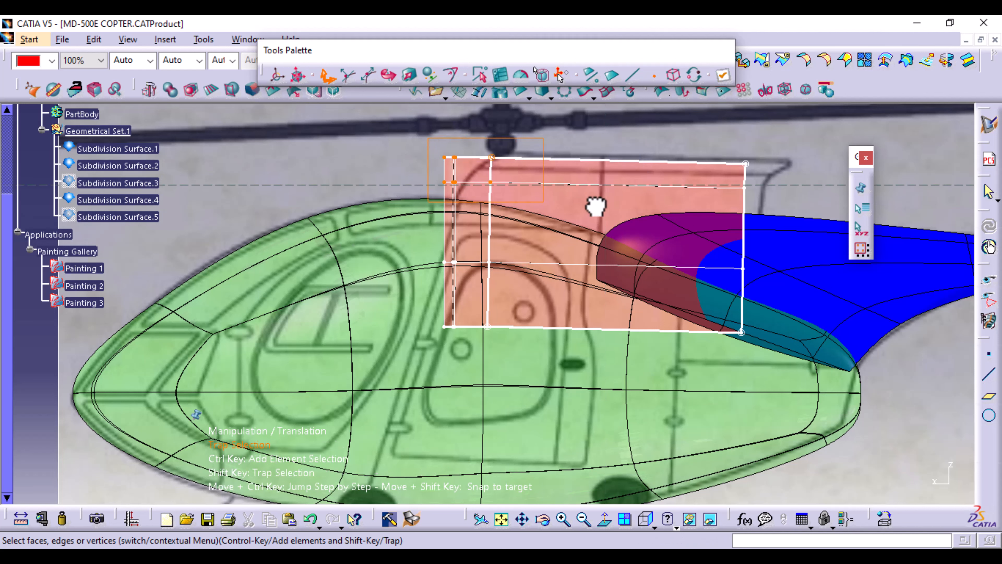
Shift the red box's two upper vertex rows rearward about 124 mm, and its top row further back to follow the fairing's curved front
shift+drag(790, 202, 792, 201)
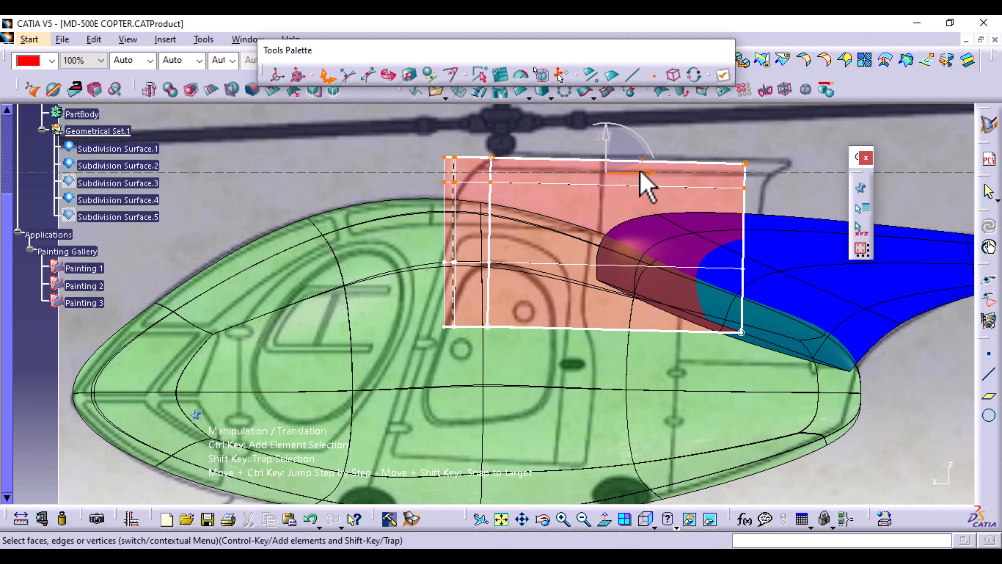
drag(644, 177, 666, 178)
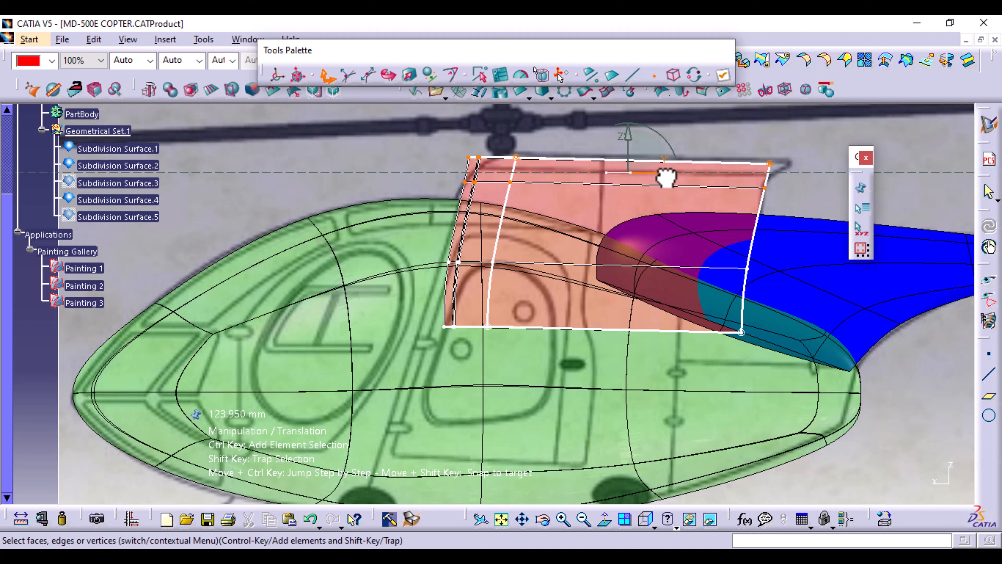
click(723, 75)
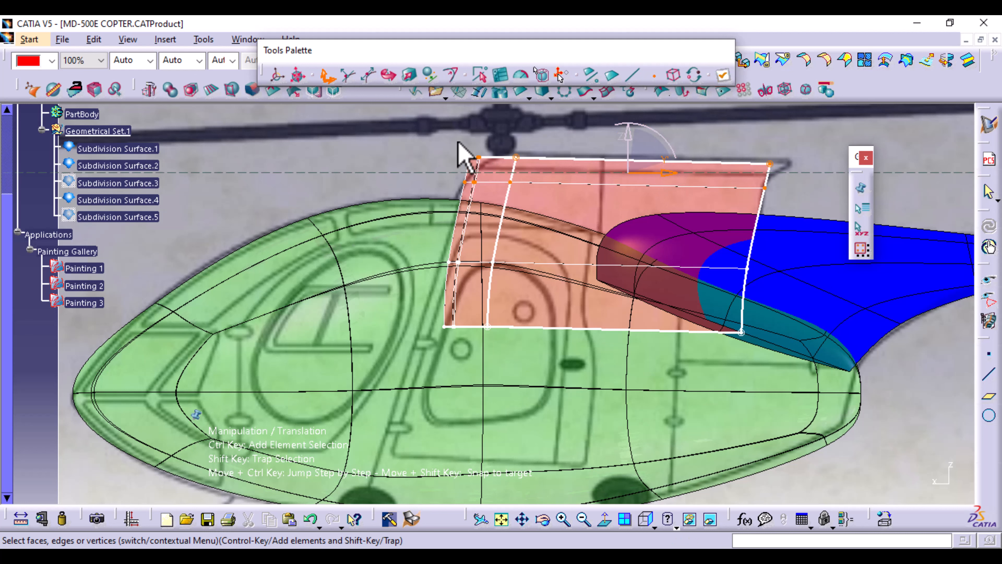
drag(459, 145, 468, 165)
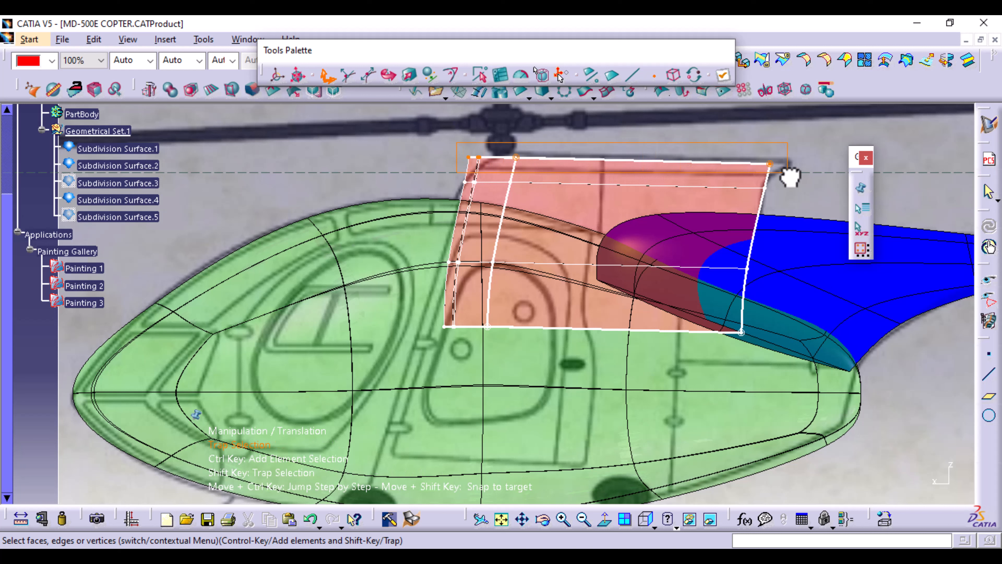
drag(787, 172, 789, 172)
drag(669, 162, 690, 162)
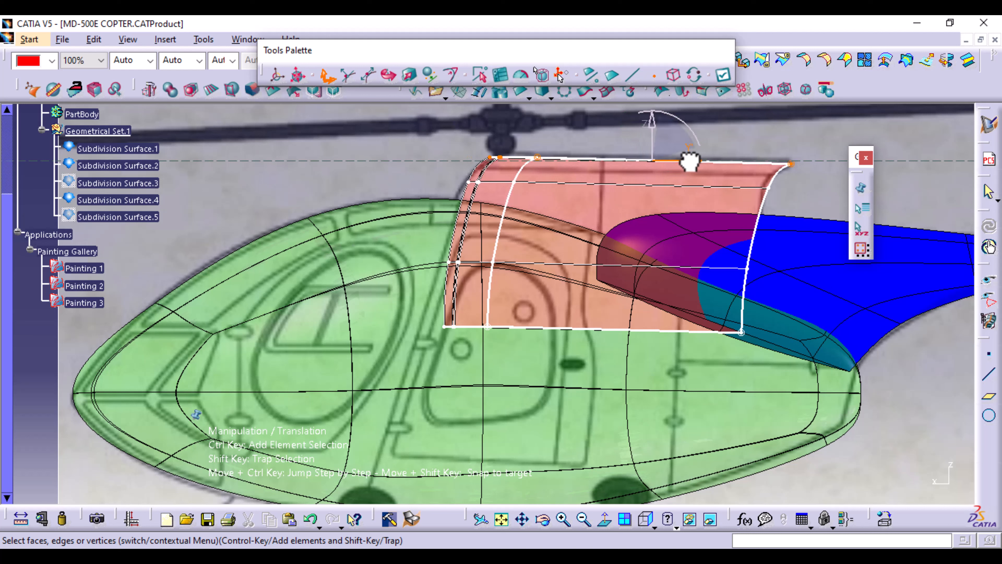
Move the red box's two lower vertex rows forward, and bring their rear-end vertices back toward the tail boom
shift+drag(416, 236, 771, 401)
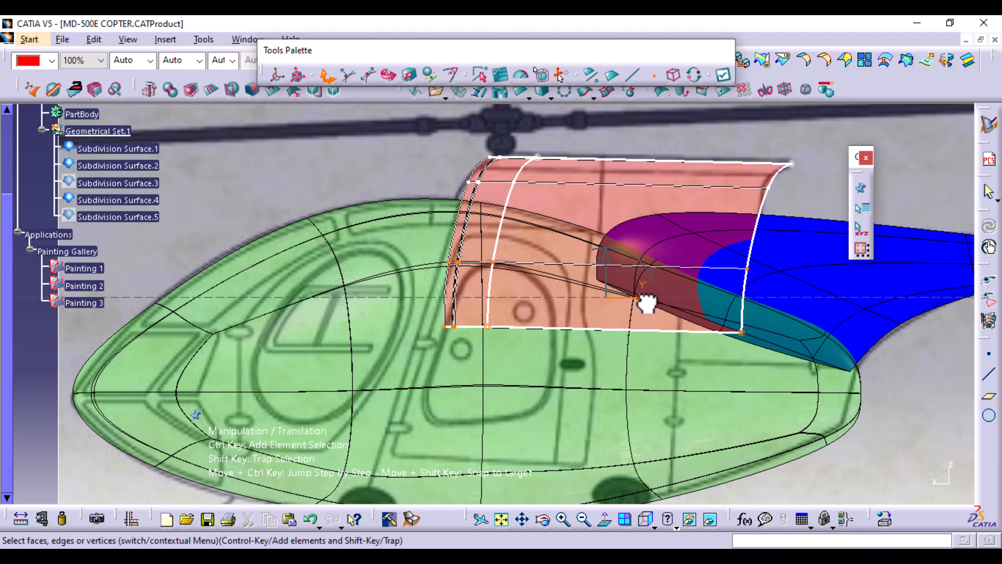
drag(647, 303, 626, 301)
shift+drag(719, 251, 757, 374)
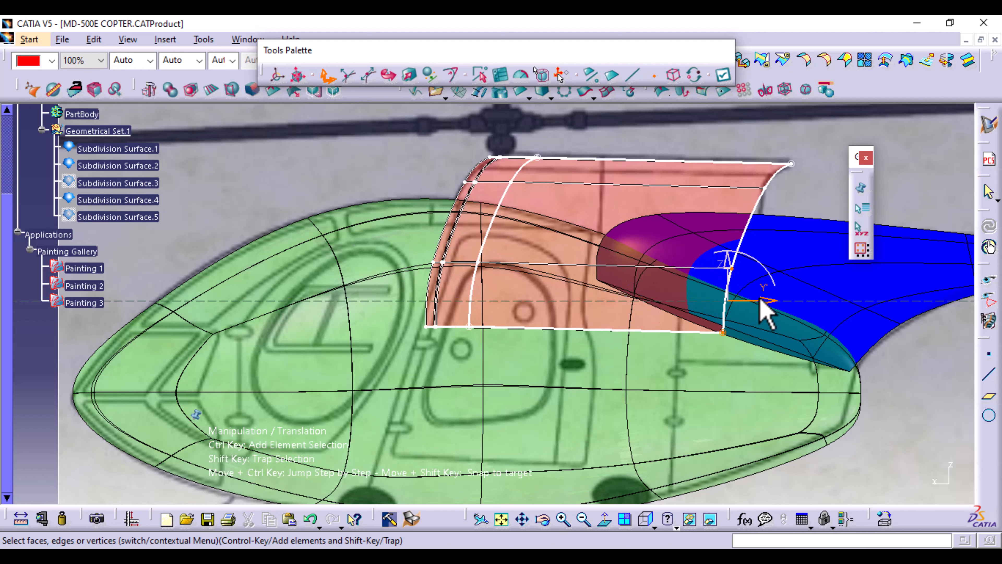
drag(765, 302, 793, 317)
Raise the fairing's top vertex row slightly, pull its lowest front vertices forward, and exit the mesh edition
shift+drag(763, 176, 798, 193)
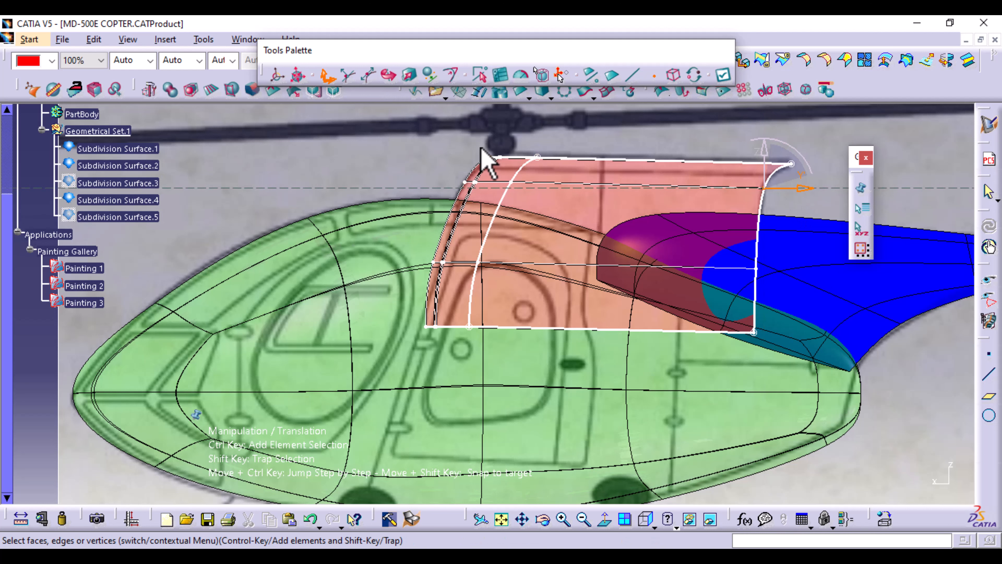
key(shift)
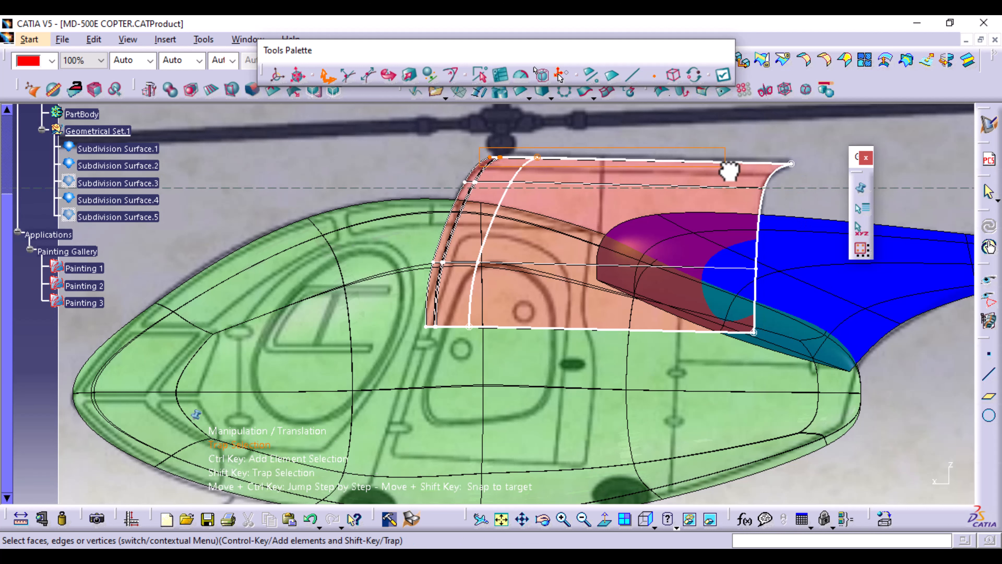
shift+drag(799, 166, 799, 166)
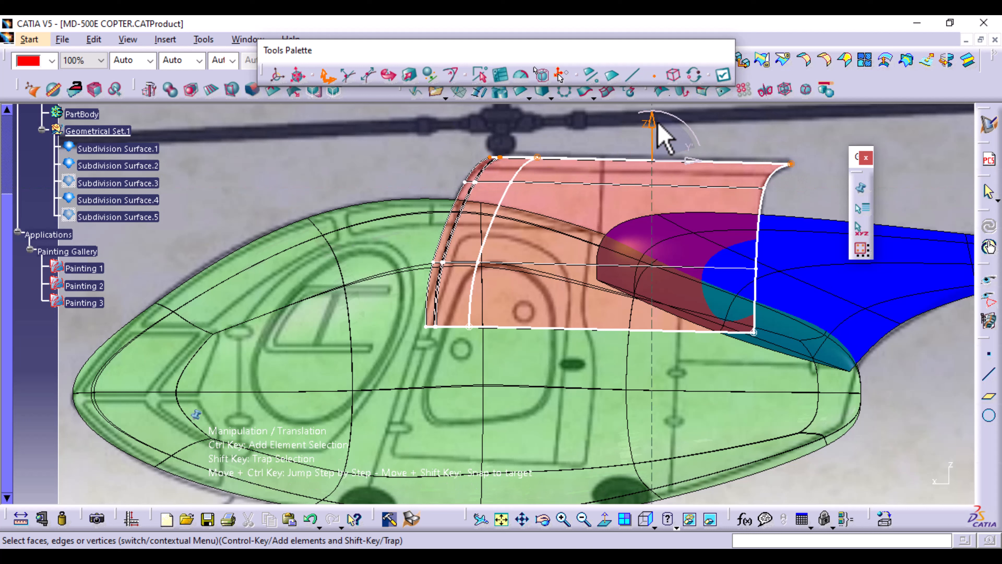
drag(652, 120, 654, 123)
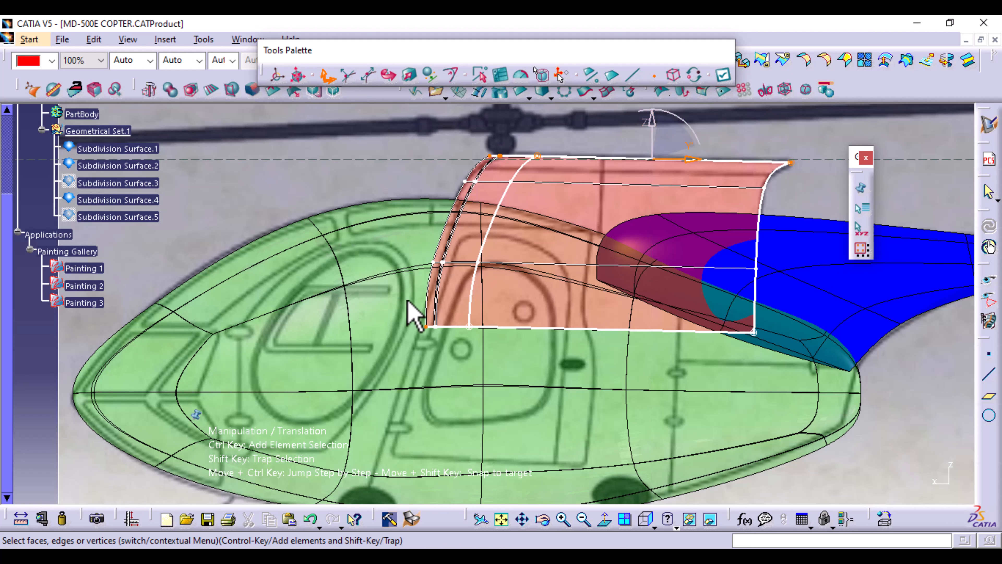
click(438, 327)
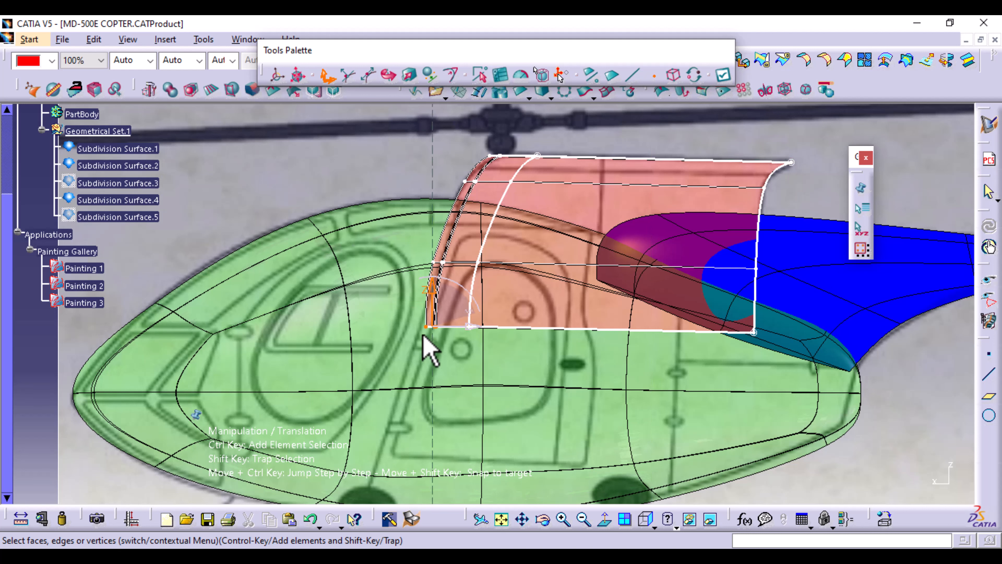
drag(470, 326, 453, 327)
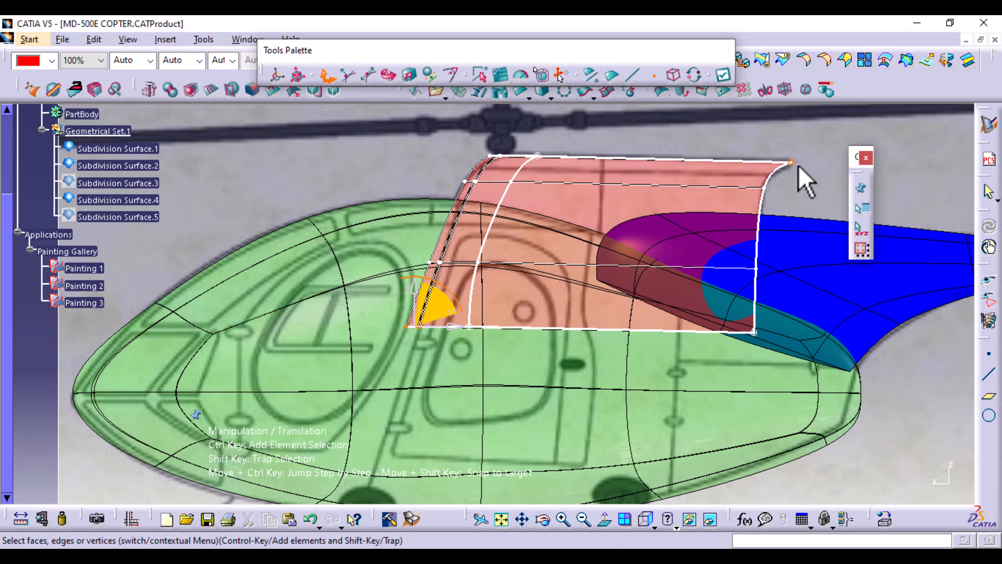
click(726, 79)
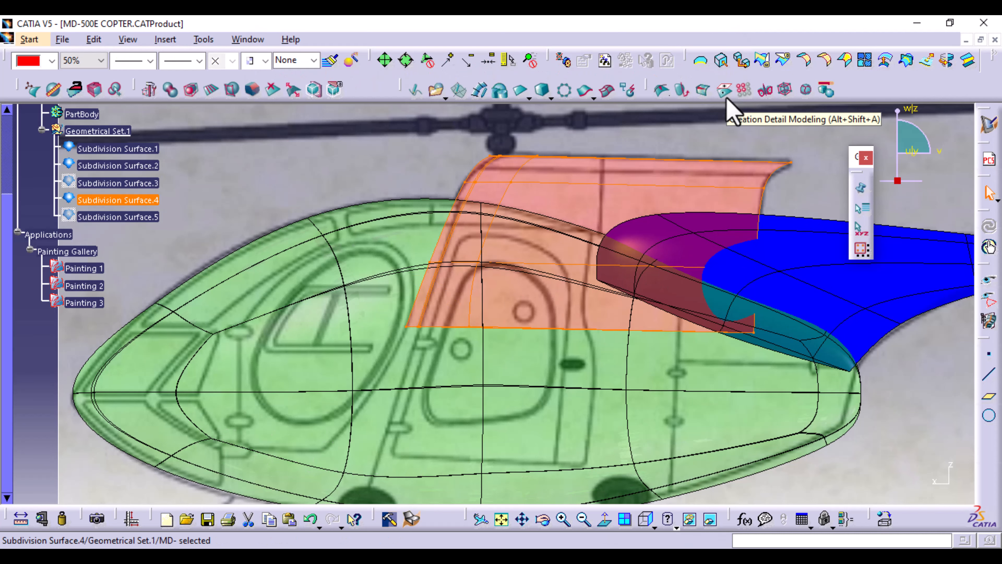
Split the blue tail boom, Subdivision Surface.2, using the green fuselage, Subdivision Surface.1, as the cutting element, keeping the portion outside the fuselage
middle_drag(463, 195, 490, 242)
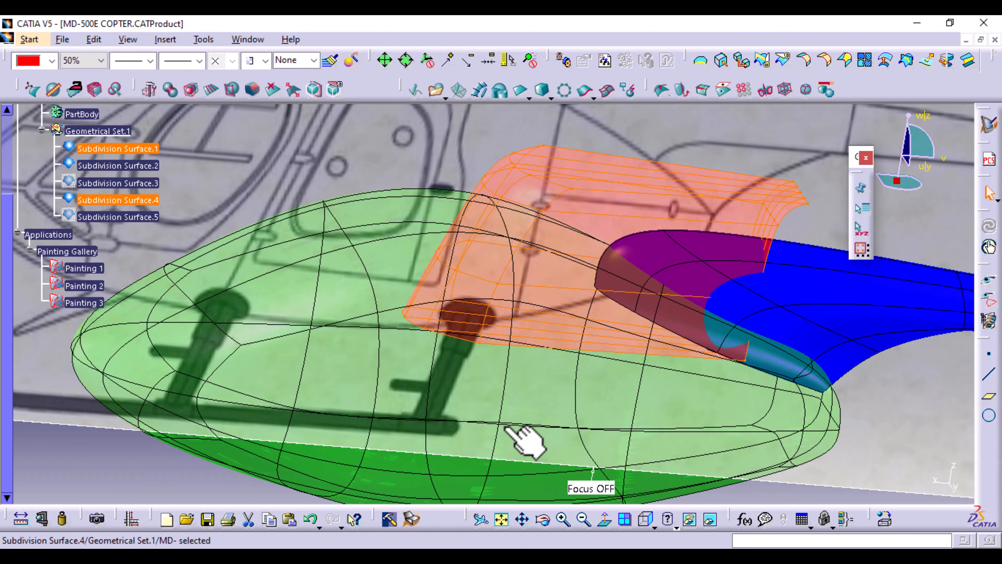
click(653, 523)
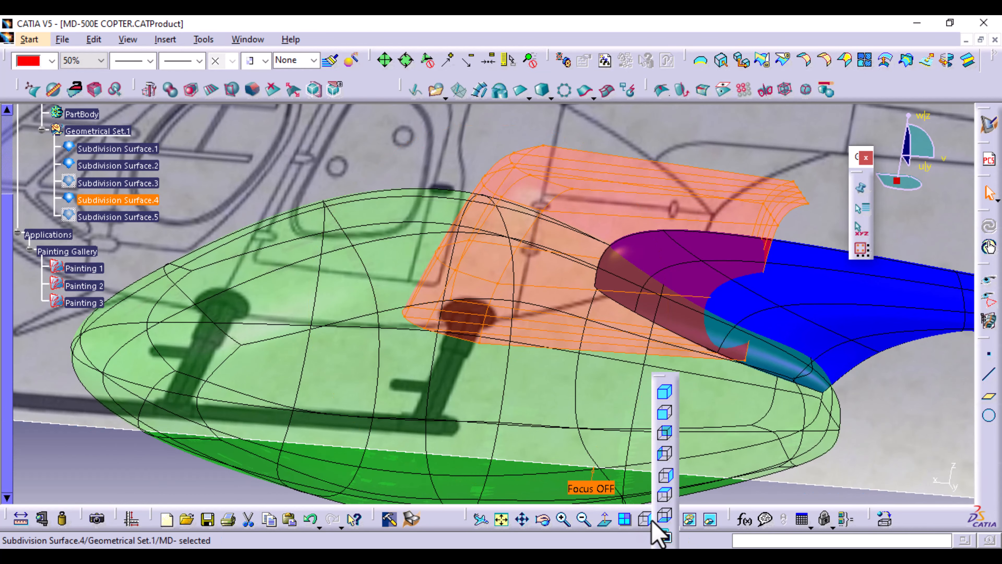
click(664, 483)
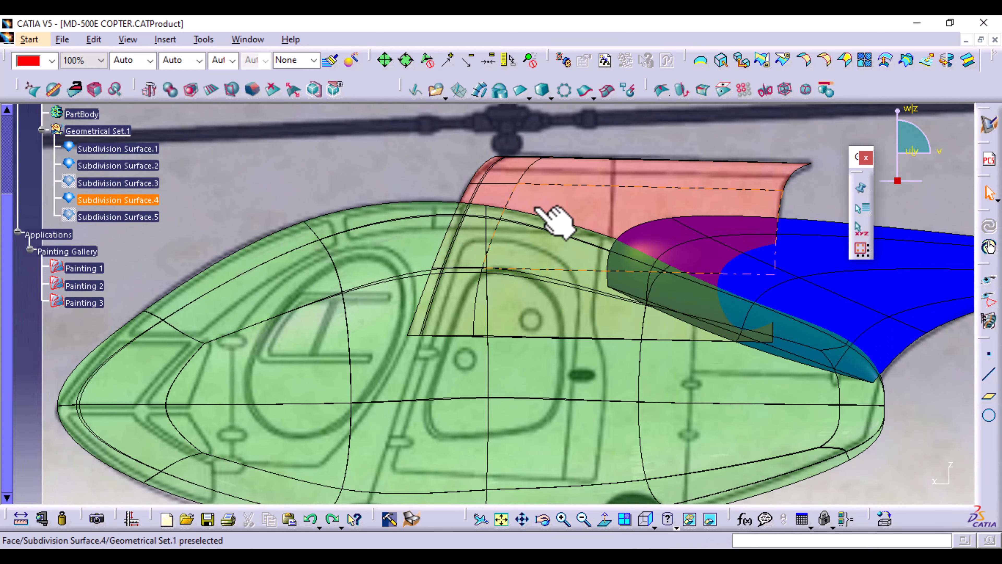
middle_drag(536, 209, 537, 273)
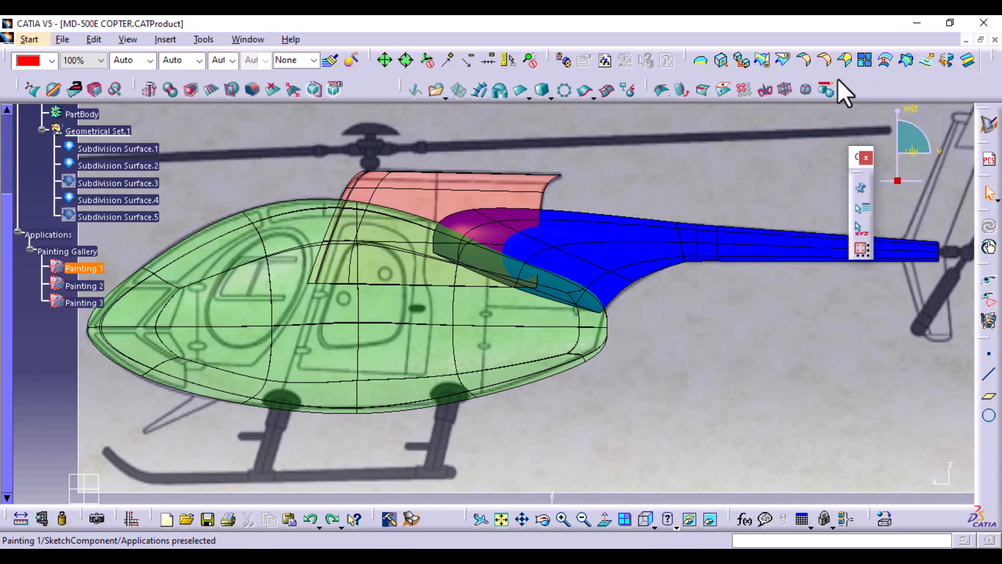
click(784, 60)
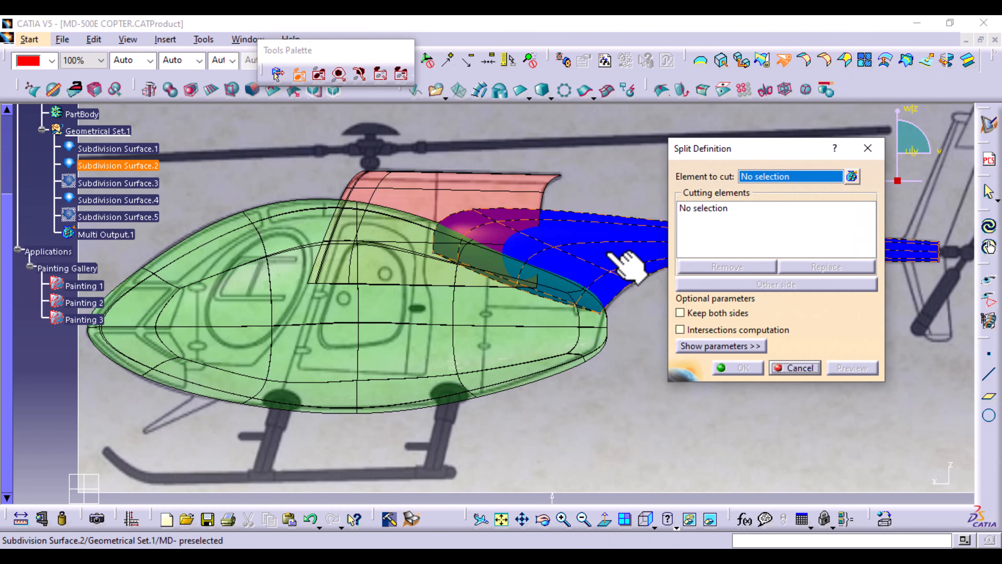
click(590, 246)
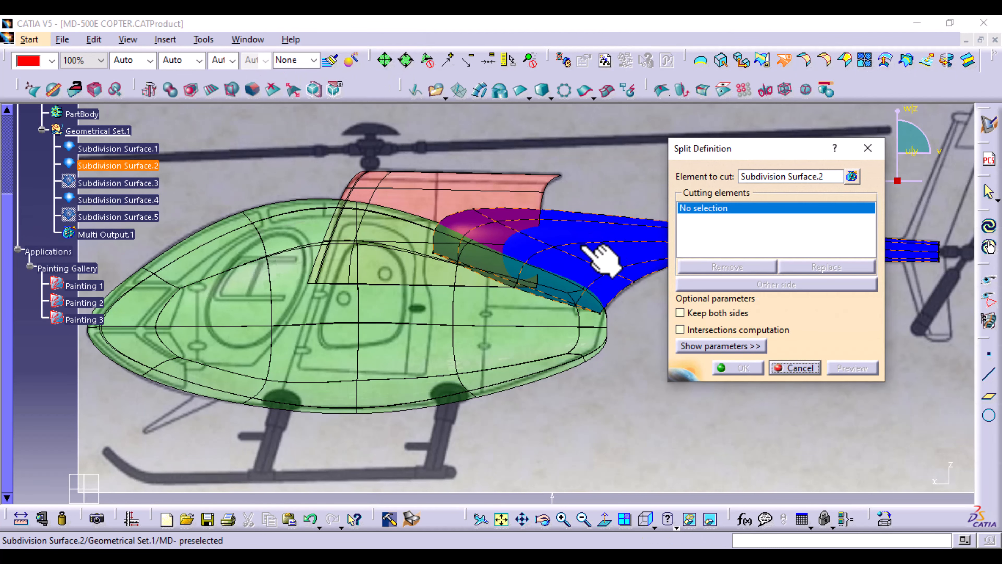
click(525, 320)
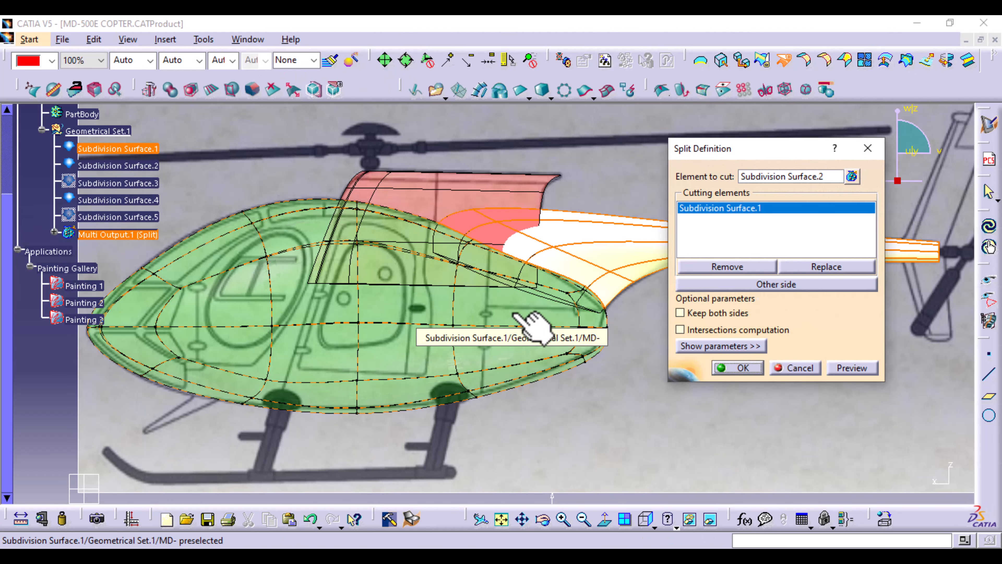
click(740, 369)
Split the fuselage, Subdivision Surface.1, using the trimmed tail boom, Split.1, as the cutting element
click(786, 61)
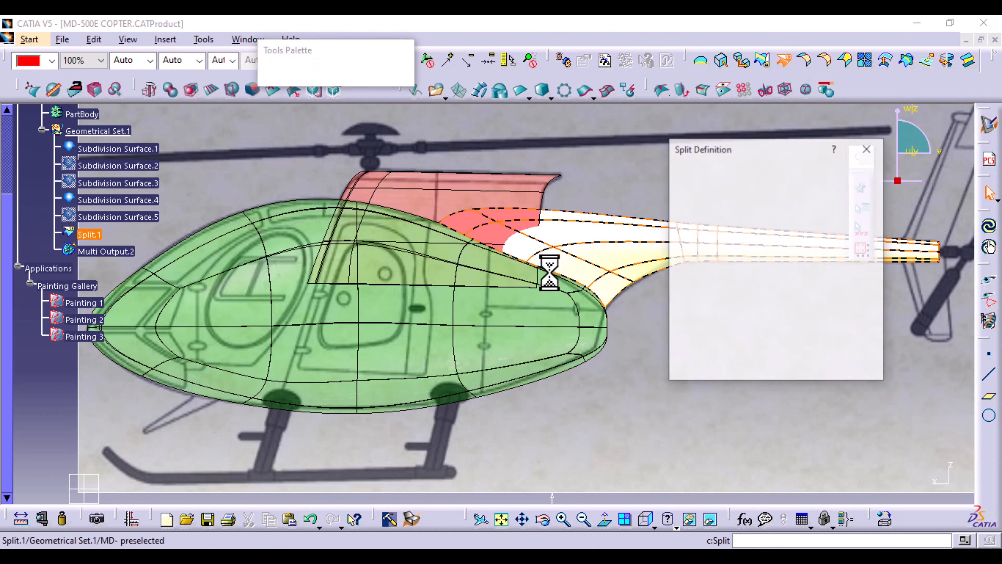
click(540, 296)
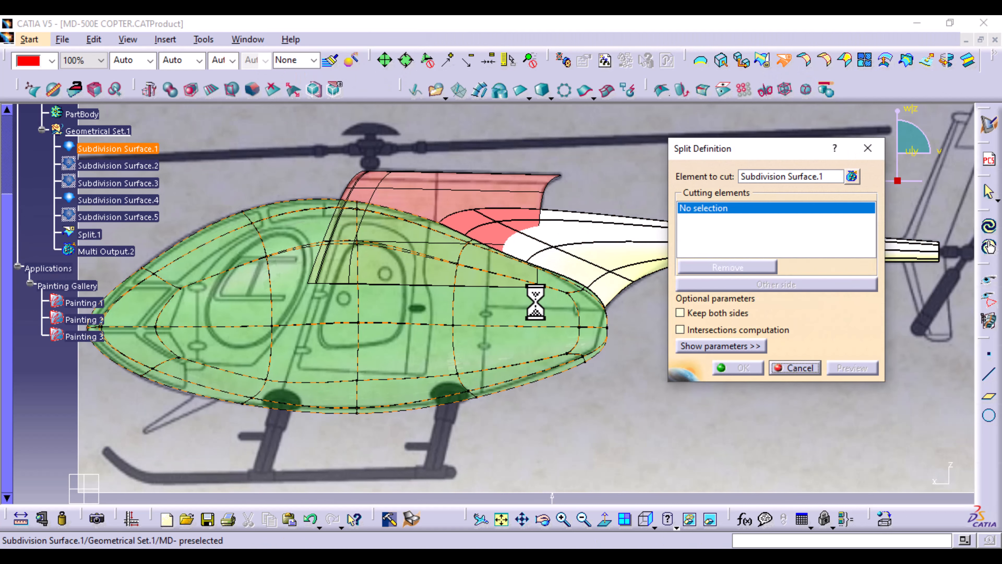
click(601, 232)
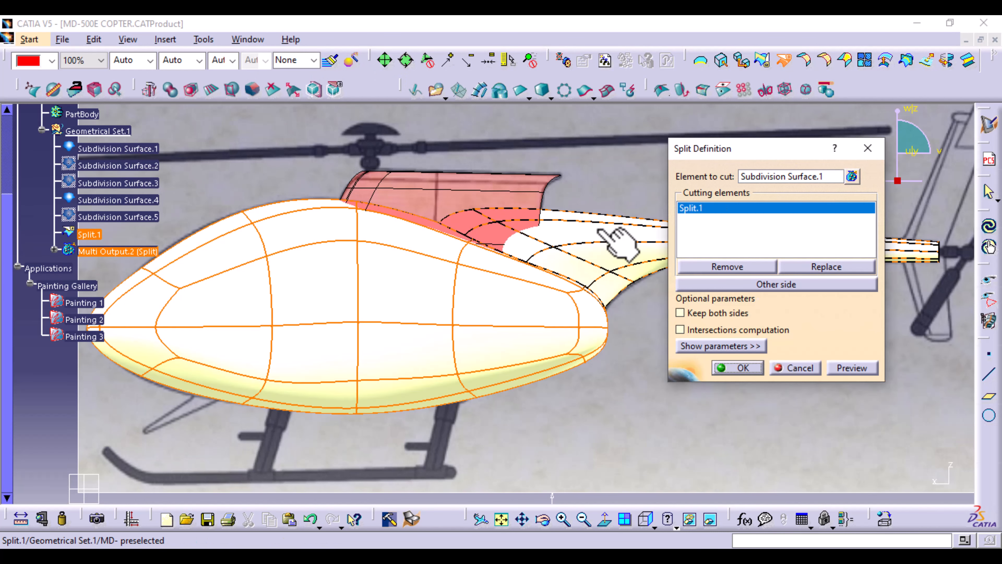
click(750, 370)
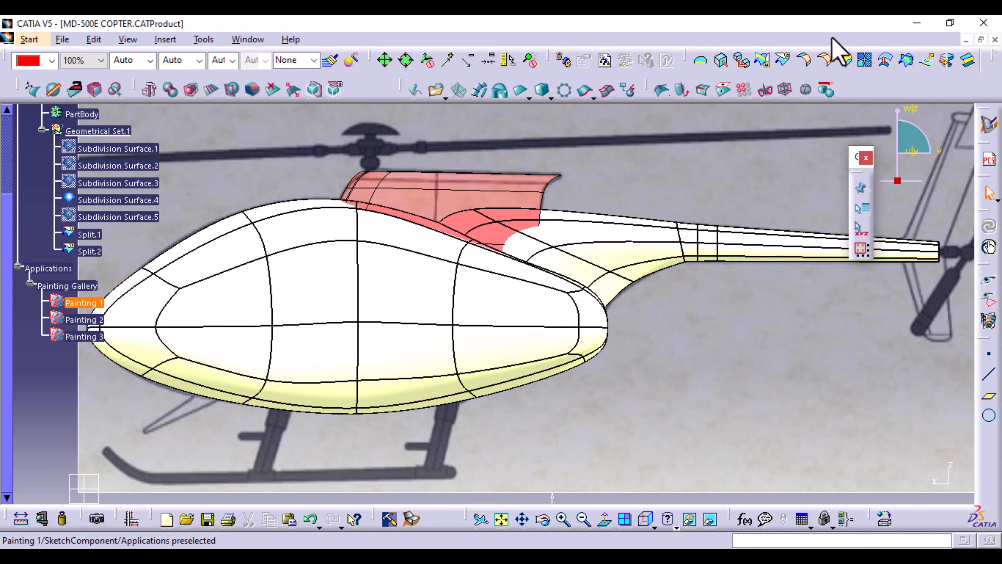
Try to split the red rotor fairing, Subdivision Surface.4, with the trimmed fuselage Split.2, and remove that cutting element
click(787, 61)
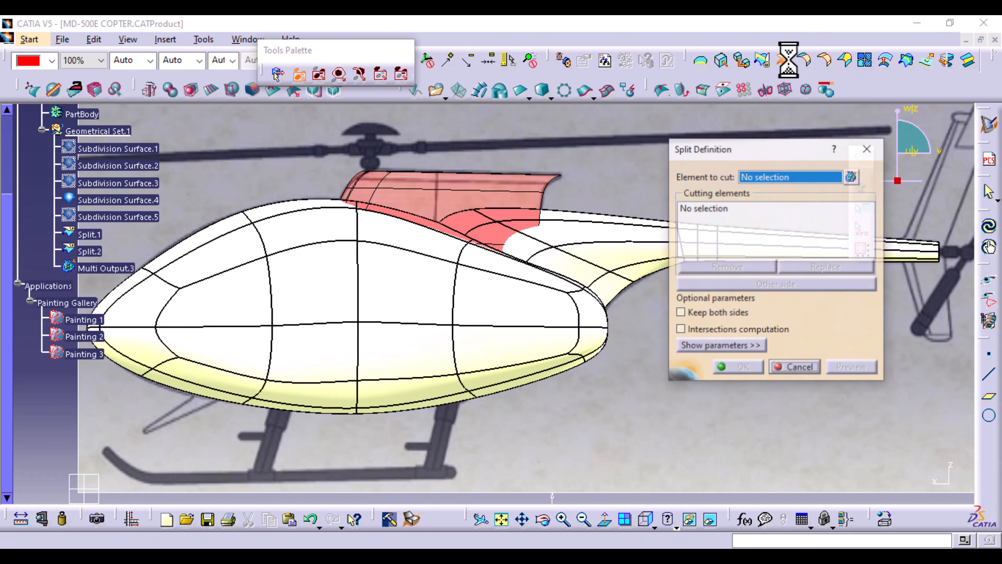
click(446, 202)
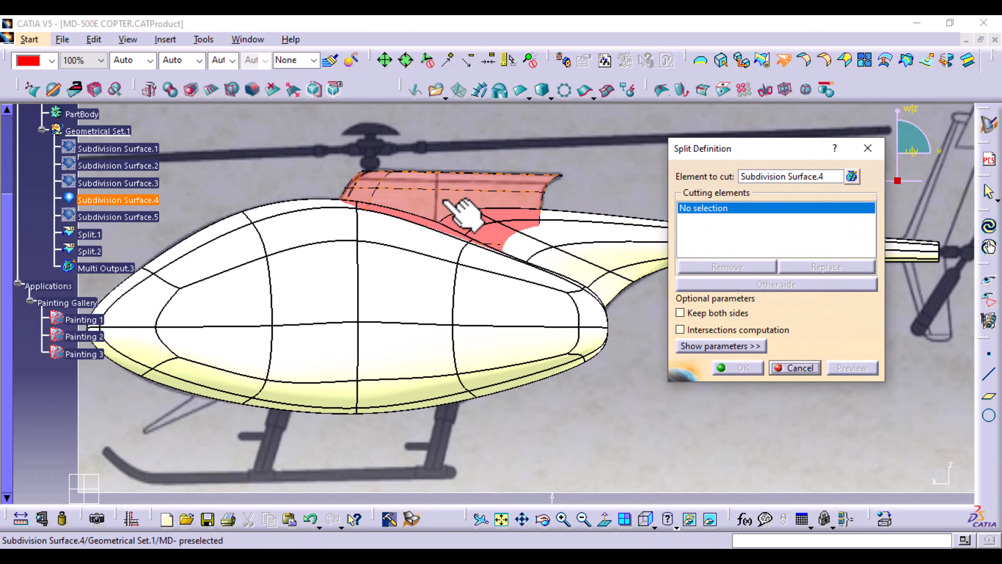
click(513, 324)
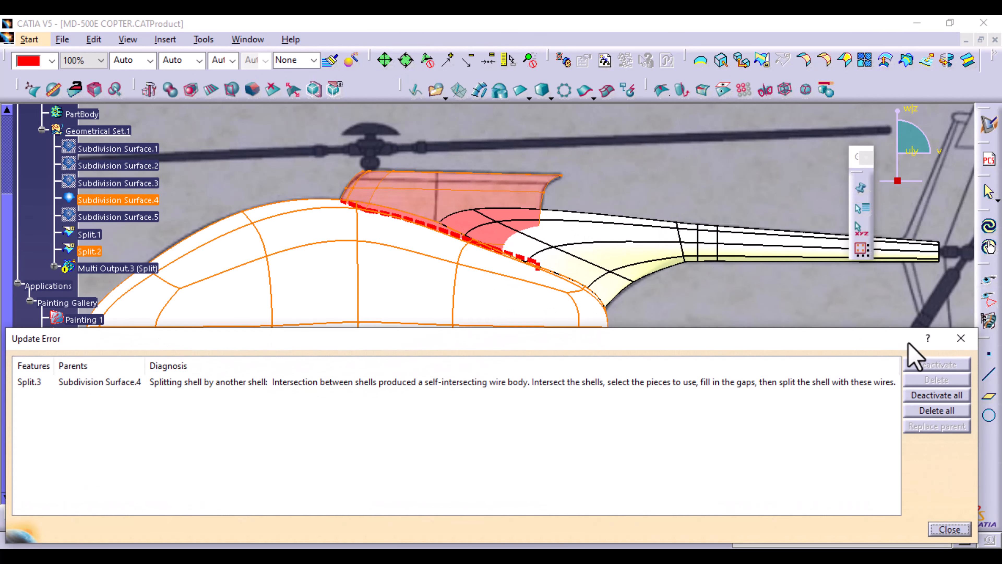
click(961, 338)
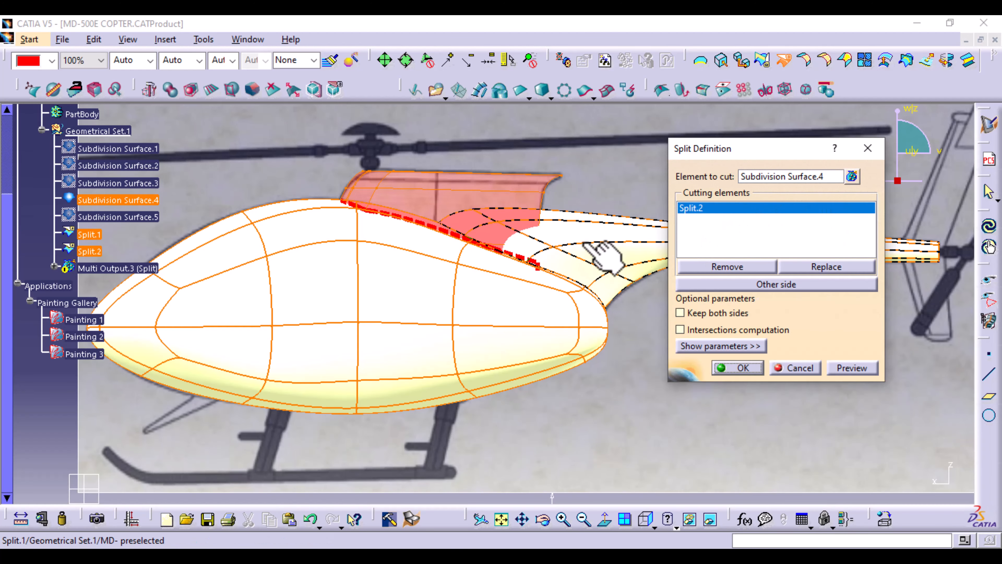
right_click(716, 210)
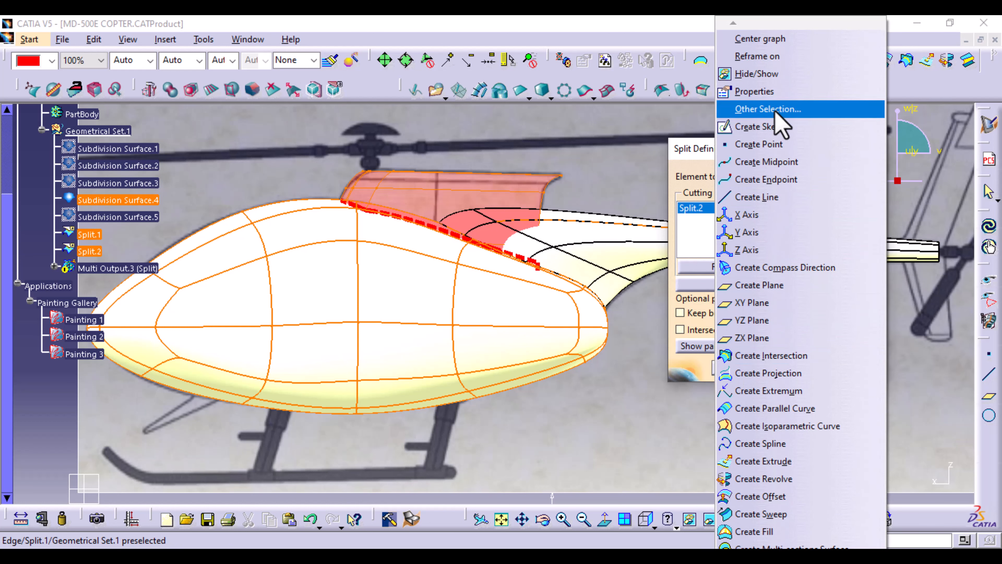
click(632, 369)
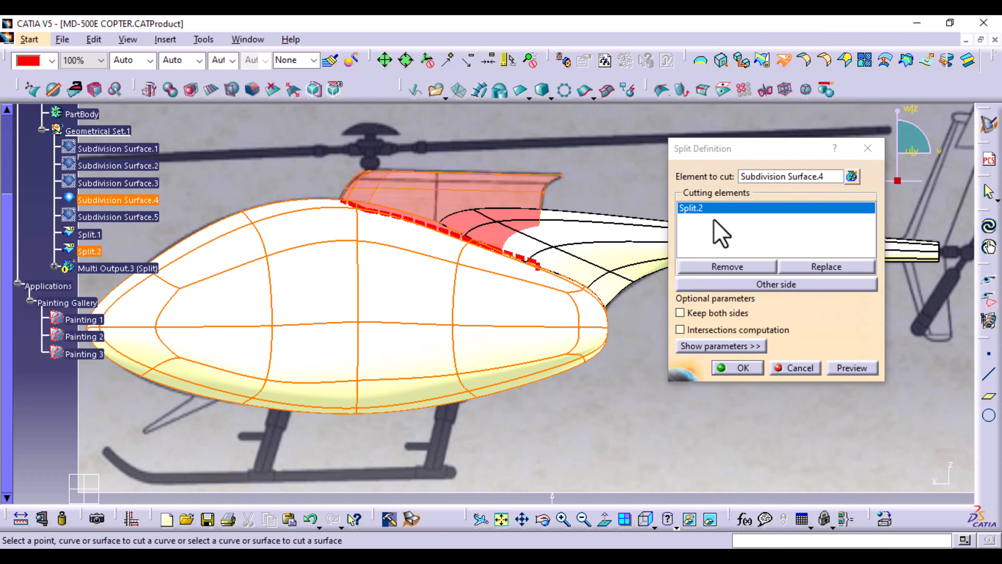
click(726, 267)
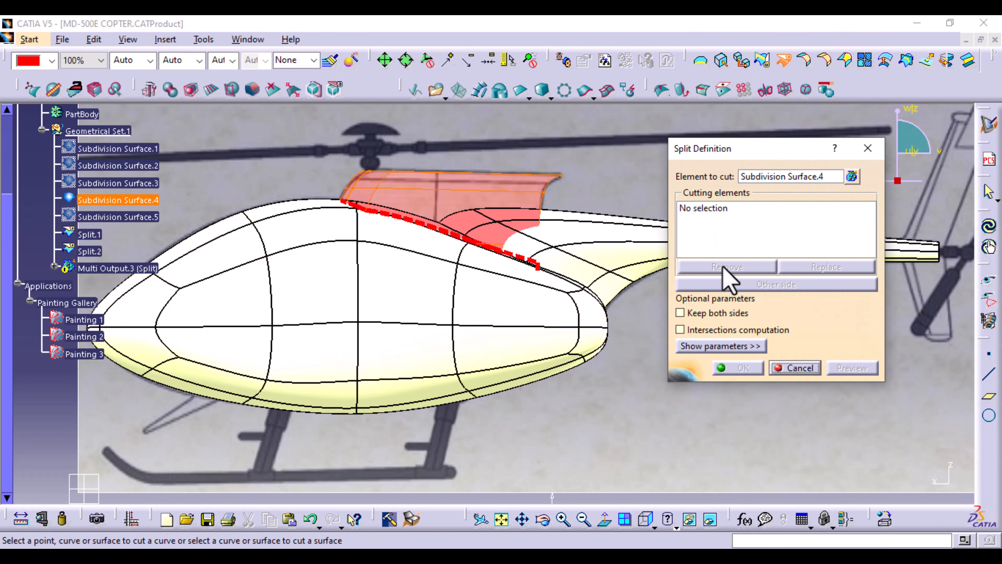
Create a join of Split.2 and Split.1 as the cutting element and complete the rotor fairing split with it
right_click(707, 207)
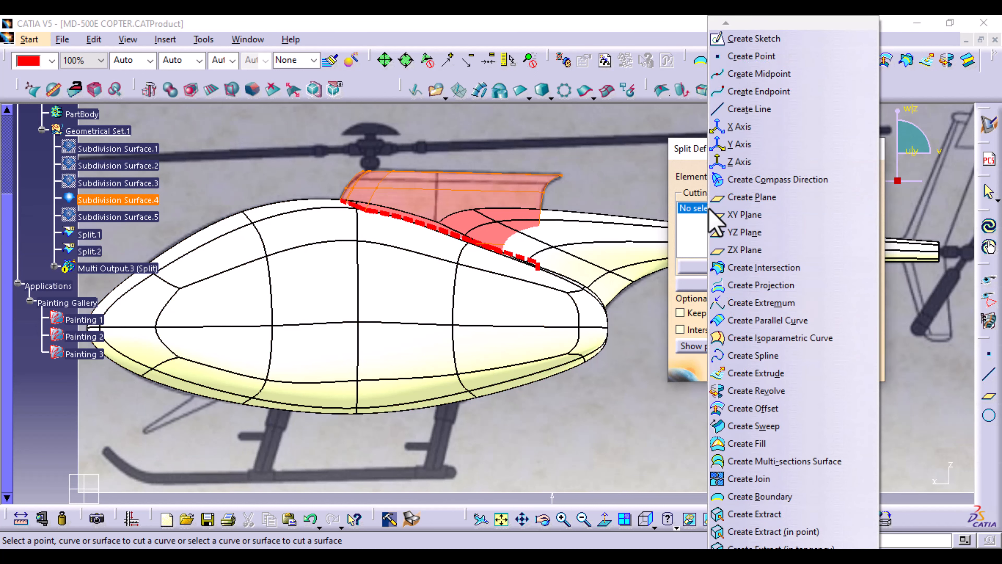
click(763, 480)
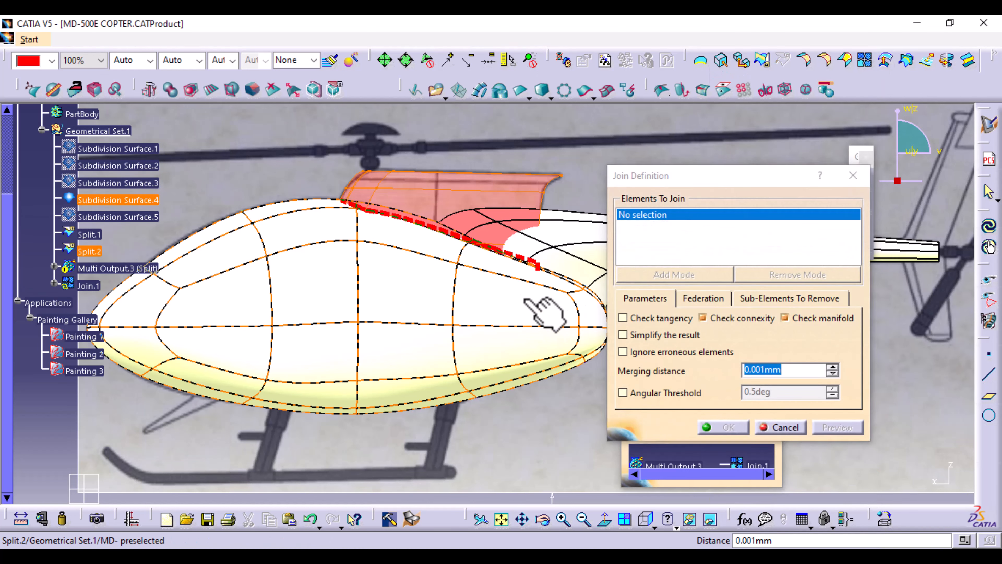
click(538, 313)
click(582, 264)
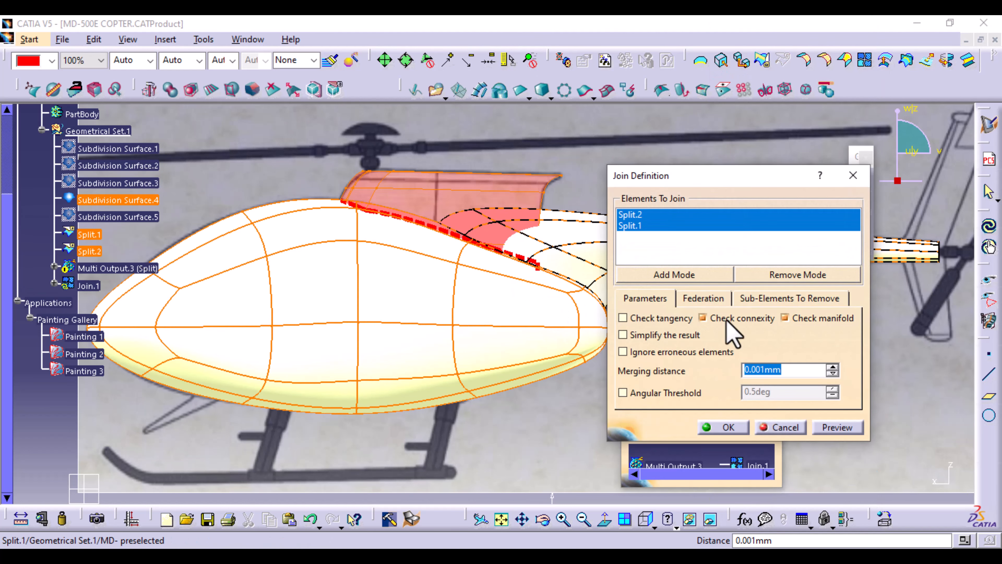
click(837, 426)
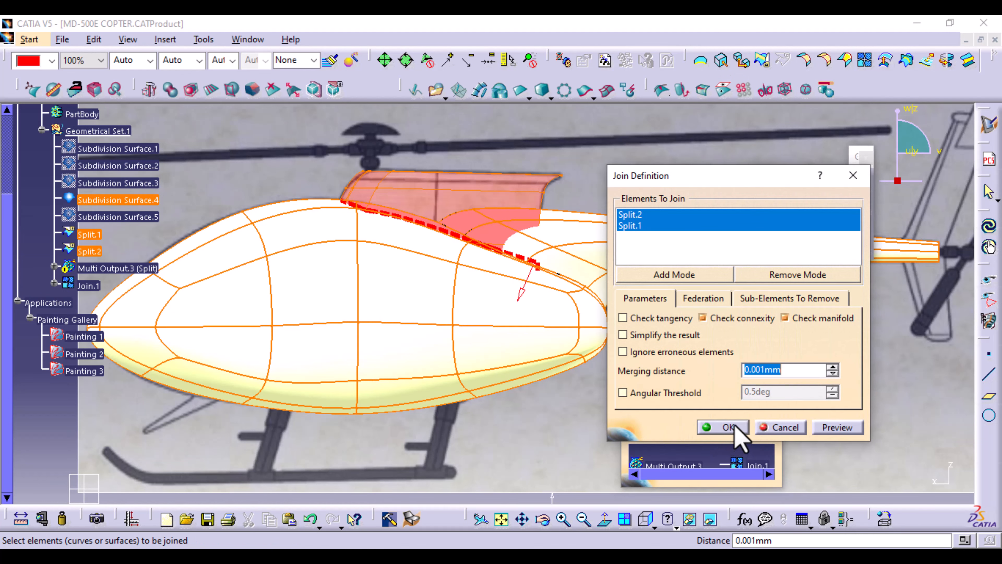
click(847, 430)
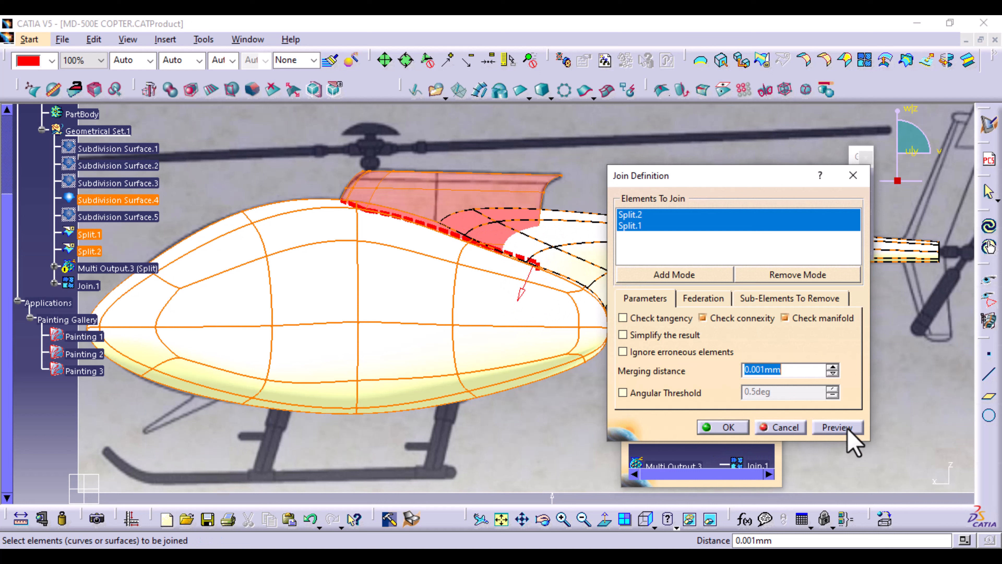
click(724, 428)
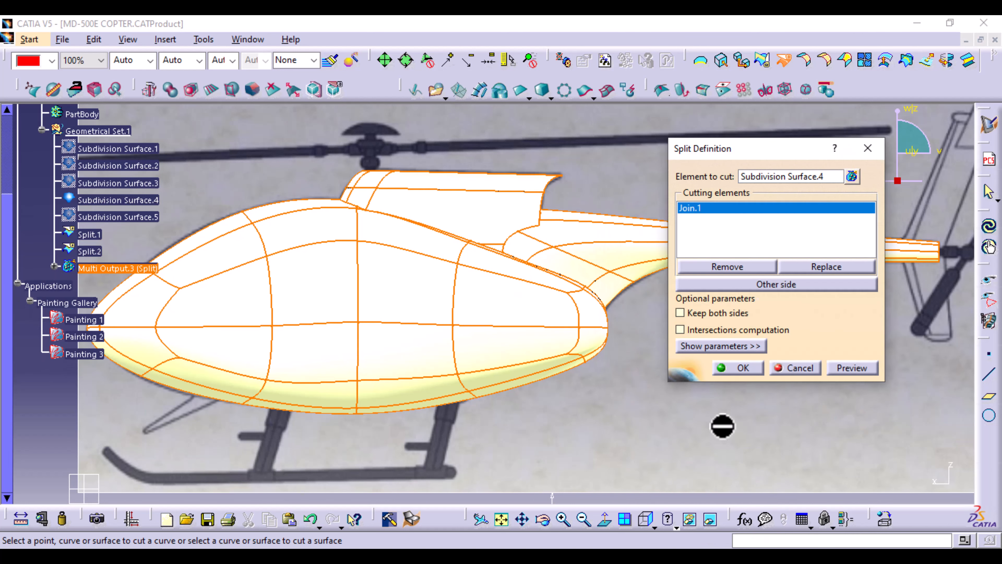
click(742, 368)
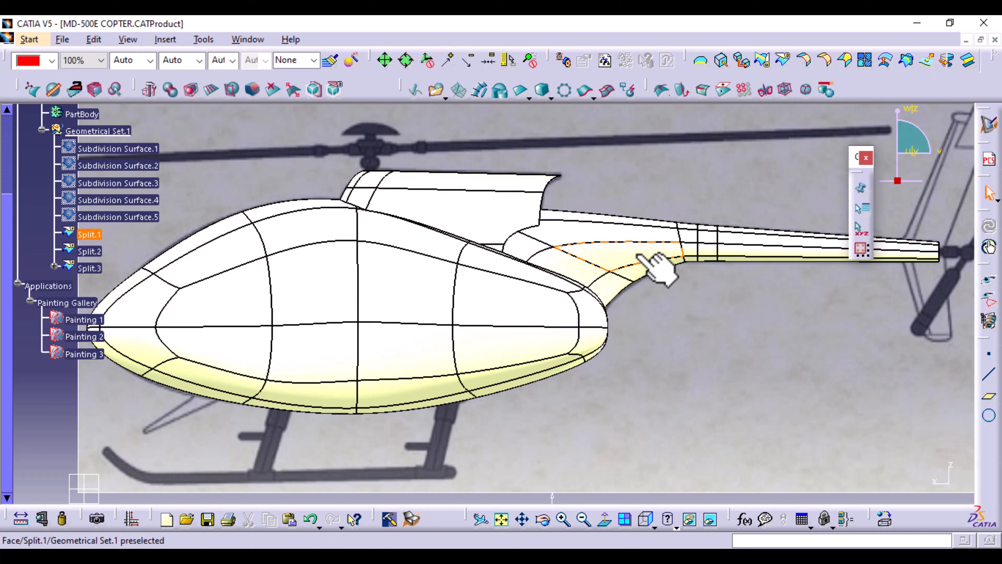
Rename the tail boom feature Split.1 as TAIL
click(90, 234)
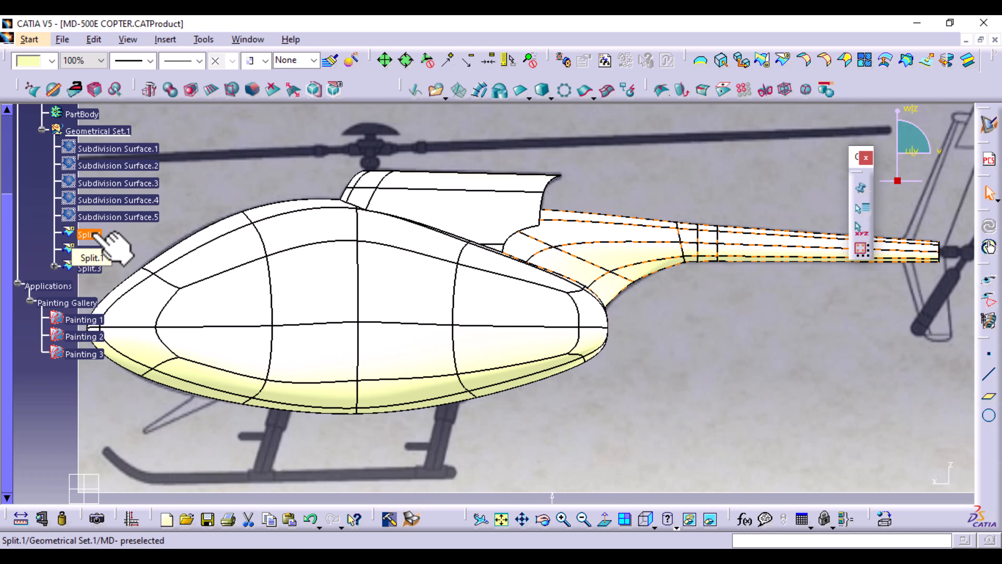
key(alt+Return)
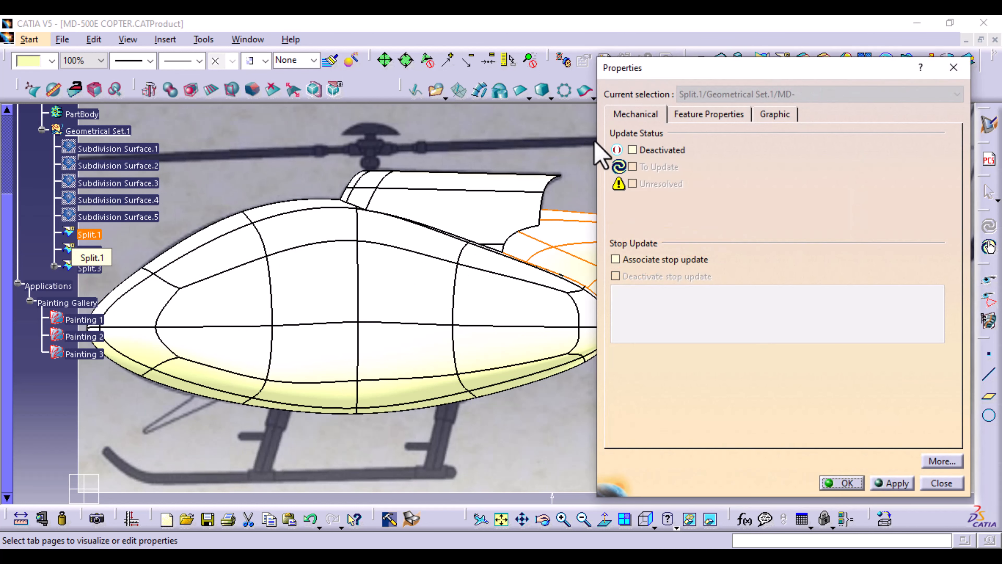
click(706, 114)
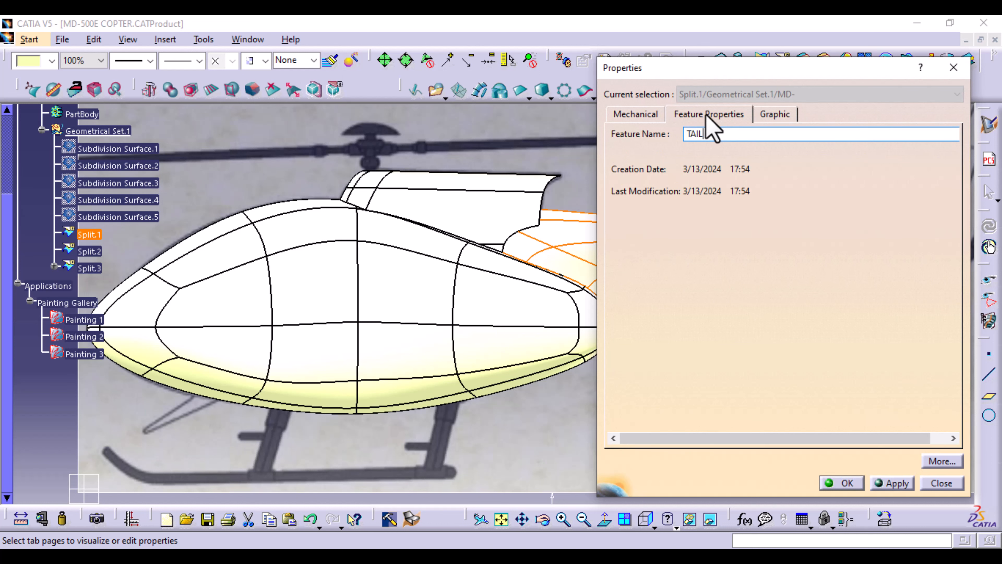
key(Return)
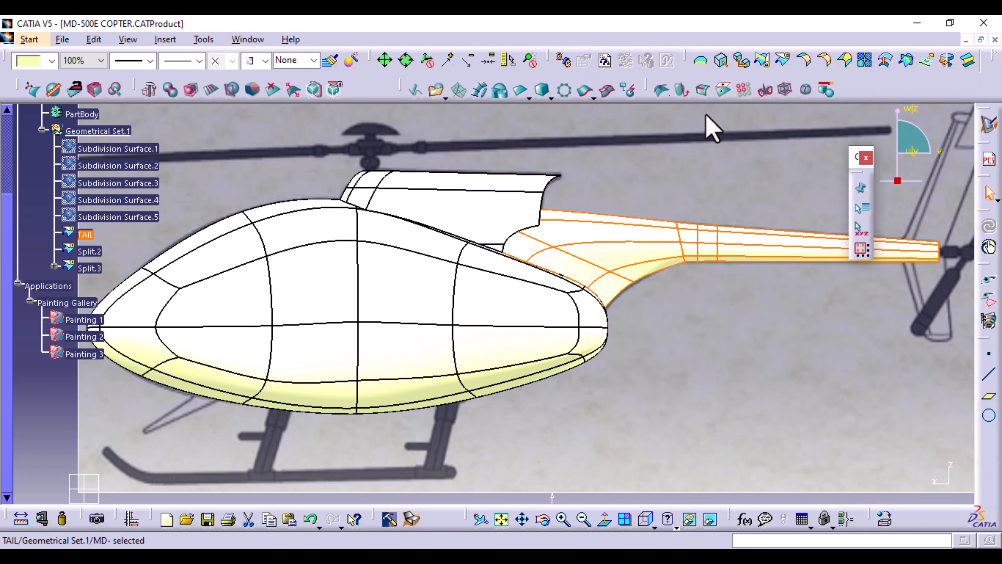
Rename the fuselage feature Split.2 as FUSELAGE
click(90, 251)
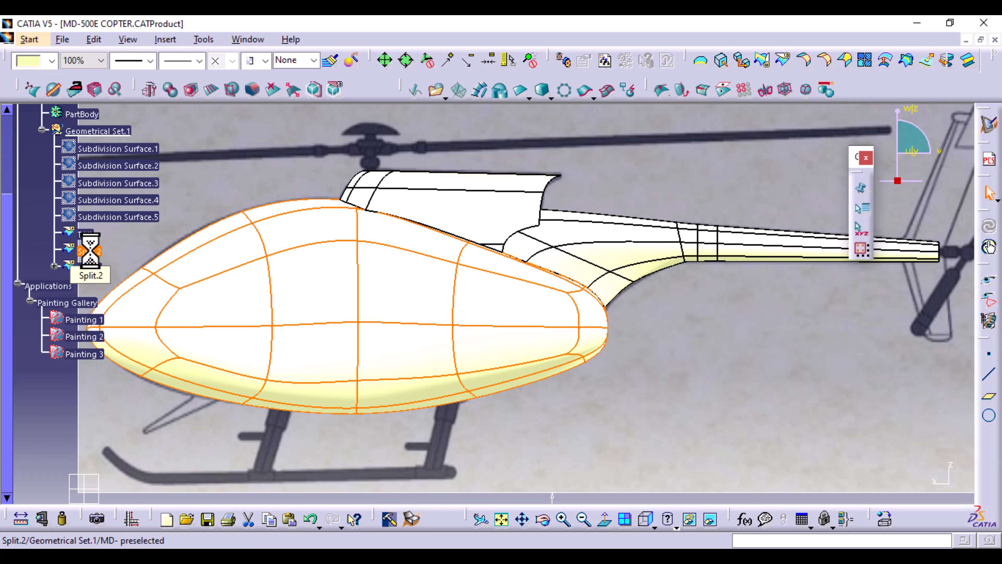
key(alt+Return)
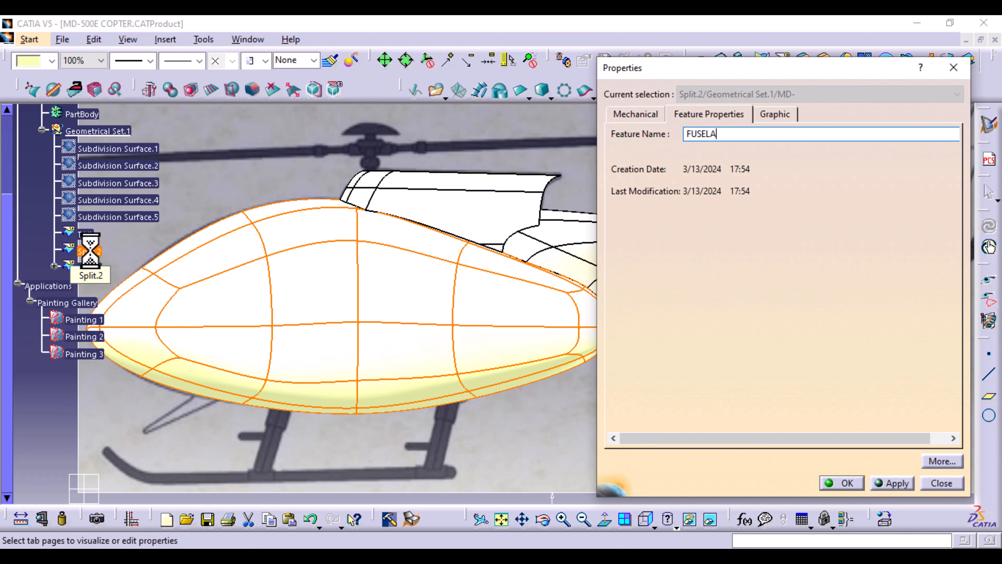
key(Return)
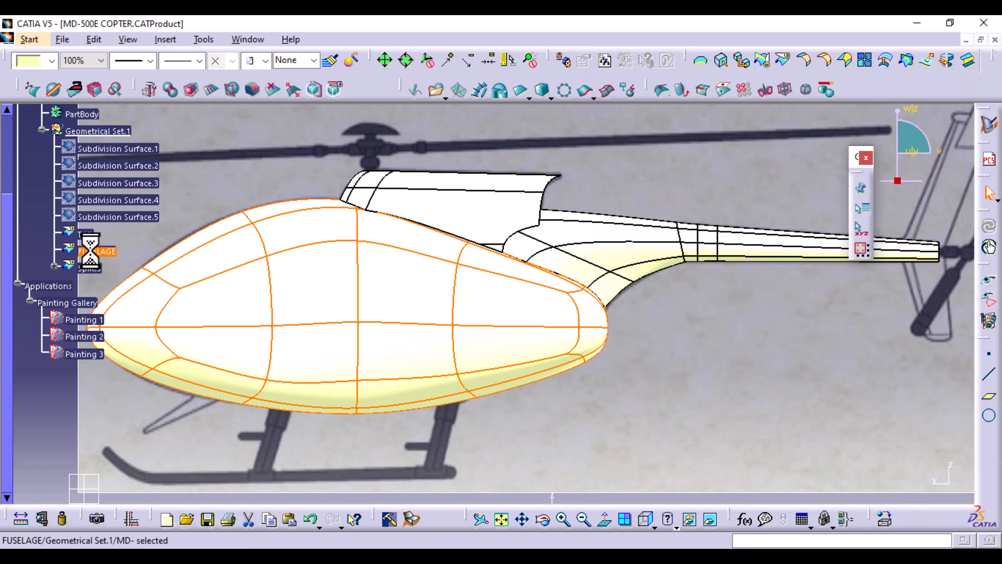
Rename the rotor fairing feature Split.3 as MAIN ROTOR HOUSING and clear the selection
click(98, 270)
key(alt+Return)
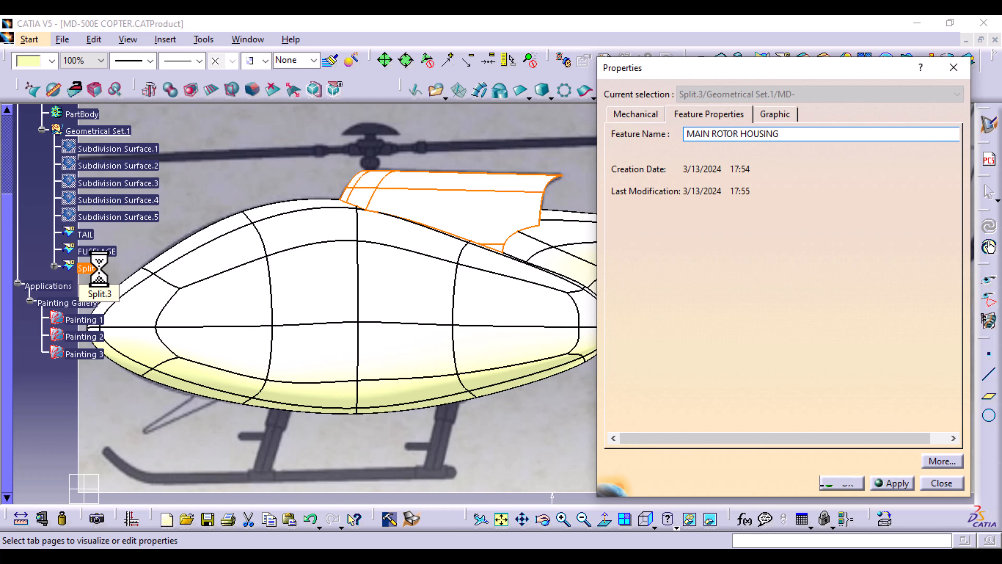
key(Return)
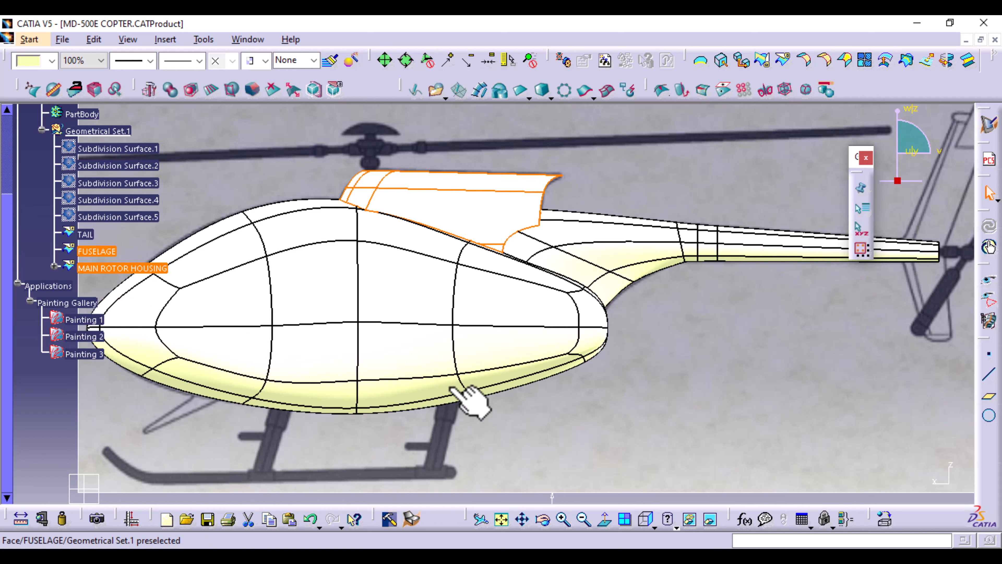
click(570, 410)
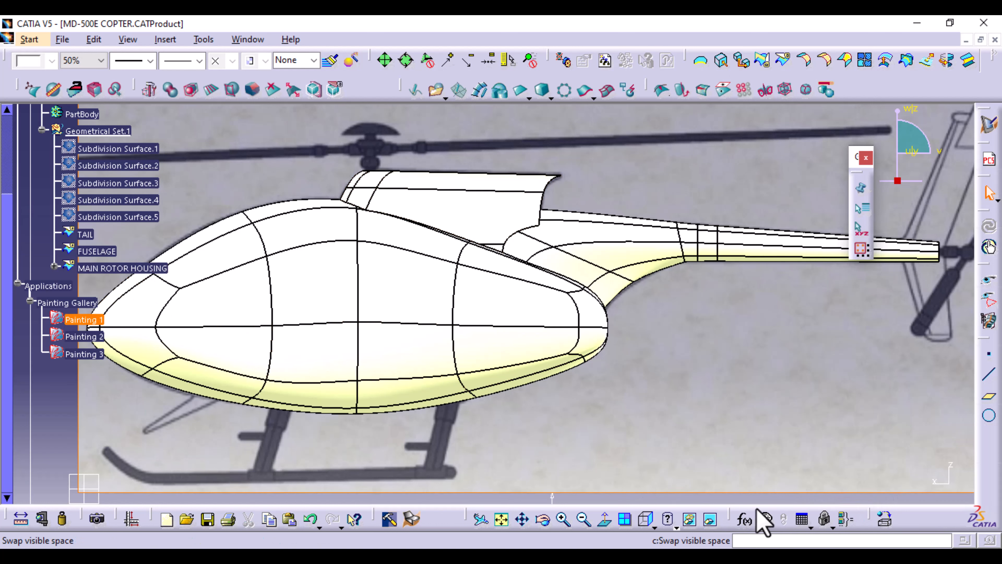
Apply the DS Dark Red painting material from the material library to the fuselage and the tail boom
click(885, 518)
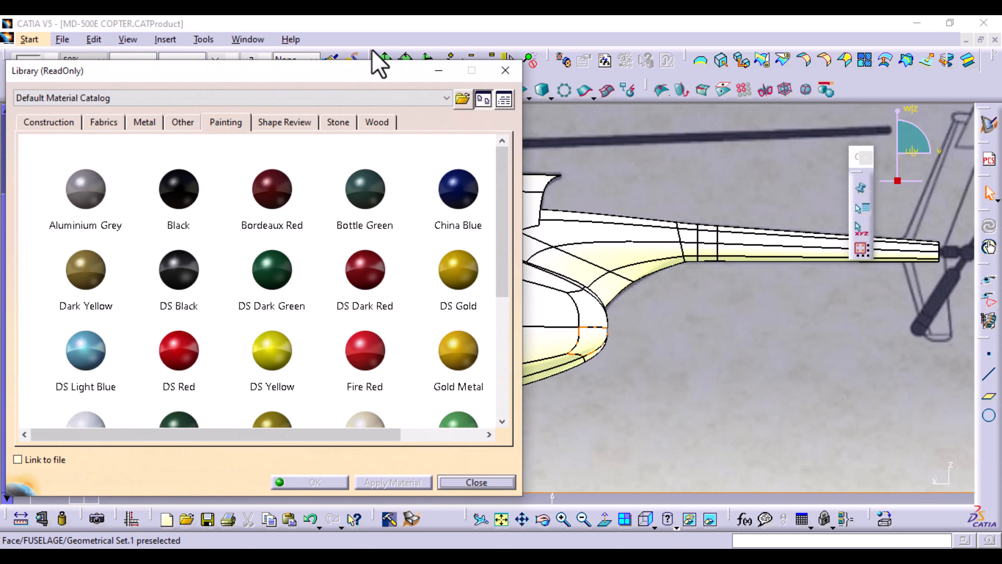
drag(379, 83, 236, 78)
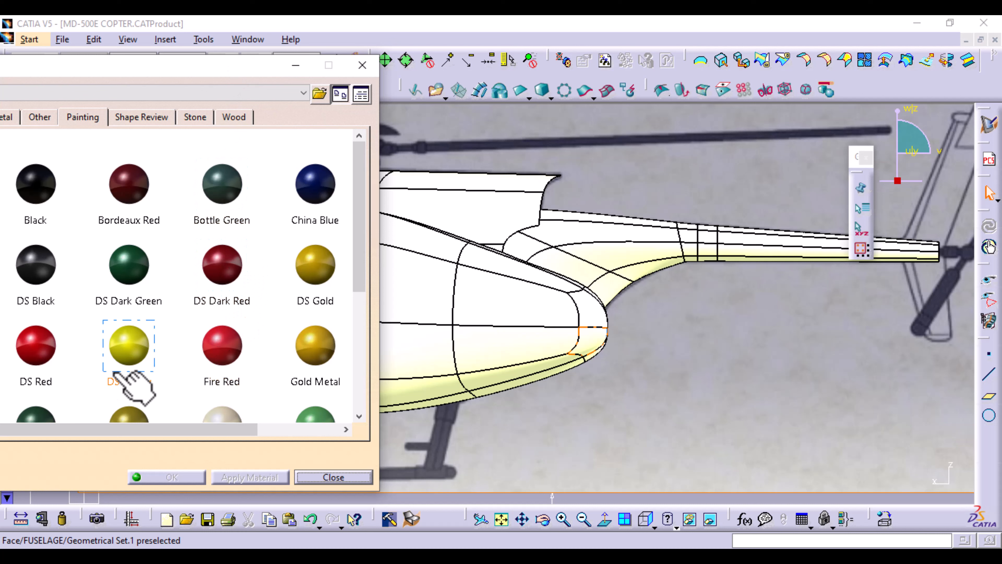
drag(241, 281, 458, 330)
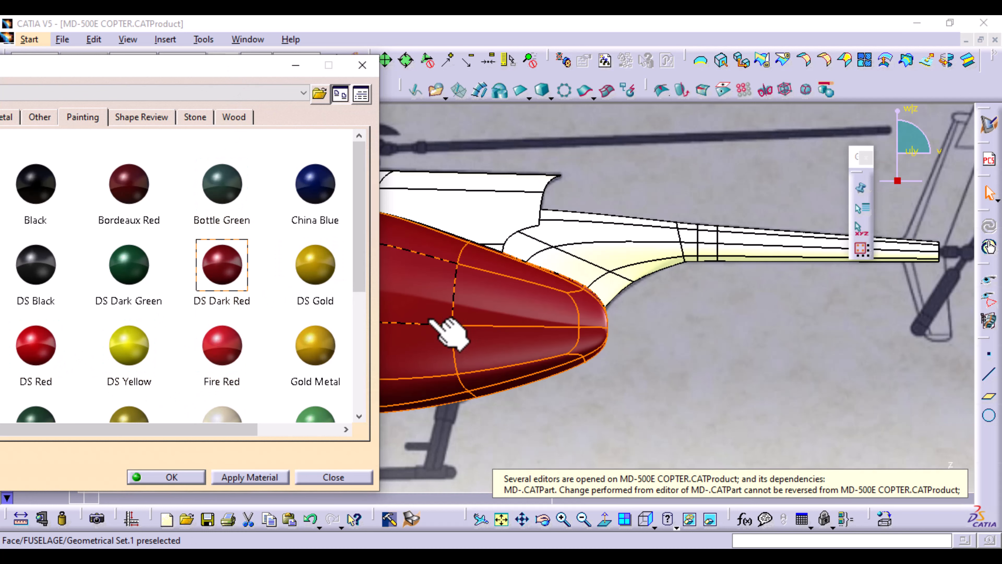
drag(233, 277, 568, 241)
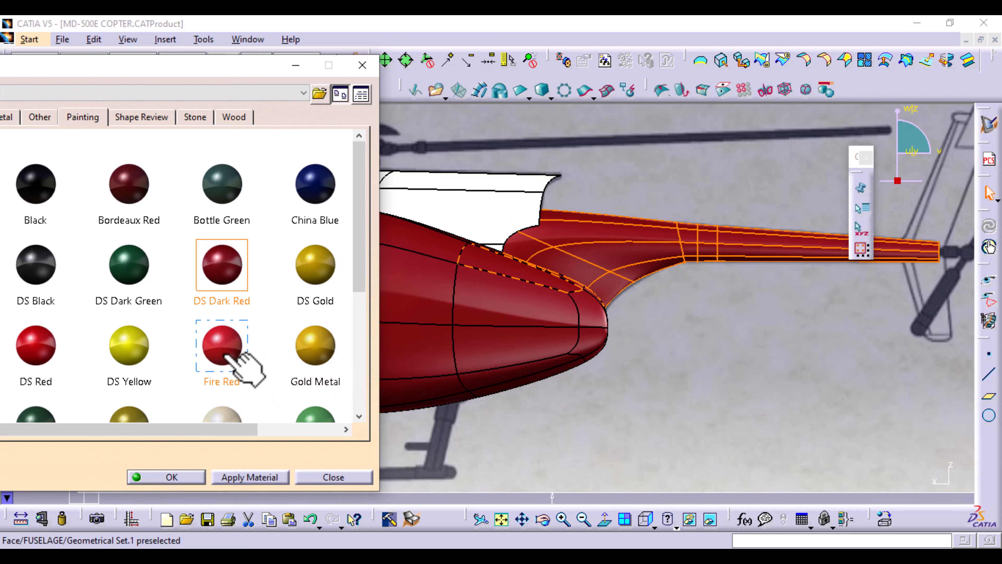
Try the Fire Red painting material on the fuselage and restore DS Dark Red on it
drag(233, 354, 441, 310)
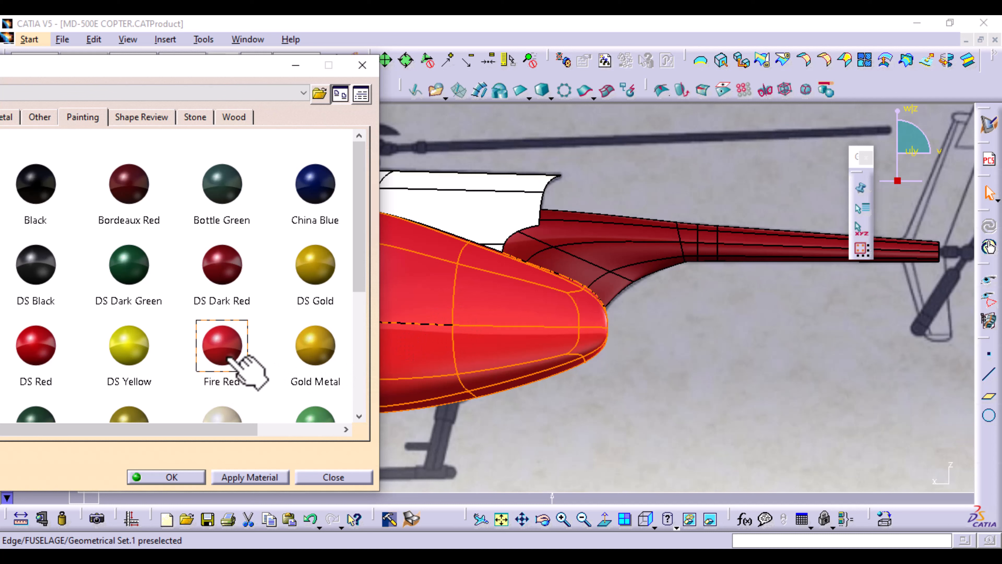
drag(232, 273, 530, 305)
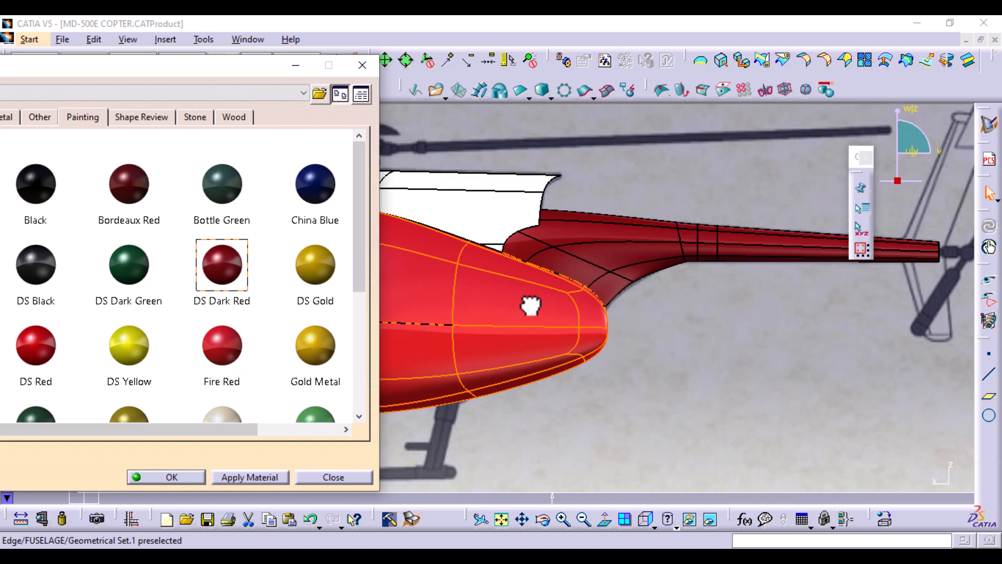
drag(427, 304, 425, 304)
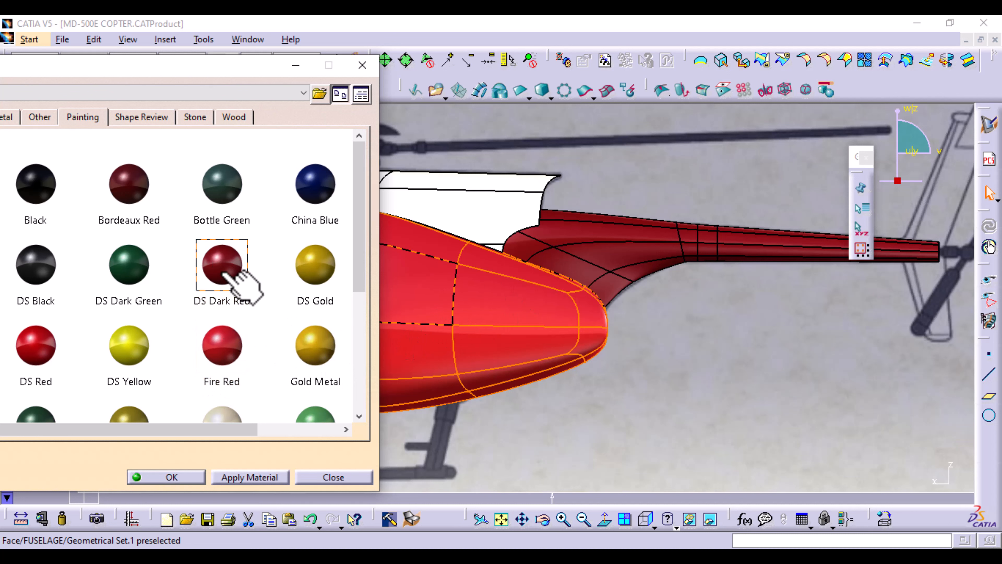
drag(247, 279, 412, 308)
Apply the DS Dark Red painting material to the main rotor housing and close the material library
drag(232, 277, 571, 211)
drag(484, 225, 485, 225)
drag(235, 273, 443, 219)
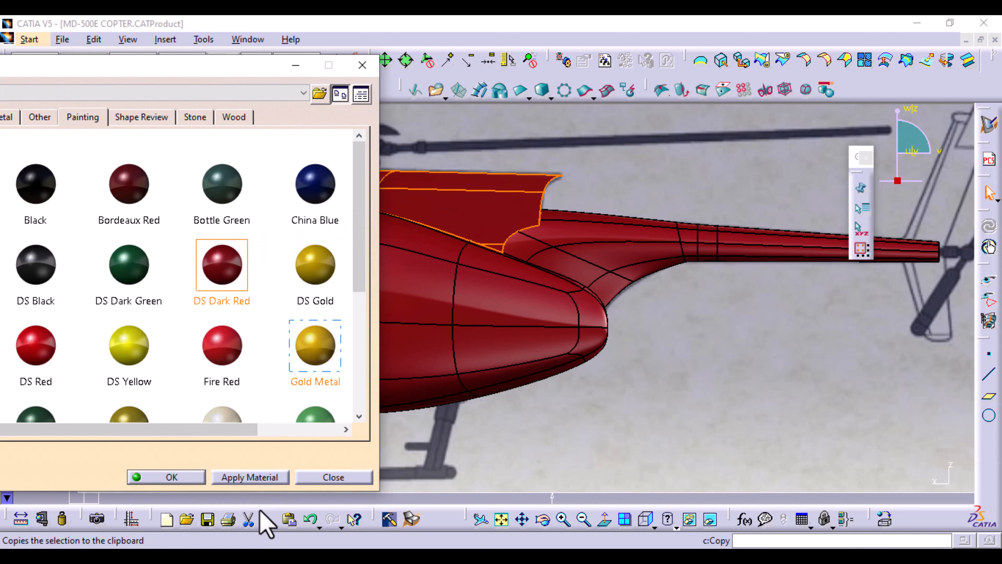
click(171, 480)
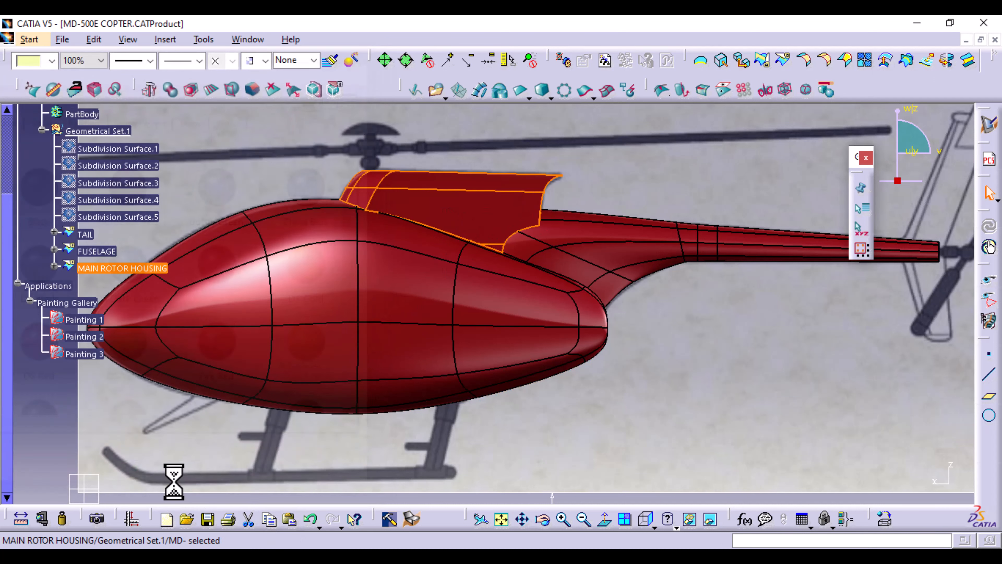
Set the display mode to Shading with Material and inspect the painted helicopter body from several angles
mouse_move(662, 419)
middle_down()
mouse_move(650, 375)
mouse_move(662, 416)
middle_up()
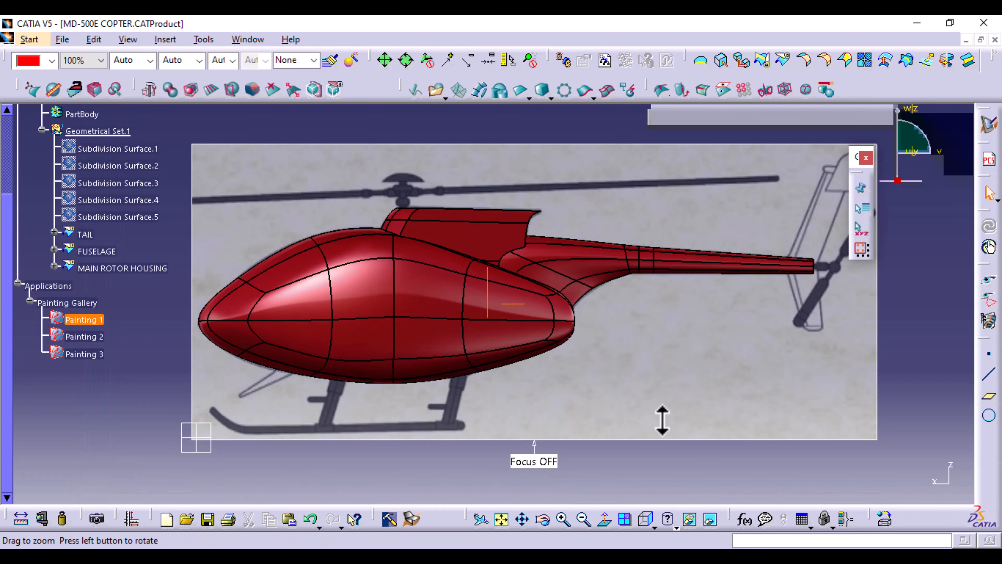
middle_drag(447, 351, 481, 436)
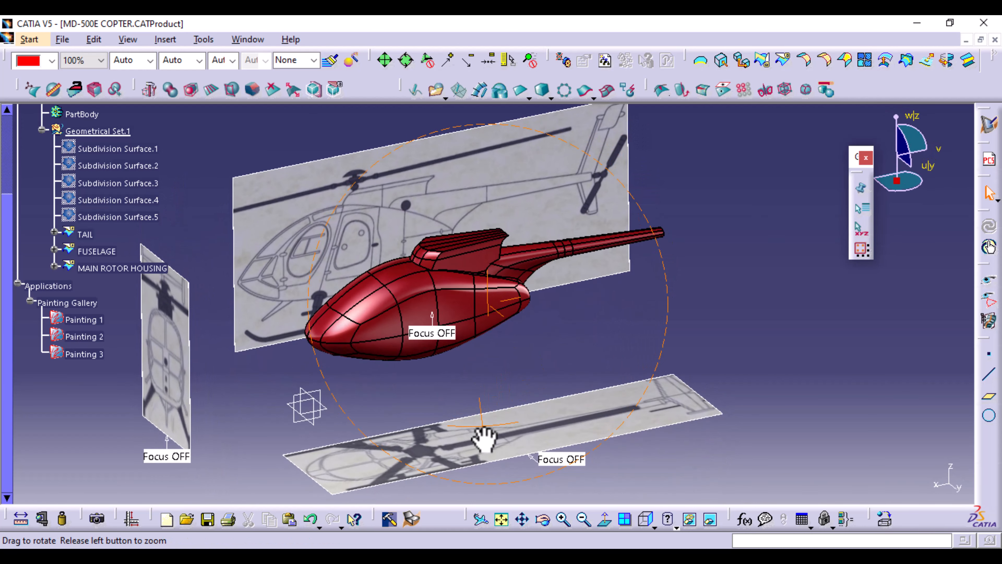
click(676, 527)
click(692, 496)
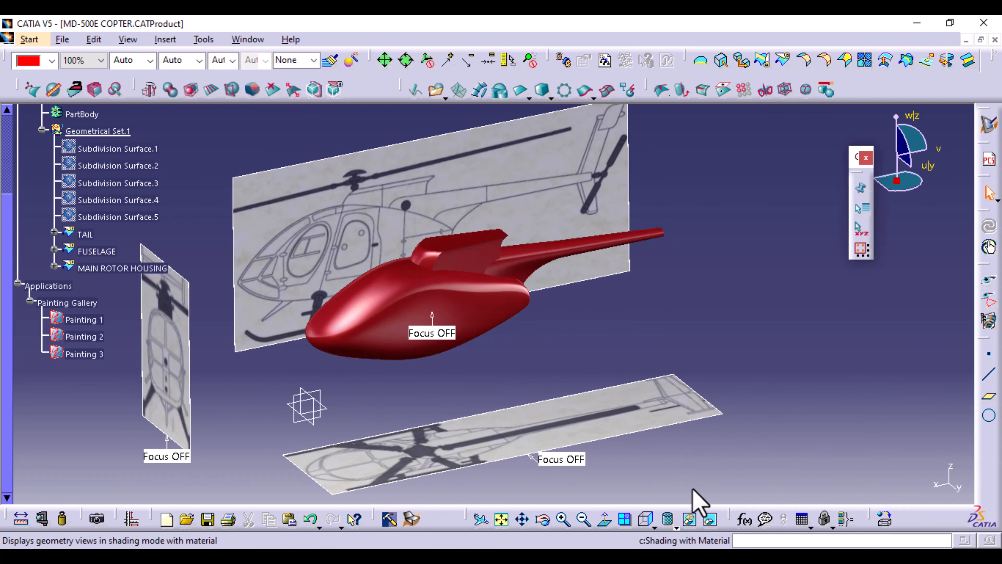
middle_drag(514, 374, 324, 392)
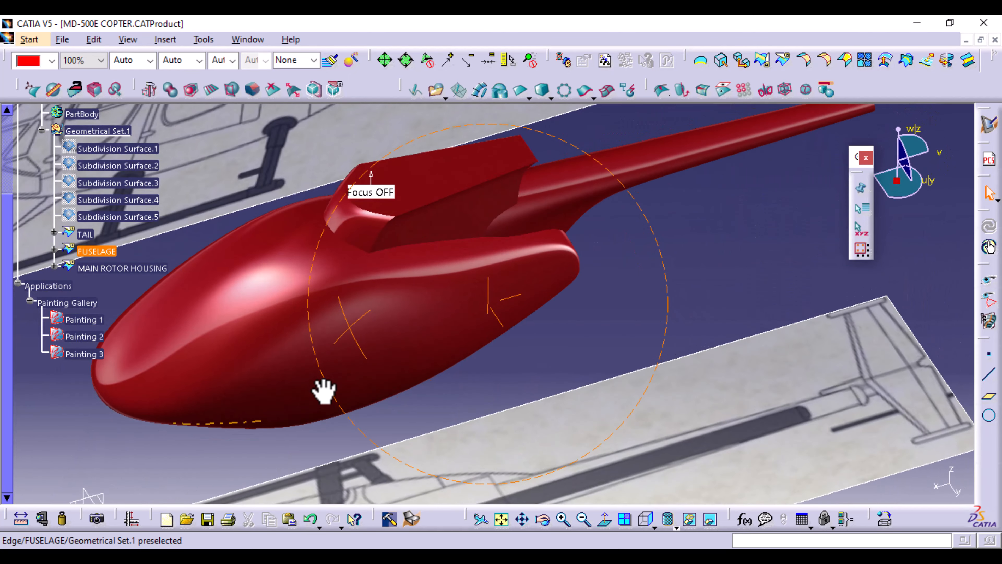
middle_drag(481, 353, 449, 409)
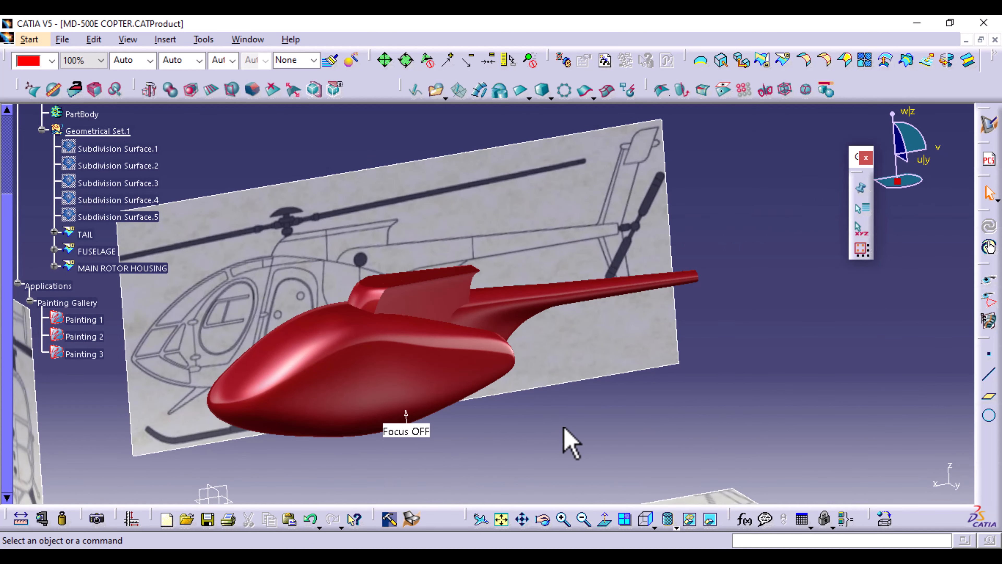